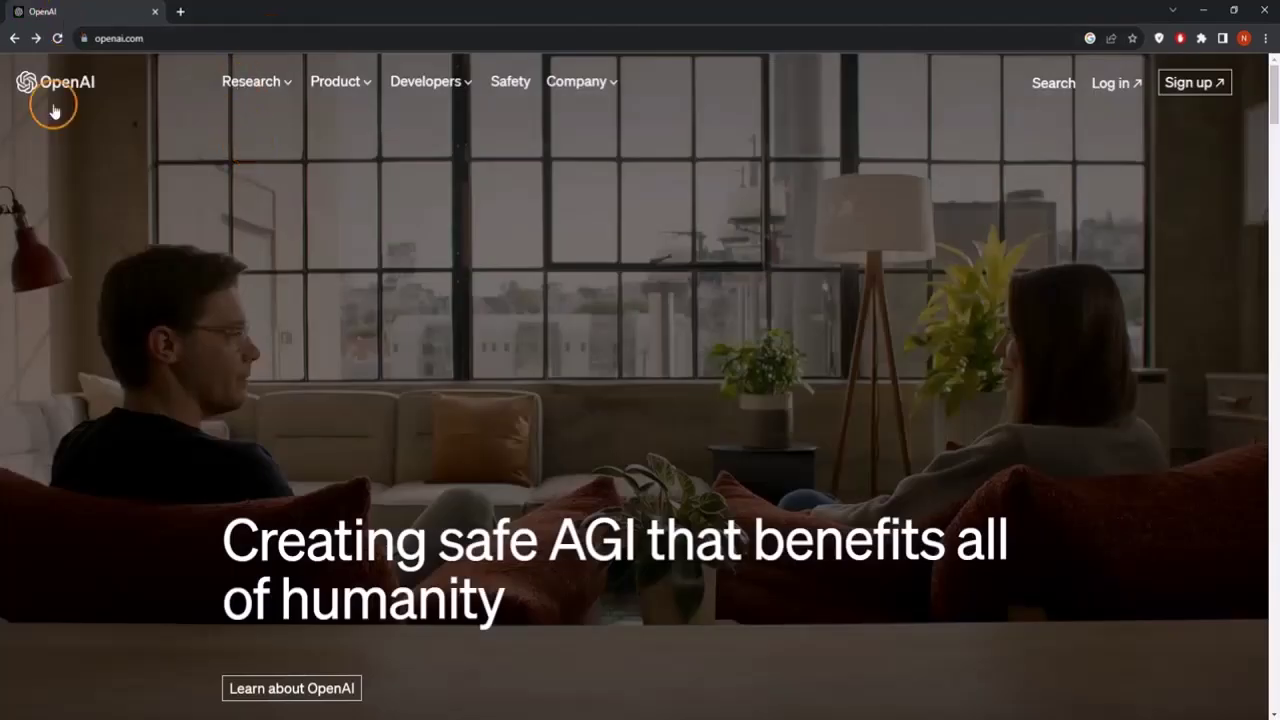
- Open the OpenAI developer platform overview from the OpenAI website
{"action": "left_click", "coordinate": [456, 95]}
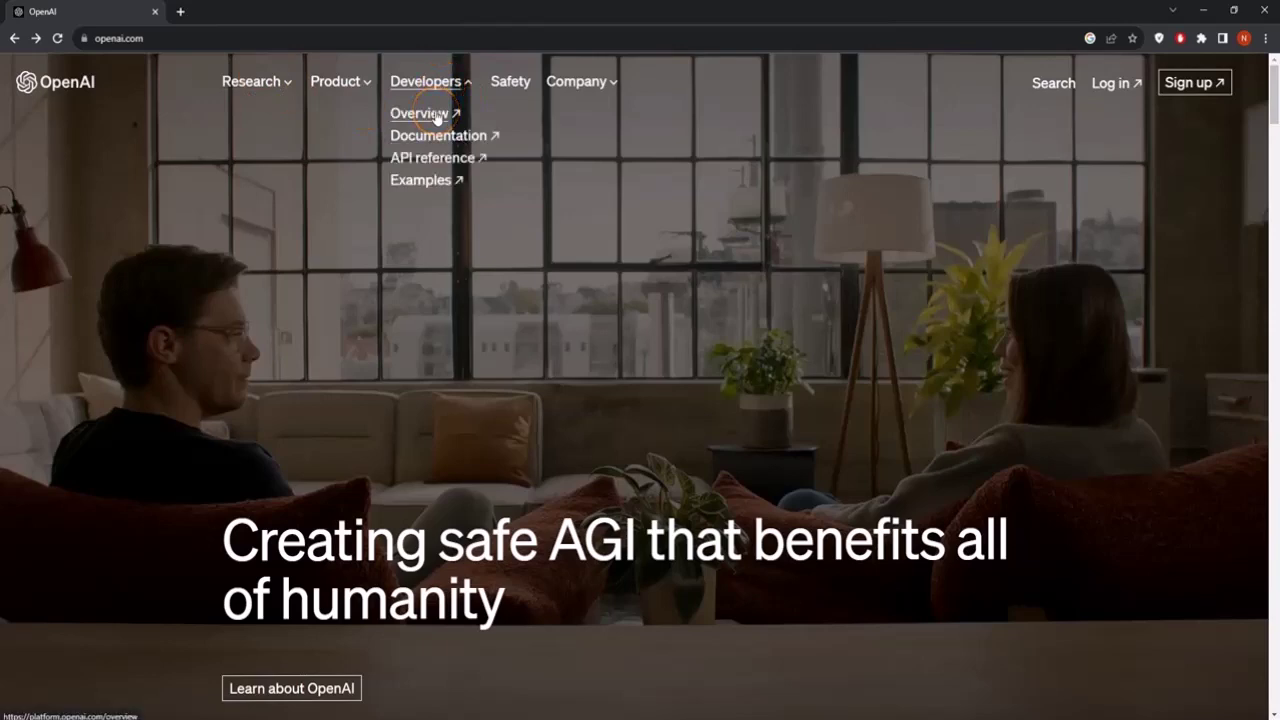
{"action": "left_click", "coordinate": [437, 118]}
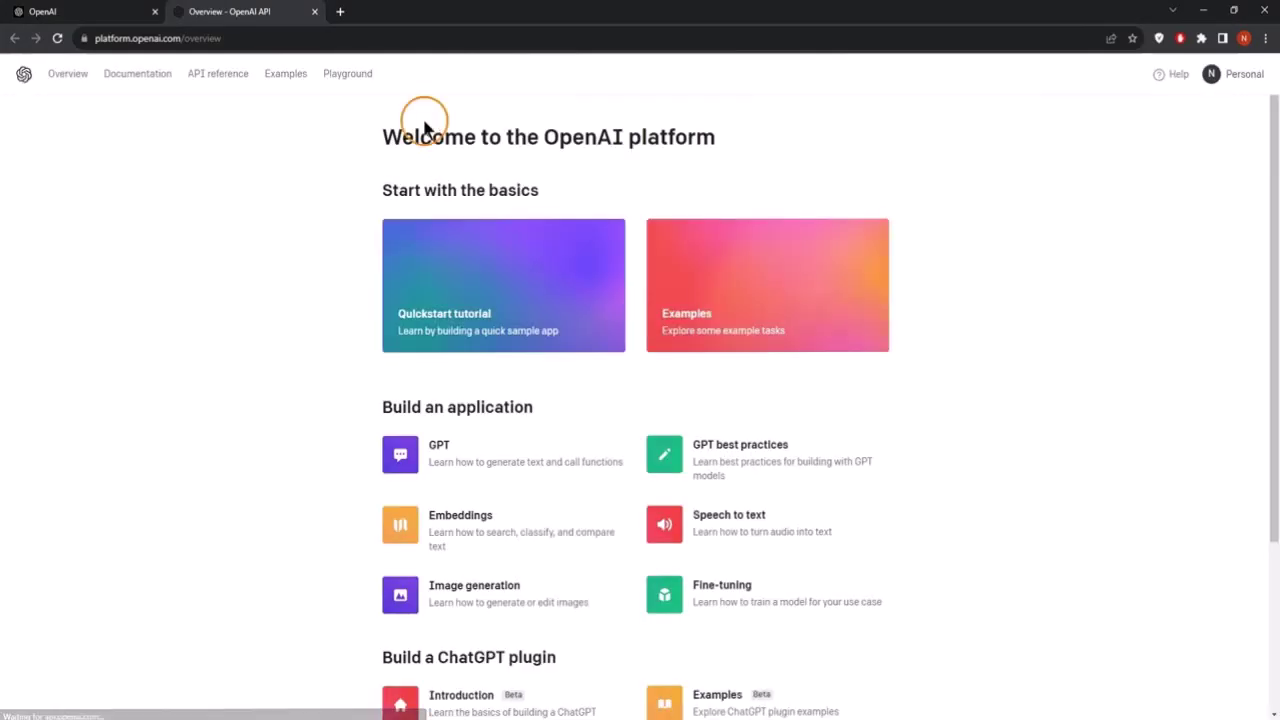
- View the account's API keys page and the billing overview
{"action": "left_click", "coordinate": [1244, 80]}
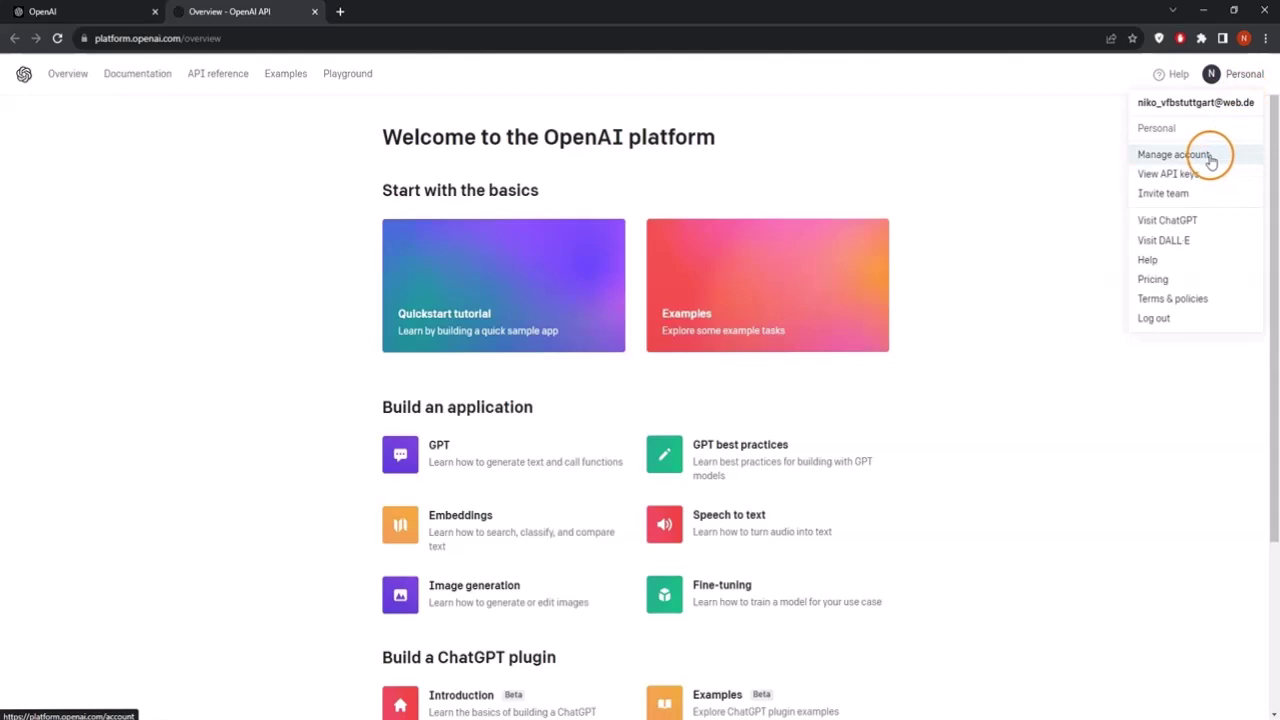
{"action": "left_click", "coordinate": [1178, 160]}
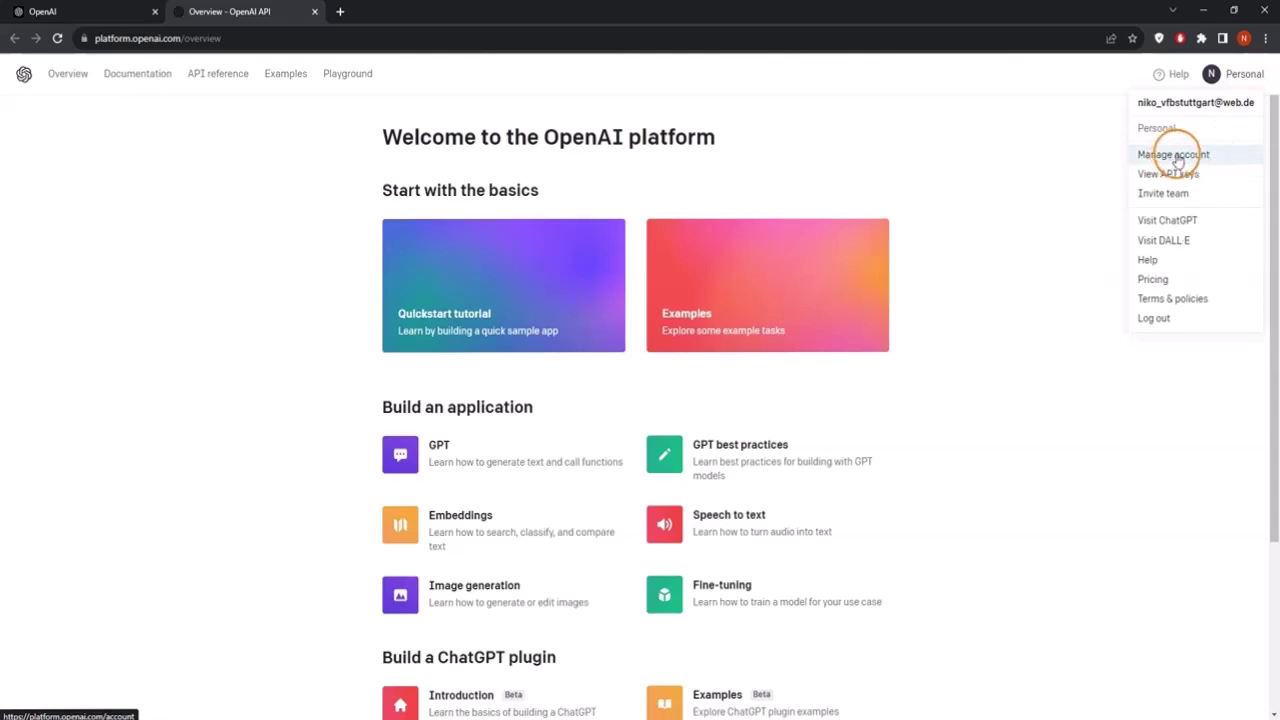
{"action": "left_click", "coordinate": [1182, 173]}
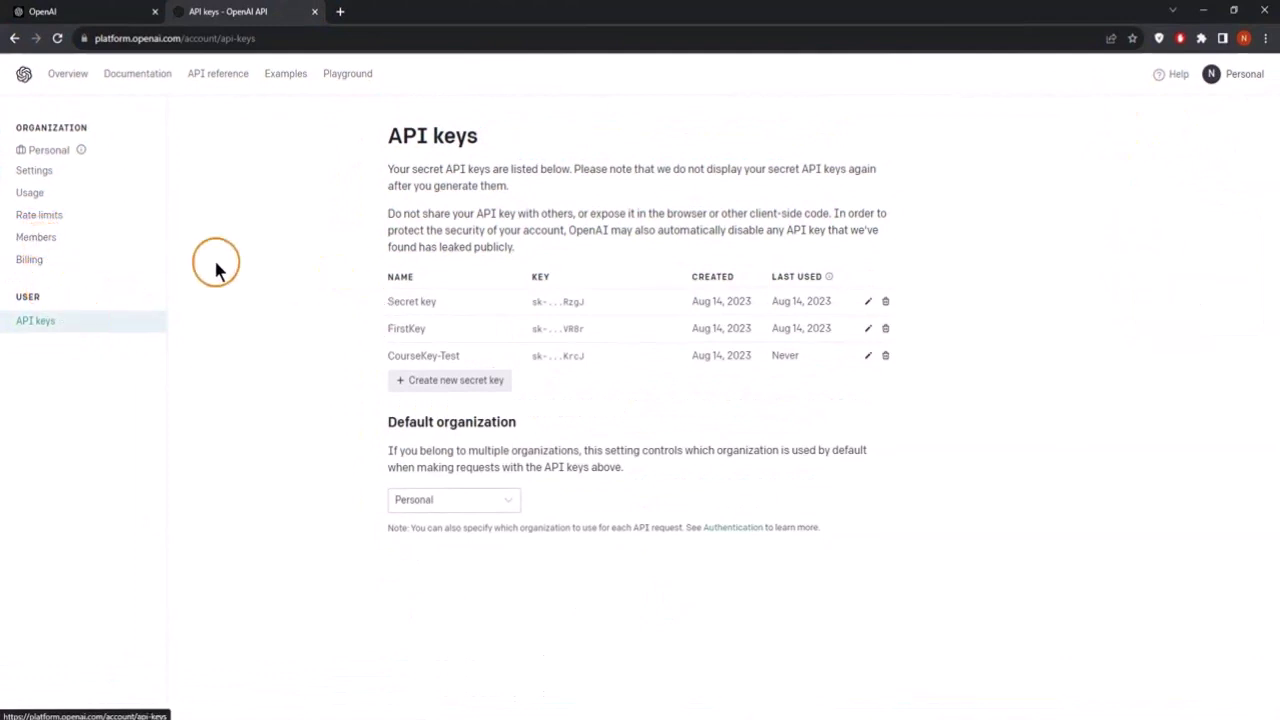
{"action": "left_click", "coordinate": [32, 263]}
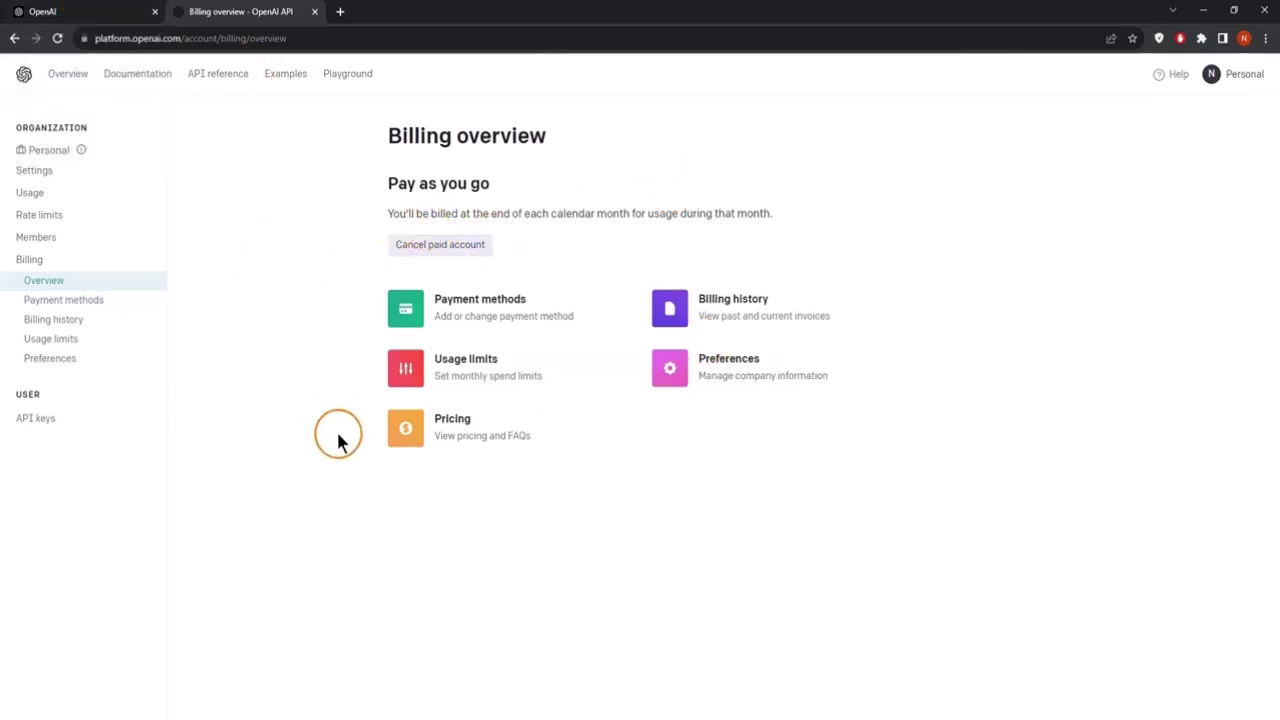
- Open the Playground and check the available modes, keeping Chat
{"action": "left_click", "coordinate": [347, 78]}
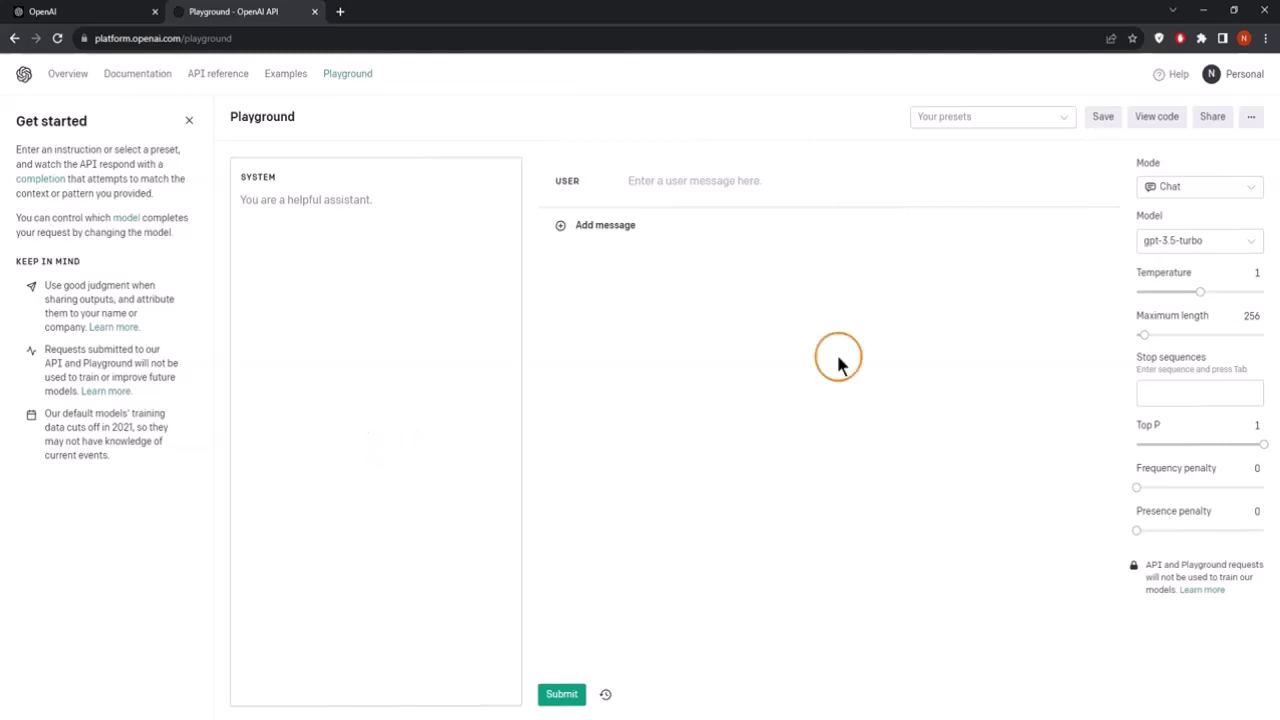
{"action": "left_click", "coordinate": [1189, 189]}
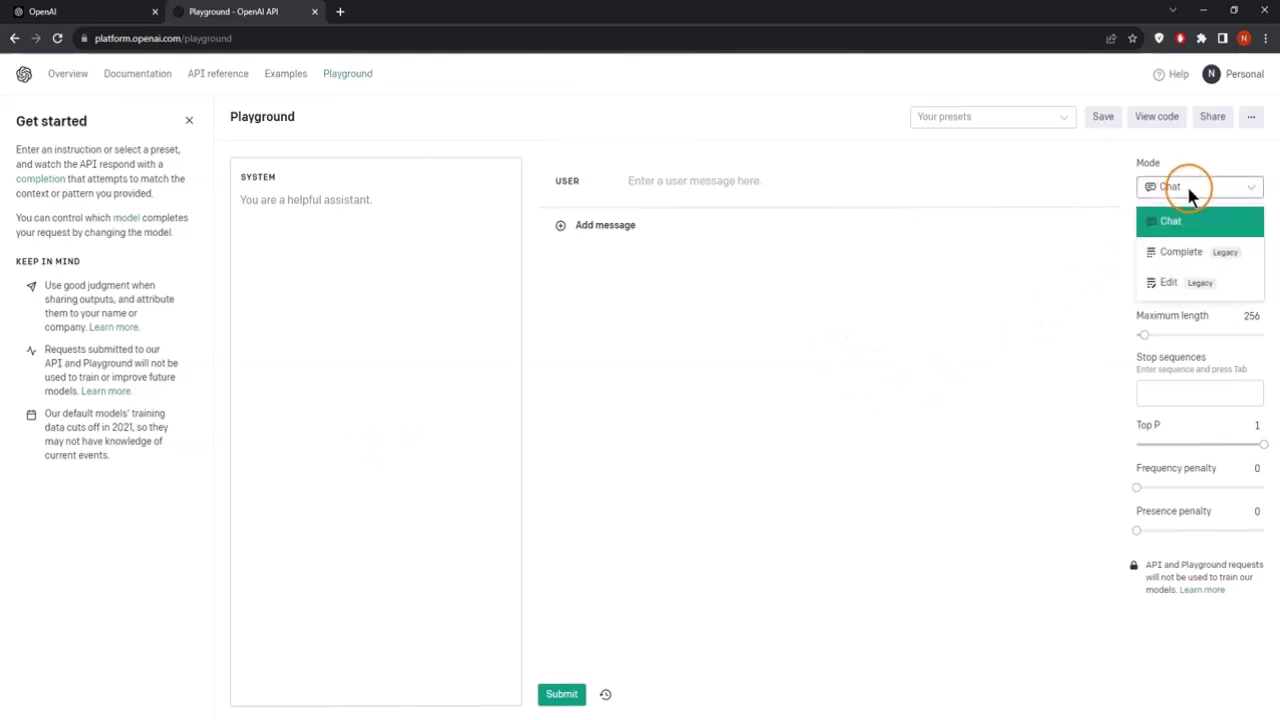
{"action": "left_click", "coordinate": [1189, 195]}
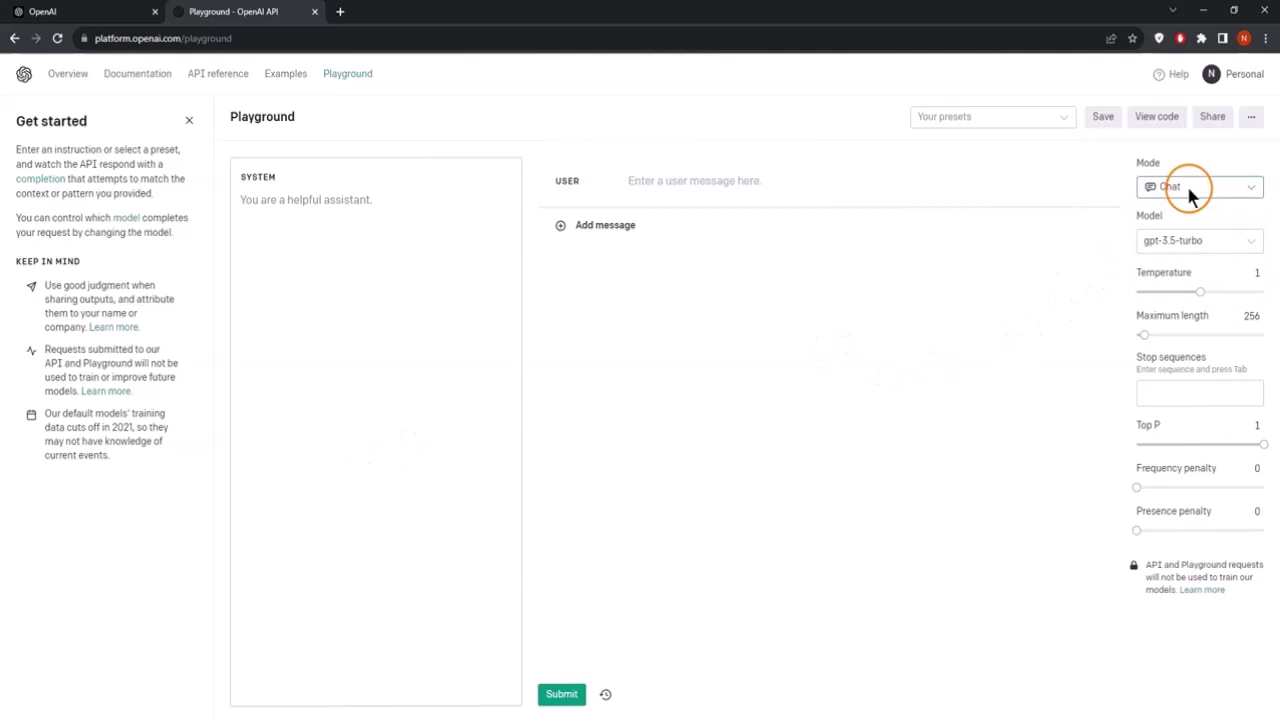
- Show the full list of chat models, keeping gpt-3.5-turbo, and look over the generation parameters
{"action": "left_click", "coordinate": [1195, 240]}
{"action": "left_click", "coordinate": [1150, 334]}
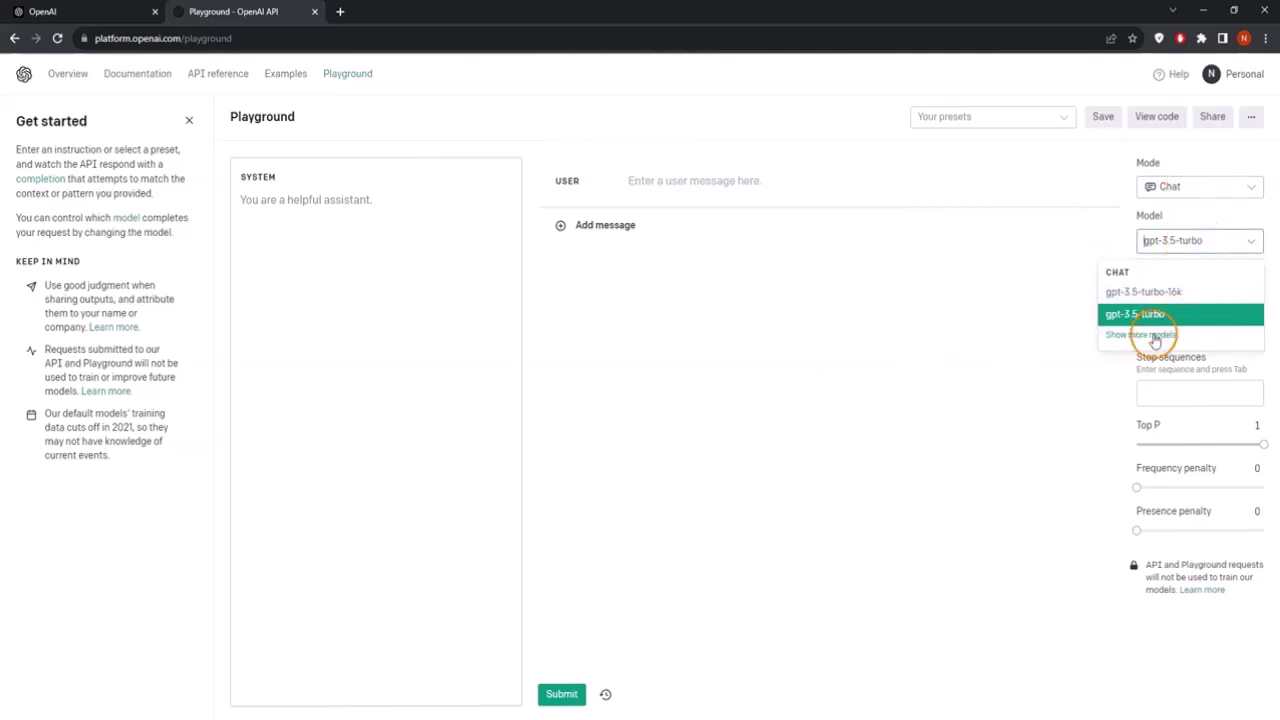
{"action": "left_click", "coordinate": [1145, 381]}
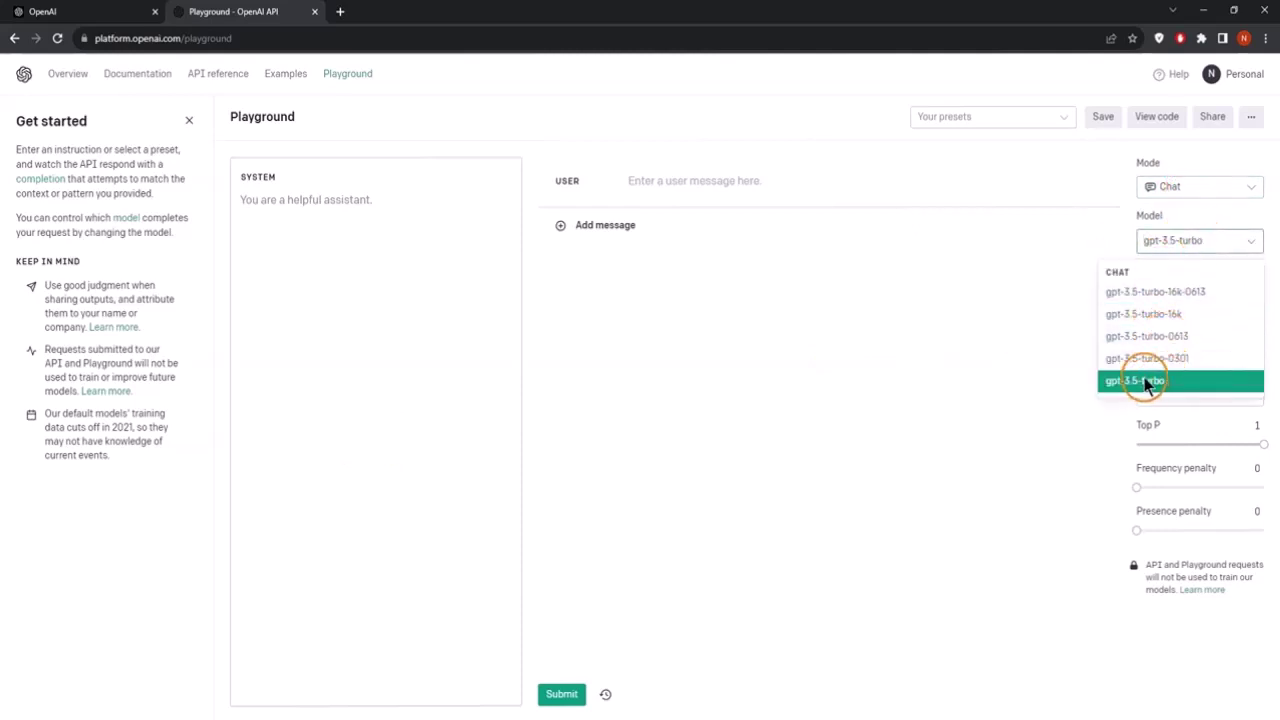
{"action": "left_click", "coordinate": [1111, 240]}
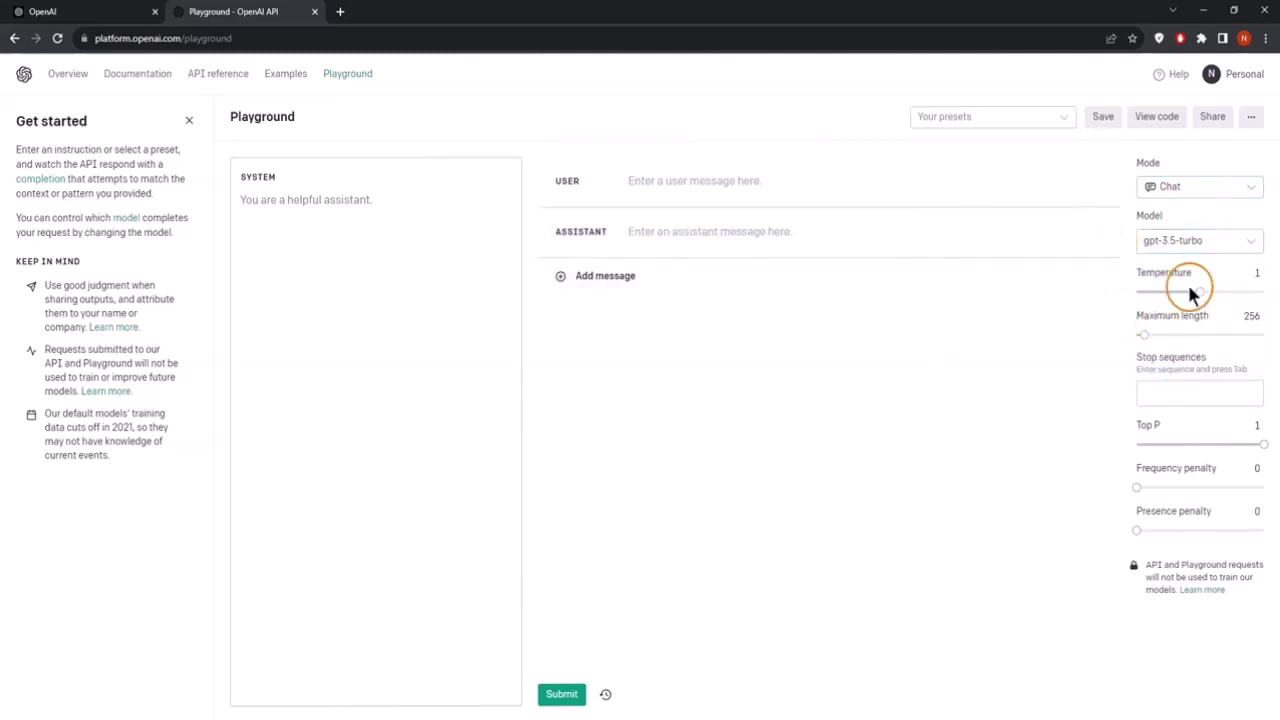
{"action": "mouse_move", "coordinate": [1164, 281]}
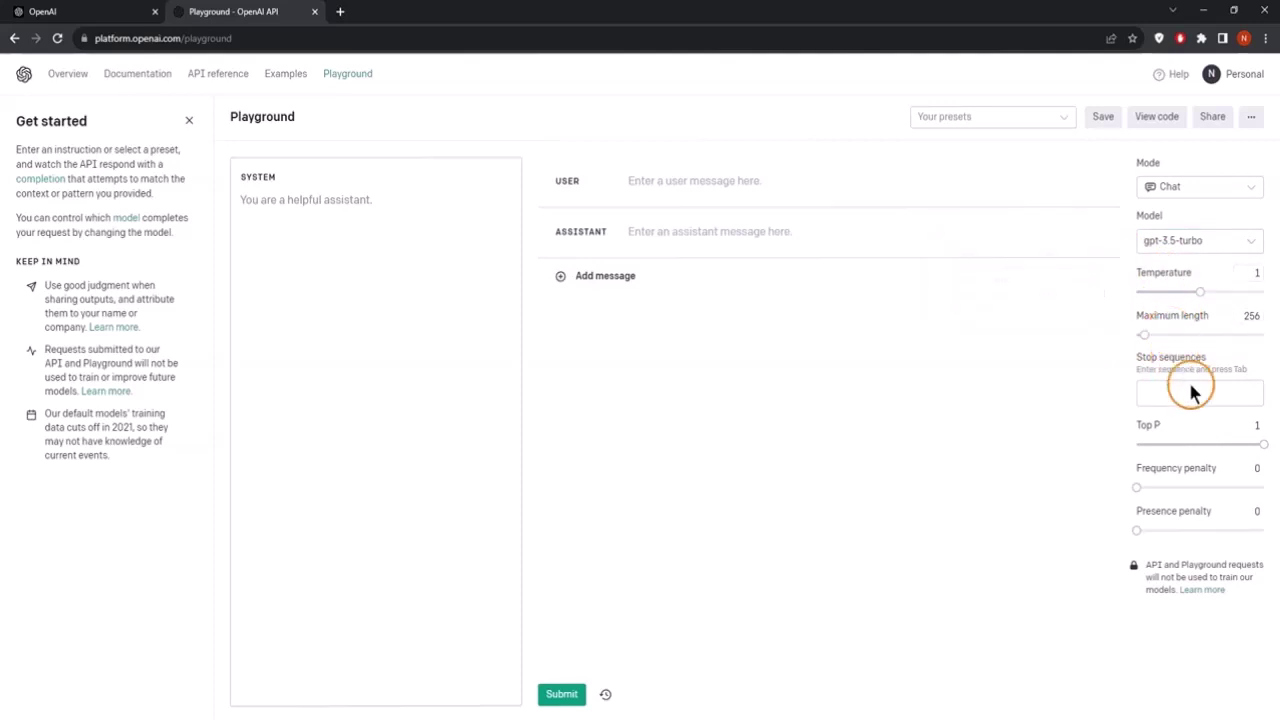
{"action": "mouse_move", "coordinate": [1187, 518]}
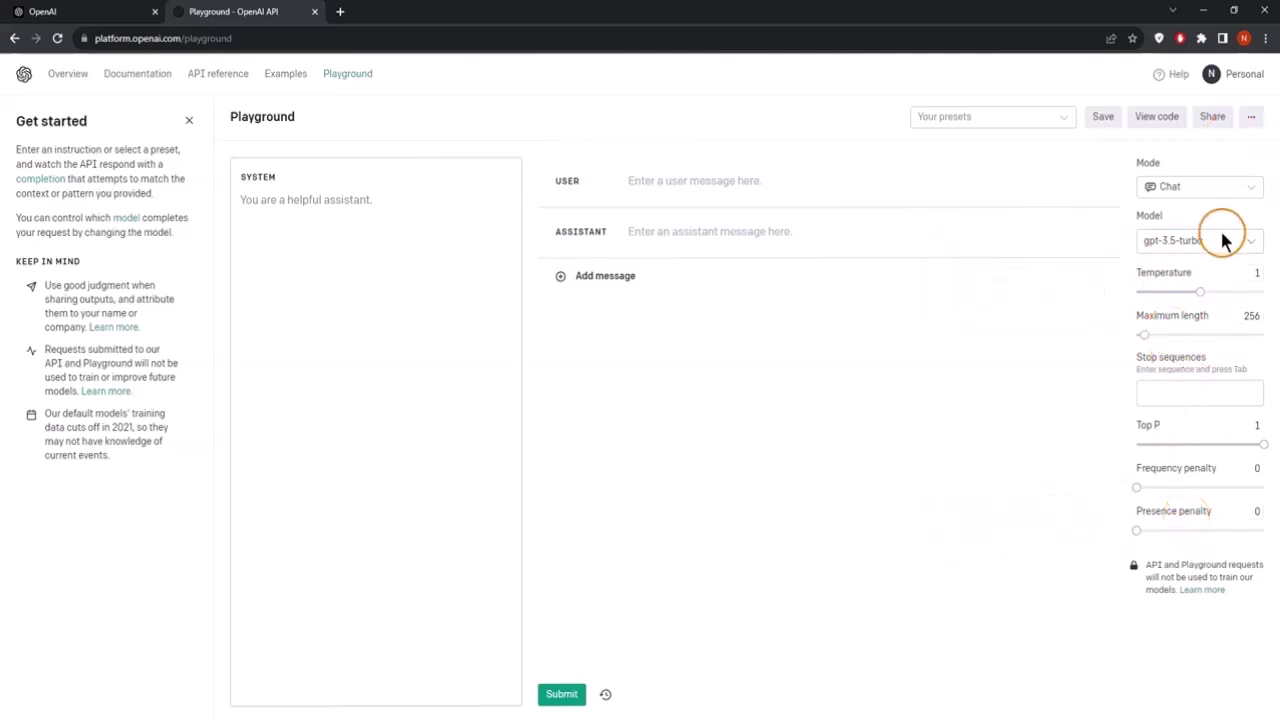
- Set the system message to "You are an elementary school teacher." and remove the empty assistant message
{"action": "left_click", "coordinate": [372, 198]}
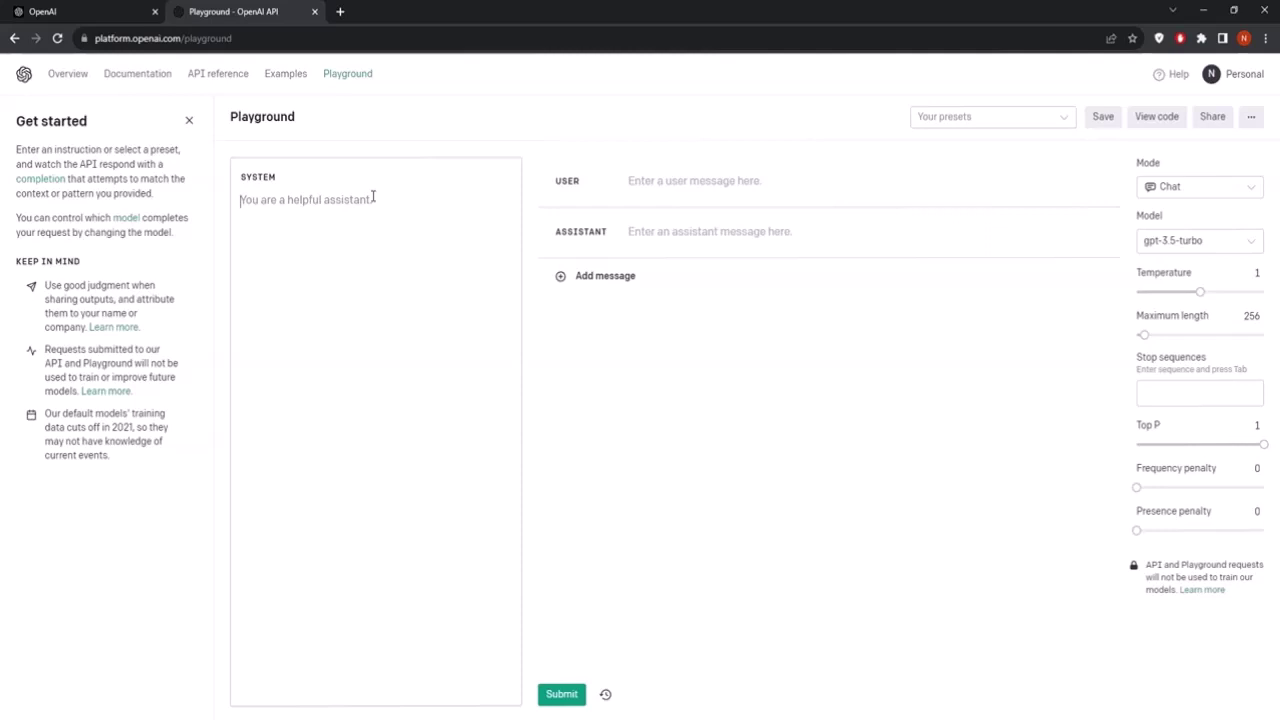
{"action": "type", "text": "You"}
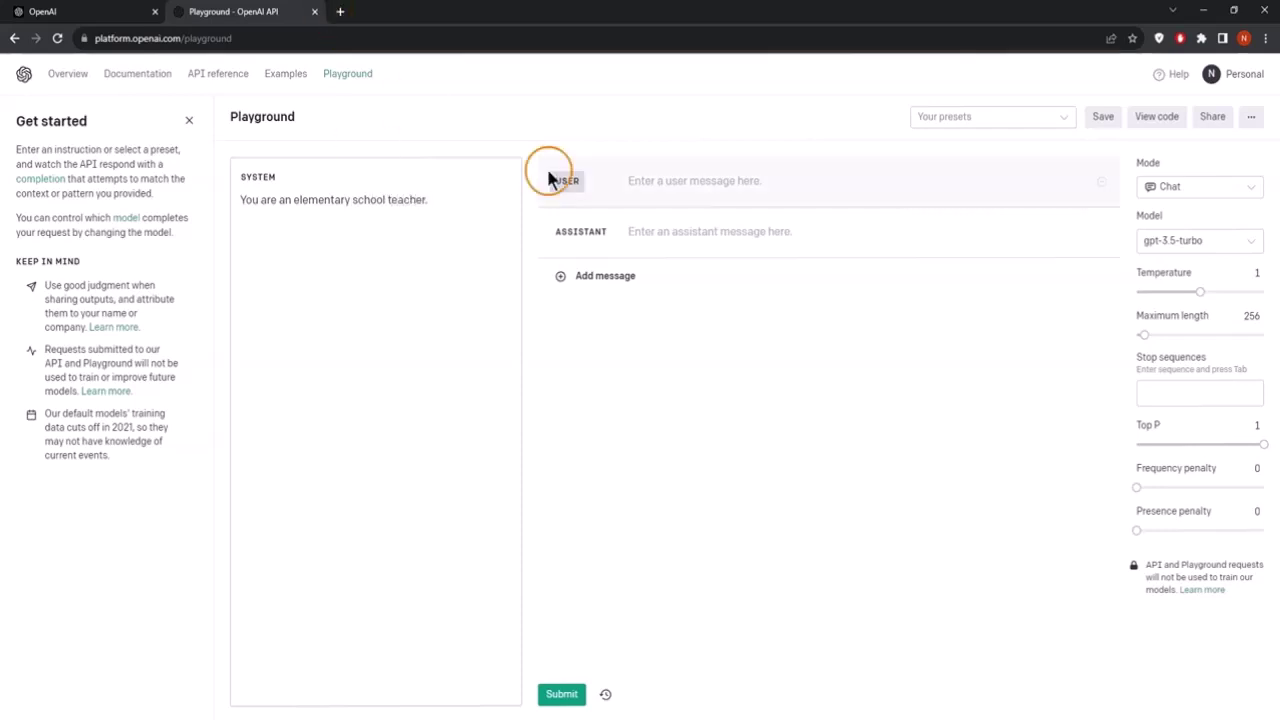
{"action": "left_click", "coordinate": [1101, 231]}
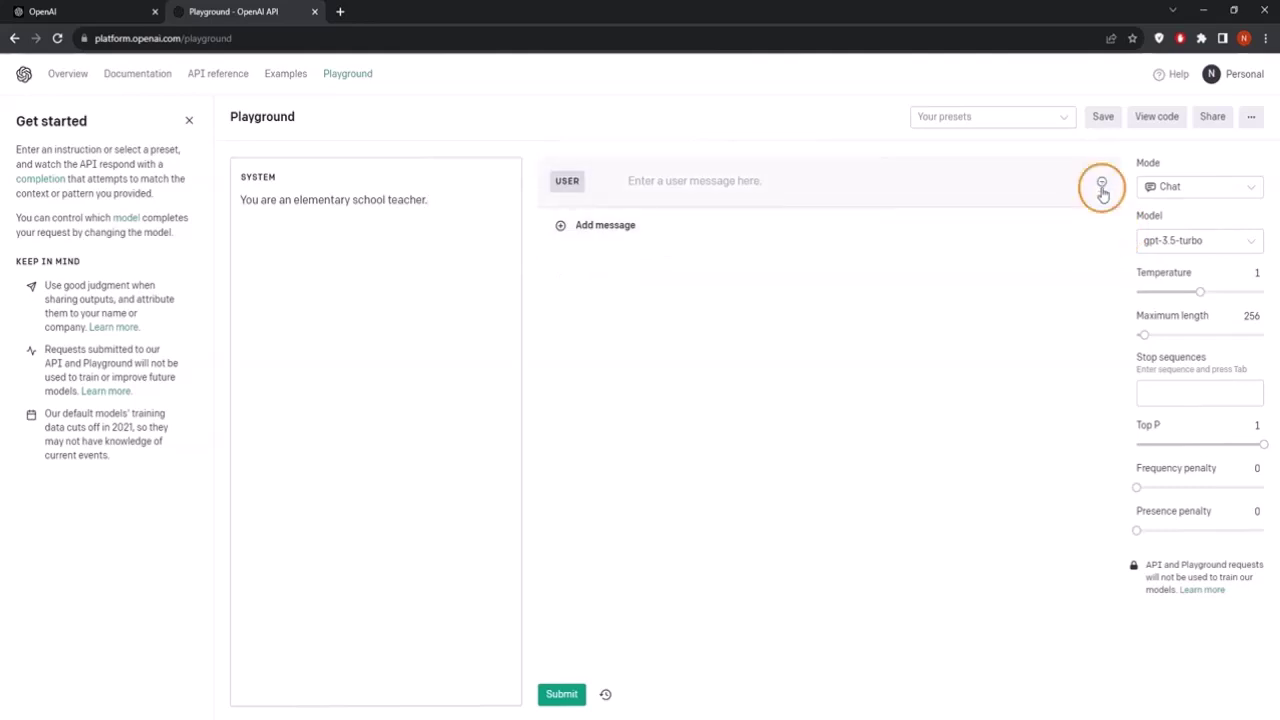
- Enter "Explain relativity theory" as the user message
{"action": "left_click", "coordinate": [689, 184]}
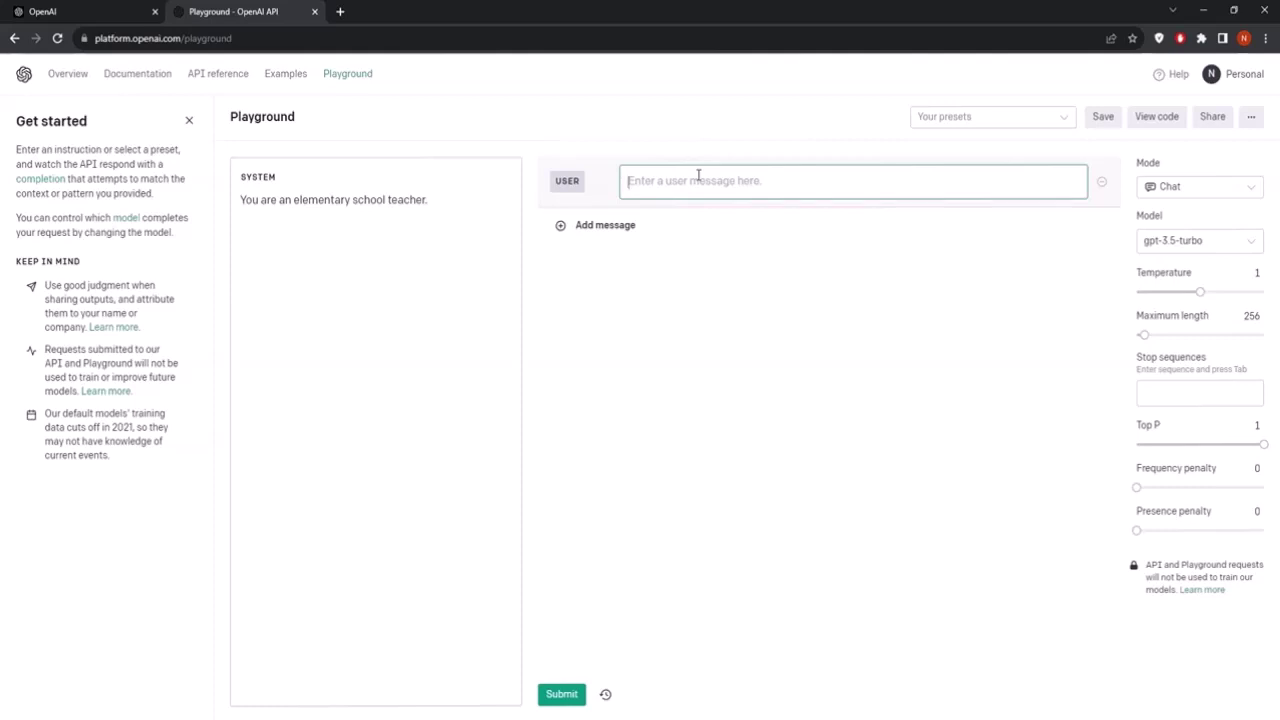
{"action": "type", "text": "Ep"}
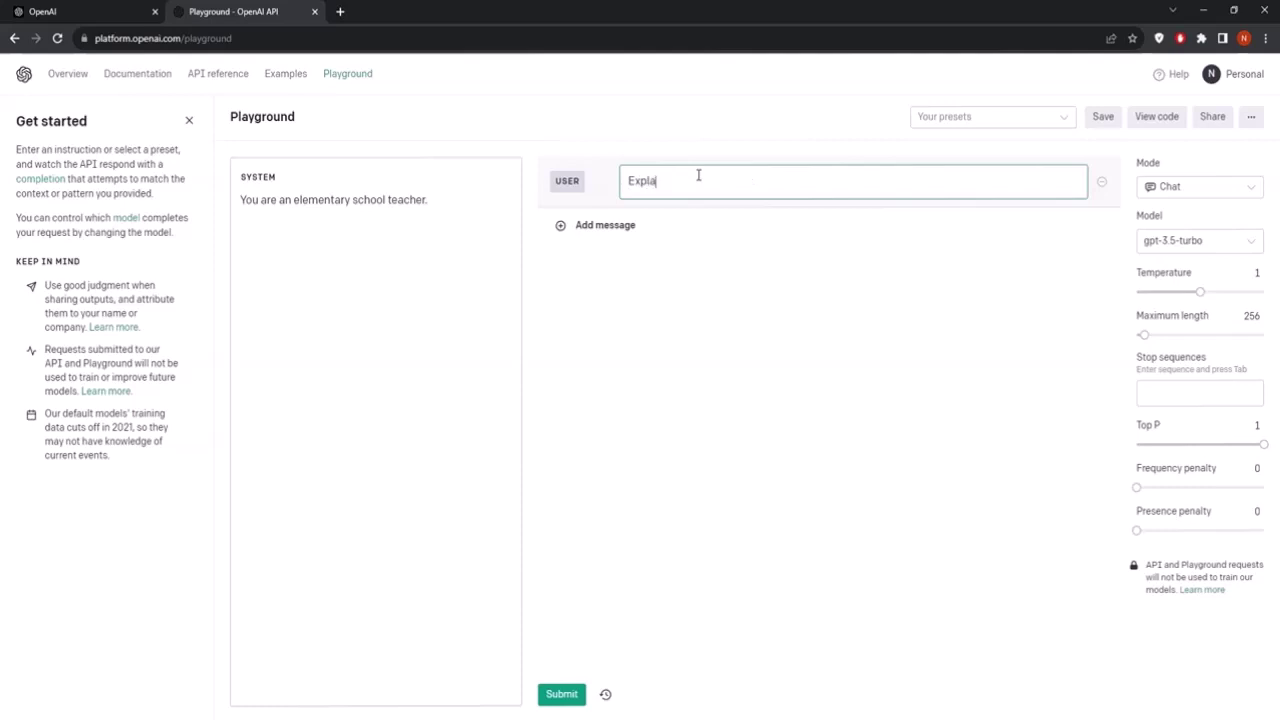
{"action": "type", "text": "plain relativit theory"}
{"action": "left_click", "coordinate": [703, 180]}
{"action": "type", "text": "y"}
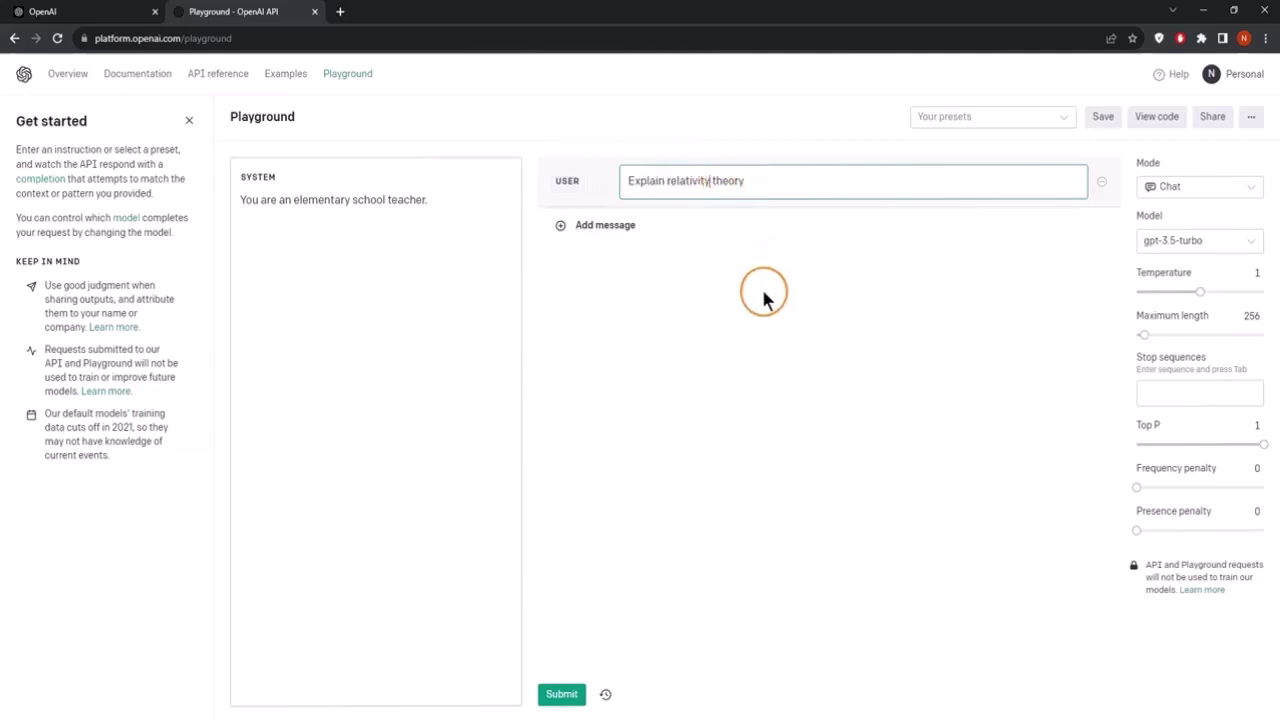
{"action": "left_click", "coordinate": [792, 180]}
{"action": "key", "text": "Return"}
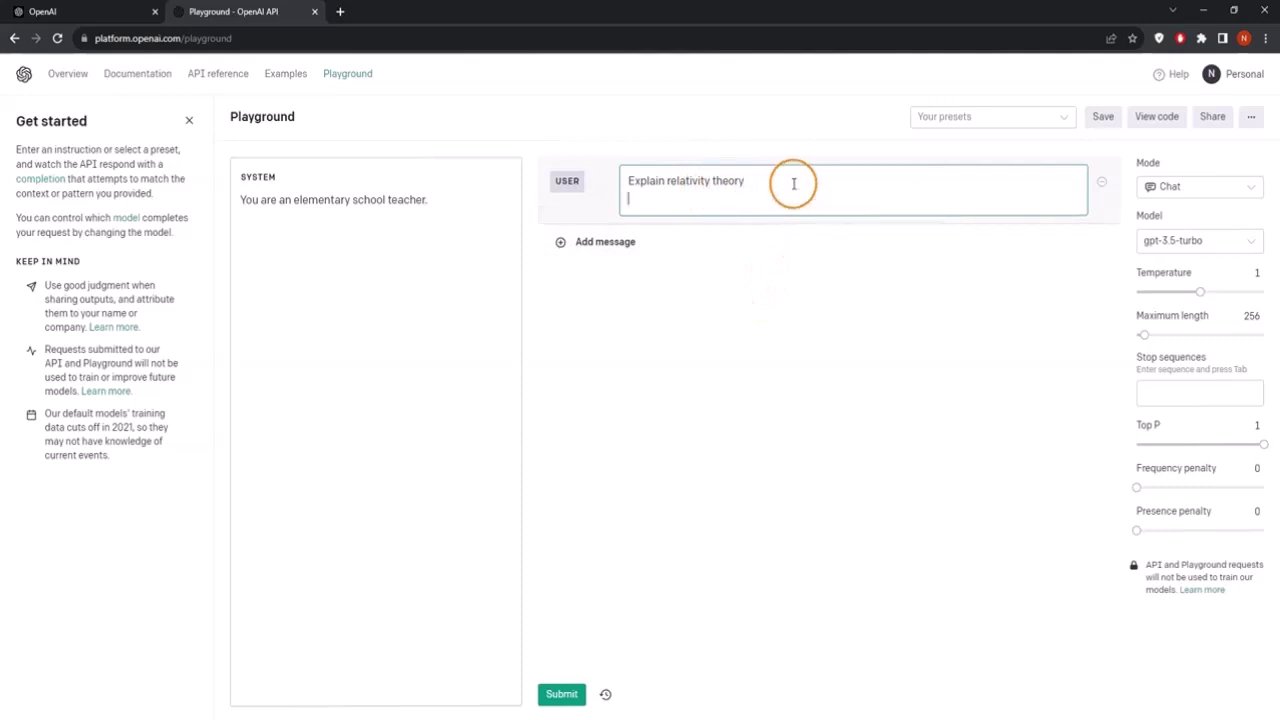
{"action": "key", "text": "BackSpace"}
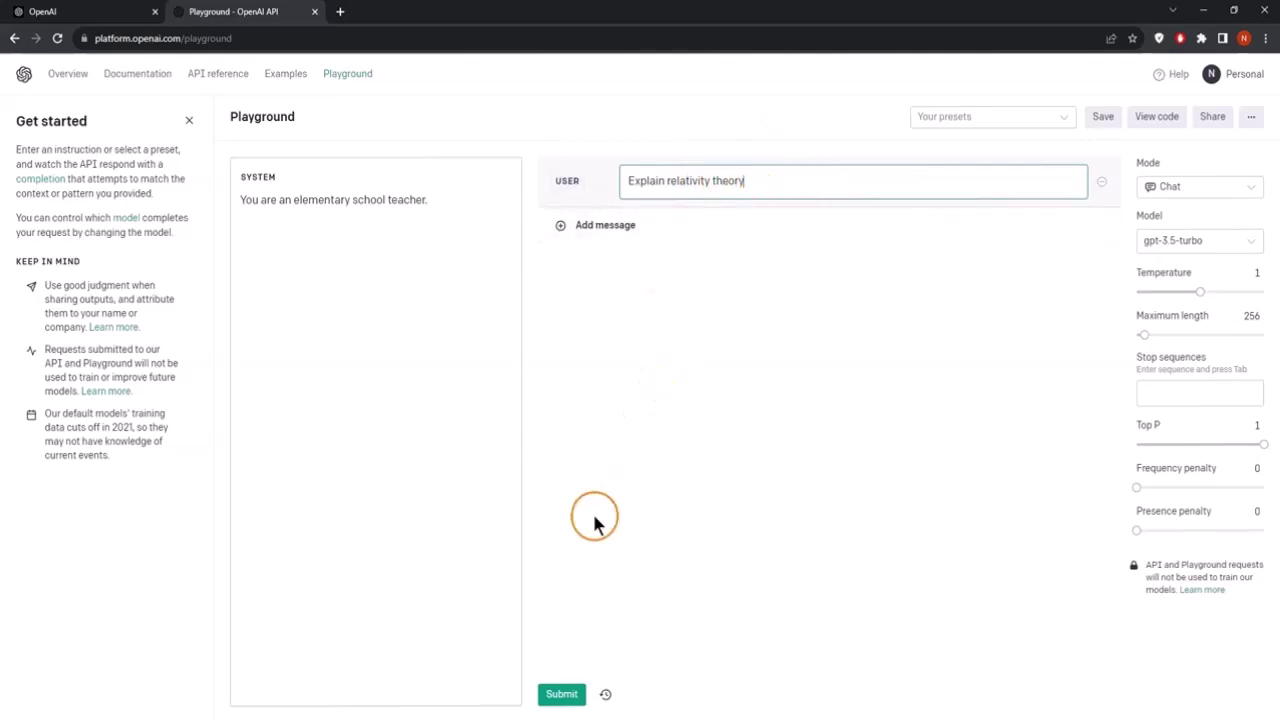
- Submit the elementary school teacher prompt and review the assistant's reply against the system message
{"action": "left_click_drag", "start_coordinate": [237, 200], "coordinate": [480, 192]}
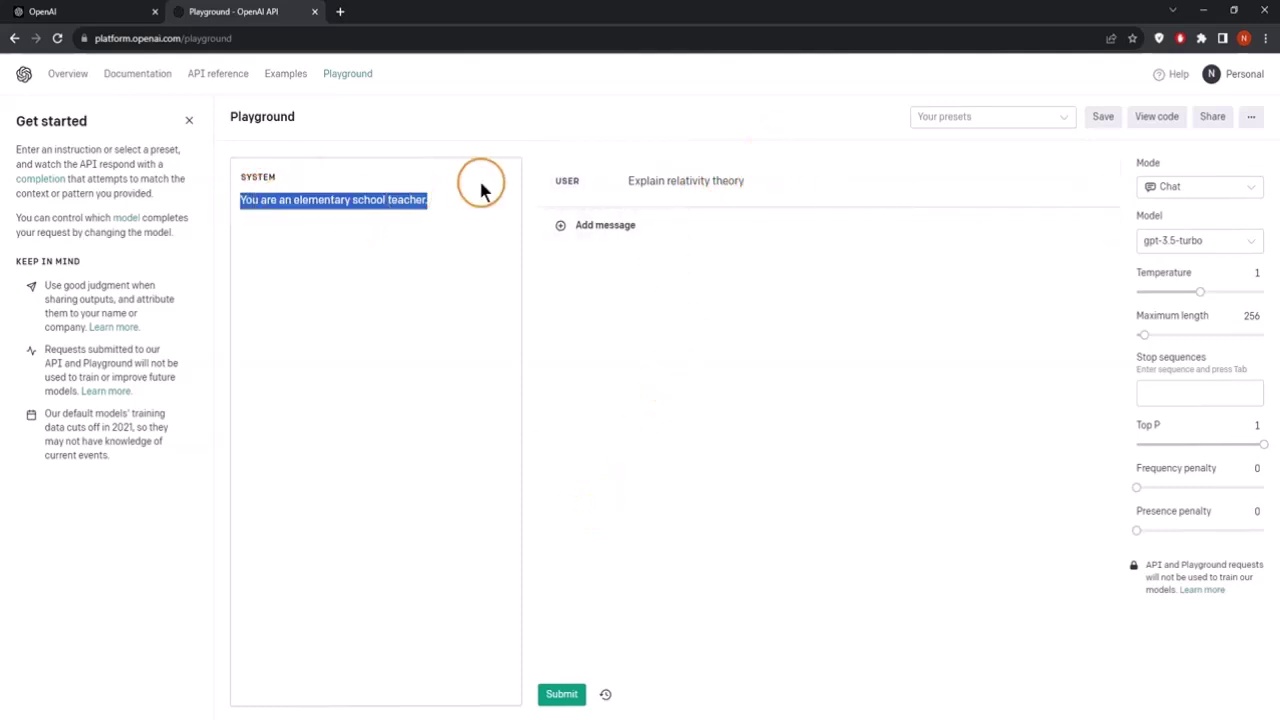
{"action": "left_click", "coordinate": [572, 700]}
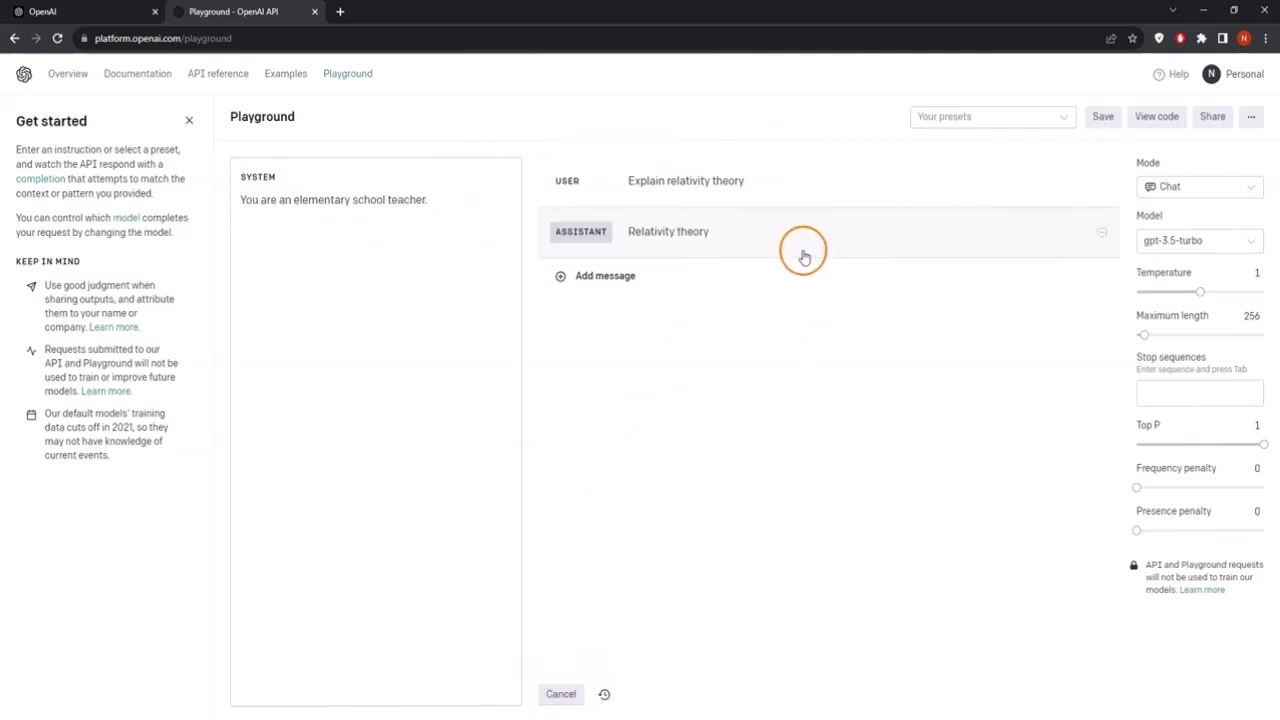
{"action": "triple_click", "coordinate": [420, 199]}
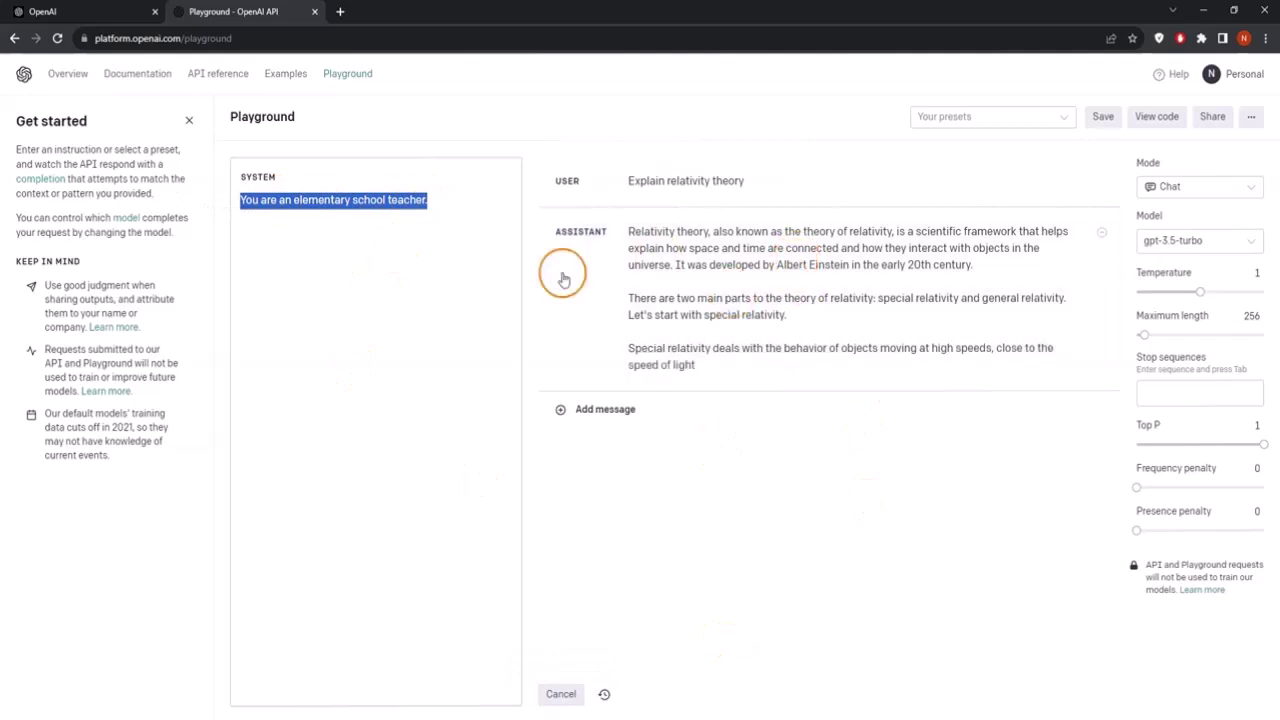
{"action": "left_click", "coordinate": [298, 195]}
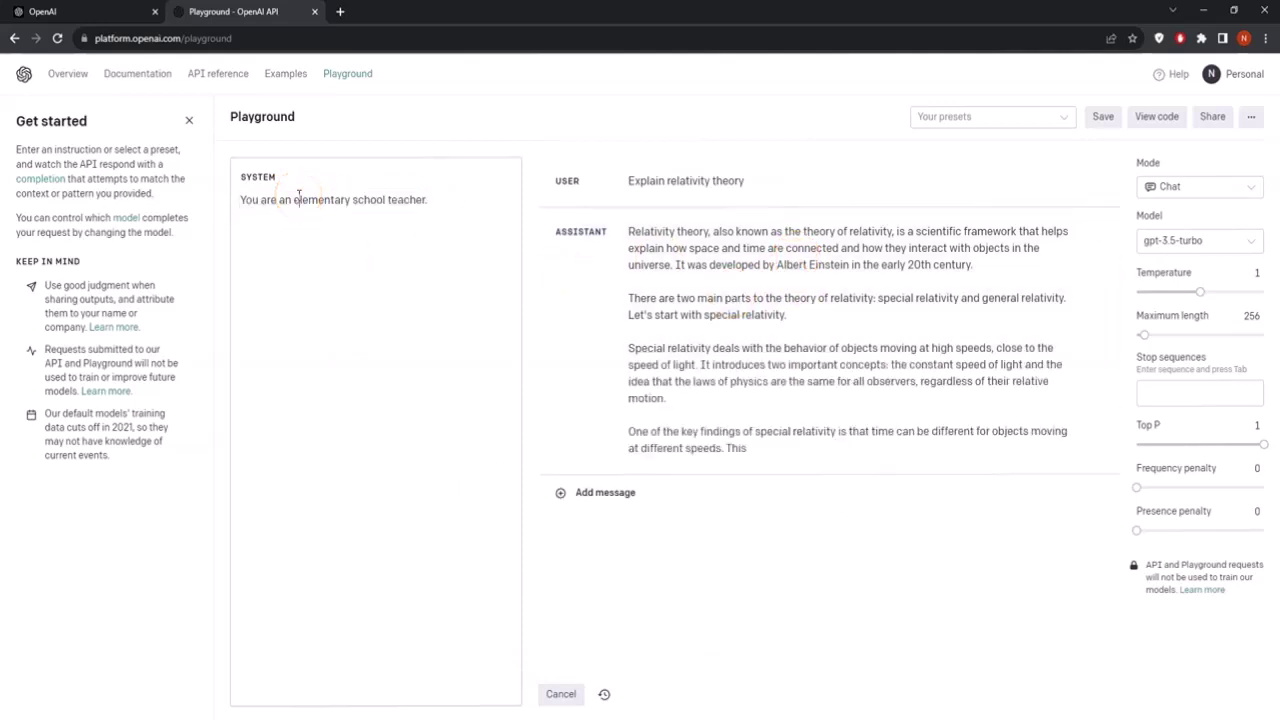
{"action": "left_click", "coordinate": [784, 407]}
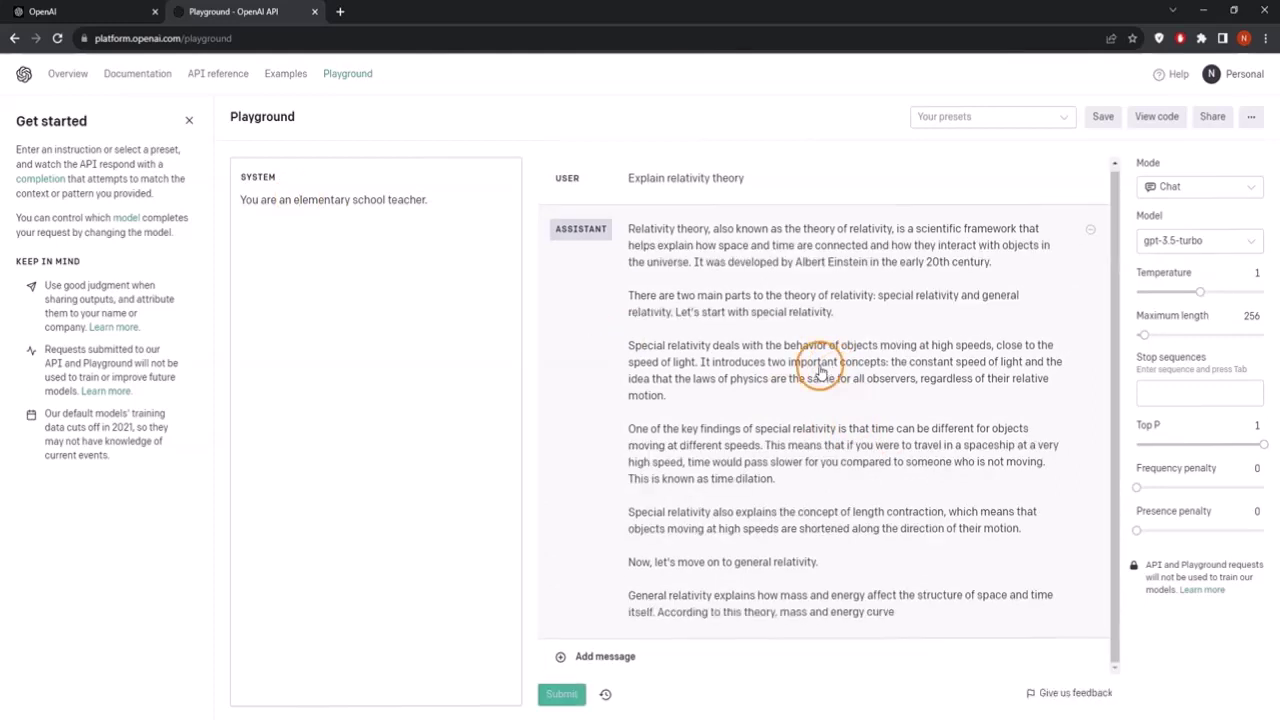
- Replace the system message with "You are a scientist talking at a conference."
{"action": "left_click_drag", "start_coordinate": [440, 199], "coordinate": [214, 206]}
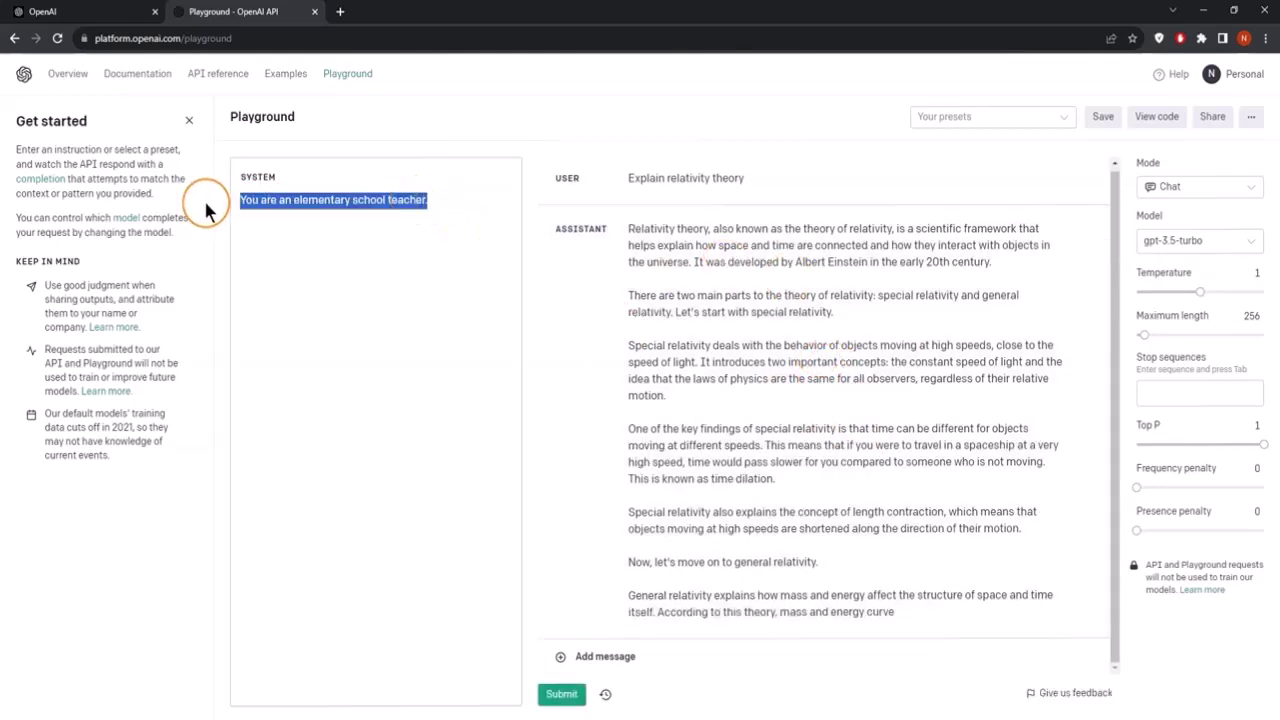
{"action": "type", "text": "You are a sc"}
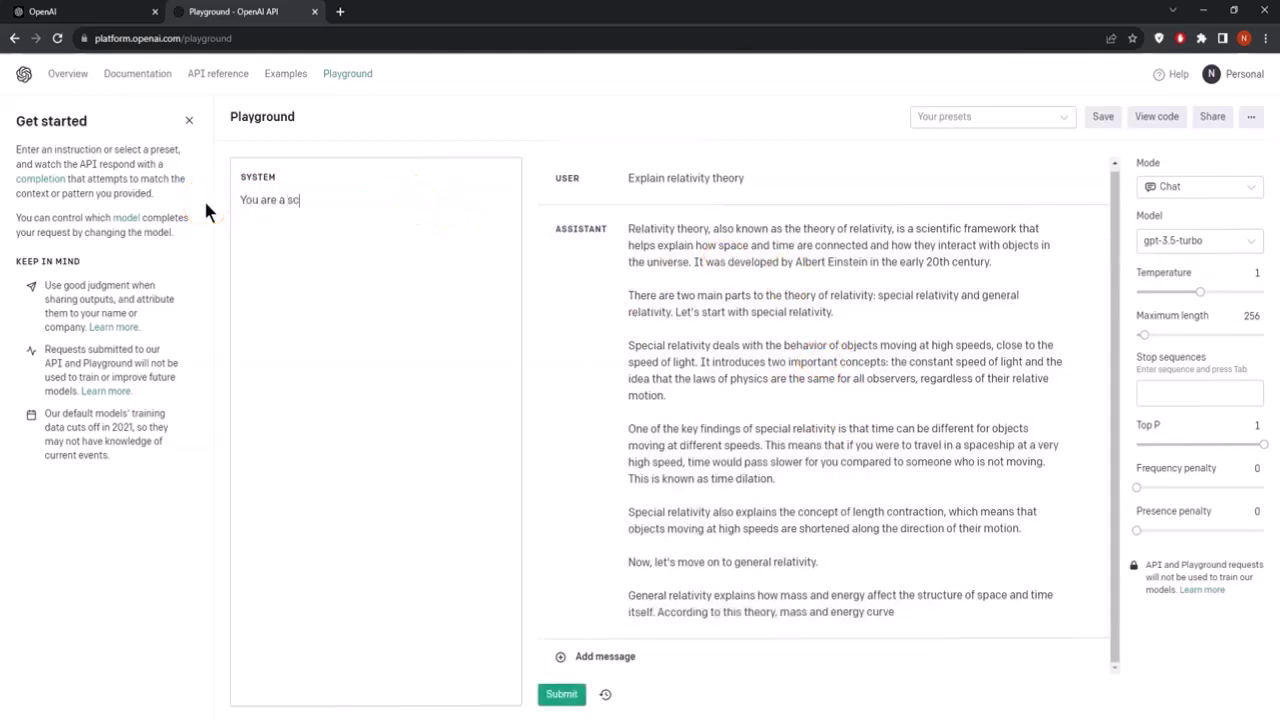
{"action": "type", "text": "ientist talking at a conference."}
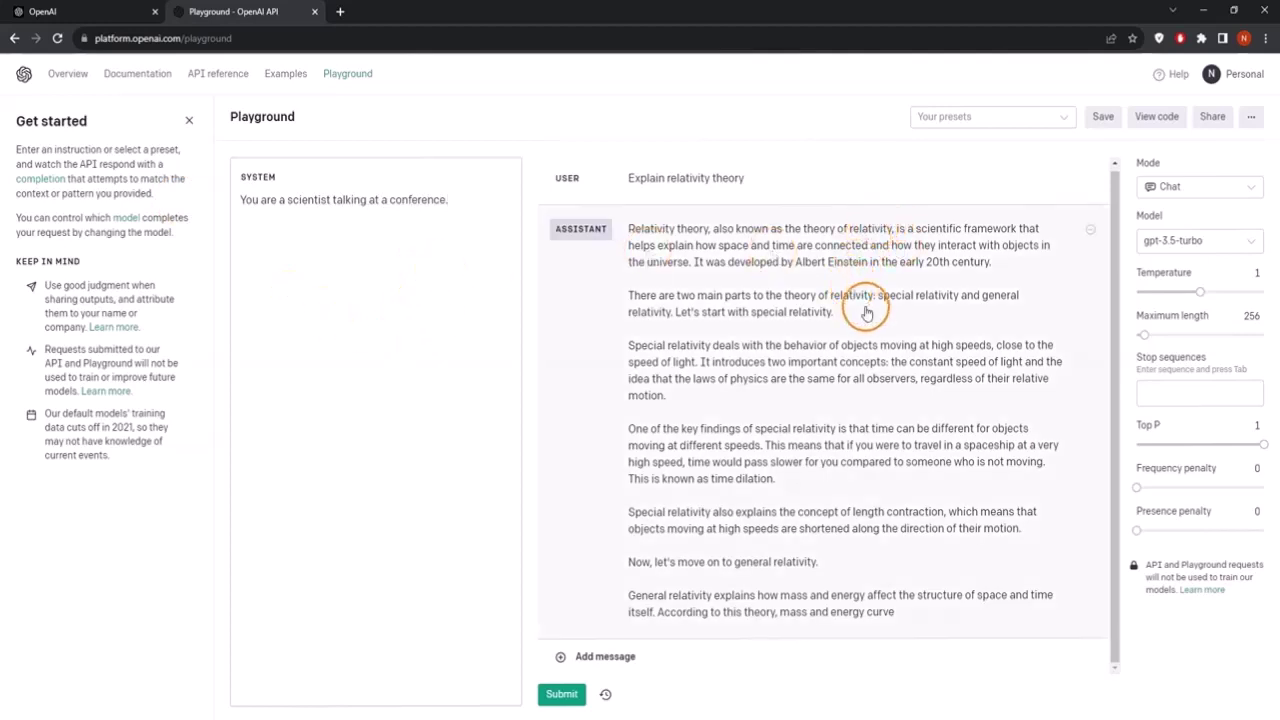
- Delete the previous assistant reply, resubmit the relativity prompt and compare the new reply with the scientist system message
{"action": "left_click", "coordinate": [1089, 231]}
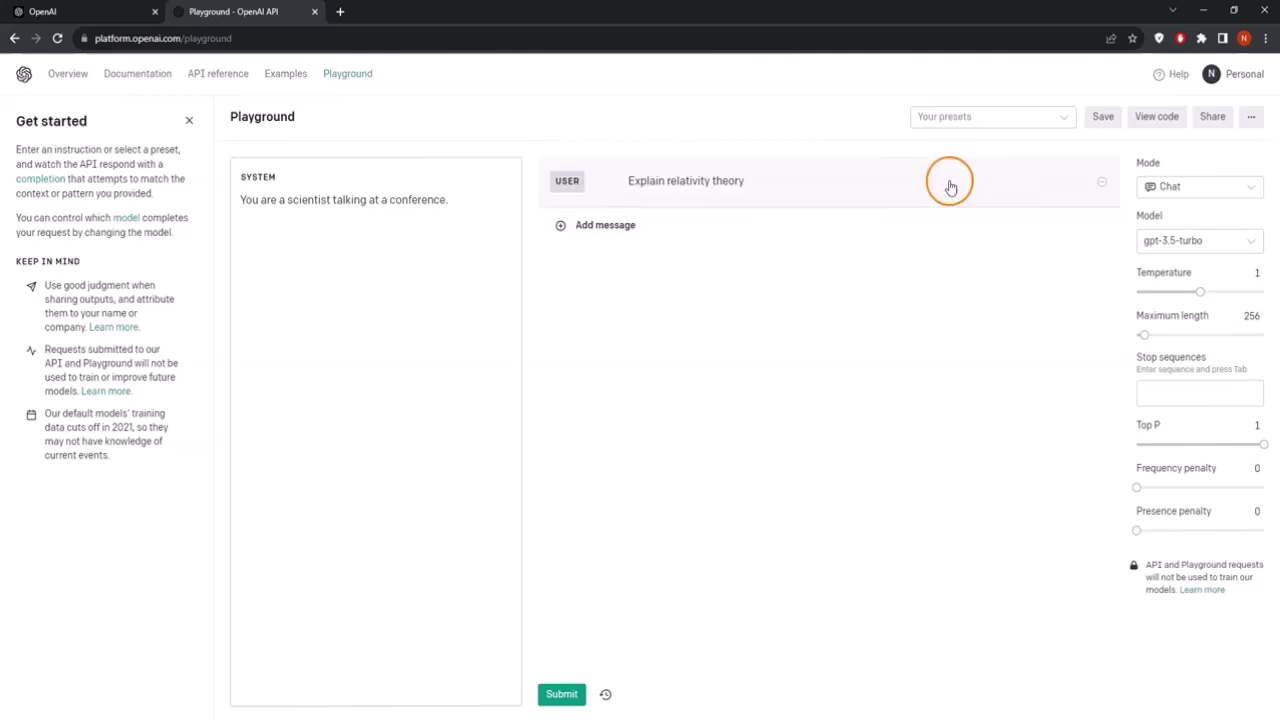
{"action": "left_click", "coordinate": [923, 194]}
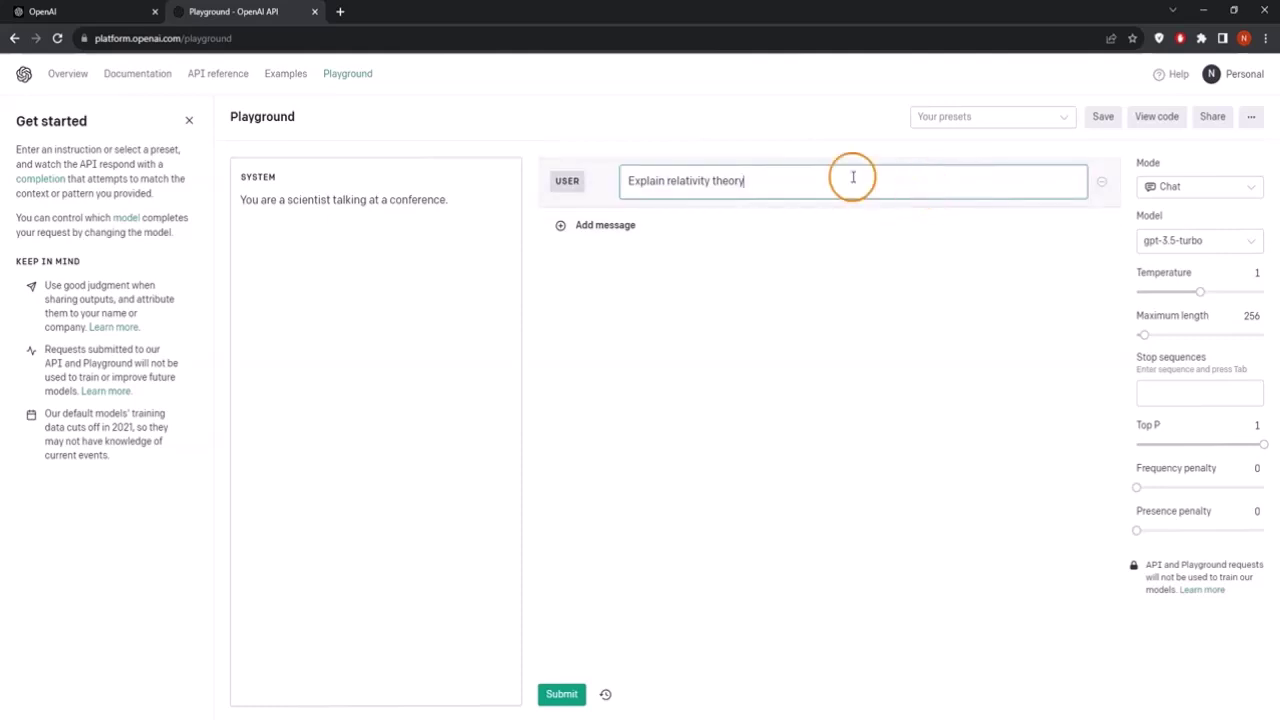
{"action": "left_click", "coordinate": [771, 270]}
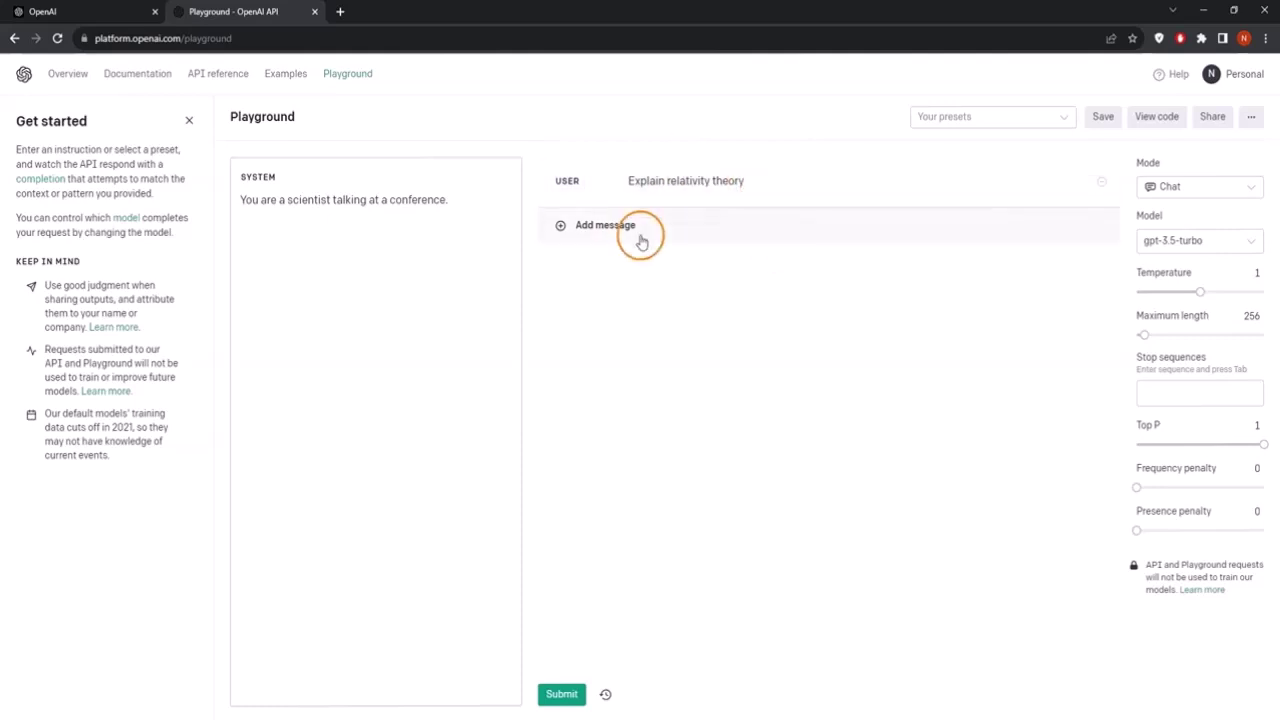
{"action": "left_click", "coordinate": [558, 696]}
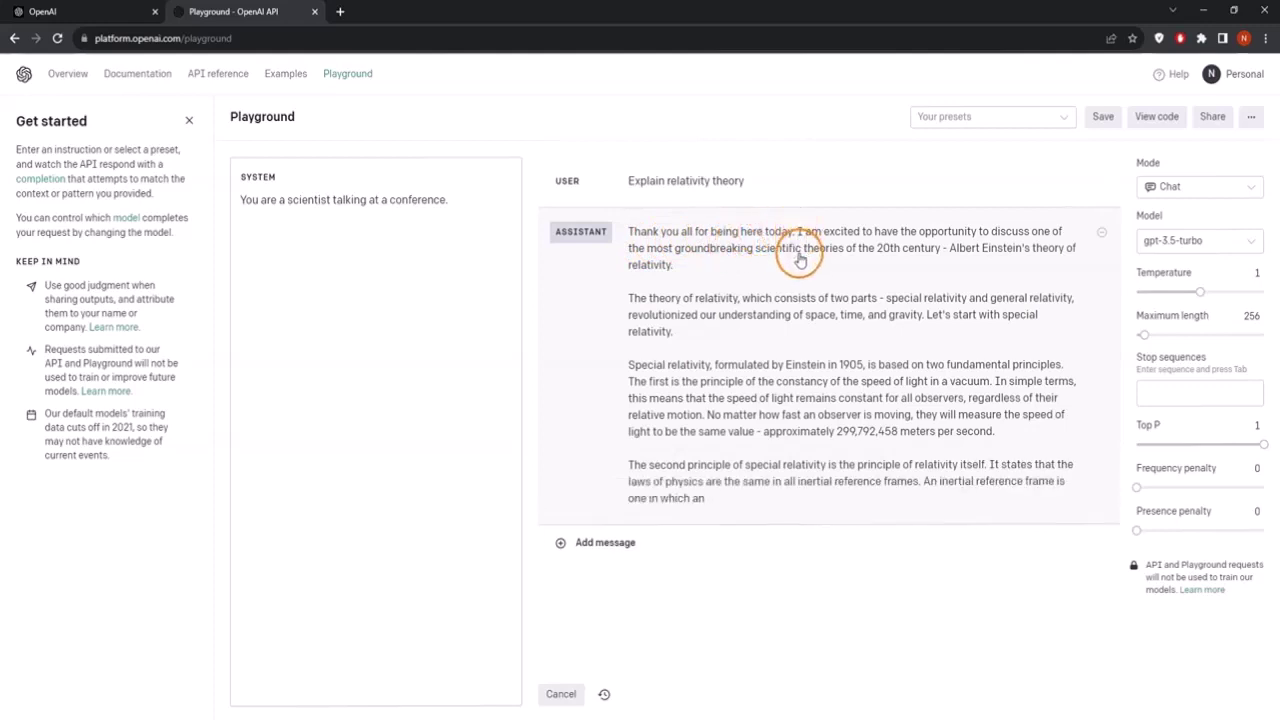
{"action": "left_click_drag", "start_coordinate": [443, 207], "coordinate": [229, 200]}
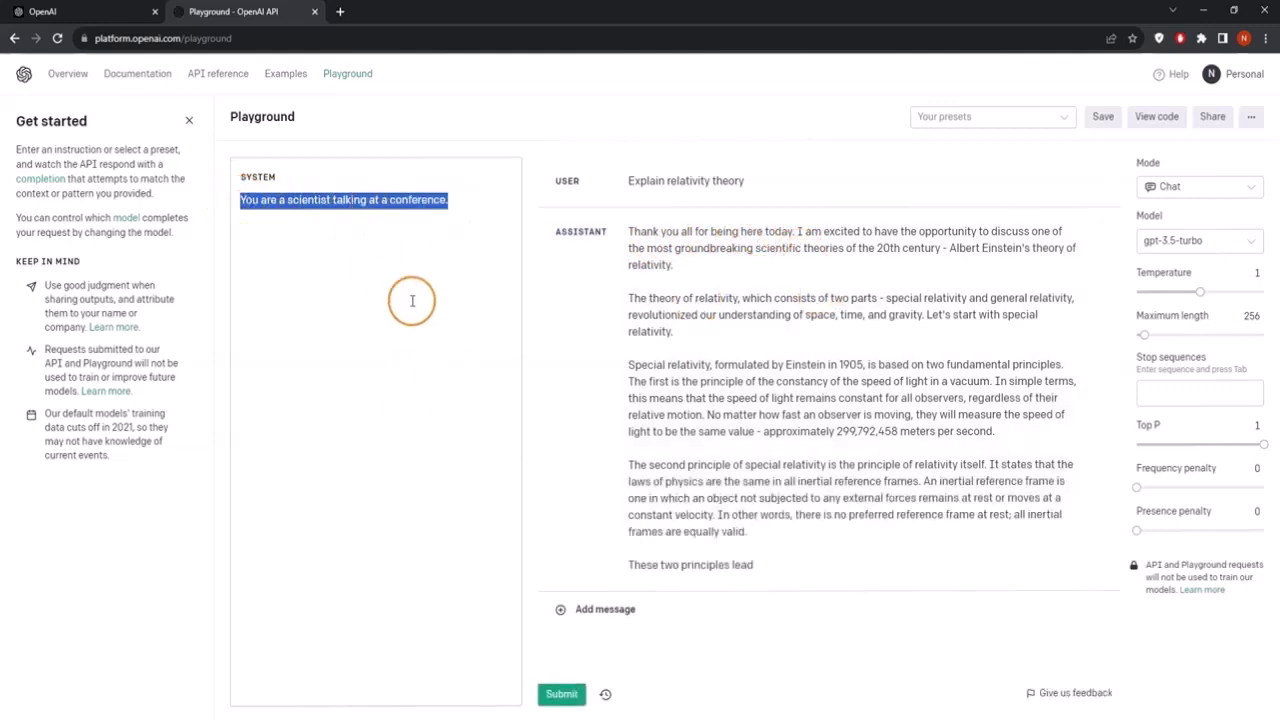
- Look over the available Playground modes, view the empty Complete mode, and return to Chat mode
{"action": "left_click", "coordinate": [443, 199]}
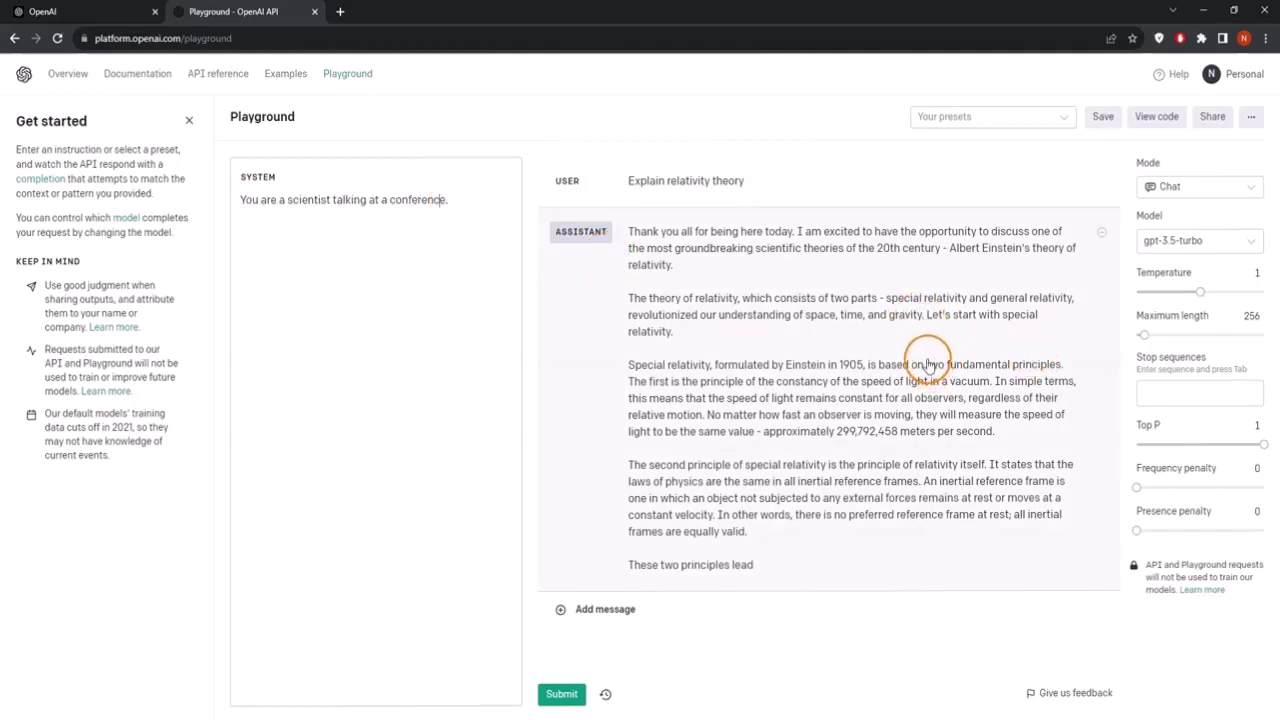
{"action": "left_click", "coordinate": [1197, 187]}
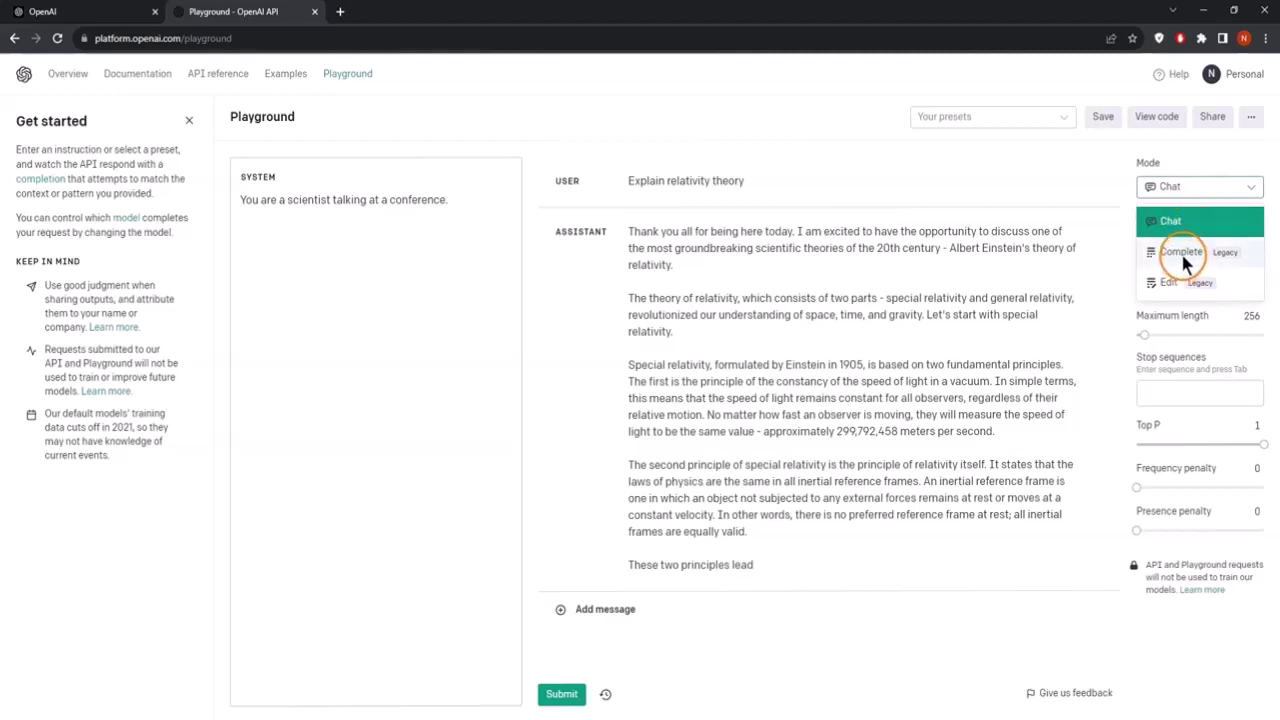
{"action": "left_click", "coordinate": [1135, 165]}
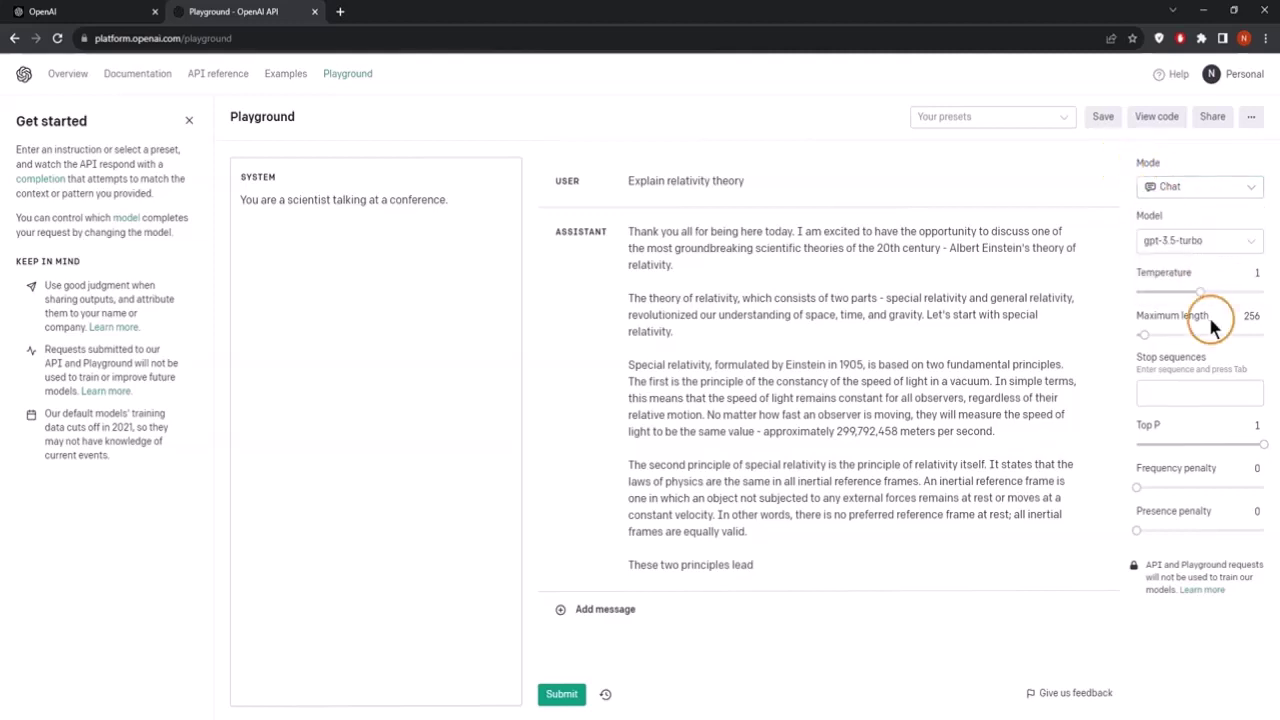
{"action": "left_click", "coordinate": [1237, 185]}
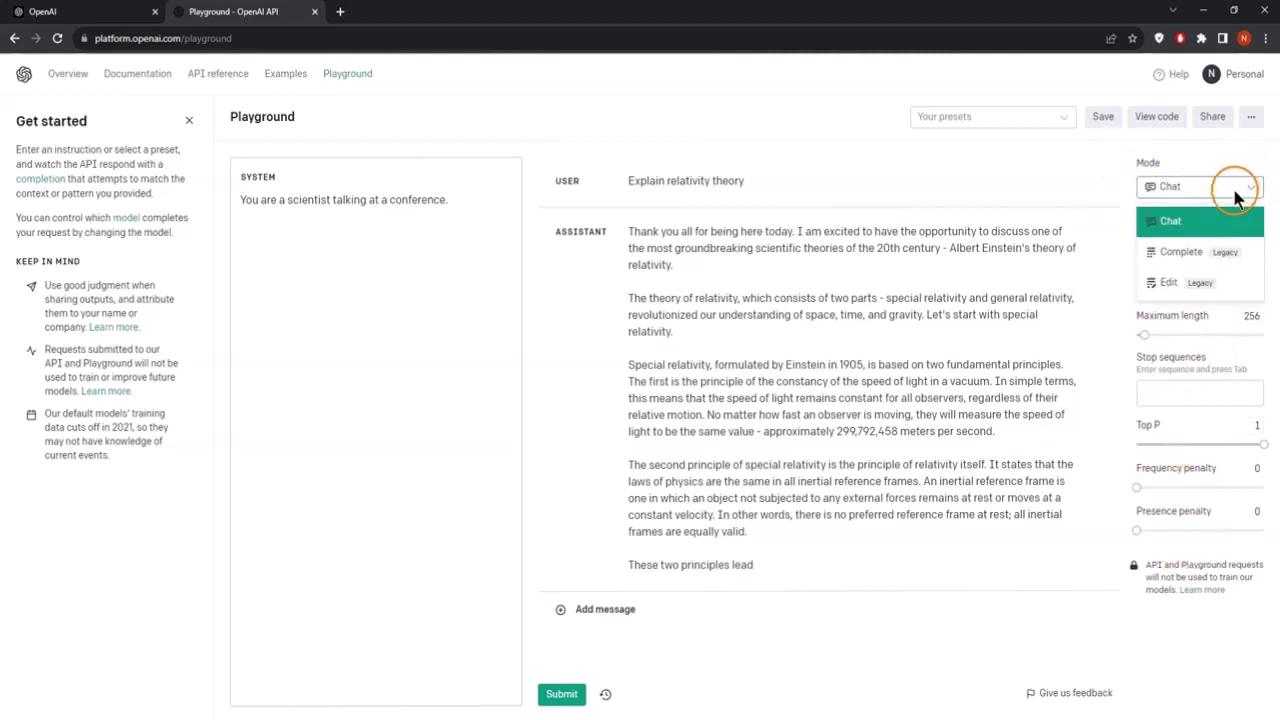
{"action": "left_click", "coordinate": [1189, 251]}
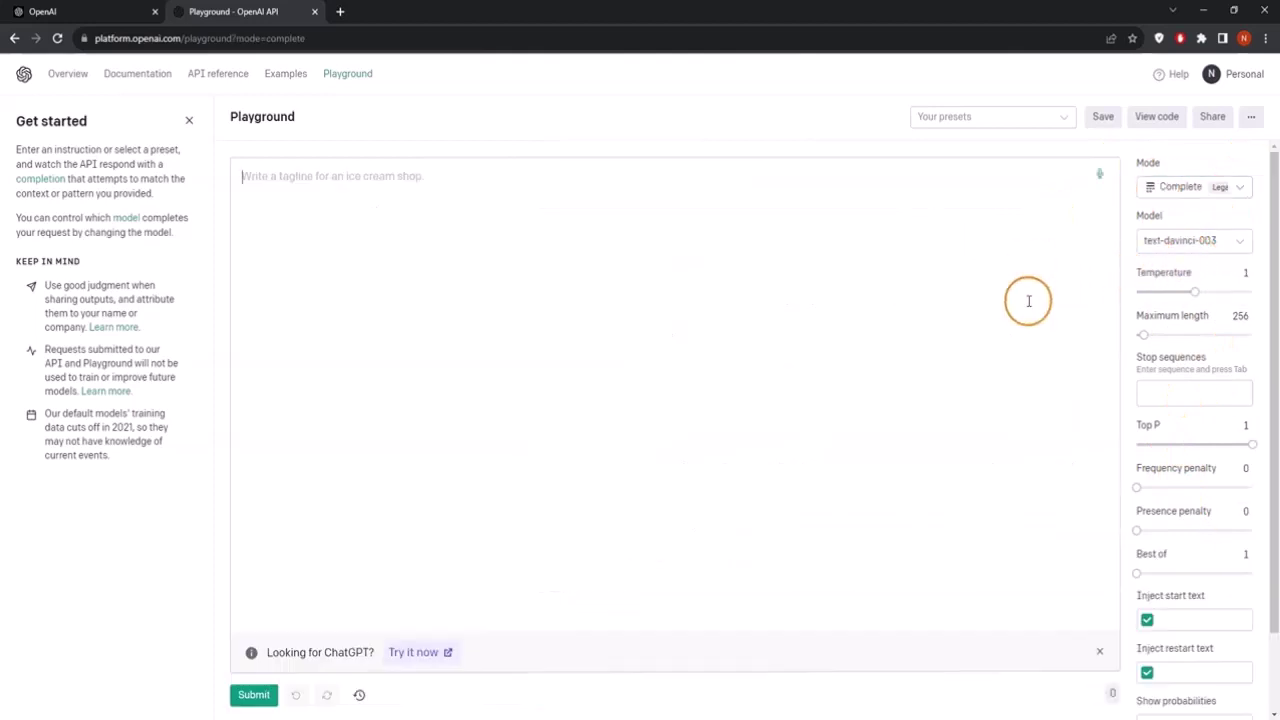
{"action": "left_click", "coordinate": [1222, 188]}
{"action": "left_click", "coordinate": [1203, 220]}
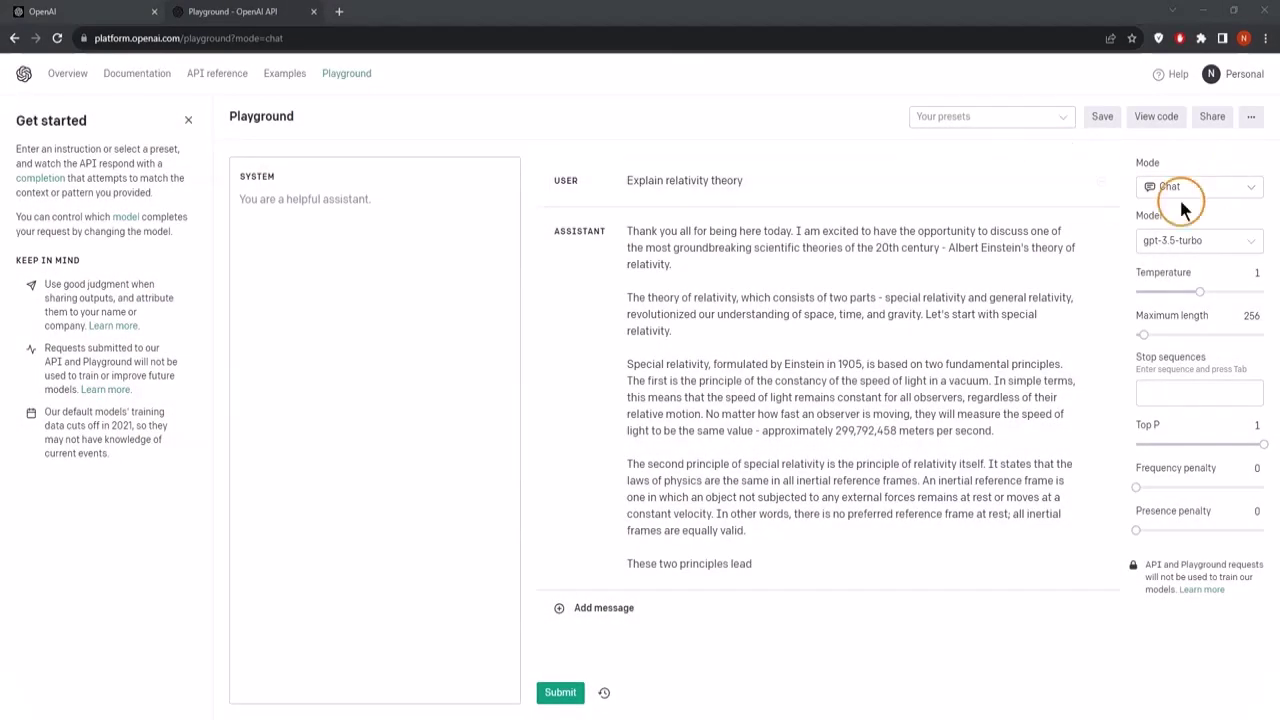
- View the input and instruction fields of Edit mode, and return to Chat mode
{"action": "left_click", "coordinate": [1193, 190]}
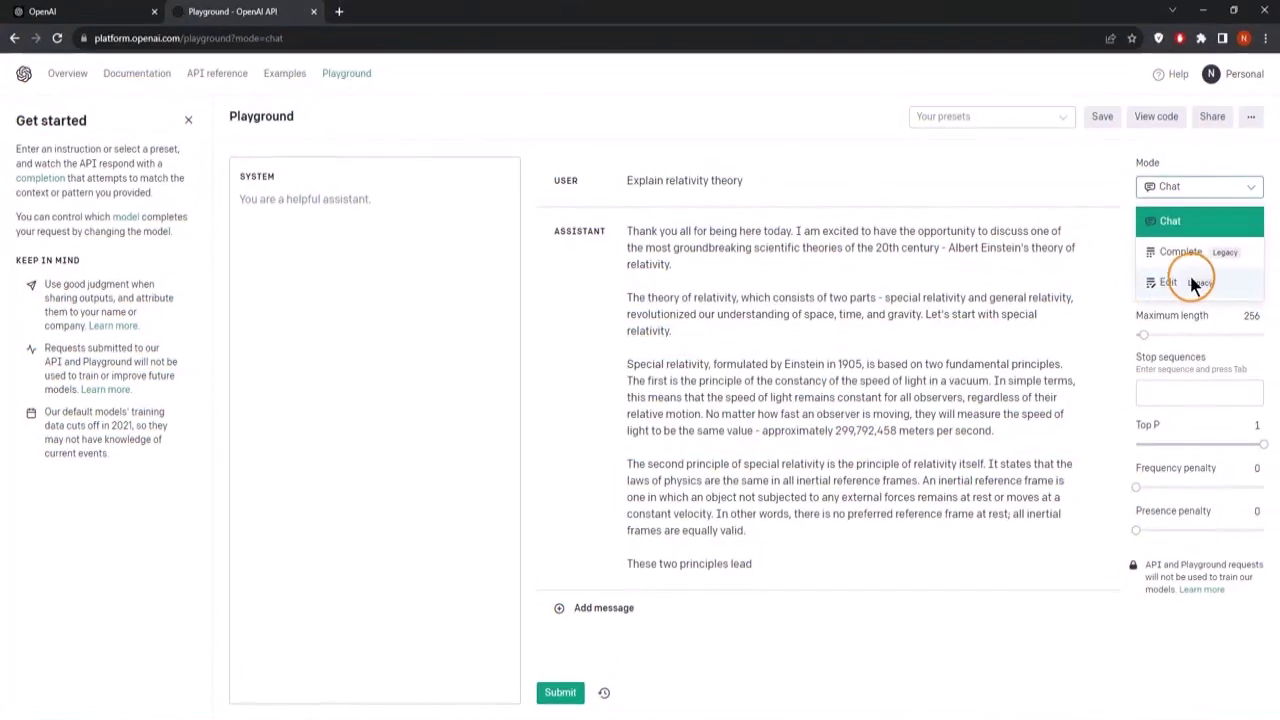
{"action": "left_click", "coordinate": [1172, 285]}
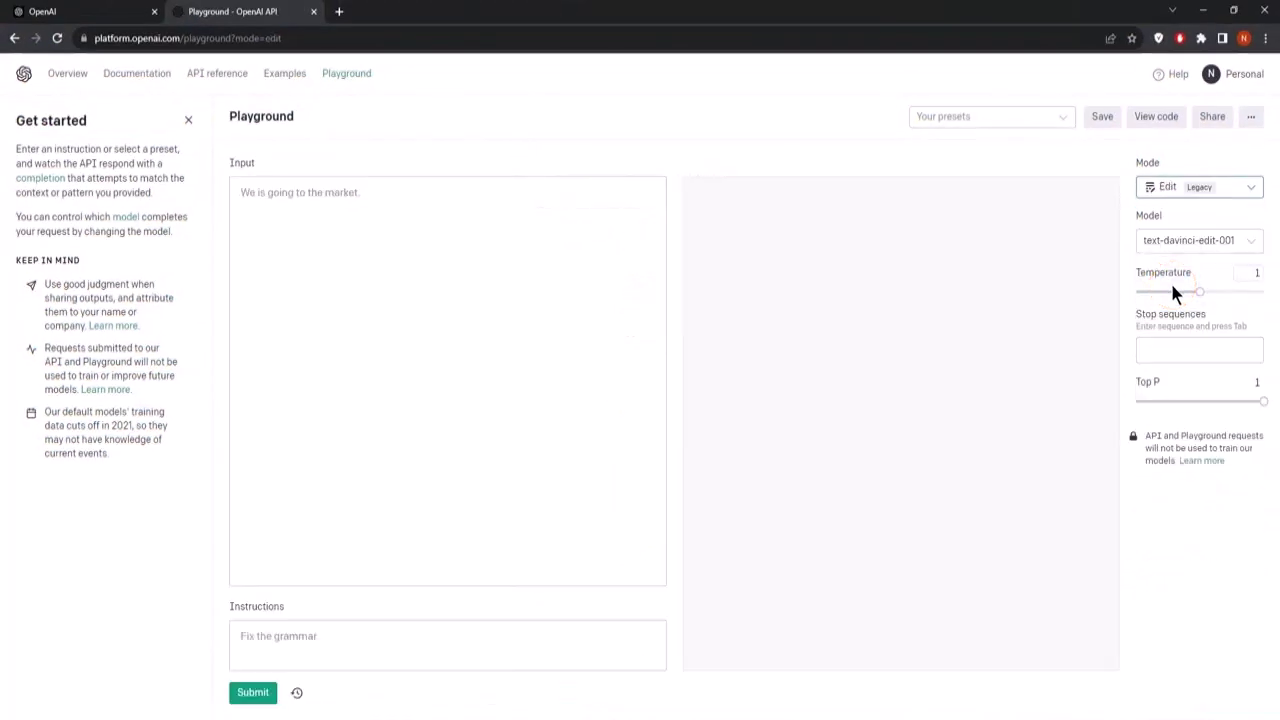
{"action": "left_click", "coordinate": [534, 197]}
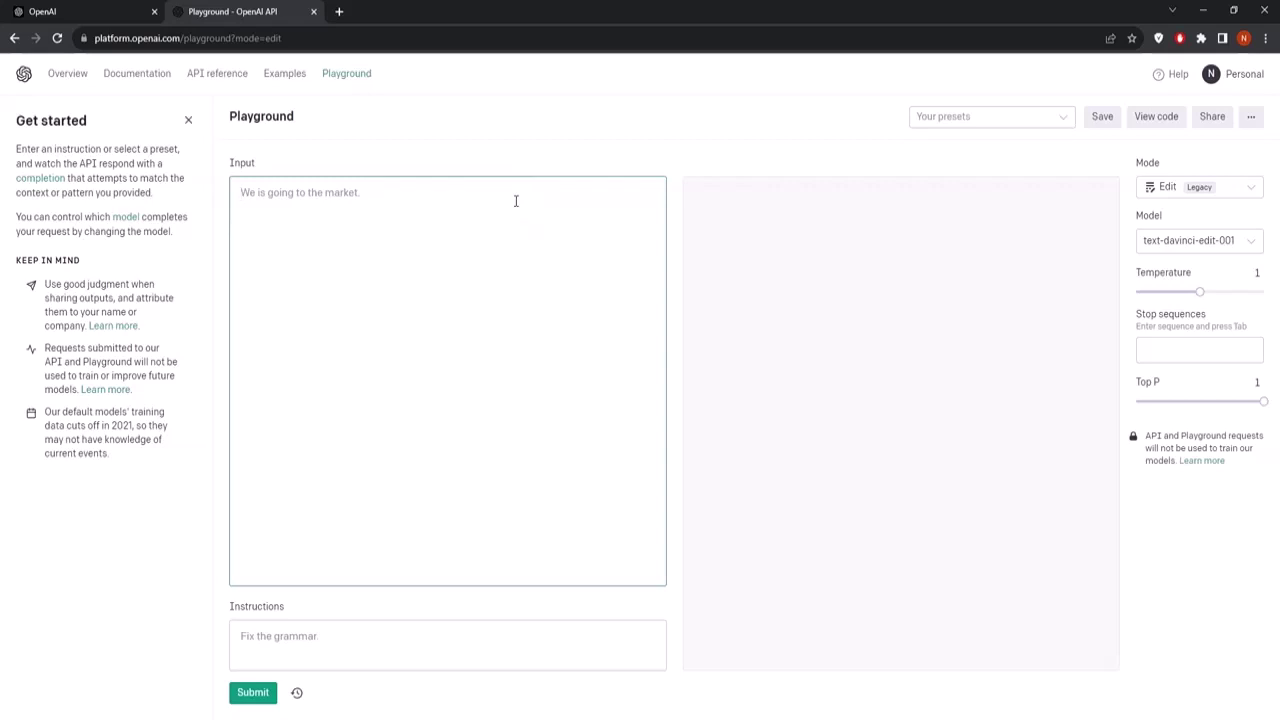
{"action": "left_click", "coordinate": [1245, 187]}
{"action": "left_click", "coordinate": [1215, 218]}
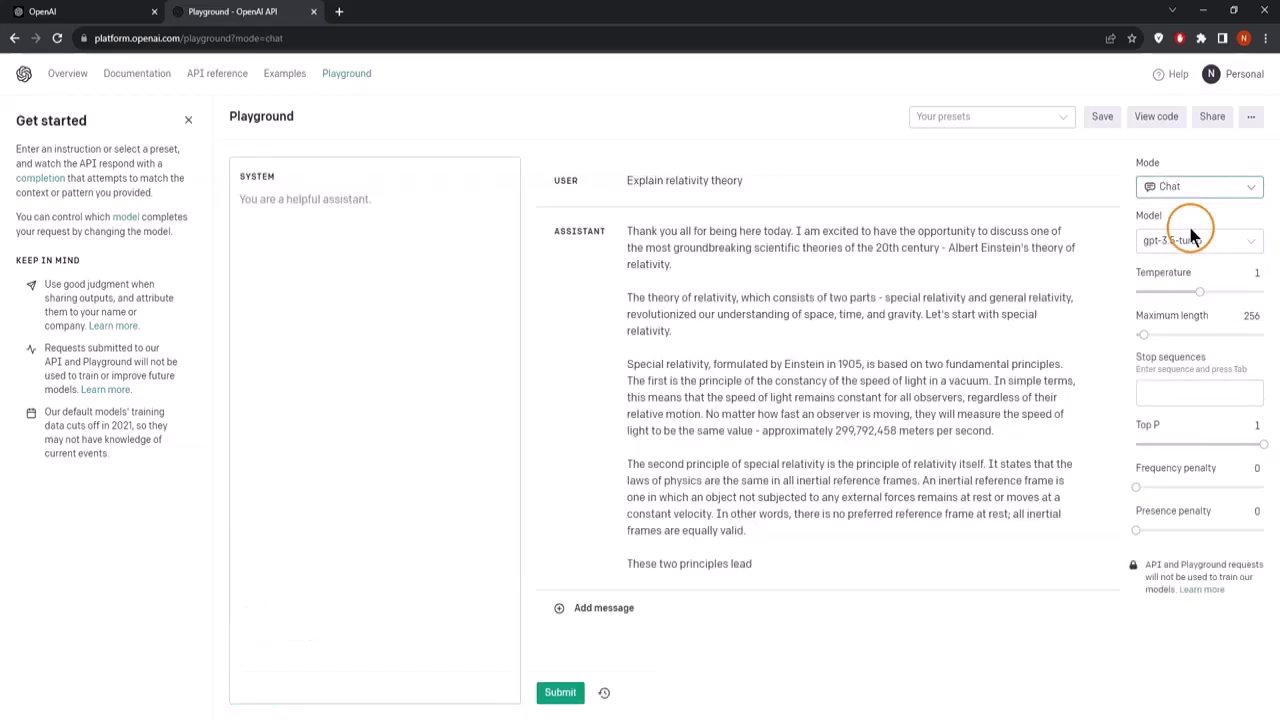
- Copy the assistant's entire relativity reply and paste it as the input text in Edit mode
{"action": "left_click", "coordinate": [632, 232]}
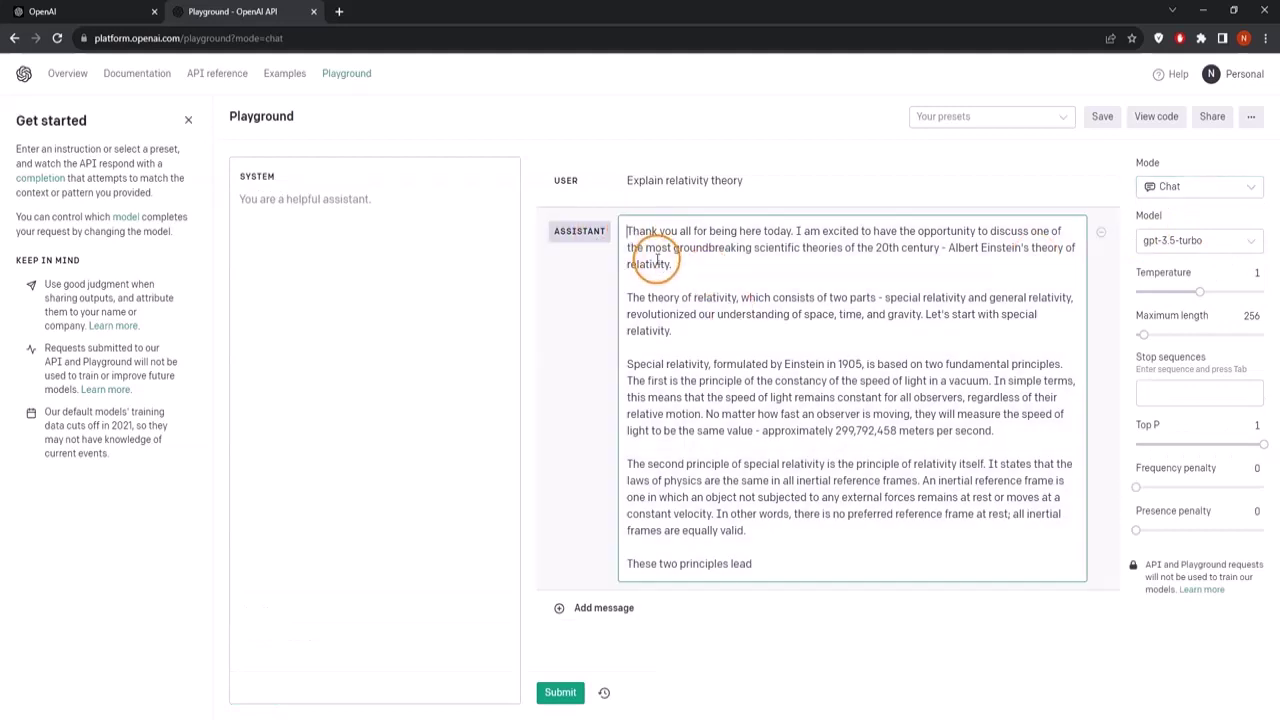
{"action": "left_click_drag", "start_coordinate": [625, 231], "coordinate": [962, 566]}
{"action": "key", "text": "ctrl+c"}
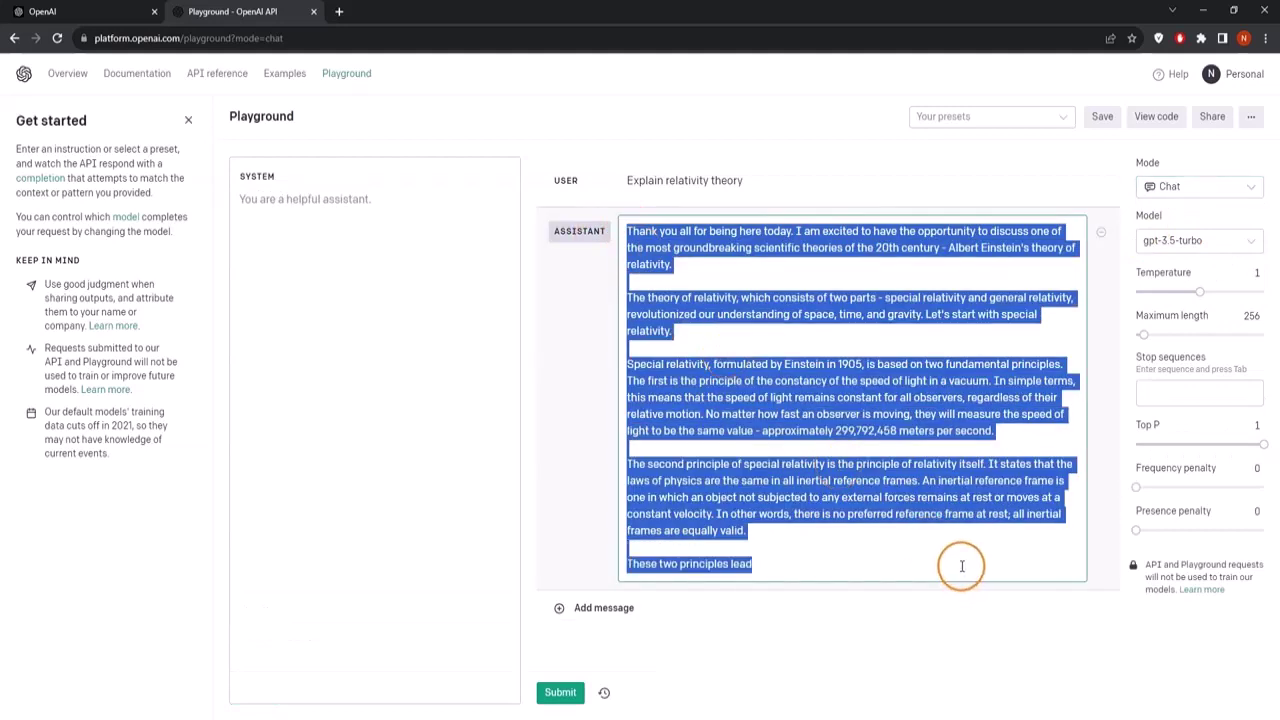
{"action": "left_click", "coordinate": [1200, 188]}
{"action": "left_click", "coordinate": [1174, 277]}
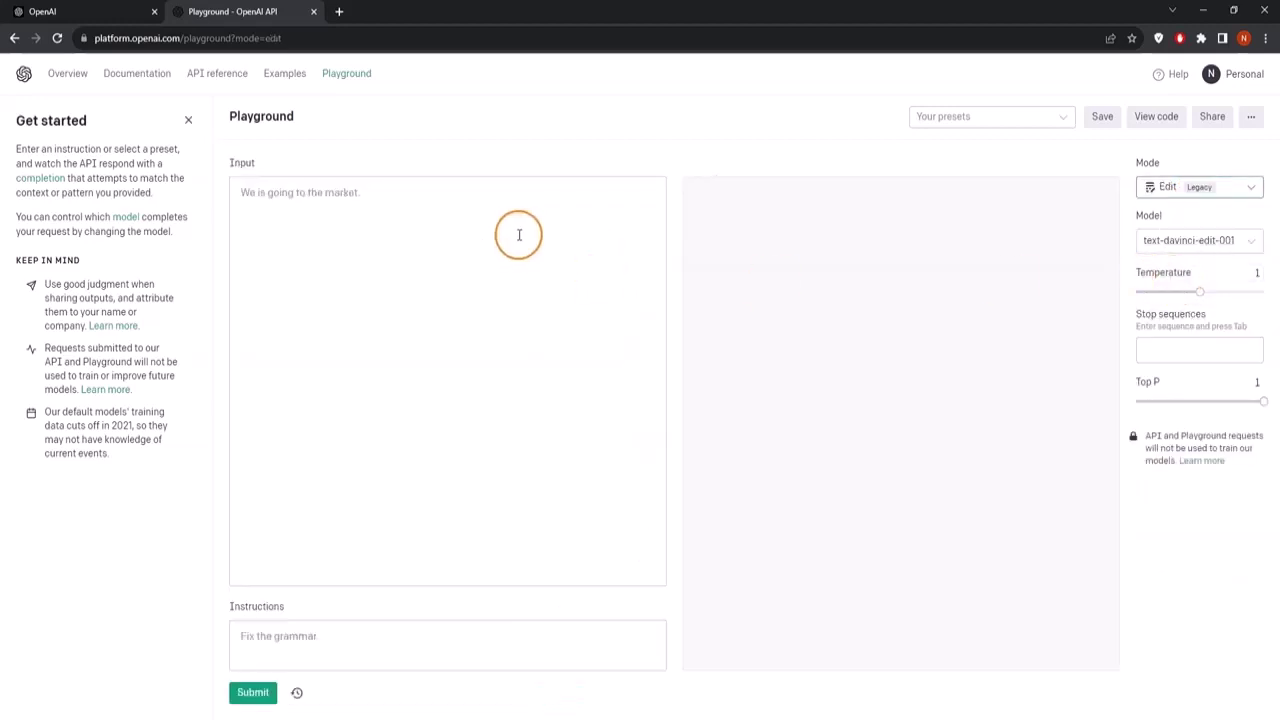
{"action": "left_click", "coordinate": [519, 235]}
{"action": "key", "text": "ctrl+v"}
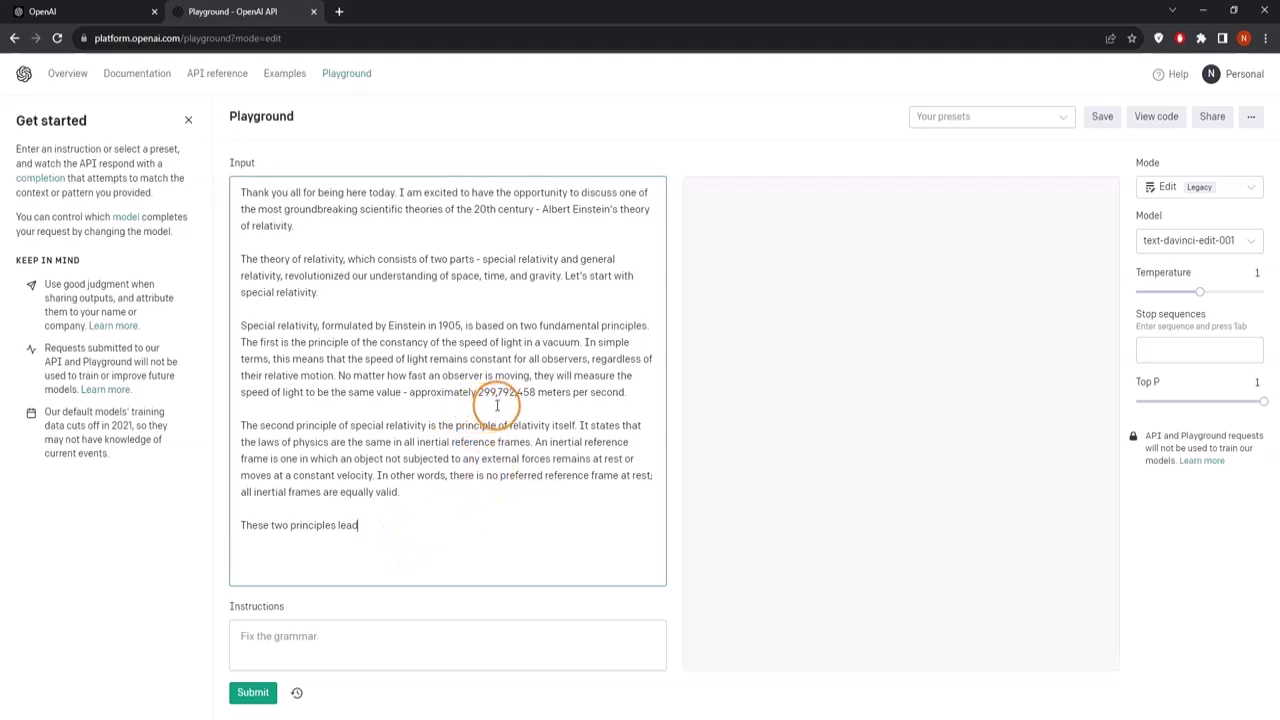
- Enter "Remove one paragraph." as the edit instruction and submit it
{"action": "double_click", "coordinate": [450, 325]}
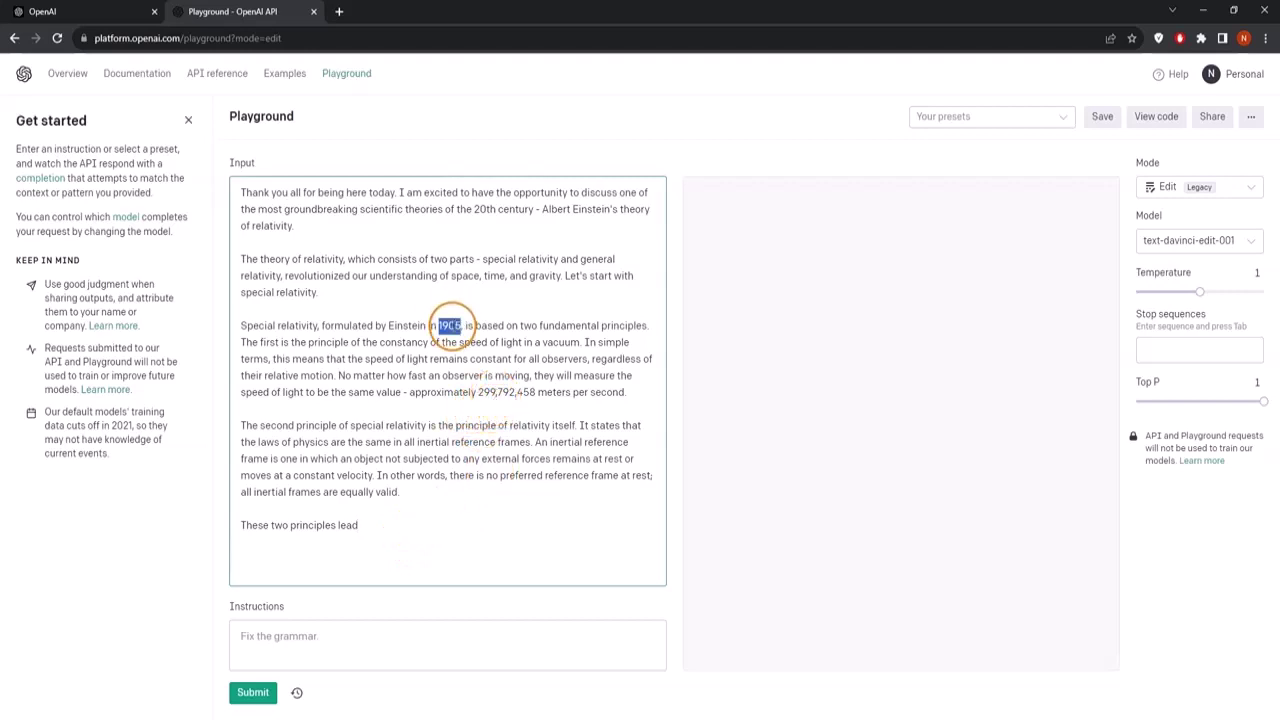
{"action": "left_click", "coordinate": [366, 648]}
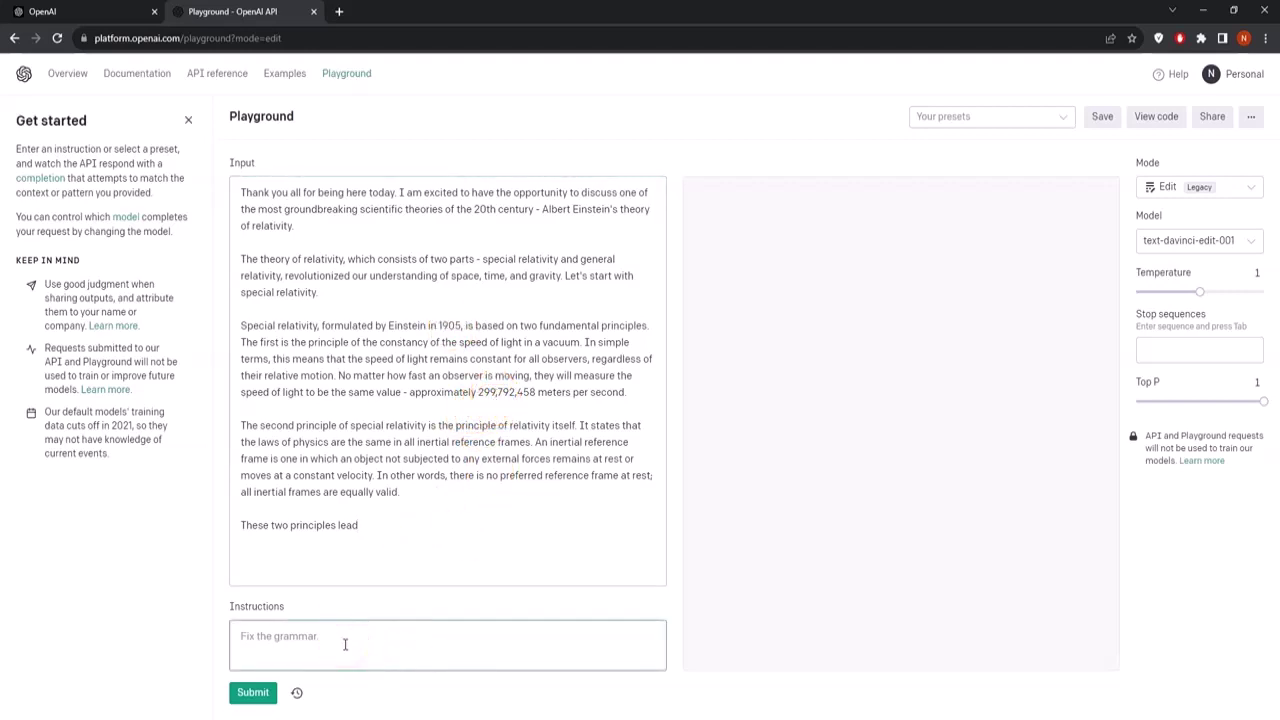
{"action": "left_click", "coordinate": [366, 640]}
{"action": "type", "text": "Remove one paragraph."}
{"action": "left_click", "coordinate": [257, 694]}
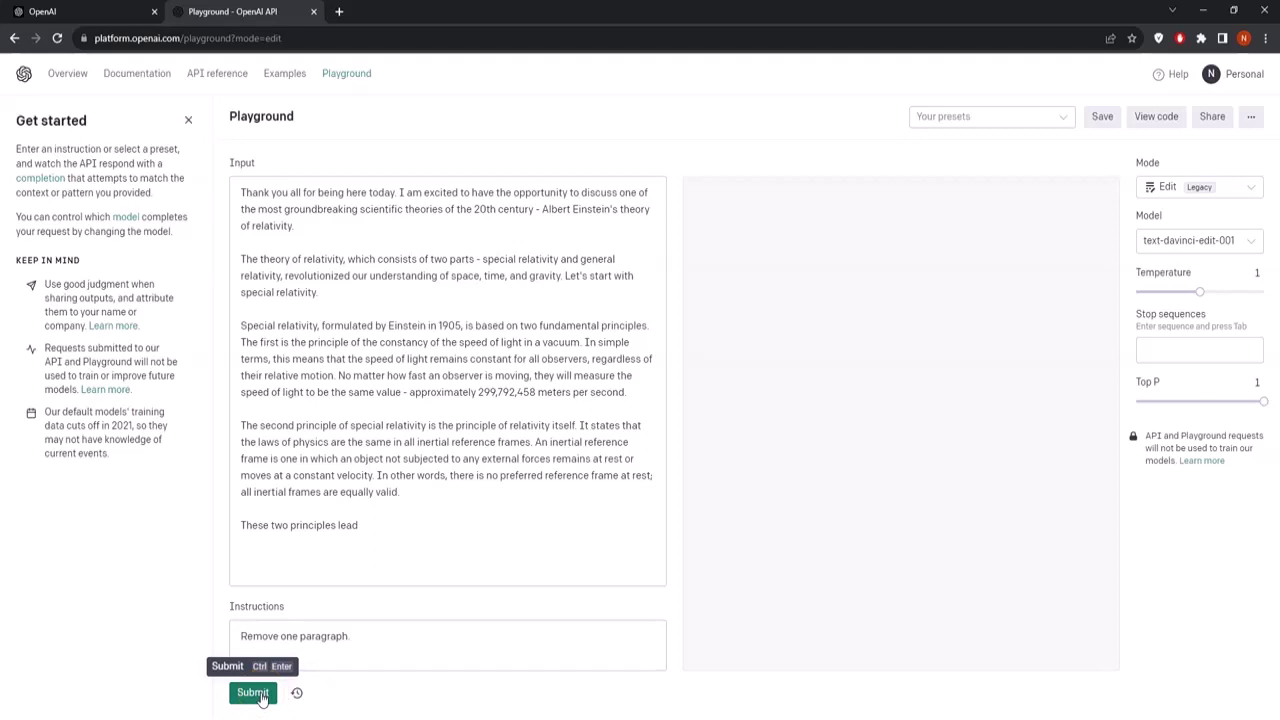
- Check which models Edit mode offers, including the description of code-davinci-edit-001
{"action": "left_click", "coordinate": [1181, 240]}
{"action": "left_click", "coordinate": [1265, 325]}
{"action": "left_click", "coordinate": [1250, 245]}
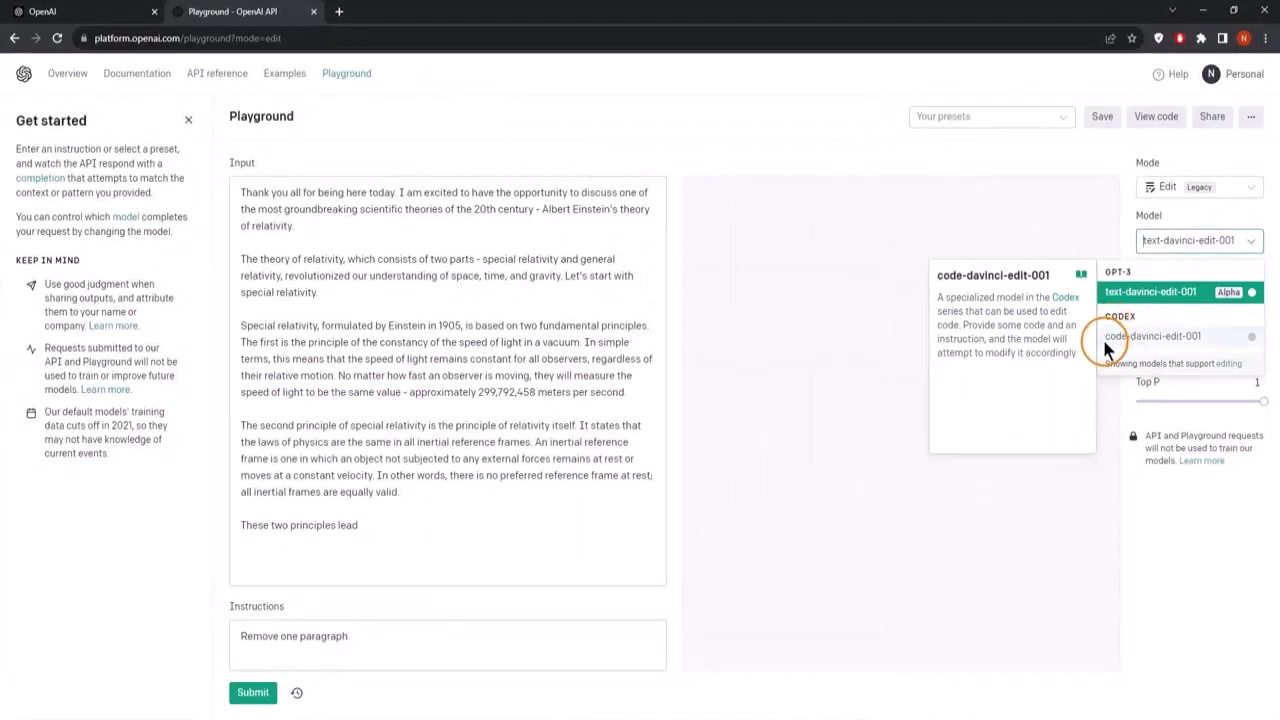
{"action": "left_click", "coordinate": [866, 425]}
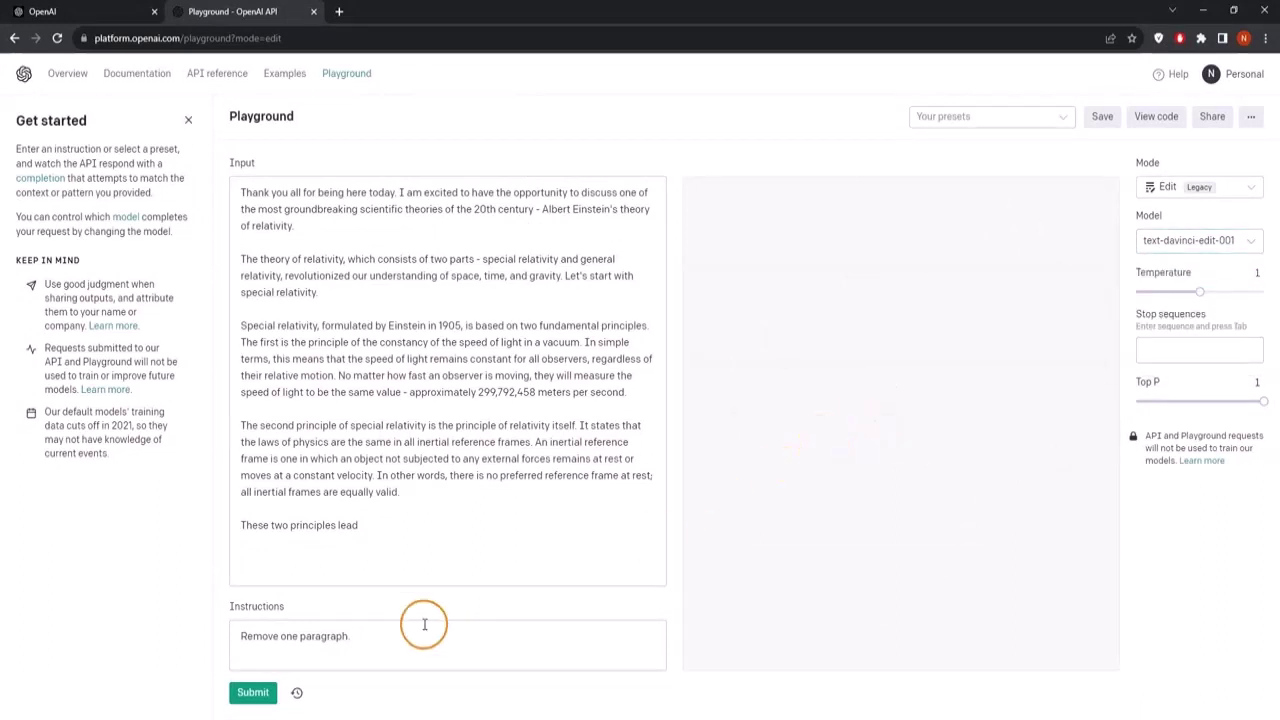
- Submit the edit and reuse its output as the input, without the unfinished last line "These two principles lead"
{"action": "left_click", "coordinate": [253, 698]}
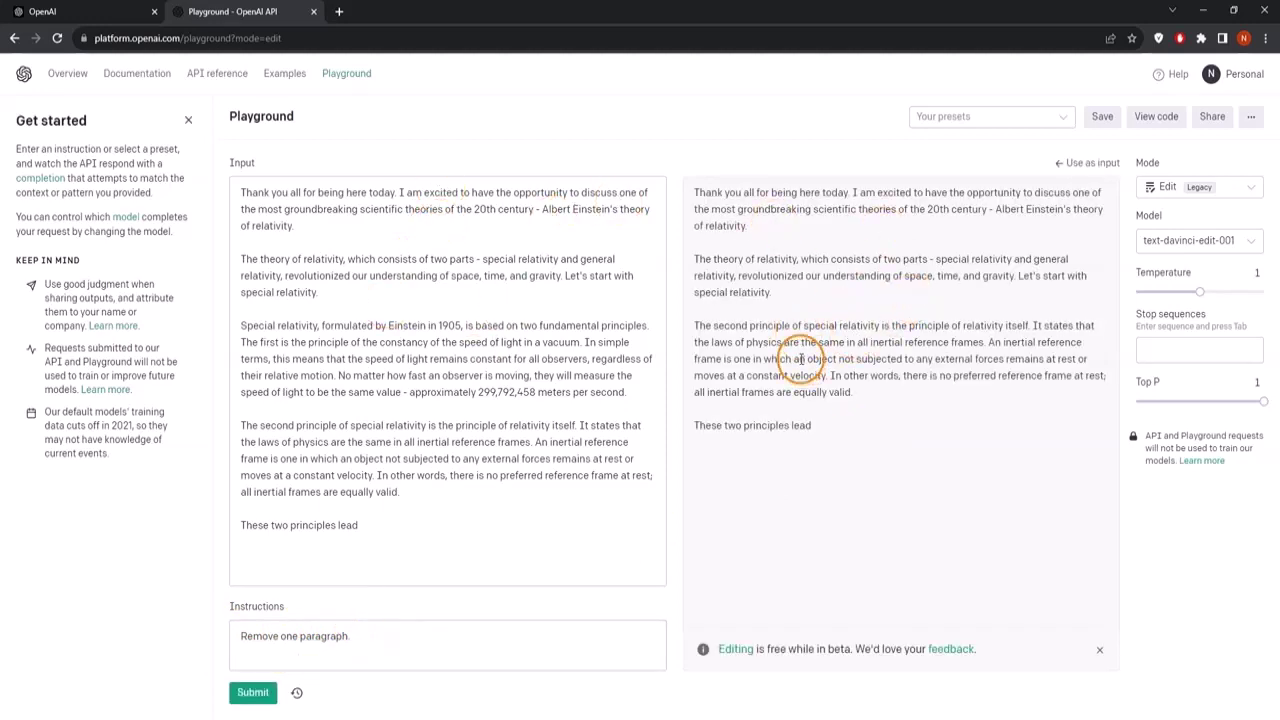
{"action": "left_click", "coordinate": [1094, 163]}
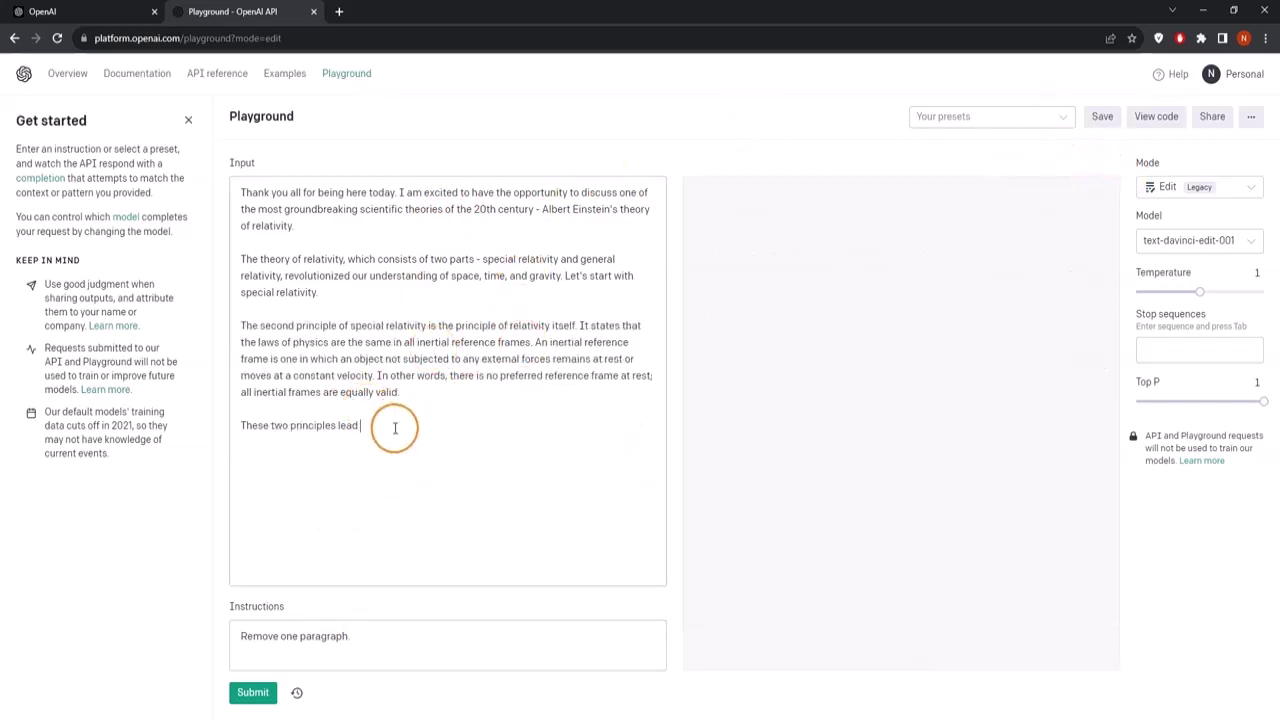
{"action": "left_click_drag", "start_coordinate": [394, 425], "coordinate": [210, 430]}
{"action": "key", "text": "BackSpace"}
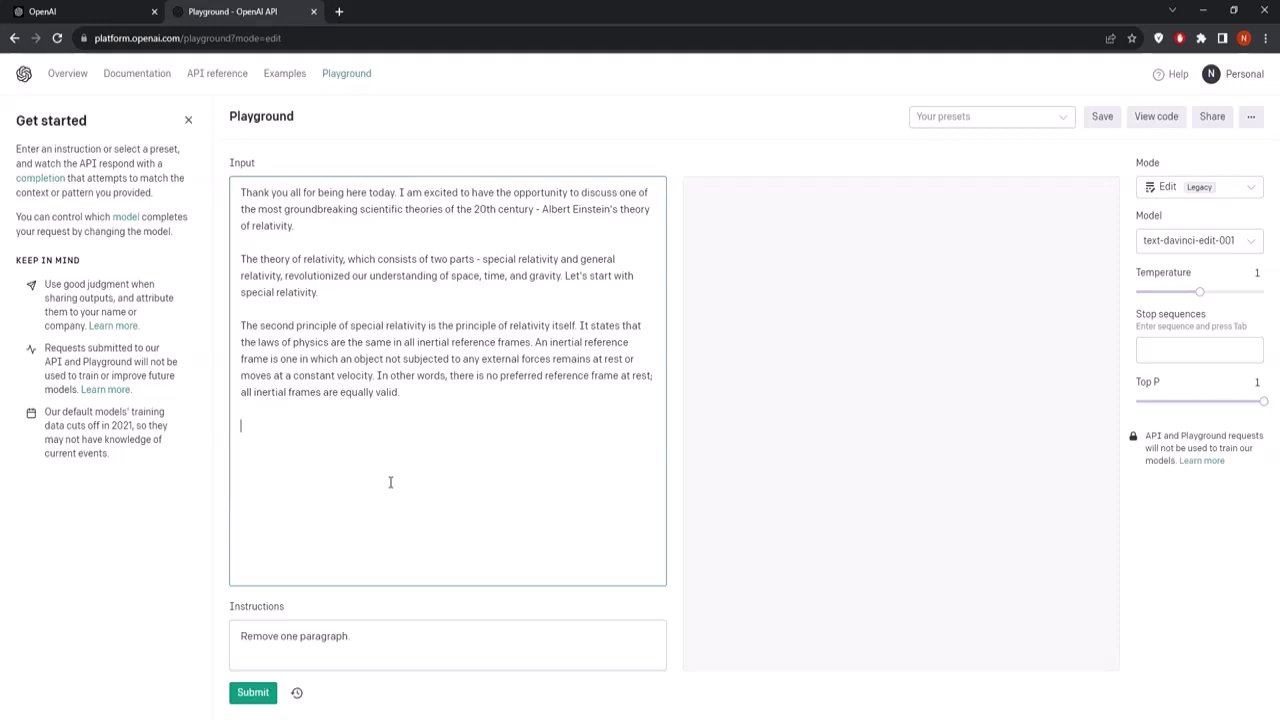
- Switch the Playground to Complete mode with the edited relativity text
{"action": "left_click", "coordinate": [1200, 189]}
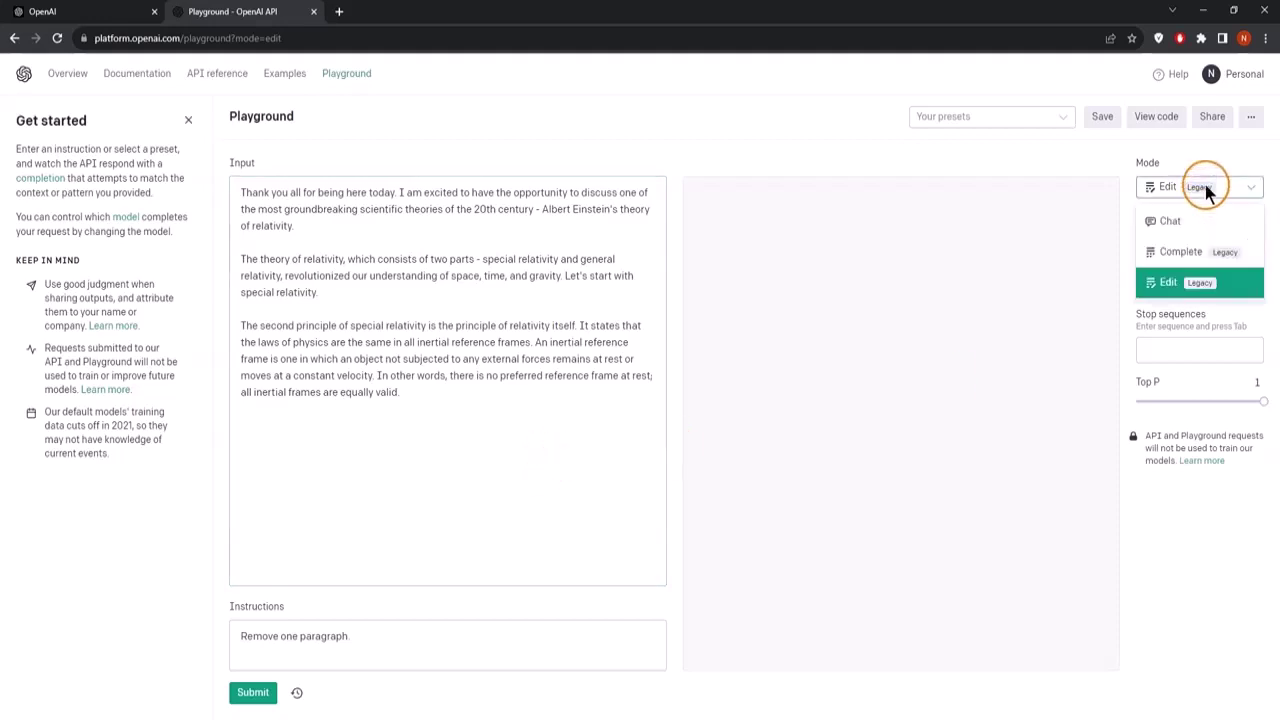
{"action": "left_click", "coordinate": [1181, 255]}
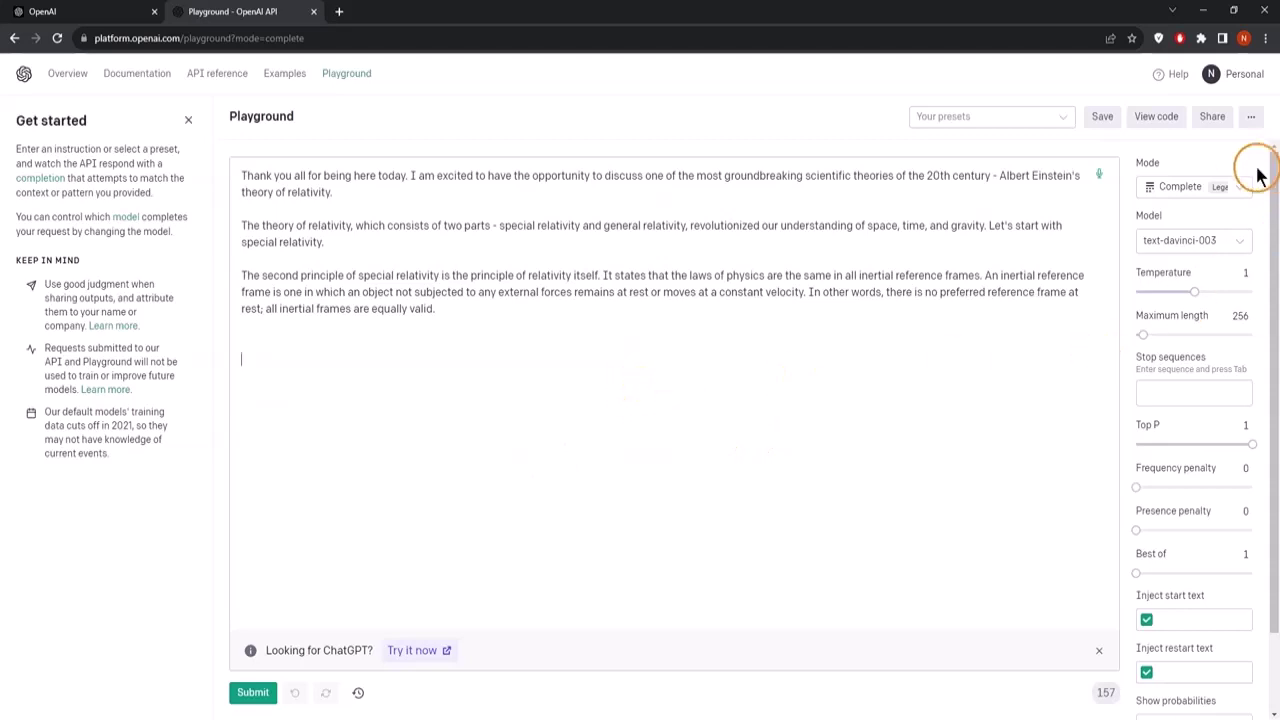
{"action": "left_click", "coordinate": [1232, 189]}
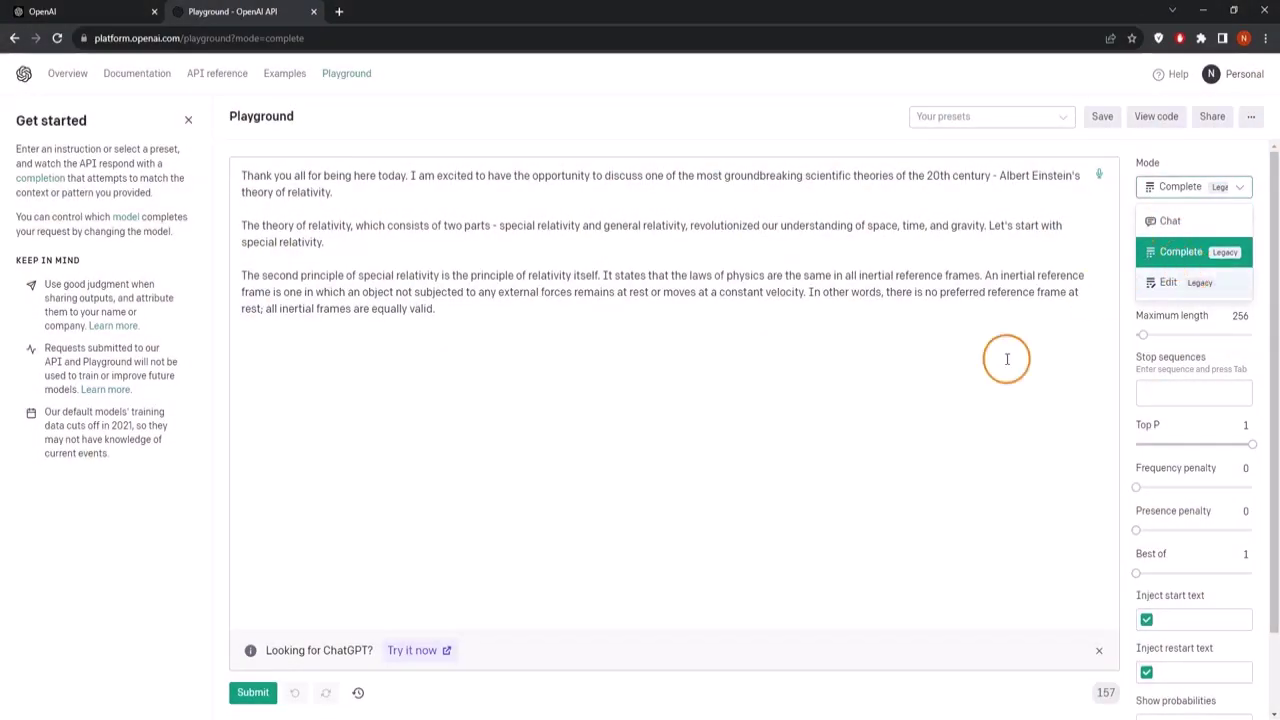
{"action": "left_click", "coordinate": [1005, 362]}
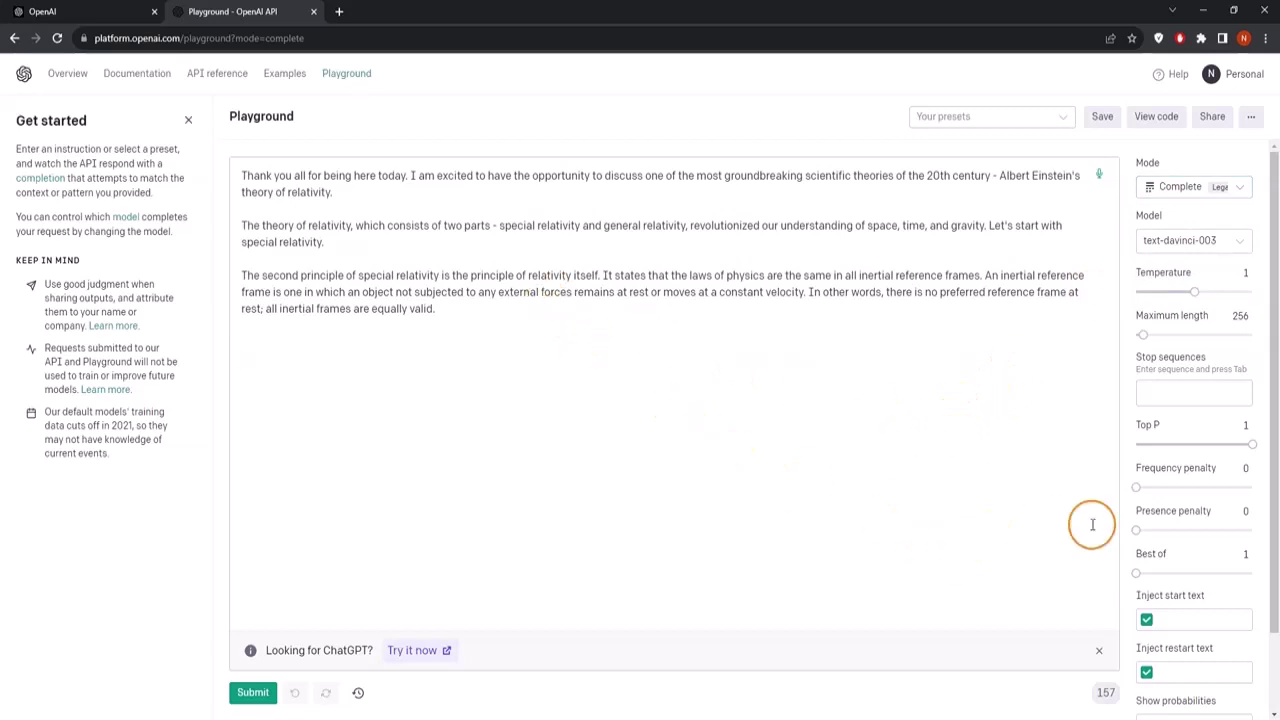
- Check the presence penalty description and set Show probabilities to Full spectrum
{"action": "mouse_move", "coordinate": [1157, 514]}
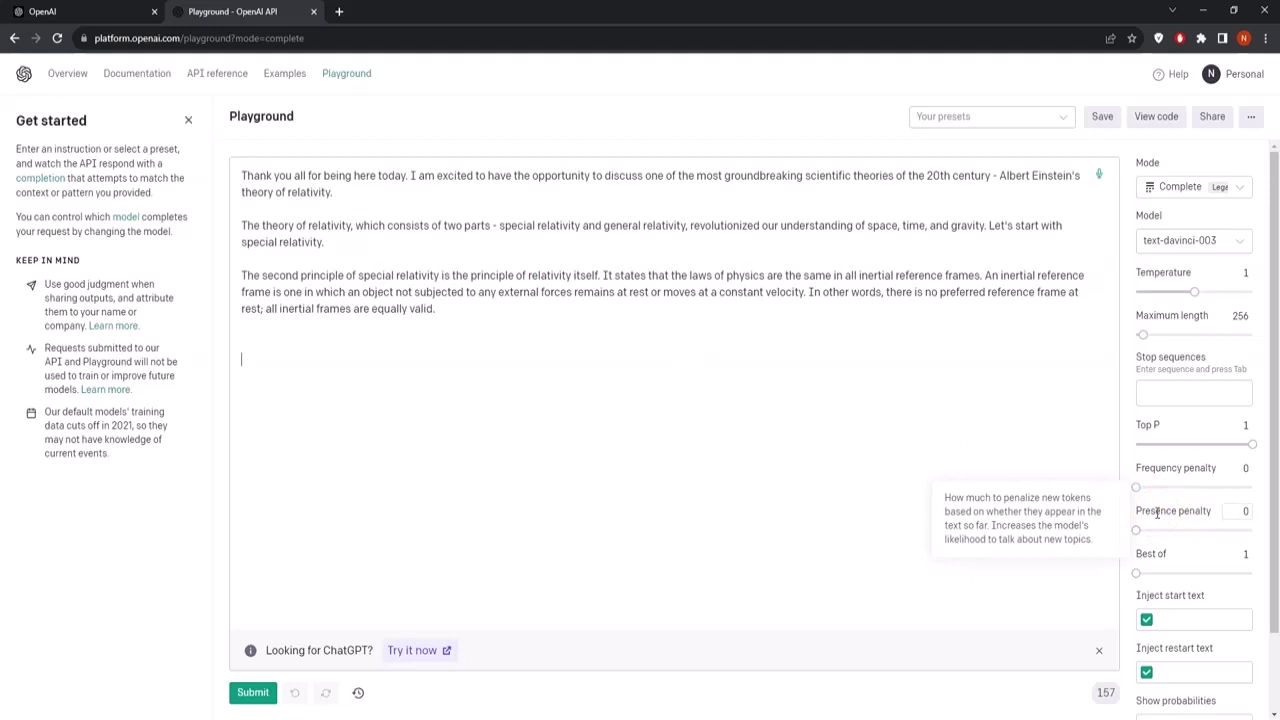
{"action": "scroll", "coordinate": [1203, 545], "scroll_direction": "down", "scroll_amount": 2}
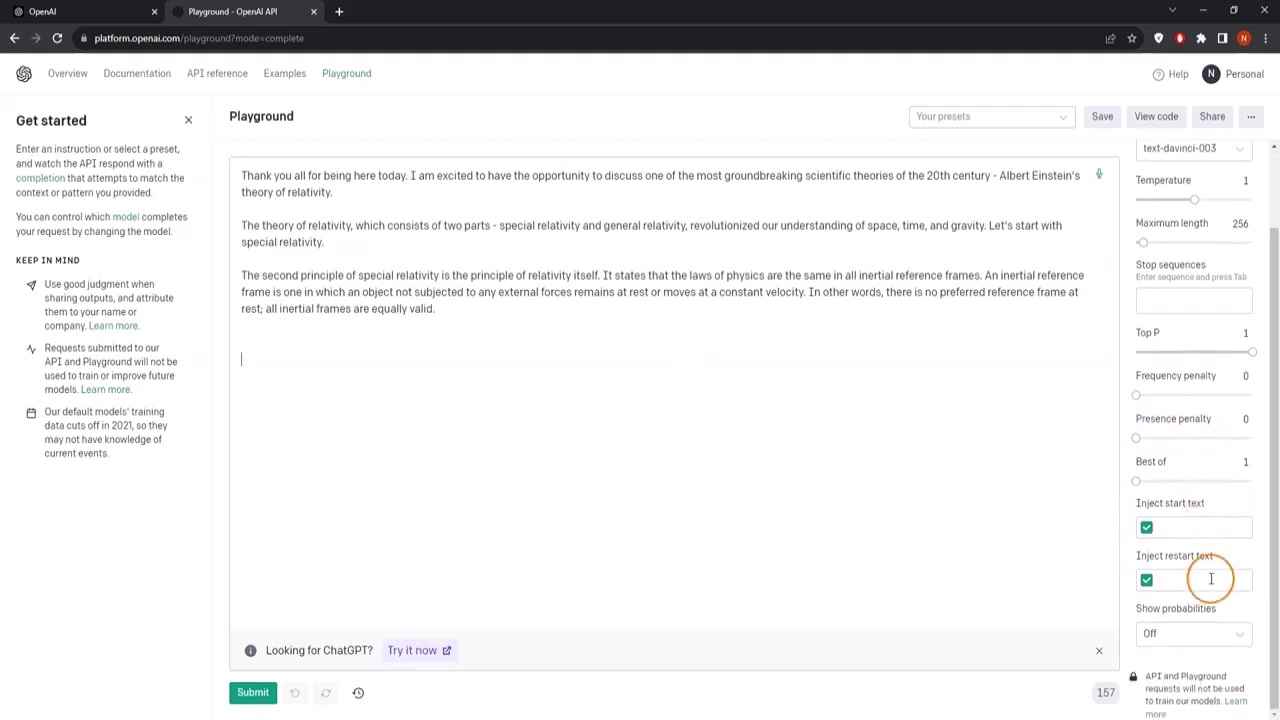
{"action": "left_click", "coordinate": [1219, 643]}
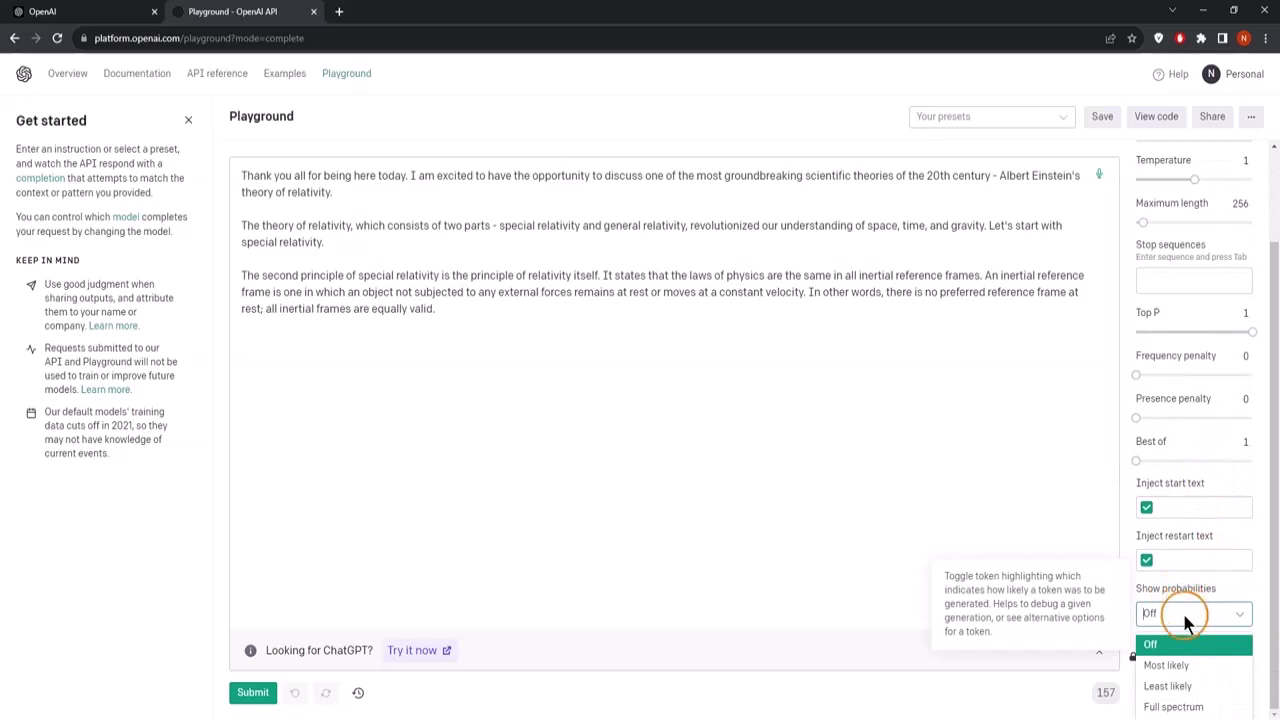
{"action": "left_click", "coordinate": [1188, 706]}
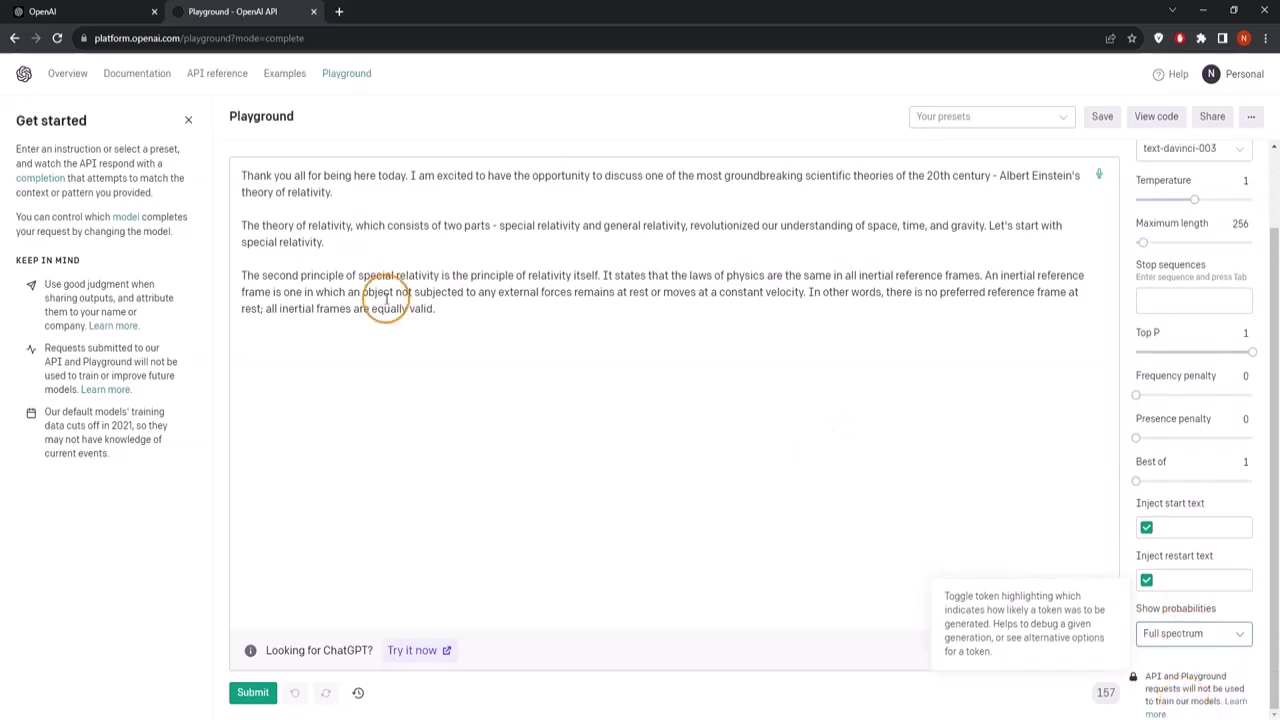
- Replace the relativity text with the prompt "Tell me something about about cats." and submit it
{"action": "left_click_drag", "start_coordinate": [487, 321], "coordinate": [117, 118]}
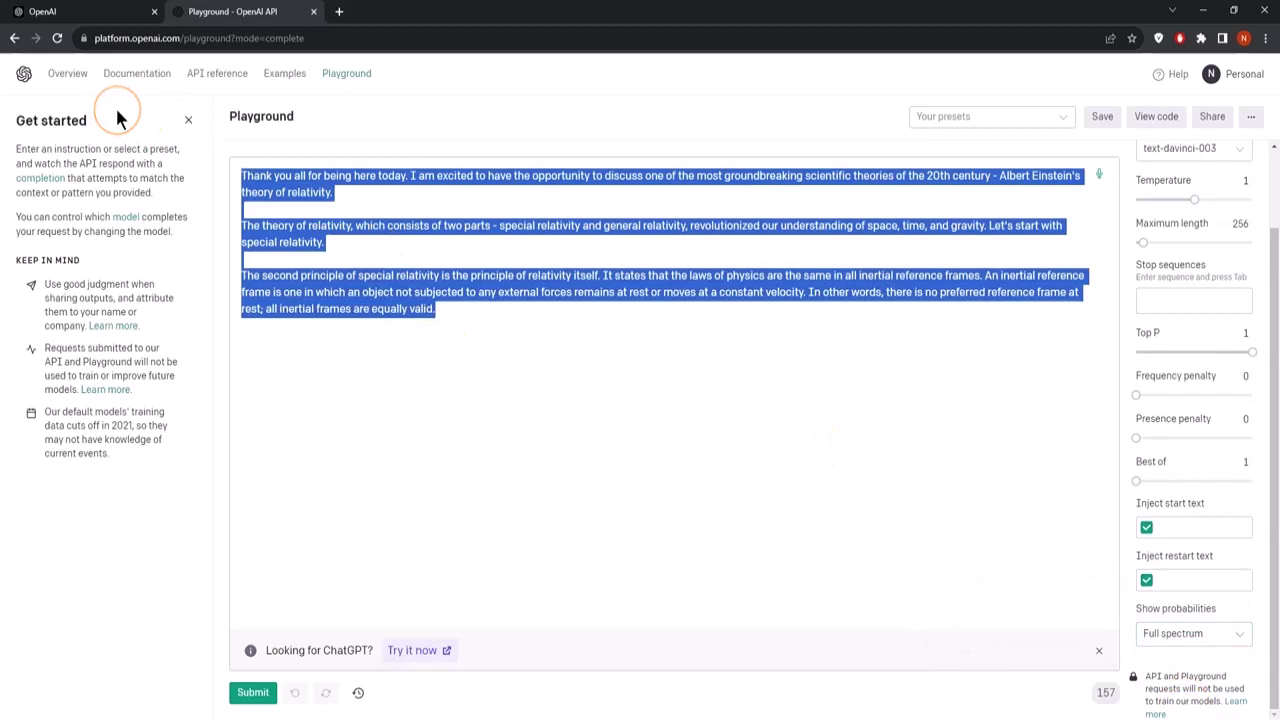
{"action": "type", "text": "Tell me something about about cats."}
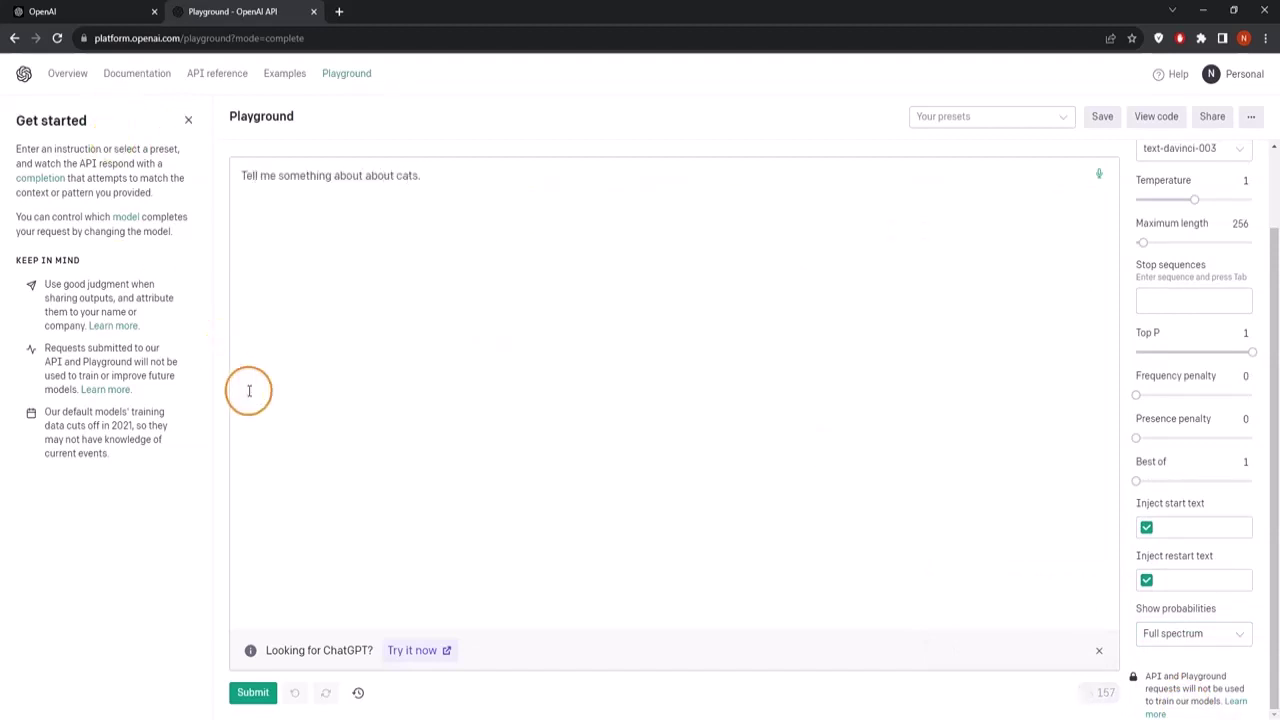
{"action": "left_click_drag", "start_coordinate": [491, 177], "coordinate": [106, 180]}
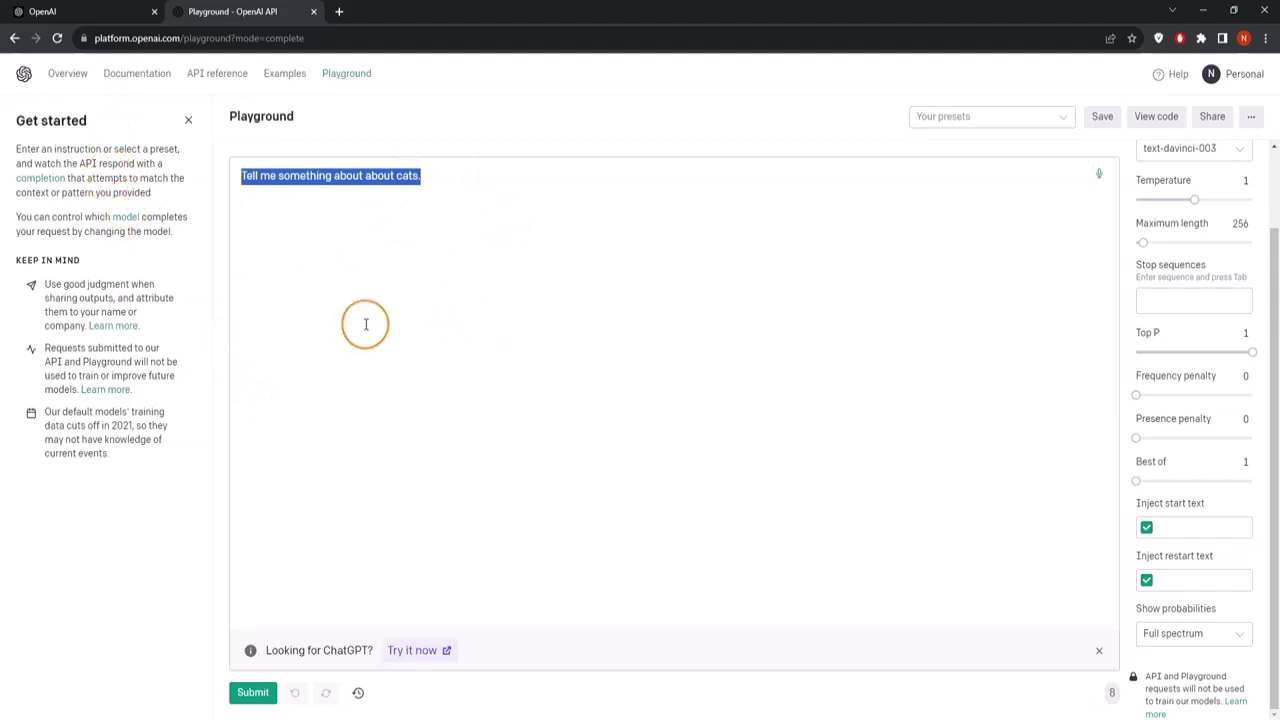
{"action": "left_click", "coordinate": [262, 690]}
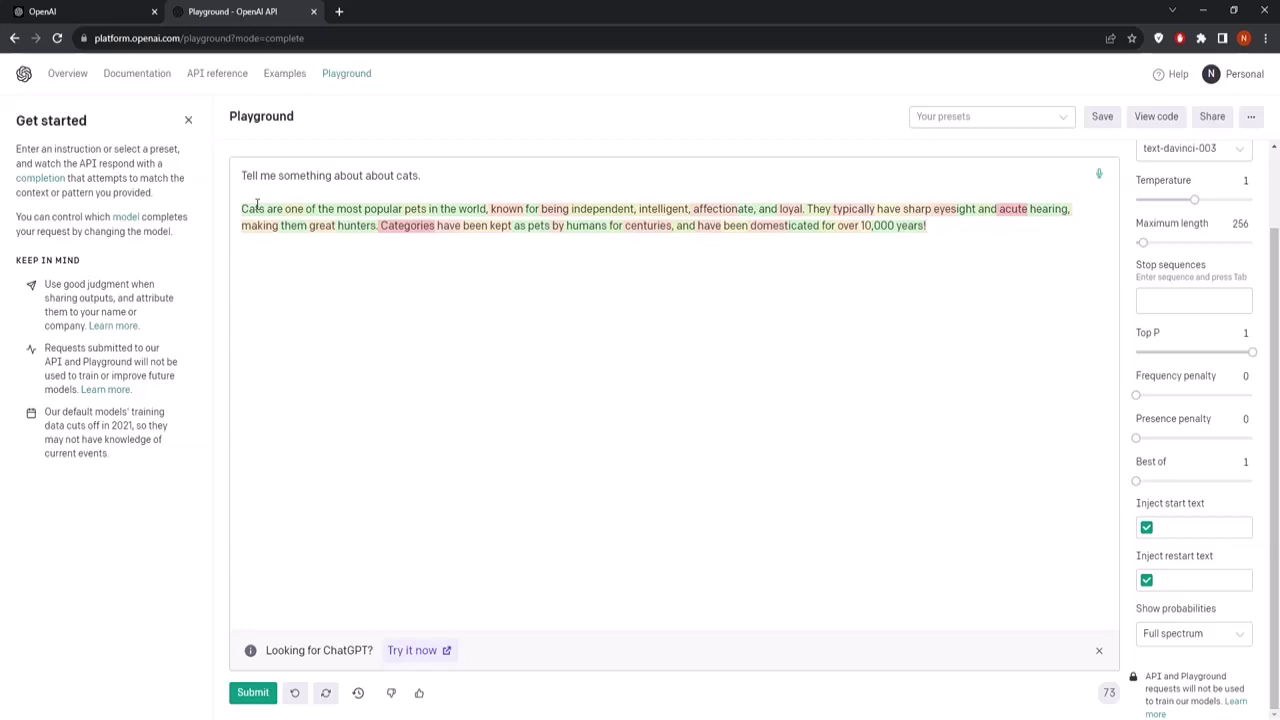
- Inspect the token probabilities of the first words in the cats completion
{"action": "left_click", "coordinate": [252, 207]}
{"action": "mouse_move", "coordinate": [255, 208]}
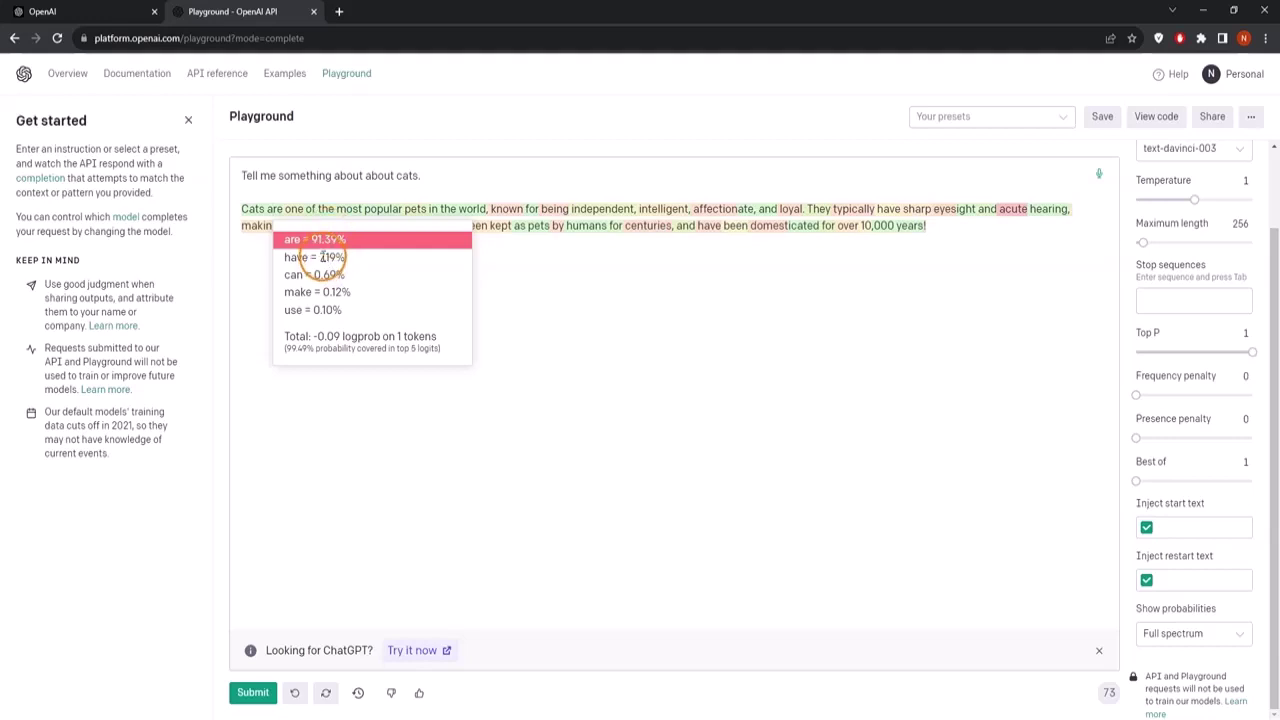
- Inspect the token probabilities of further words in the cats completion, including "known", "being" and "domesticated"
{"action": "left_click_drag", "start_coordinate": [318, 258], "coordinate": [355, 266]}
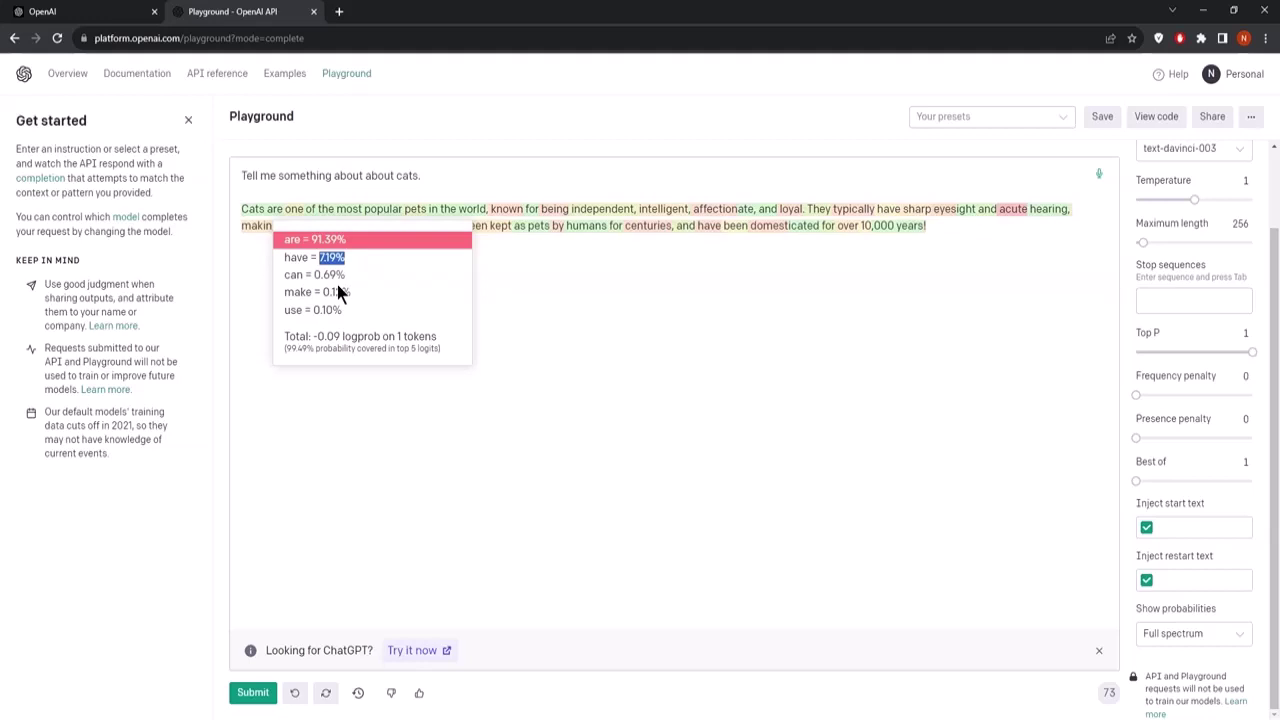
{"action": "left_click", "coordinate": [314, 208]}
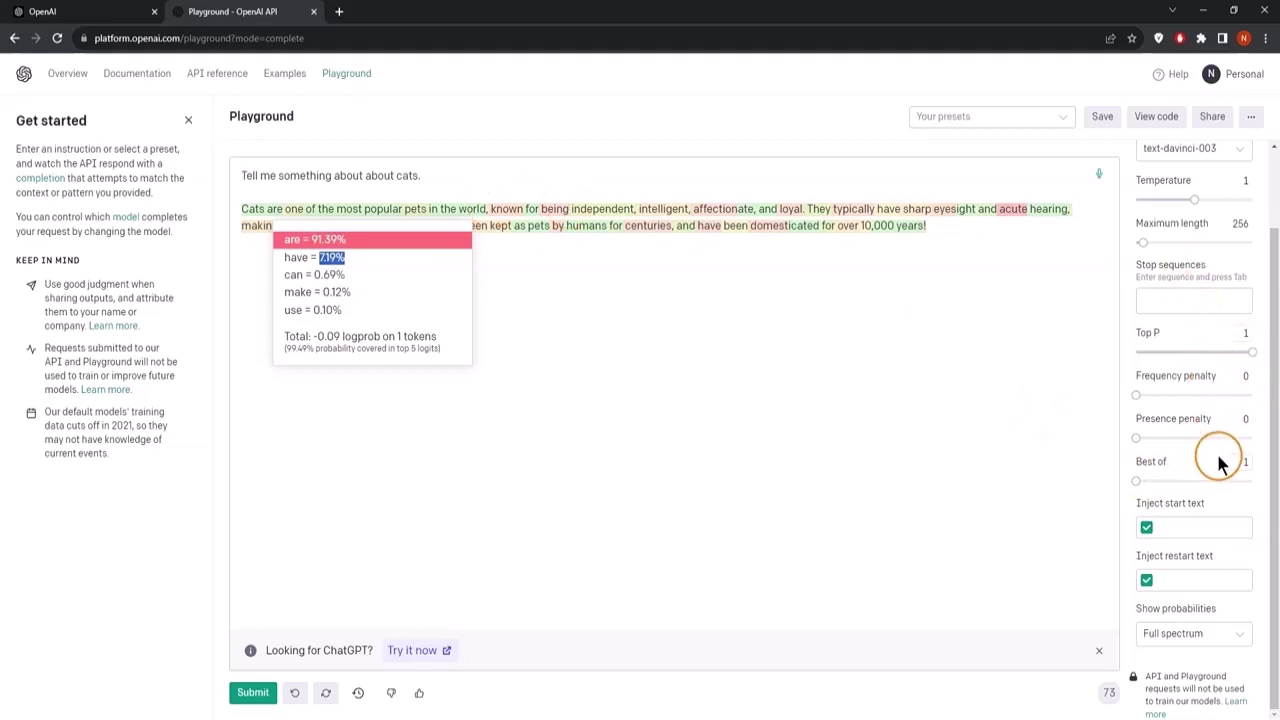
{"action": "mouse_move", "coordinate": [1219, 462]}
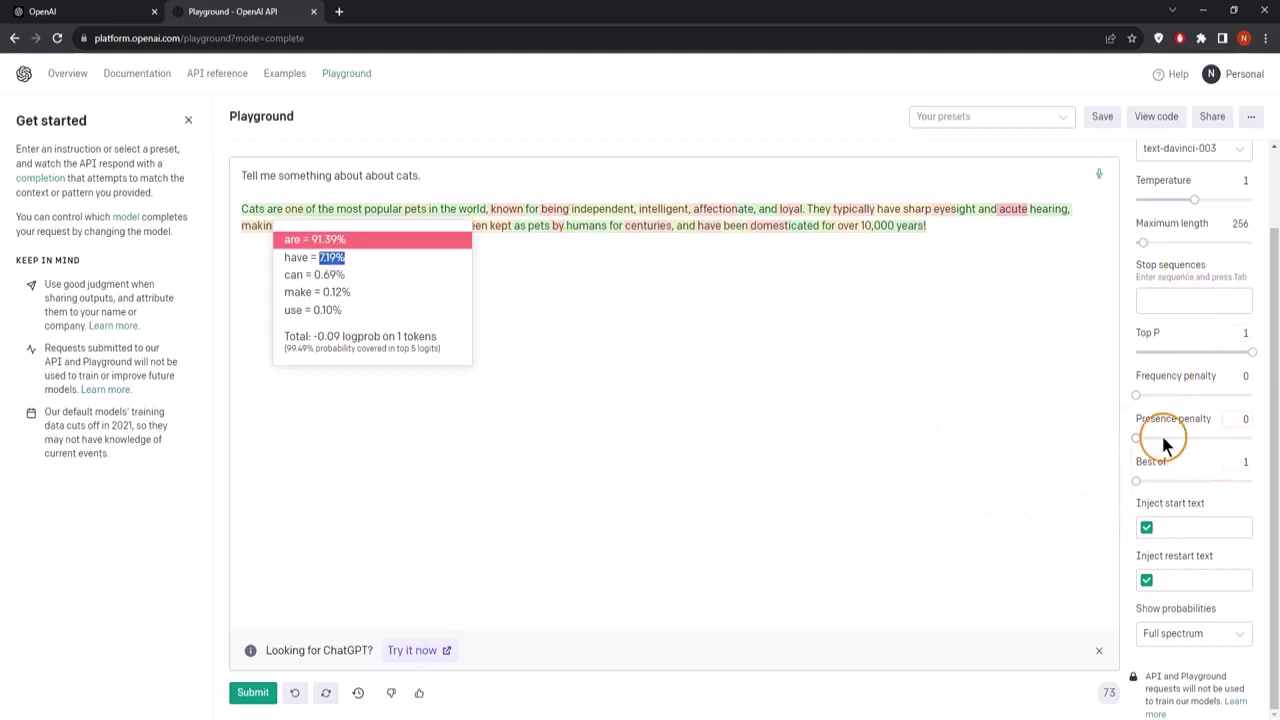
{"action": "left_click", "coordinate": [857, 443]}
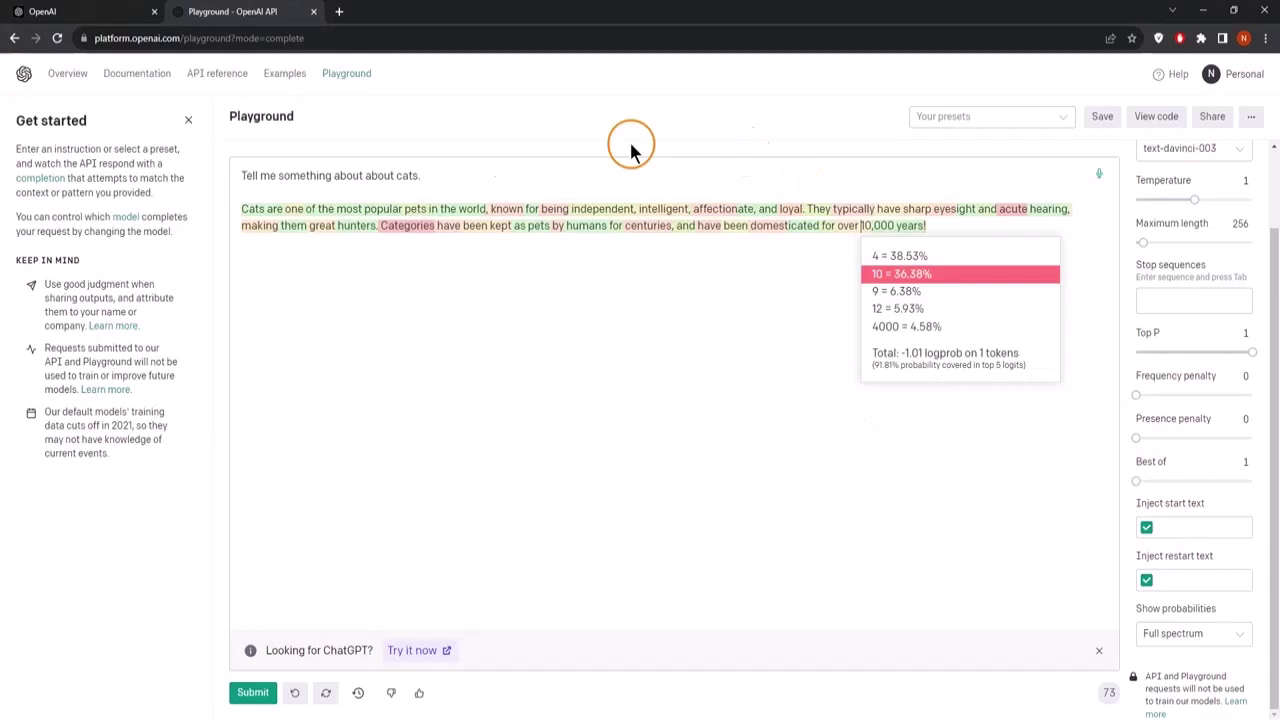
{"action": "left_click", "coordinate": [510, 212]}
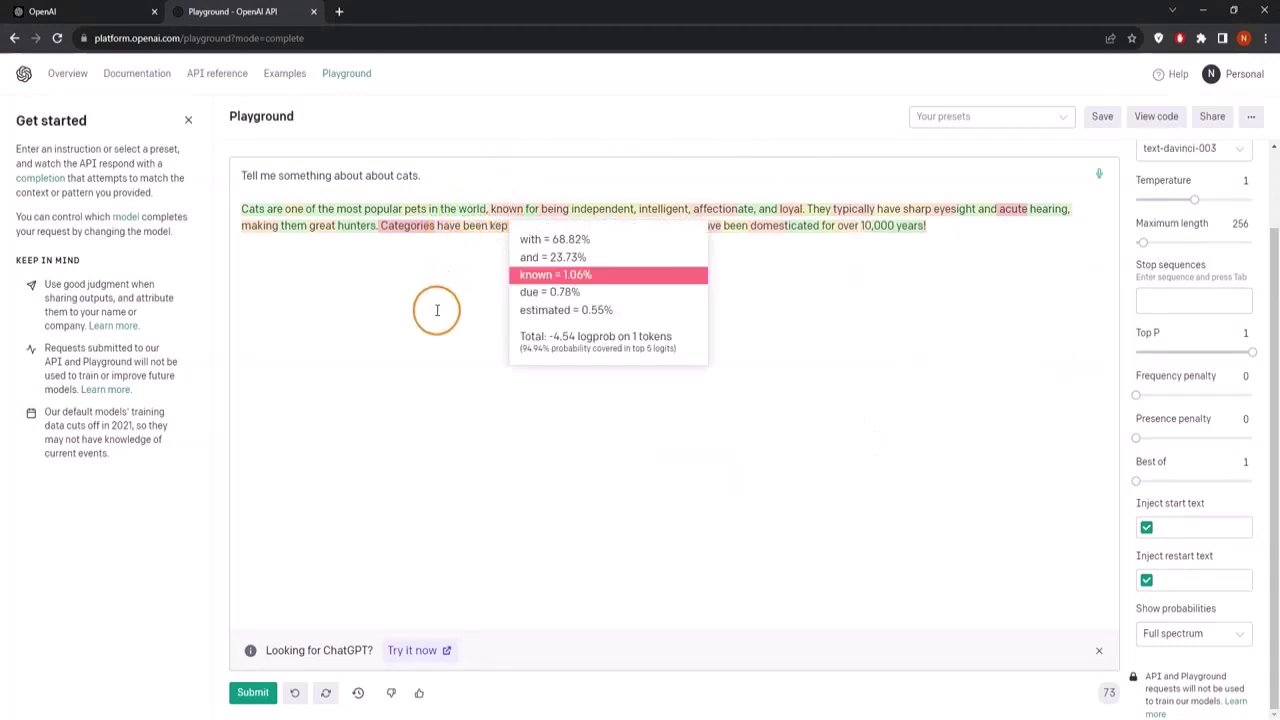
{"action": "left_click", "coordinate": [504, 208]}
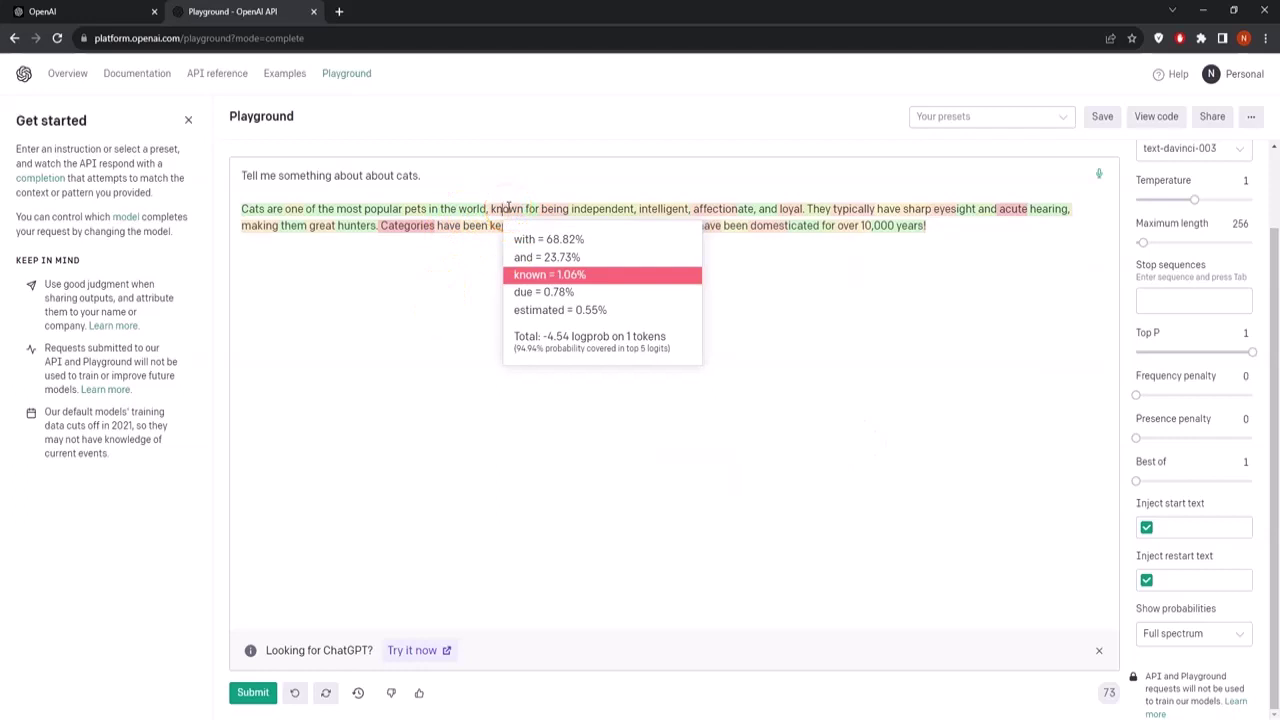
{"action": "mouse_move", "coordinate": [549, 208]}
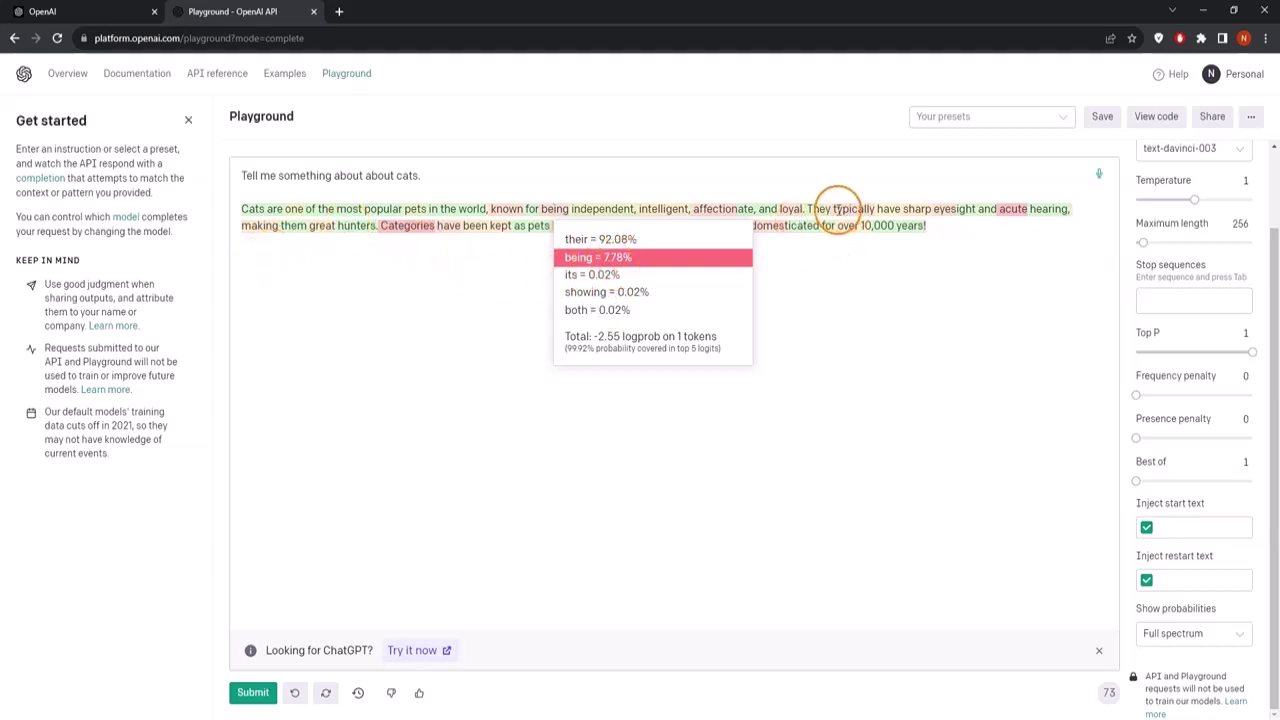
{"action": "left_click", "coordinate": [788, 208]}
{"action": "left_click", "coordinate": [775, 225]}
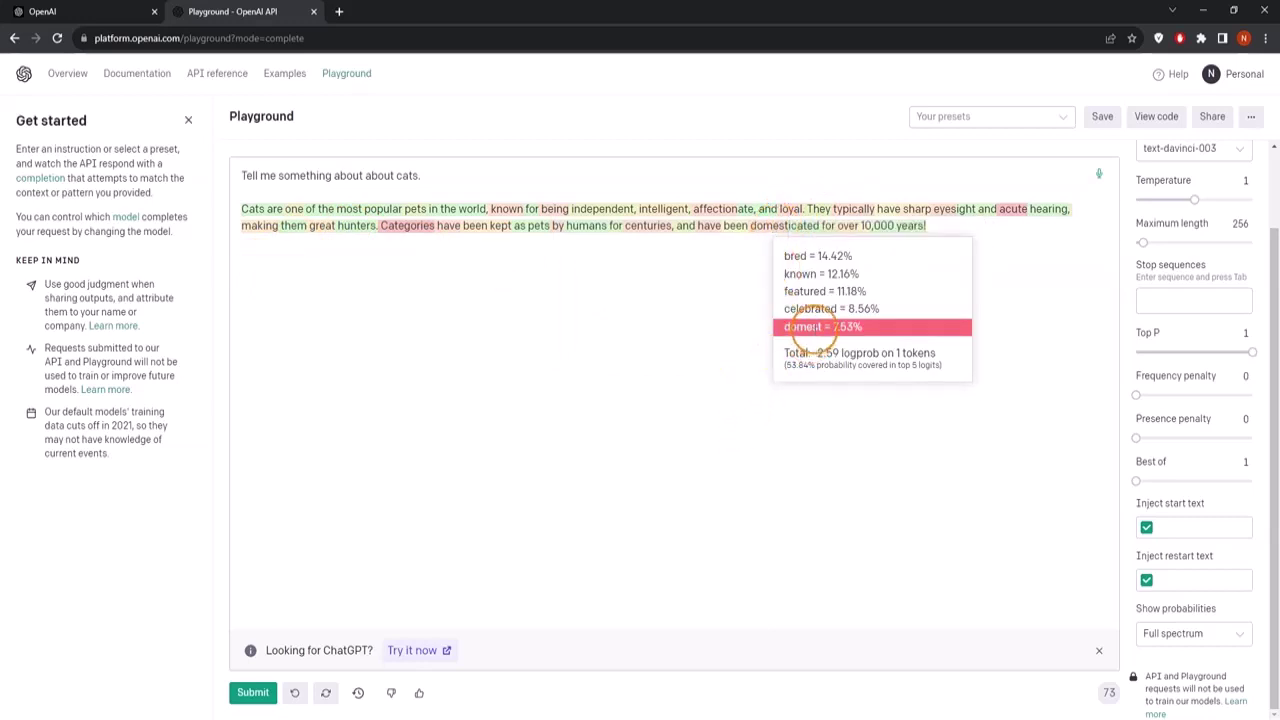
{"action": "left_click", "coordinate": [812, 226]}
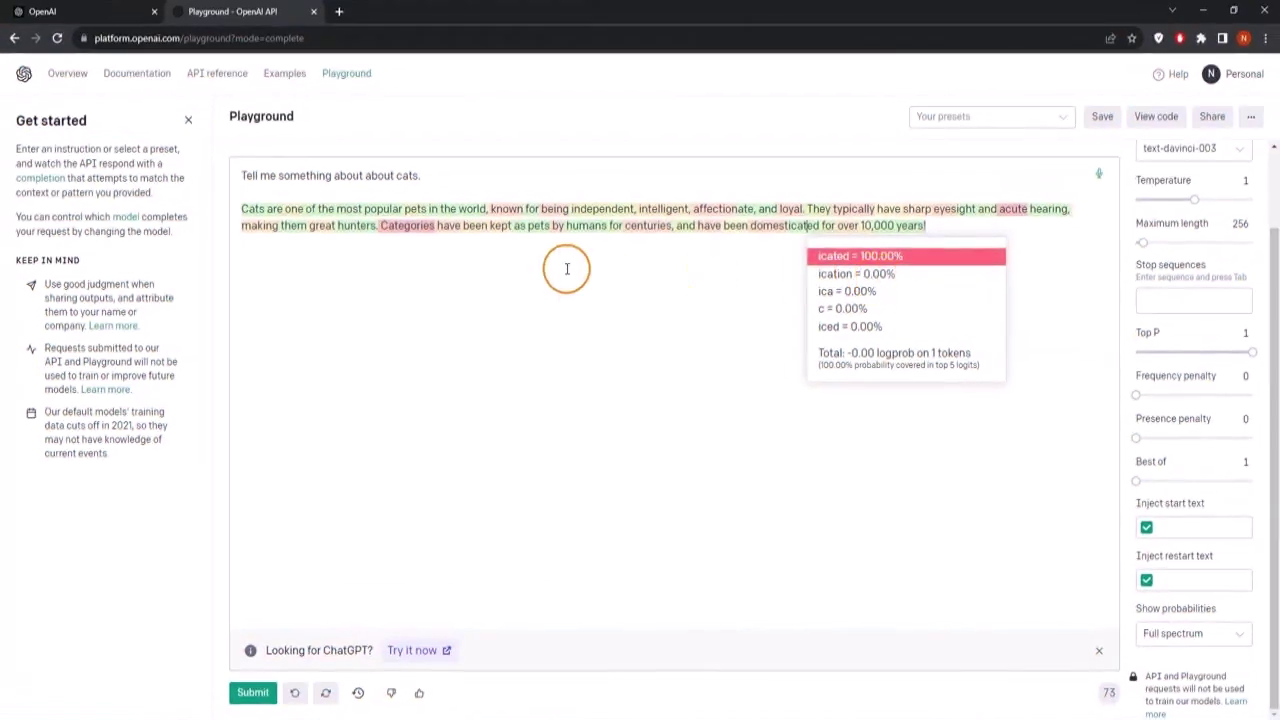
{"action": "left_click", "coordinate": [566, 268]}
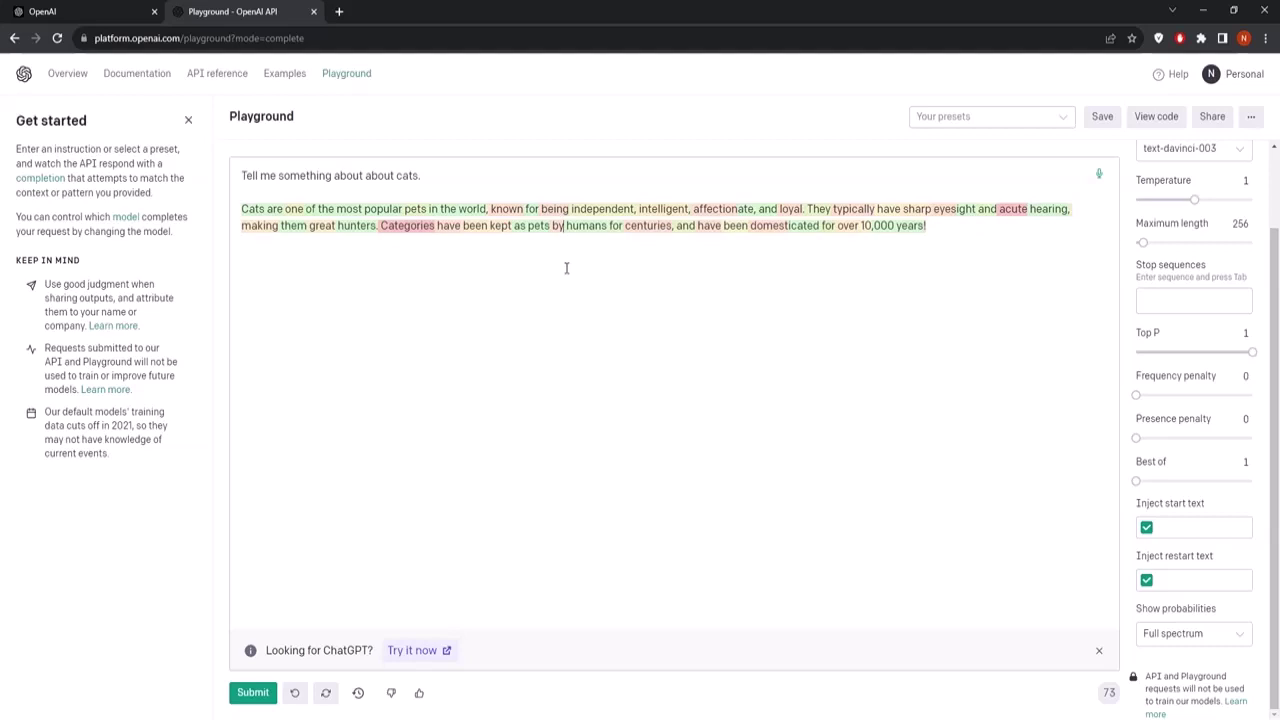
- Try speech to text by allowing microphone access and recording "Start to talk and then it will be transcribed.", closing without using the transcript
{"action": "scroll", "coordinate": [1229, 170], "scroll_direction": "up", "scroll_amount": 2}
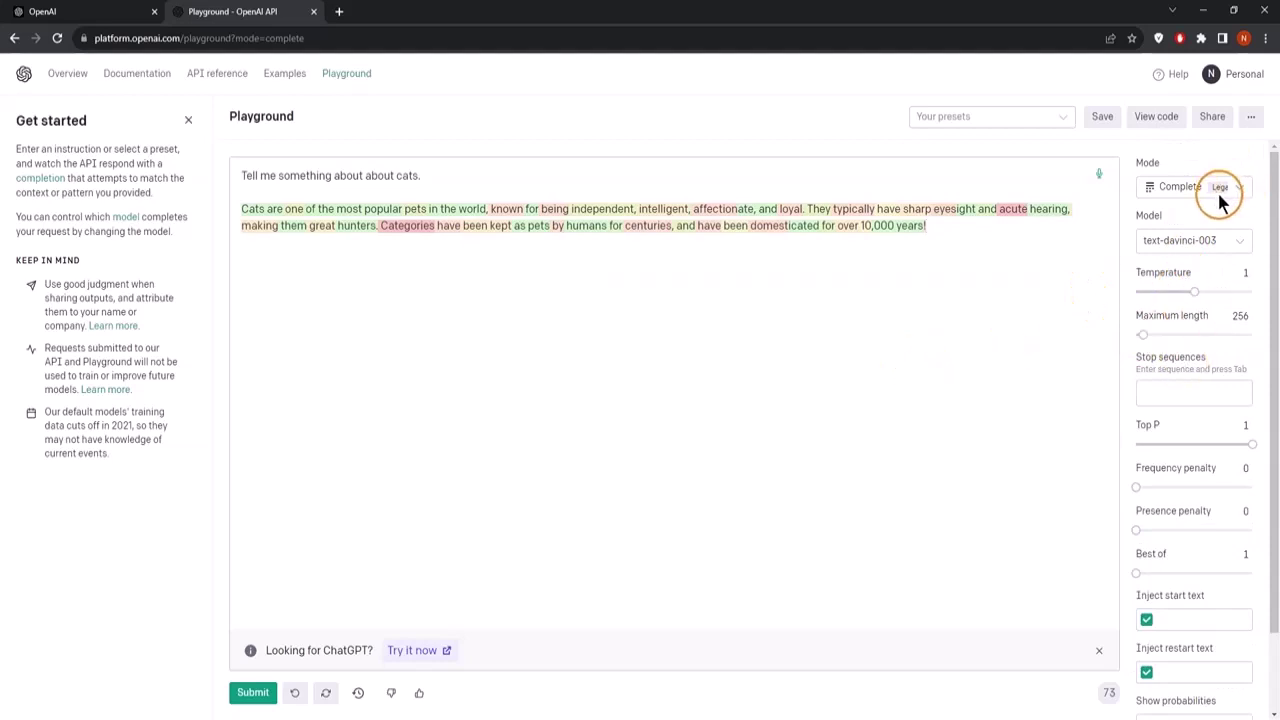
{"action": "left_click", "coordinate": [1099, 174]}
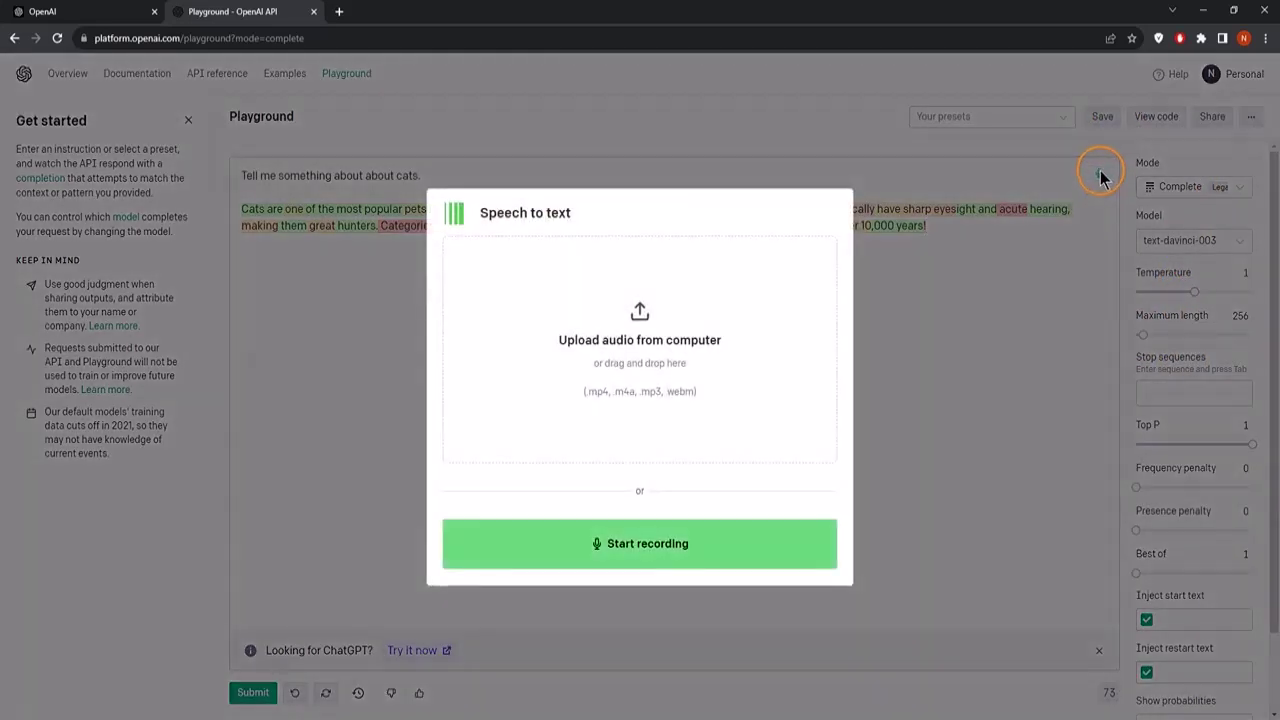
{"action": "key", "text": "Escape"}
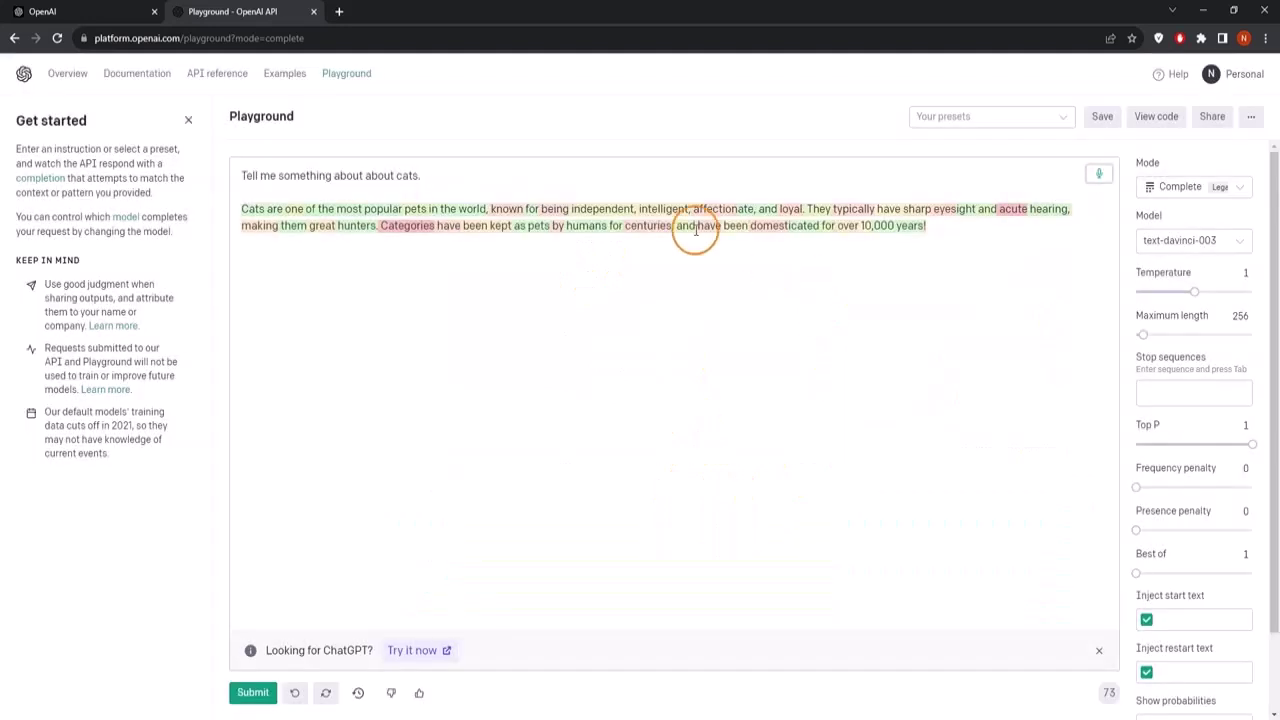
{"action": "left_click", "coordinate": [1099, 176]}
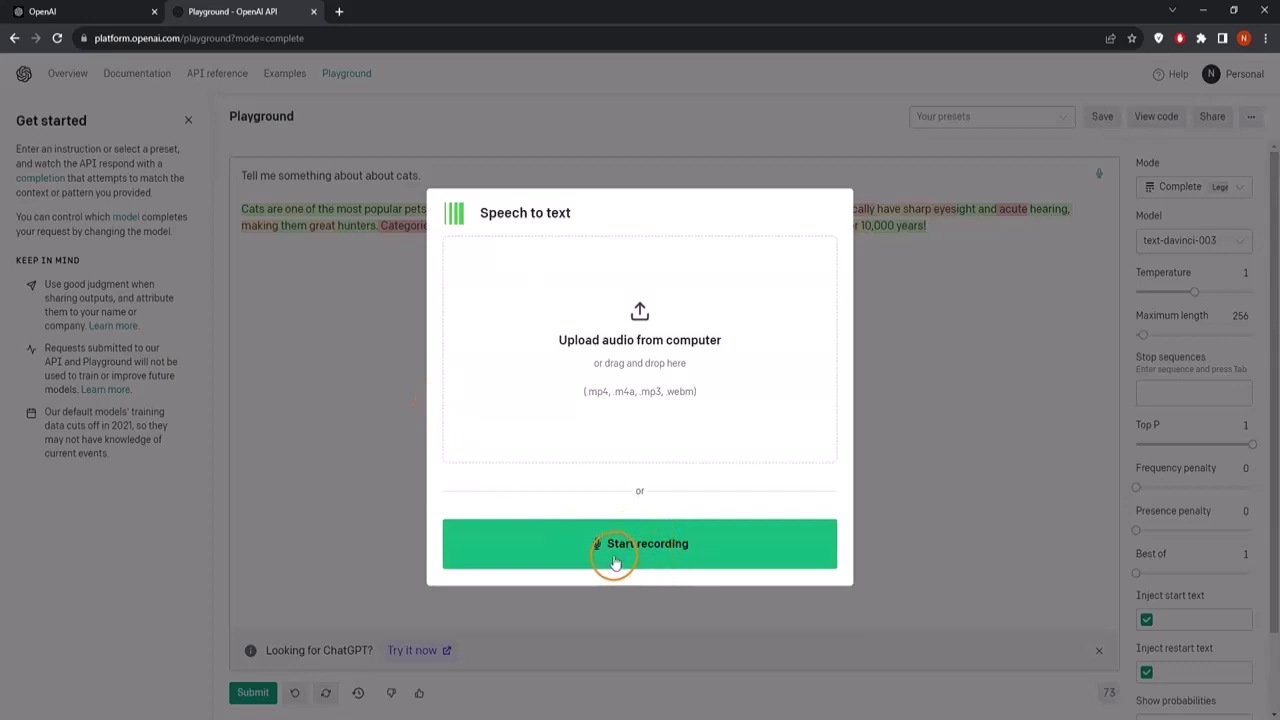
{"action": "left_click", "coordinate": [614, 562]}
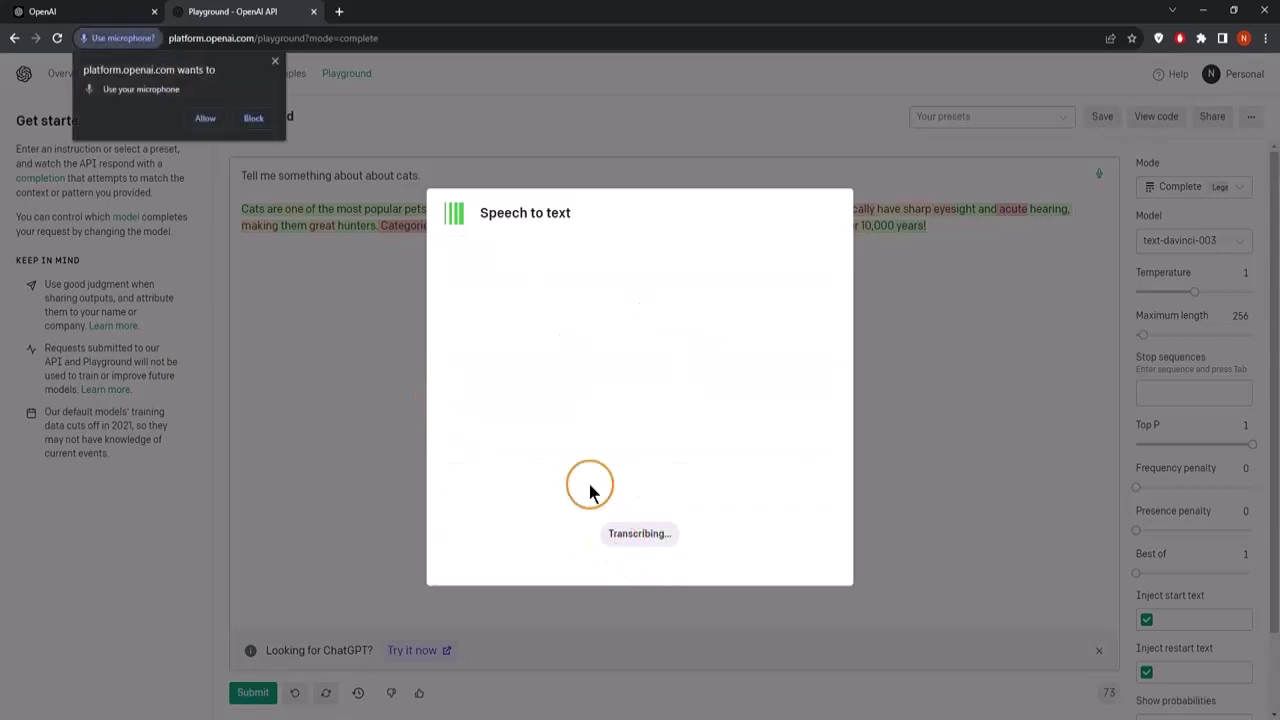
{"action": "left_click", "coordinate": [205, 118]}
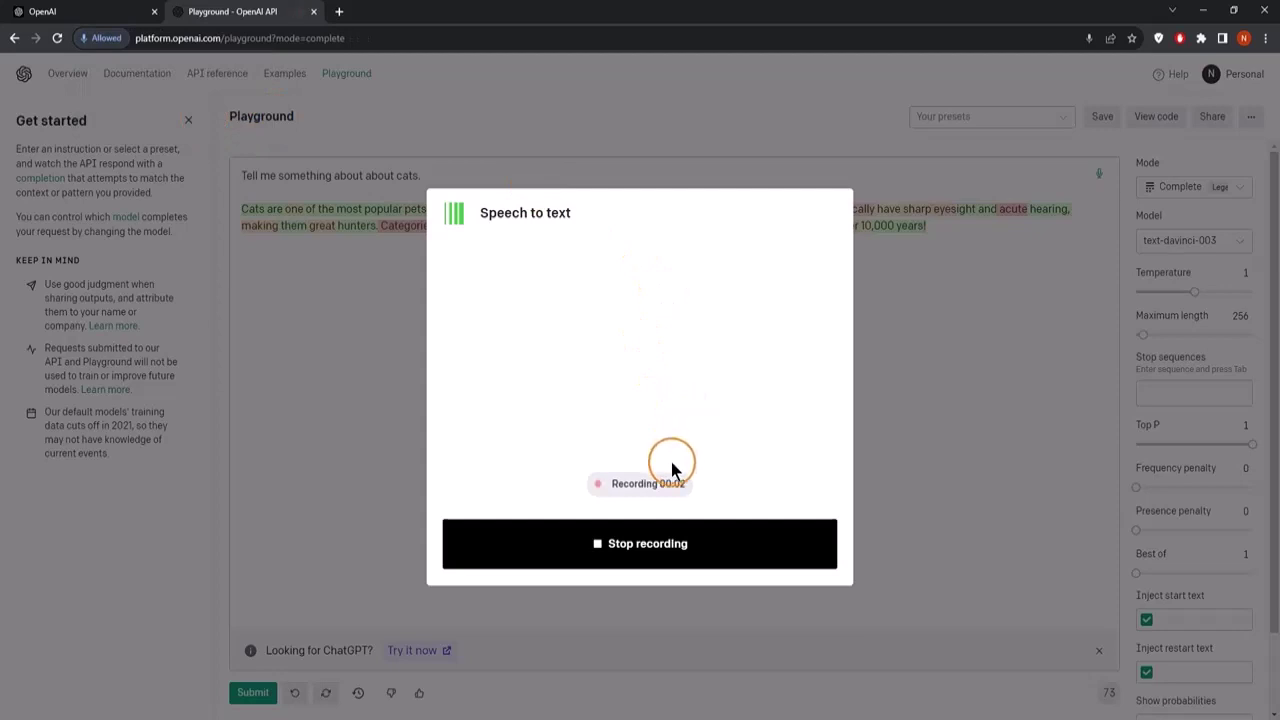
{"action": "left_click", "coordinate": [667, 549]}
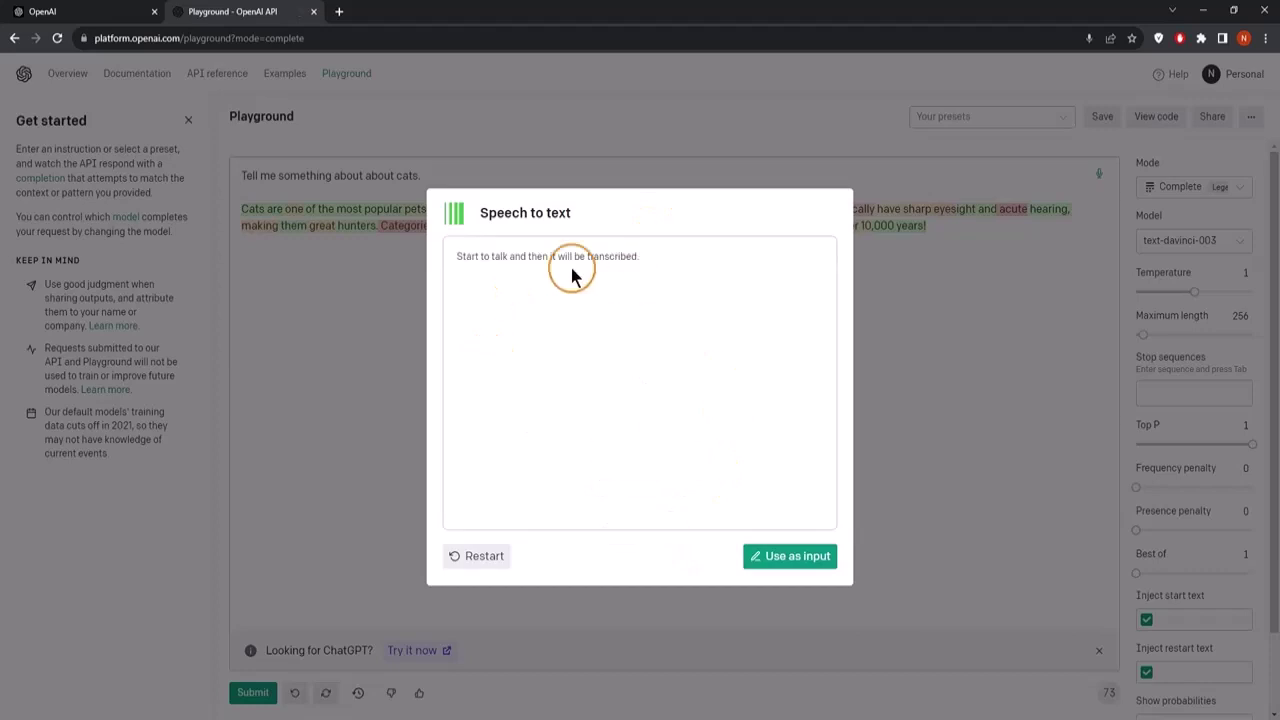
{"action": "left_click_drag", "start_coordinate": [651, 271], "coordinate": [418, 517]}
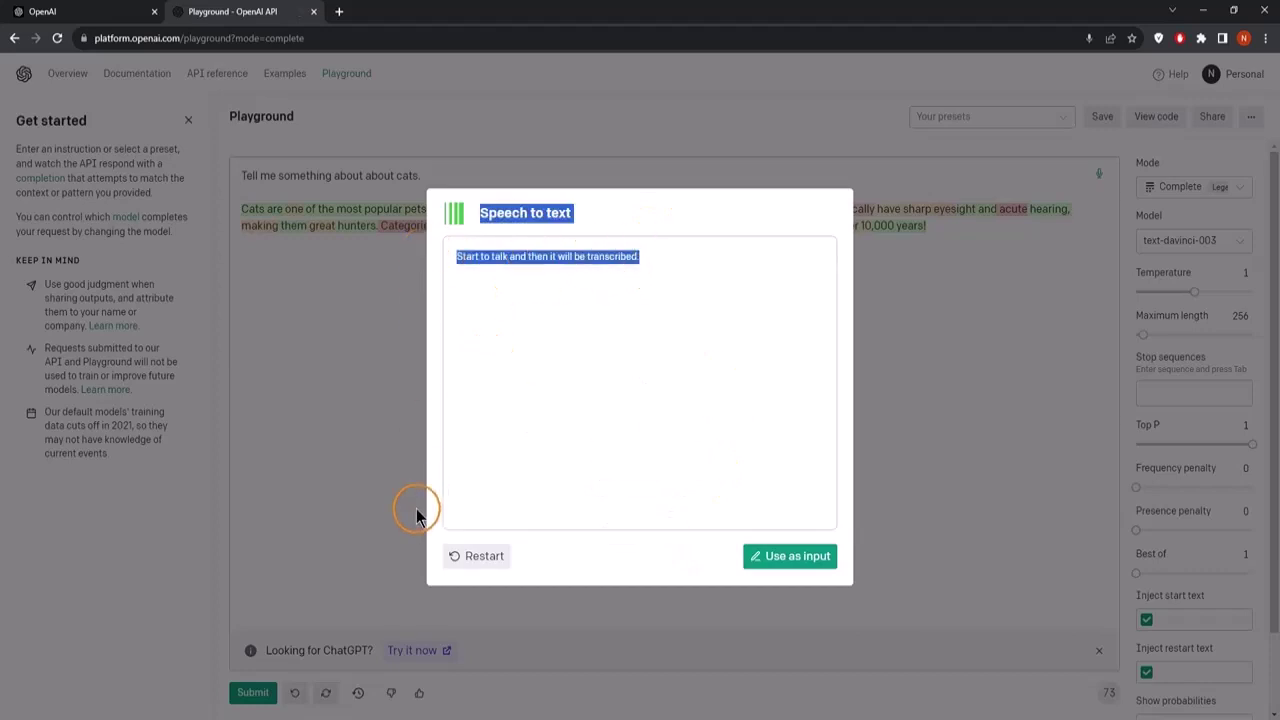
{"action": "left_click", "coordinate": [962, 318]}
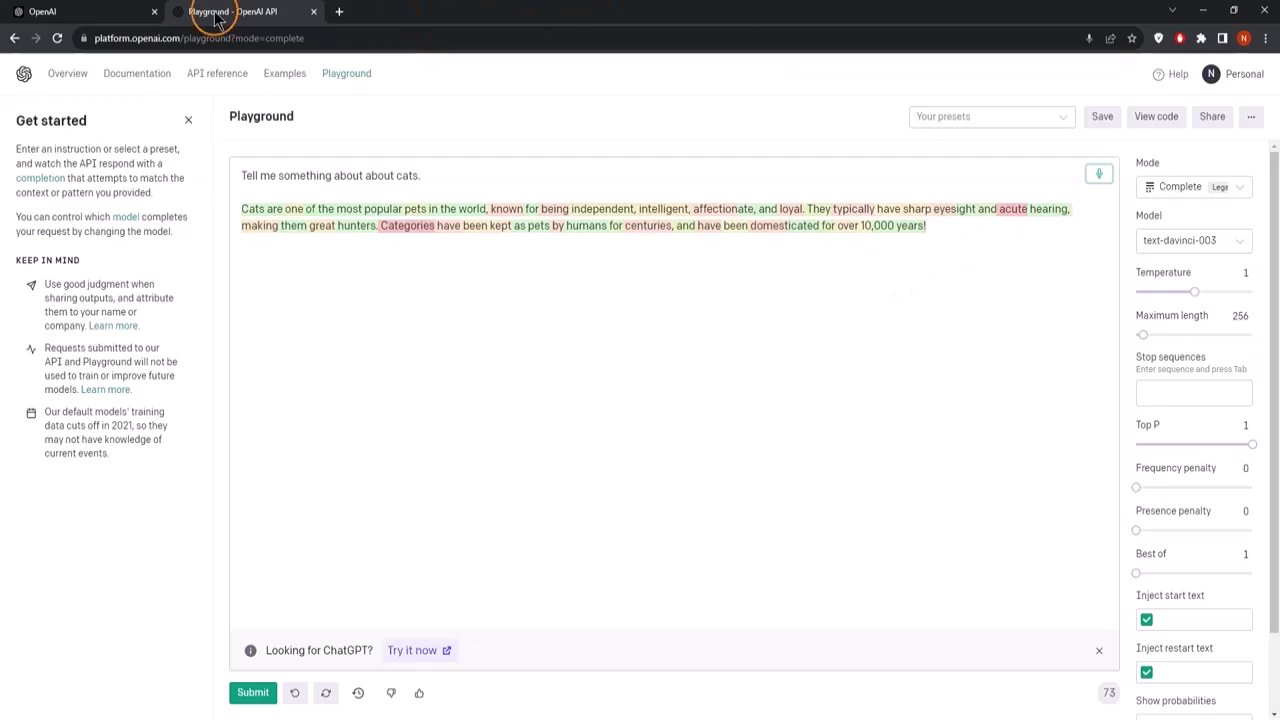
- Open the Pricing page on the OpenAI website and look through the language model prices
{"action": "left_click", "coordinate": [120, 11]}
{"action": "left_click", "coordinate": [340, 81]}
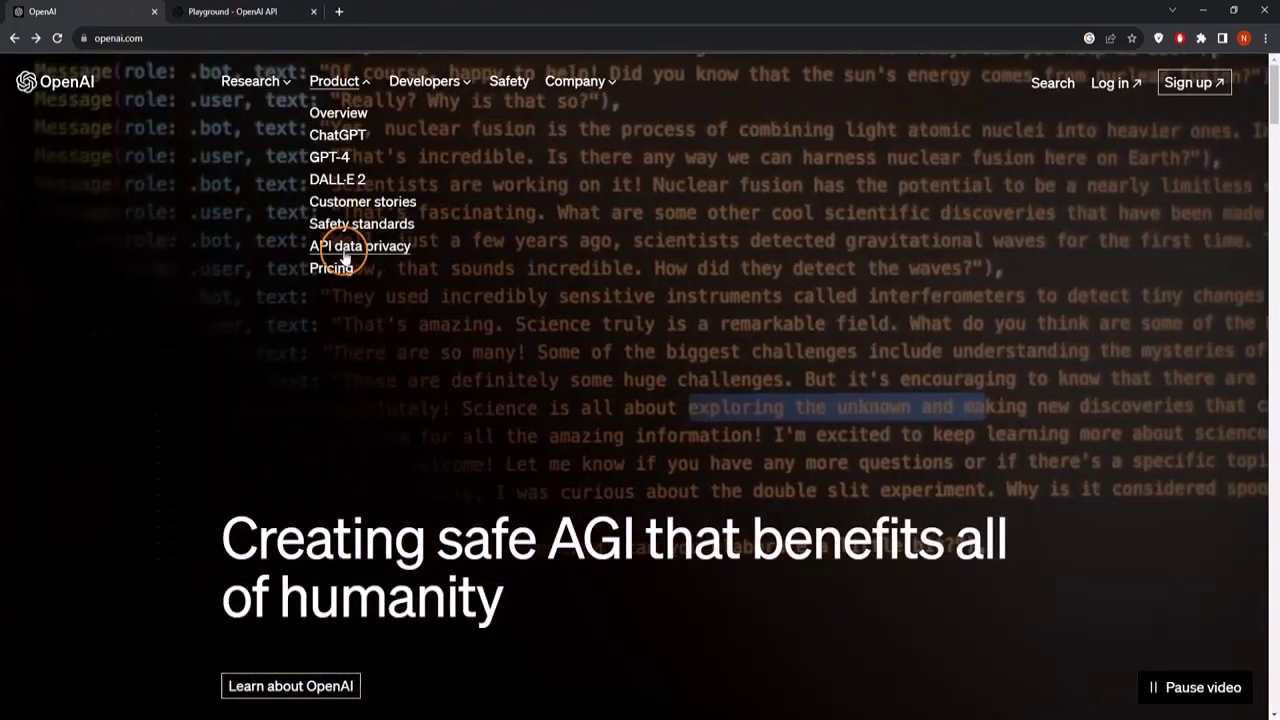
{"action": "left_click", "coordinate": [330, 266]}
{"action": "scroll", "coordinate": [523, 309], "scroll_direction": "down", "scroll_amount": 15}
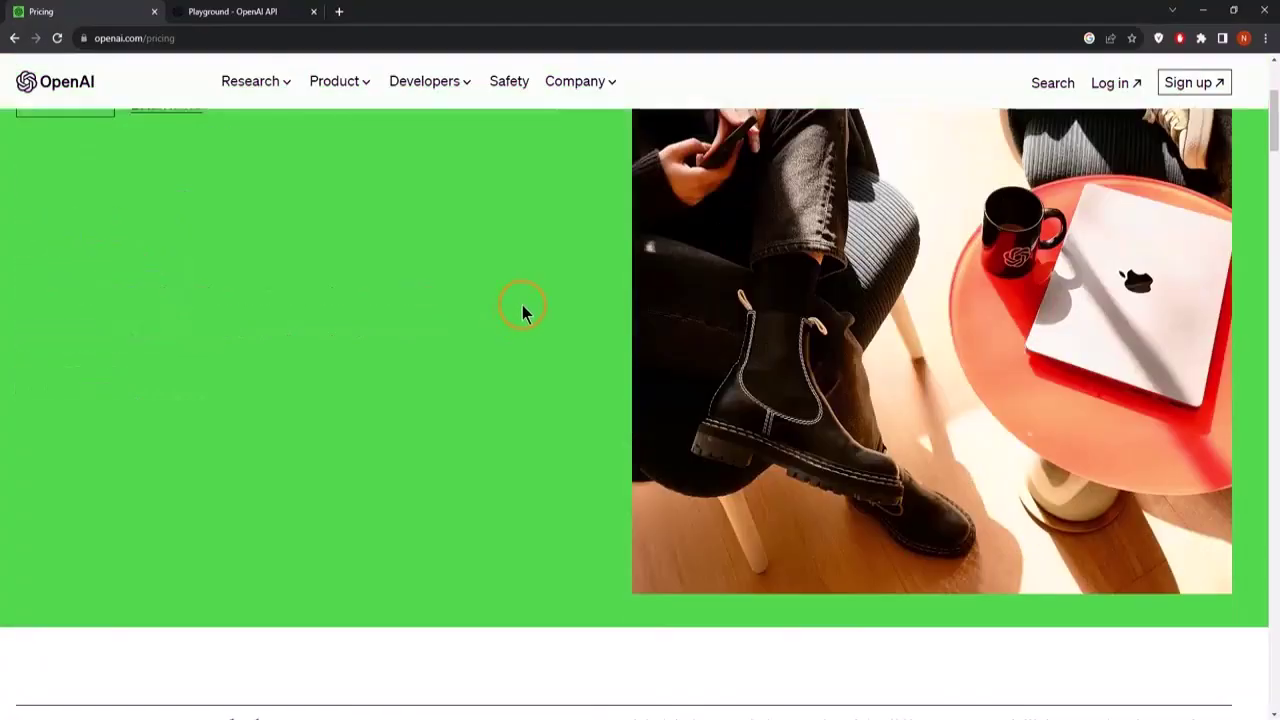
{"action": "scroll", "coordinate": [526, 312], "scroll_direction": "up", "scroll_amount": 5}
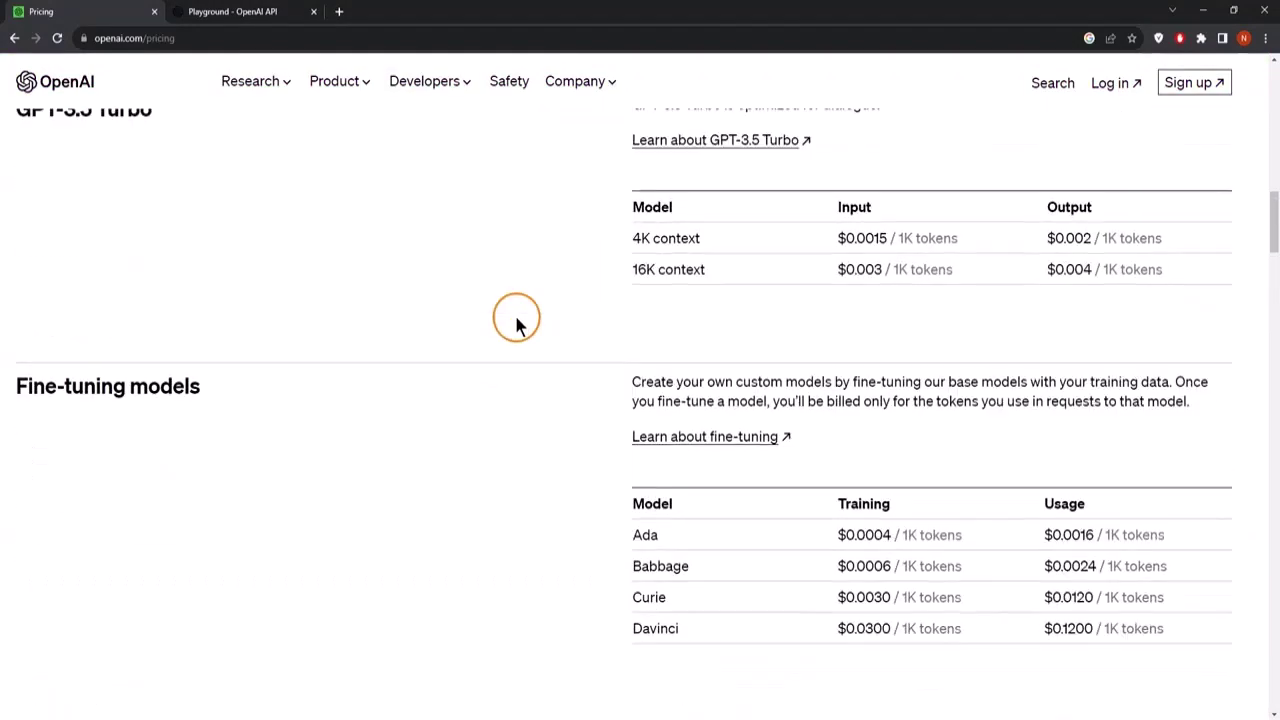
- Search the pricing page for "whi" and check the Whisper audio model's usage price
{"action": "key", "text": "ctrl+f"}
{"action": "type", "text": "whi"}
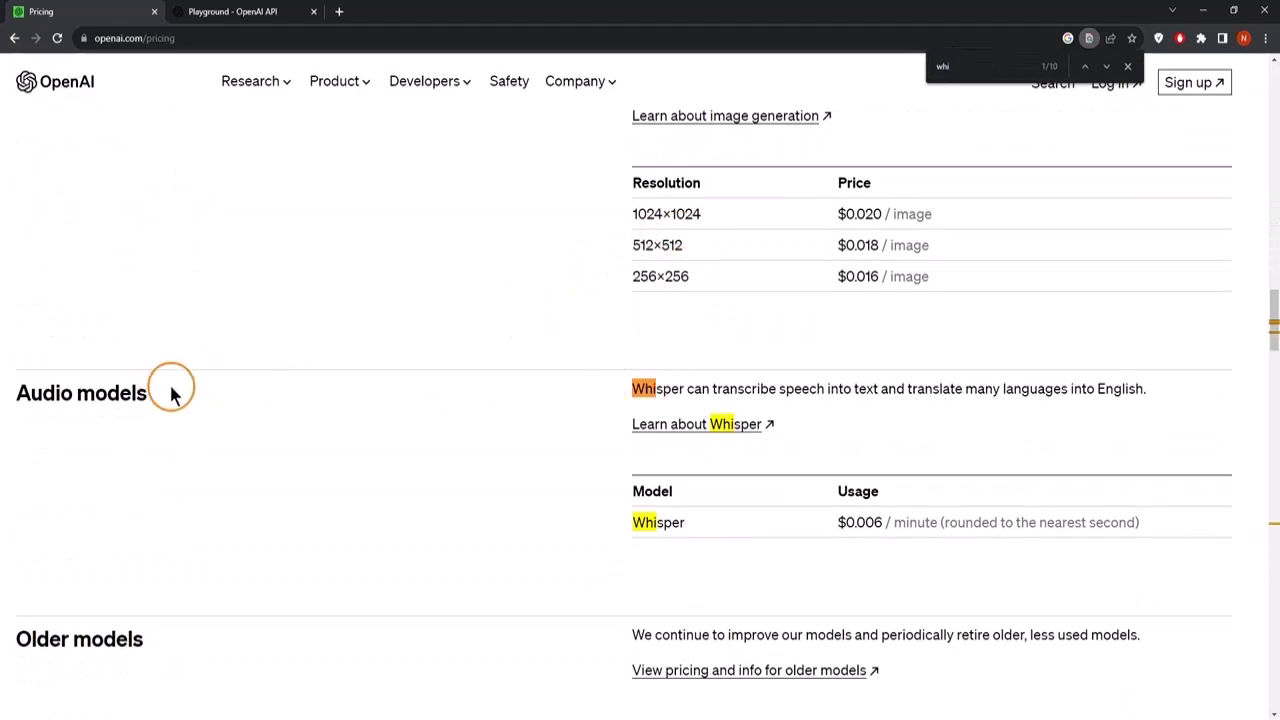
{"action": "left_click_drag", "start_coordinate": [171, 391], "coordinate": [14, 400]}
{"action": "left_click", "coordinate": [858, 590]}
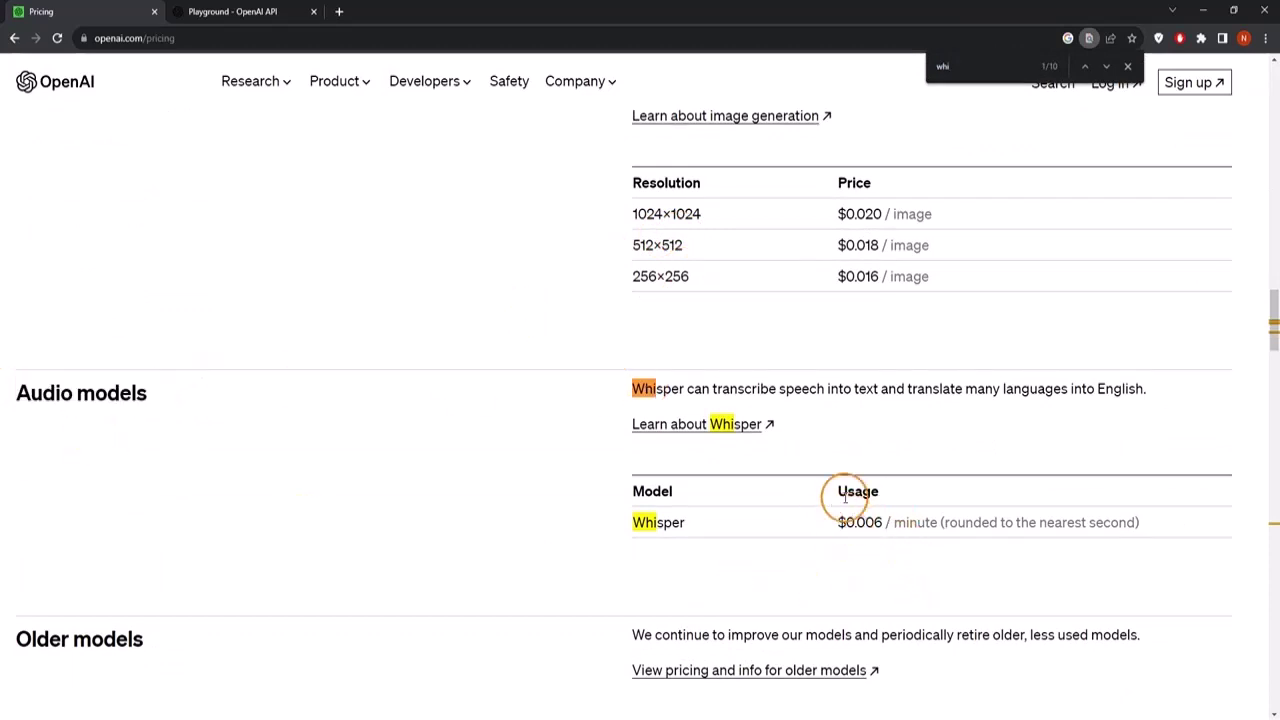
{"action": "left_click_drag", "start_coordinate": [885, 524], "coordinate": [838, 533]}
- Return to the Playground and switch its mode to Chat
{"action": "left_click", "coordinate": [217, 14]}
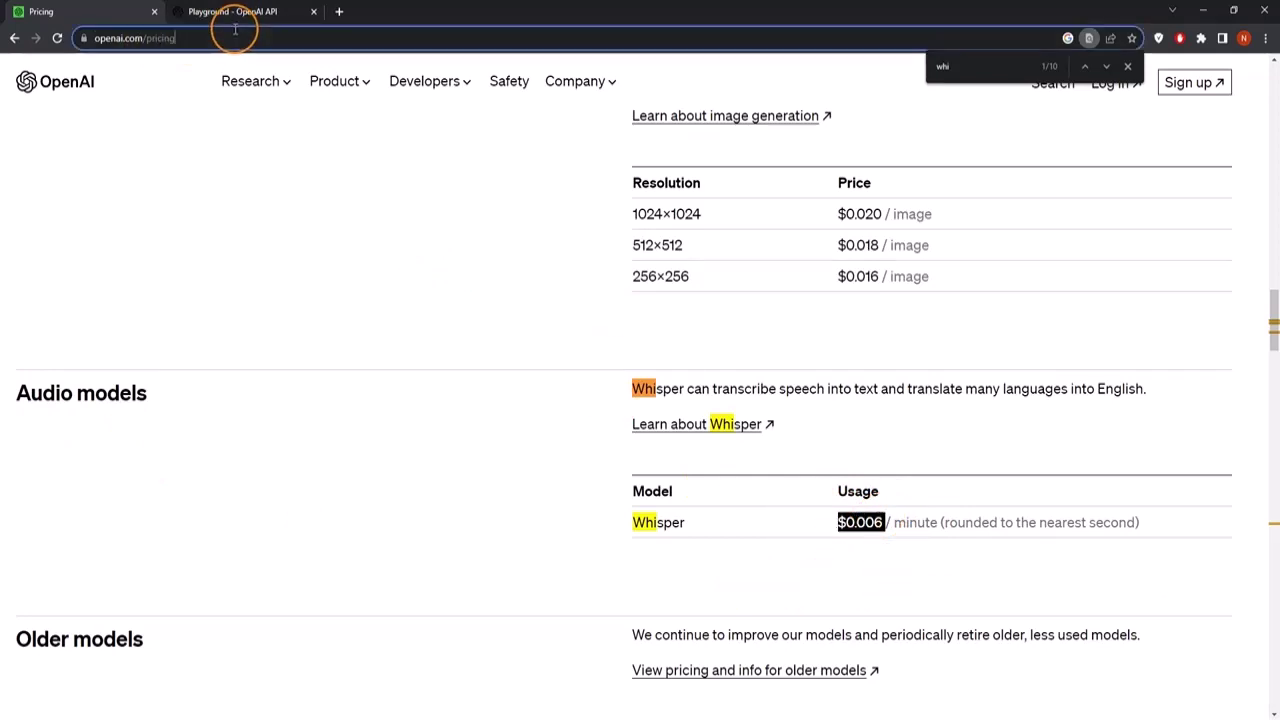
{"action": "left_click", "coordinate": [1181, 188]}
{"action": "left_click", "coordinate": [1170, 221]}
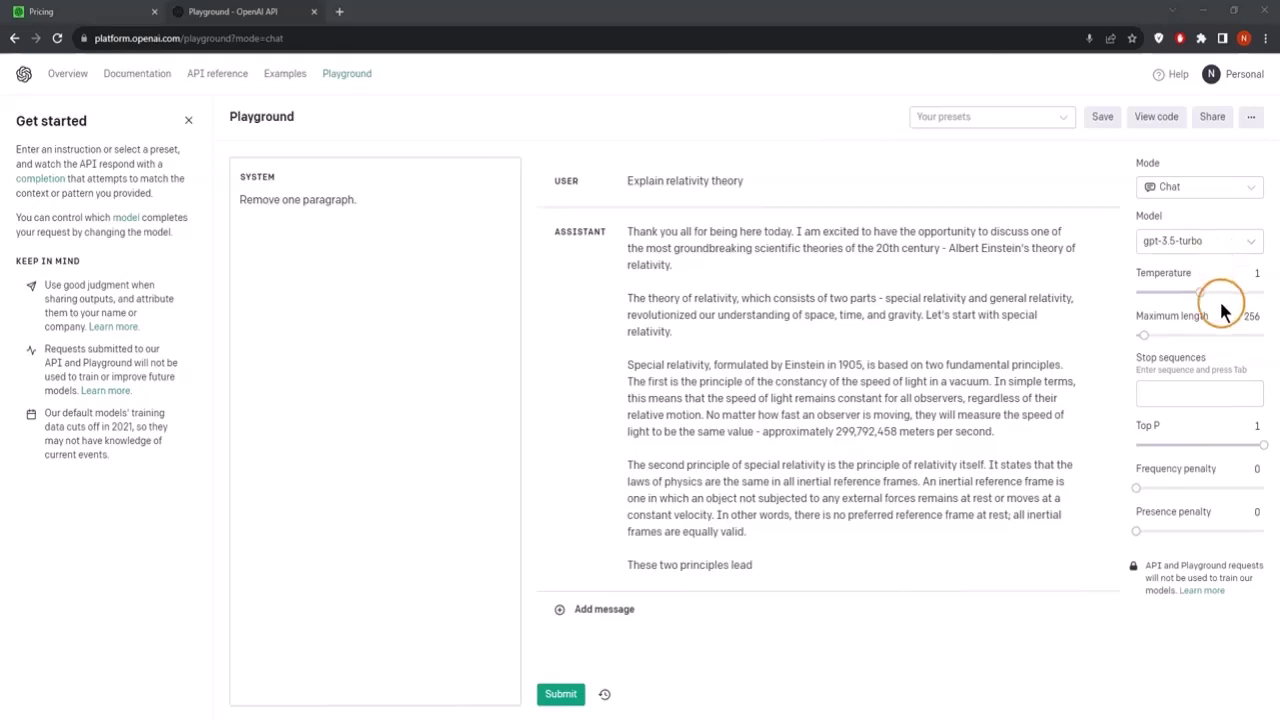
{"action": "mouse_move", "coordinate": [1150, 335]}
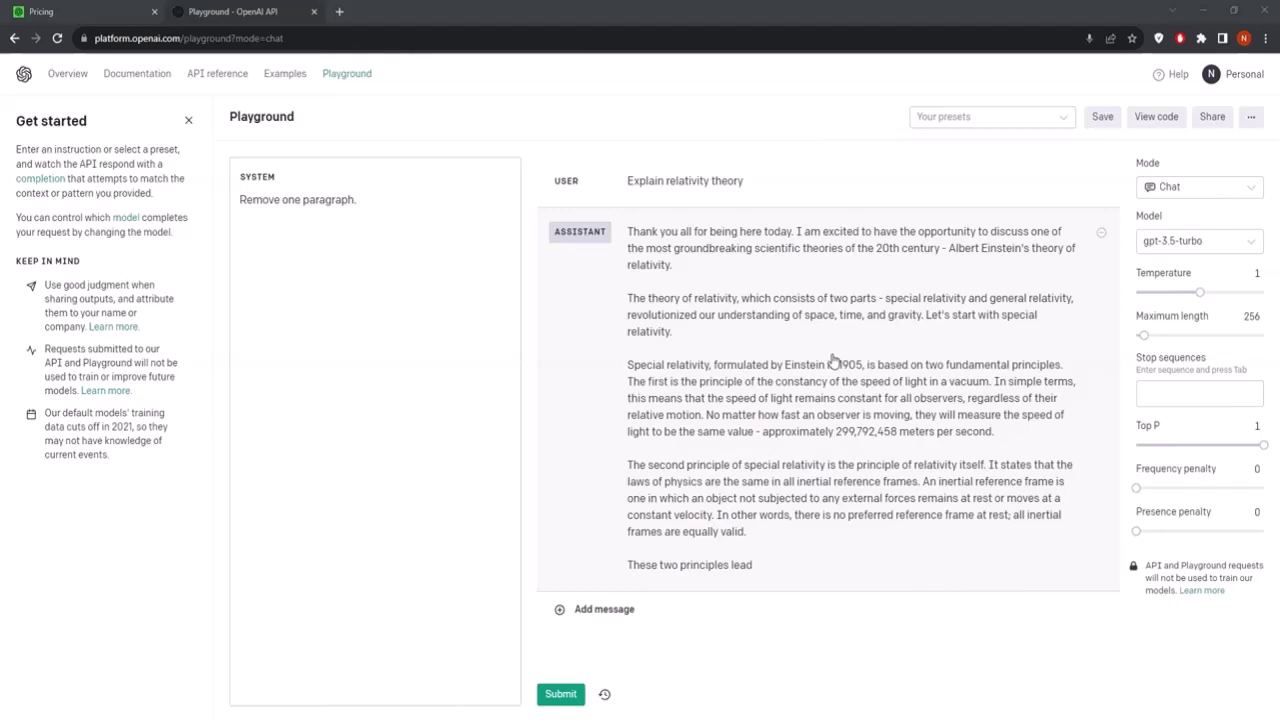
- View the Python code for the current chat and examine its parameters and system message content
{"action": "left_click", "coordinate": [1157, 117]}
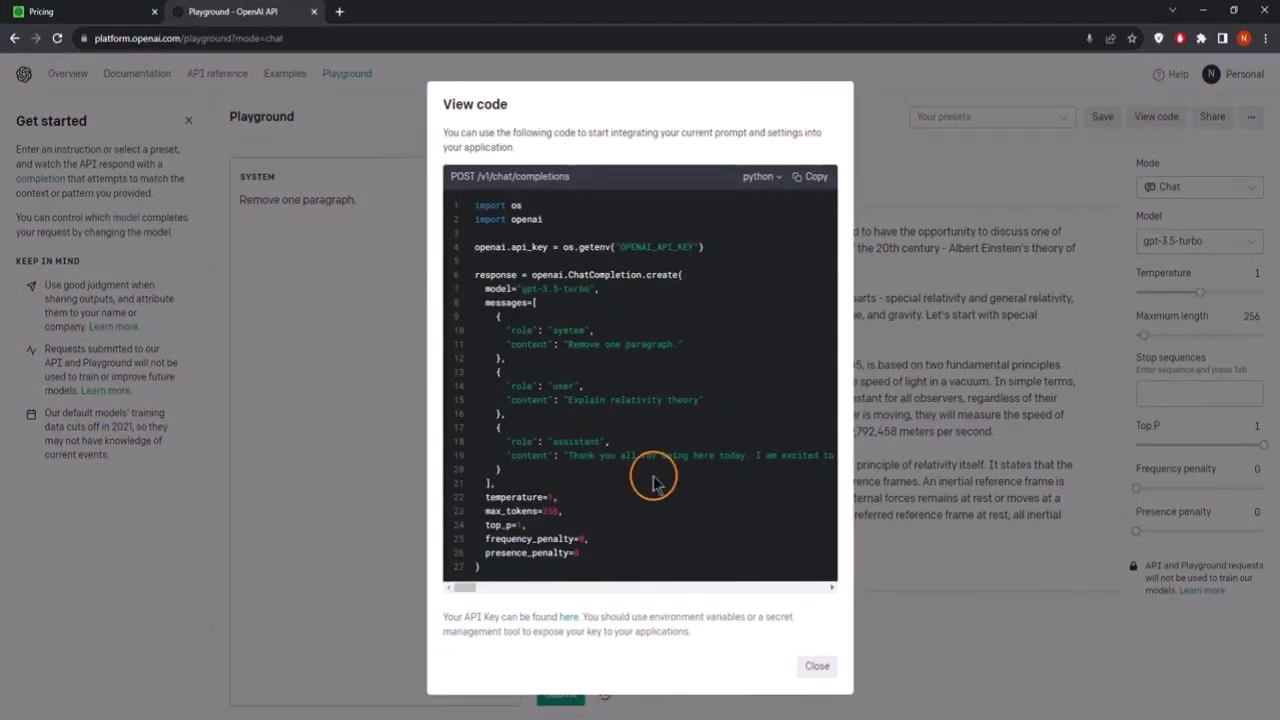
{"action": "left_click_drag", "start_coordinate": [580, 539], "coordinate": [505, 524]}
{"action": "double_click", "coordinate": [545, 510]}
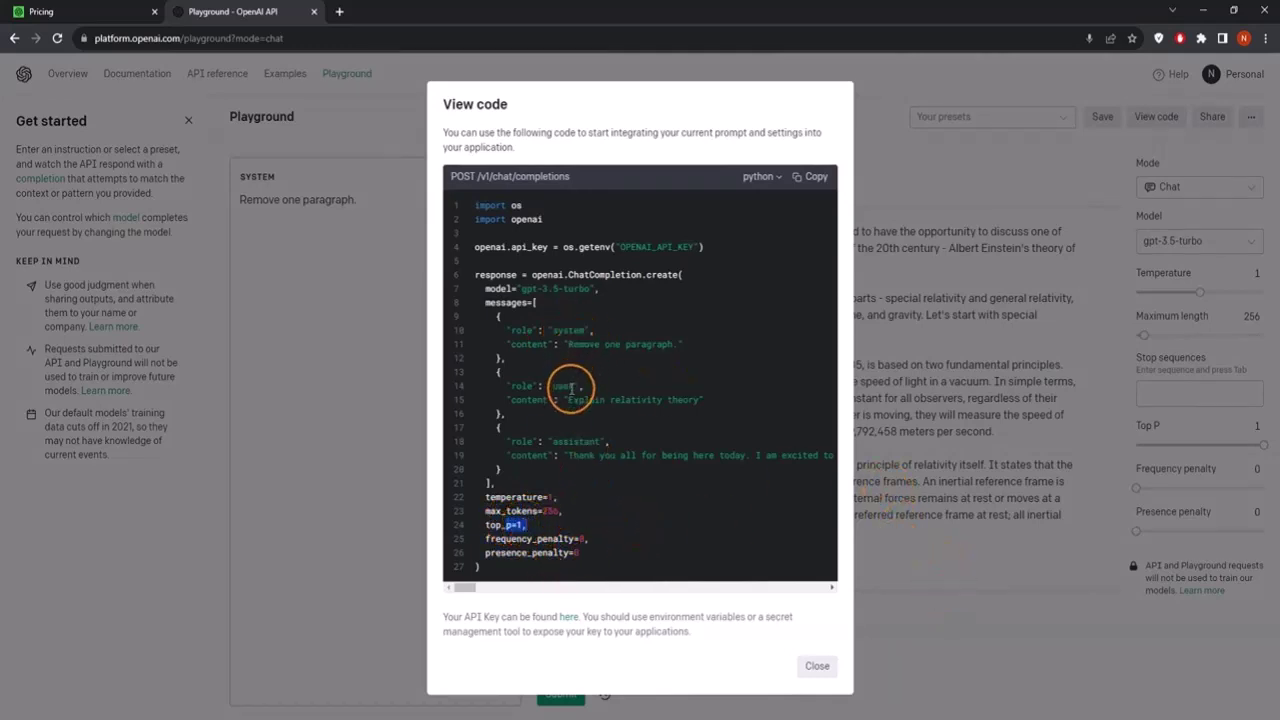
{"action": "left_click_drag", "start_coordinate": [567, 344], "coordinate": [668, 344]}
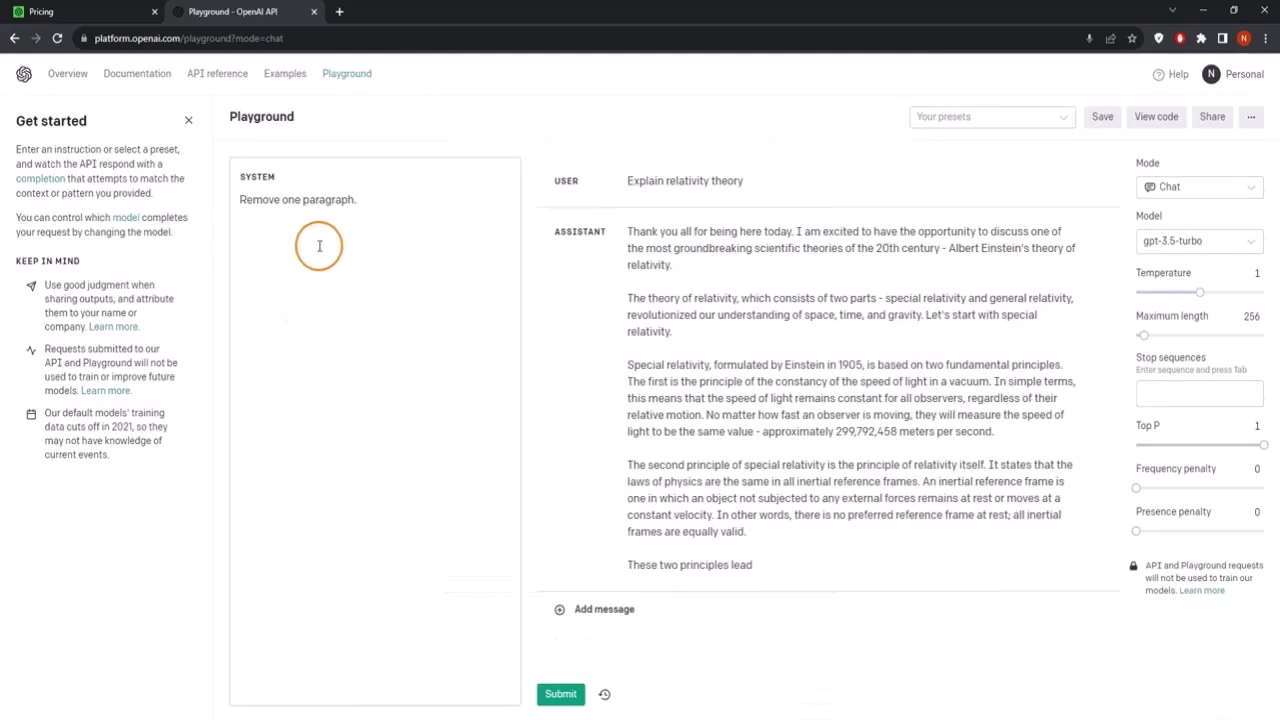
- Replace the system message with "You are a teacher."
{"action": "left_click", "coordinate": [294, 335]}
{"action": "left_click_drag", "start_coordinate": [318, 200], "coordinate": [229, 434]}
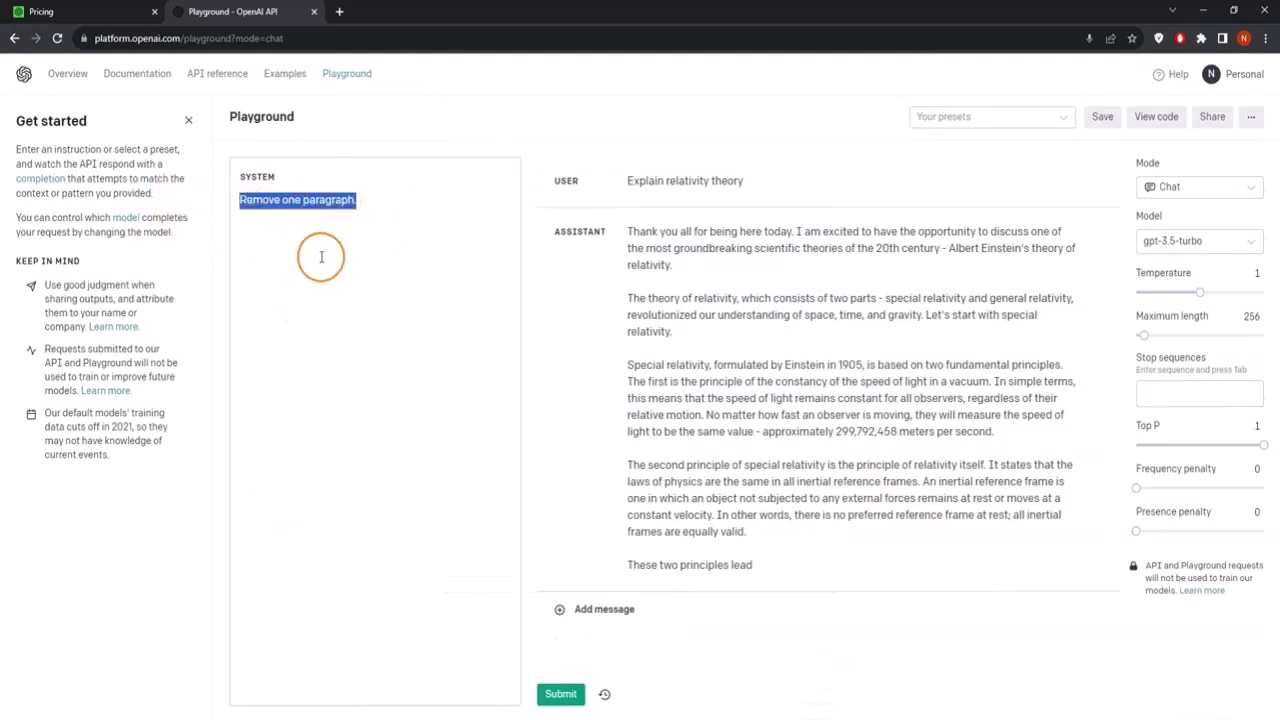
{"action": "key", "text": "BackSpace"}
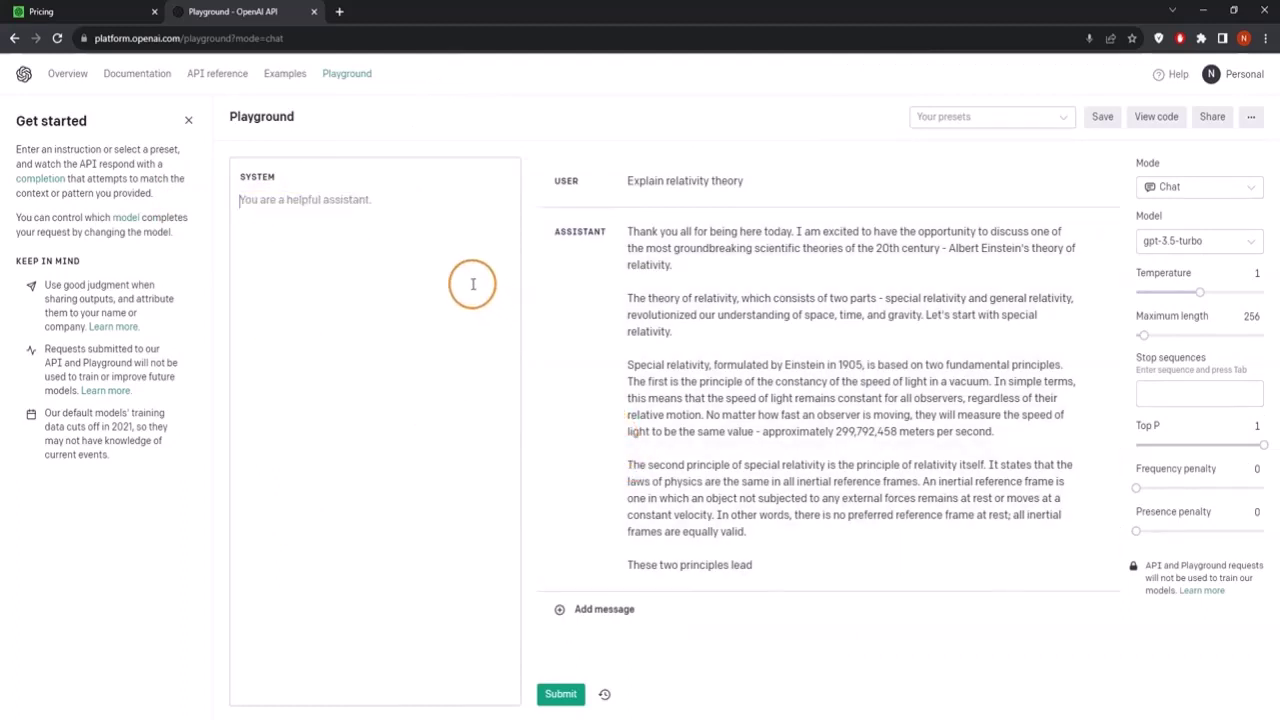
{"action": "left_click", "coordinate": [289, 200]}
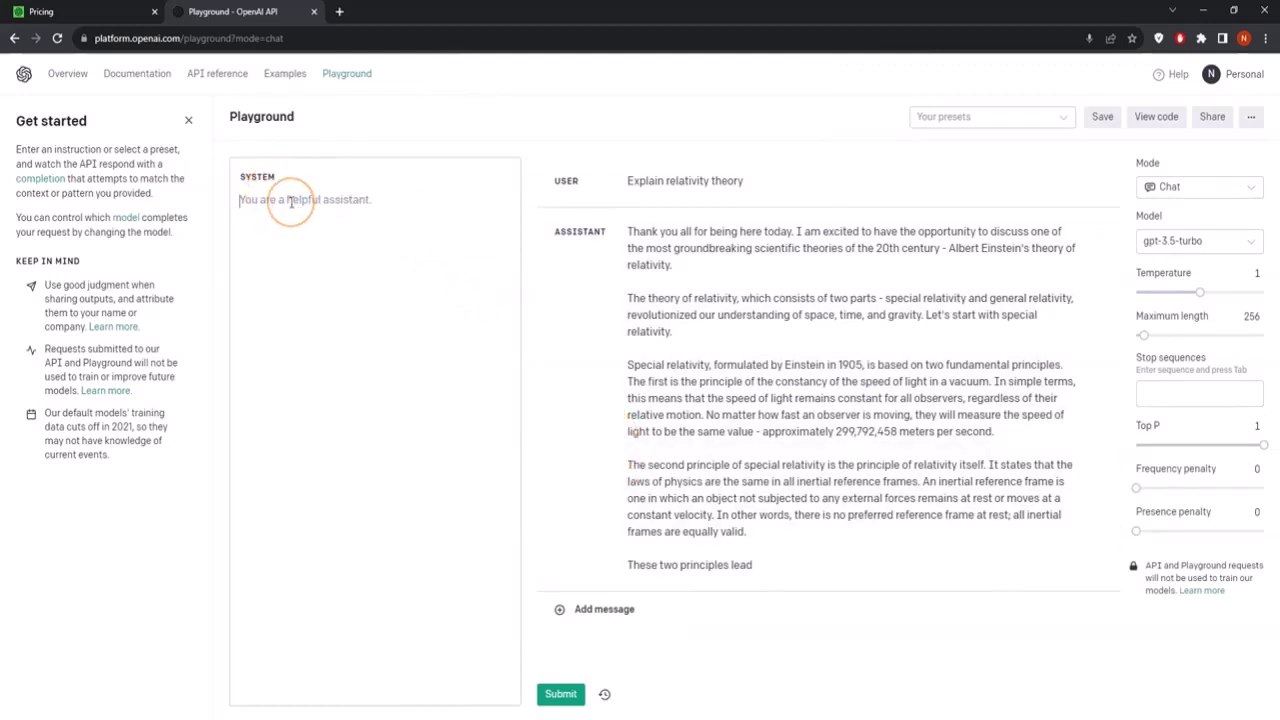
{"action": "type", "text": "You are a teach"}
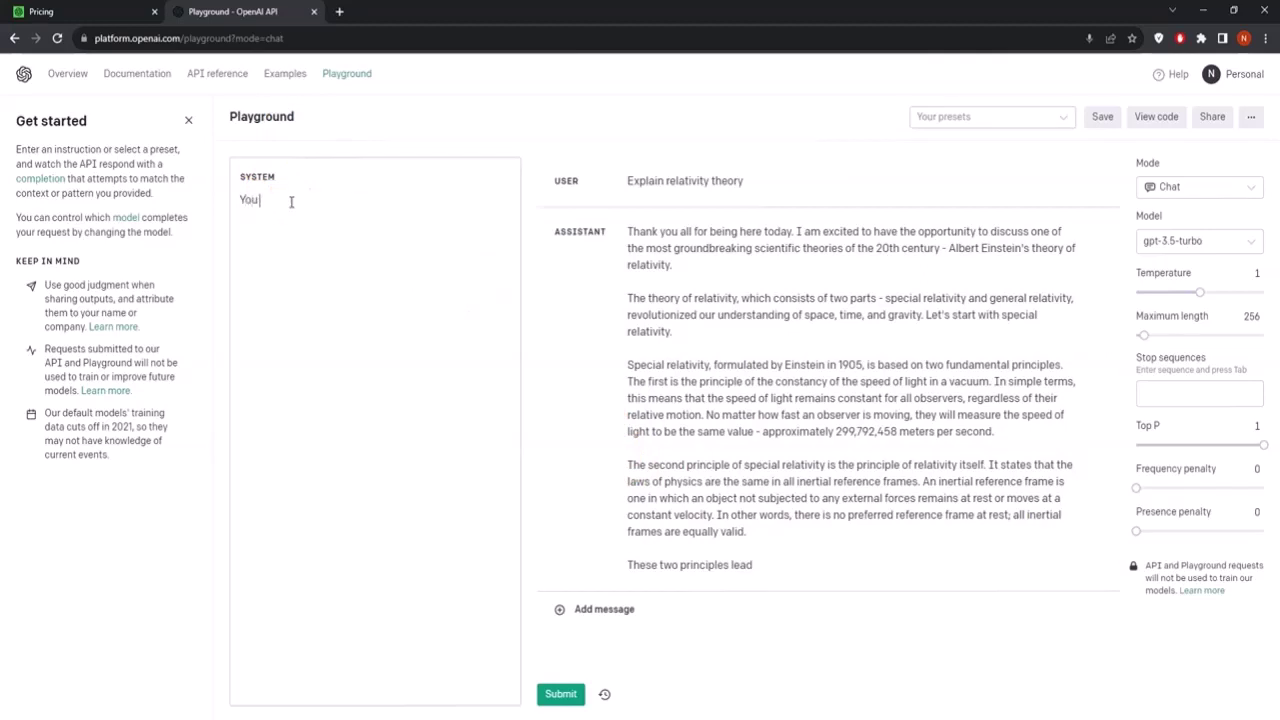
{"action": "type", "text": "er."}
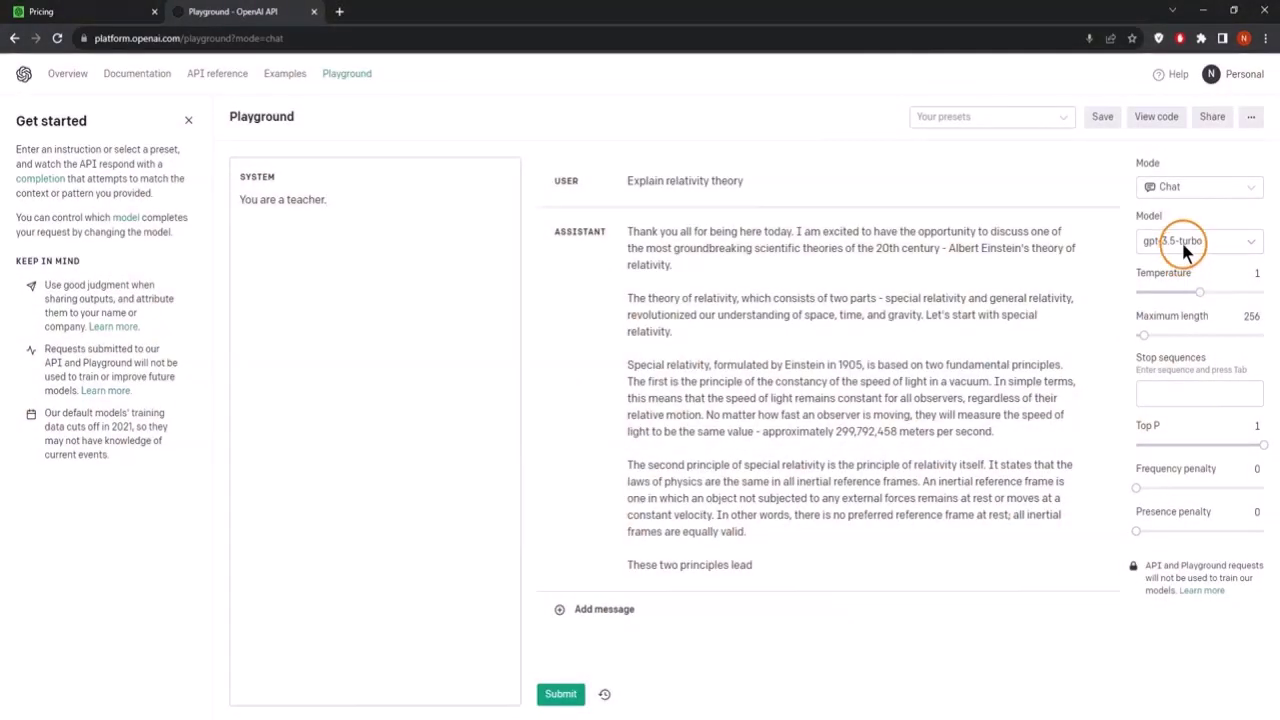
- Switch the chat model to gpt-3.5-turbo-16k
{"action": "left_click", "coordinate": [1182, 248]}
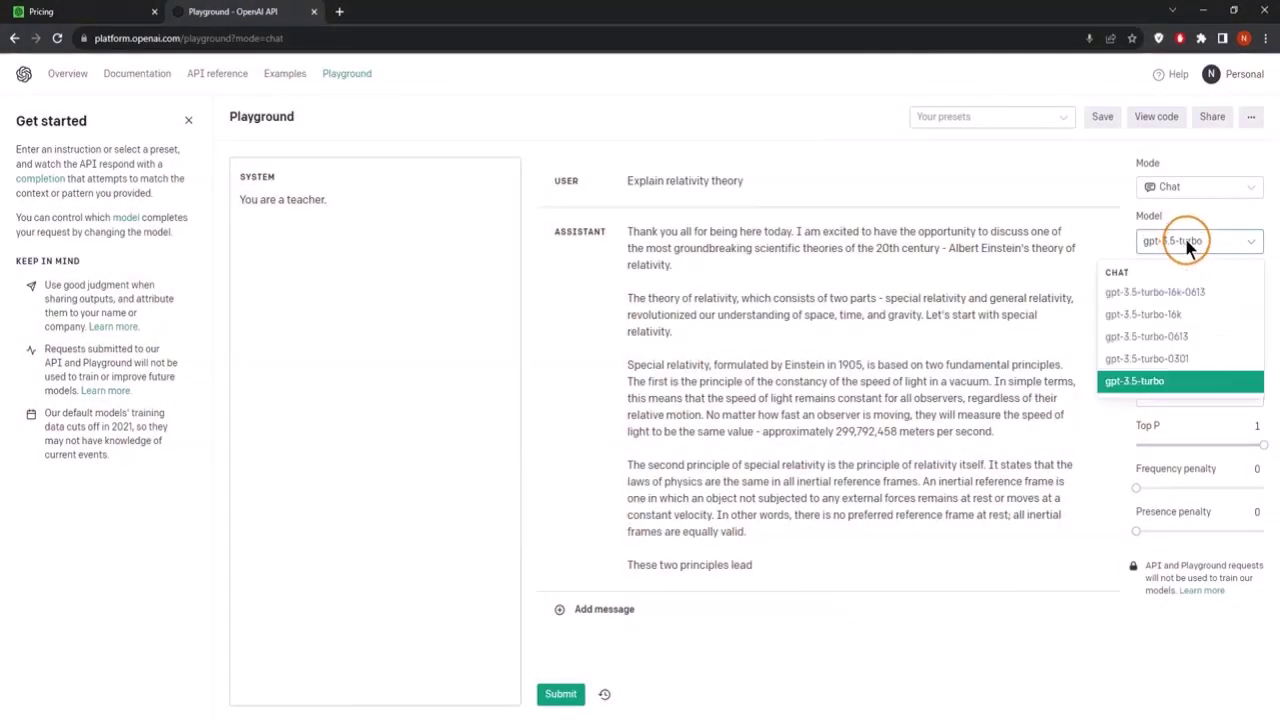
{"action": "left_click", "coordinate": [1130, 388]}
{"action": "left_click", "coordinate": [1176, 320]}
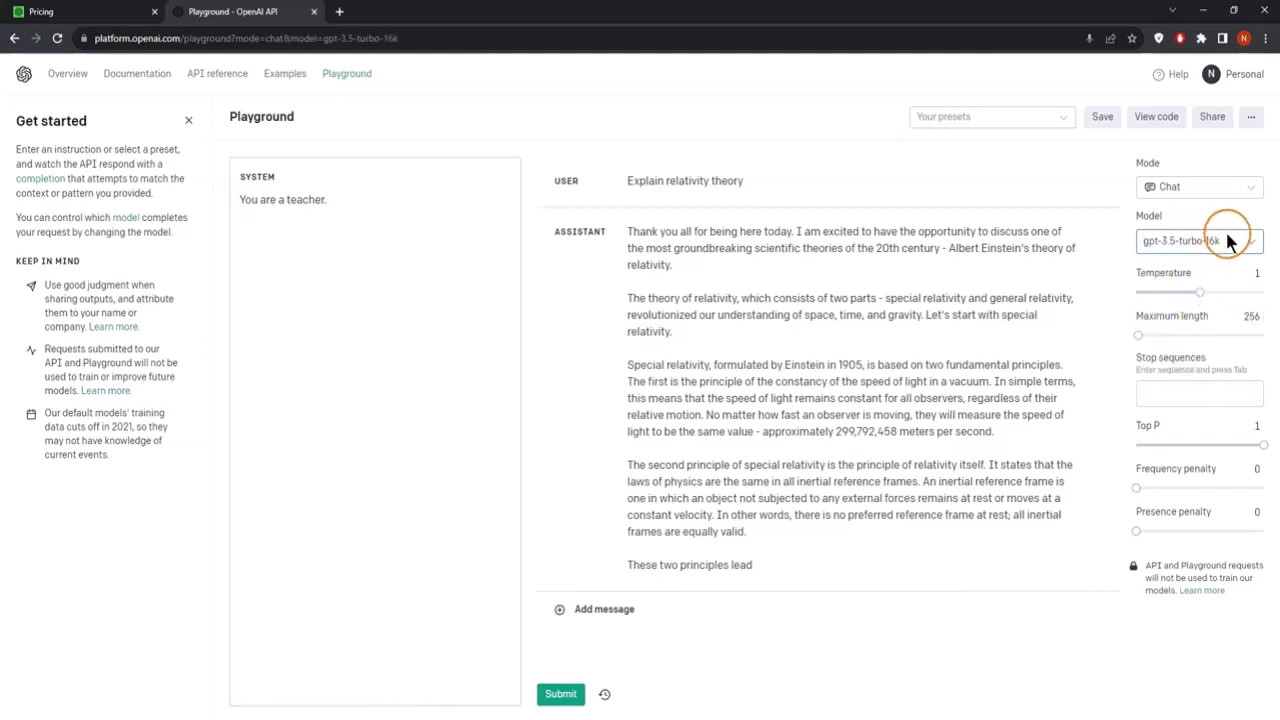
- Compare the input and output prices of the GPT-3.5 Turbo 4K and 16K context models on the pricing page
{"action": "left_click", "coordinate": [60, 11]}
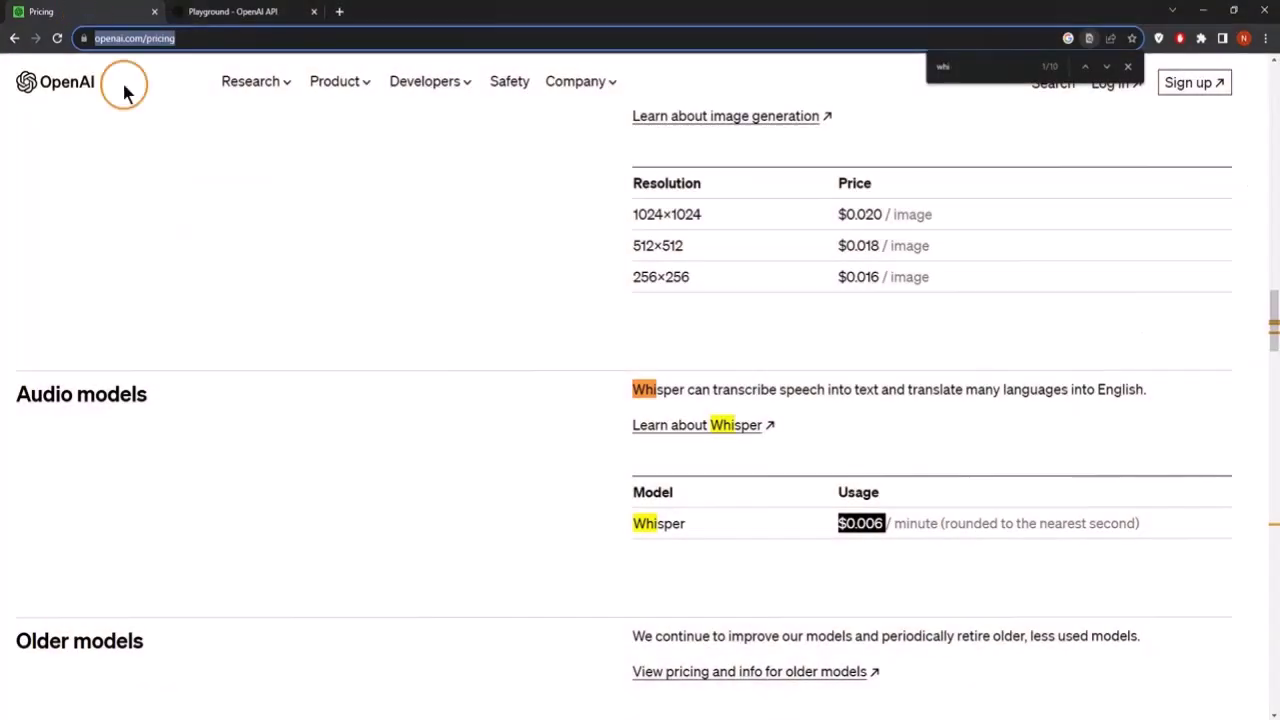
{"action": "scroll", "coordinate": [851, 329], "scroll_direction": "up", "scroll_amount": 15}
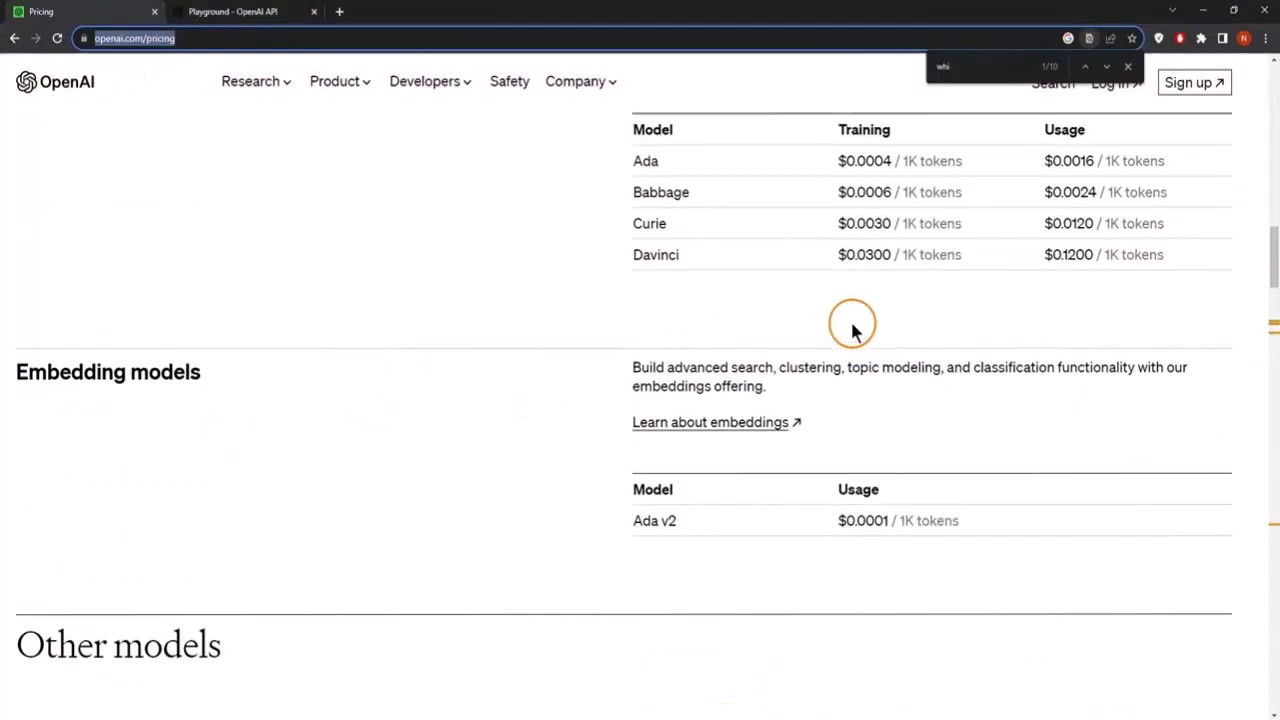
{"action": "scroll", "coordinate": [414, 466], "scroll_direction": "down", "scroll_amount": 5}
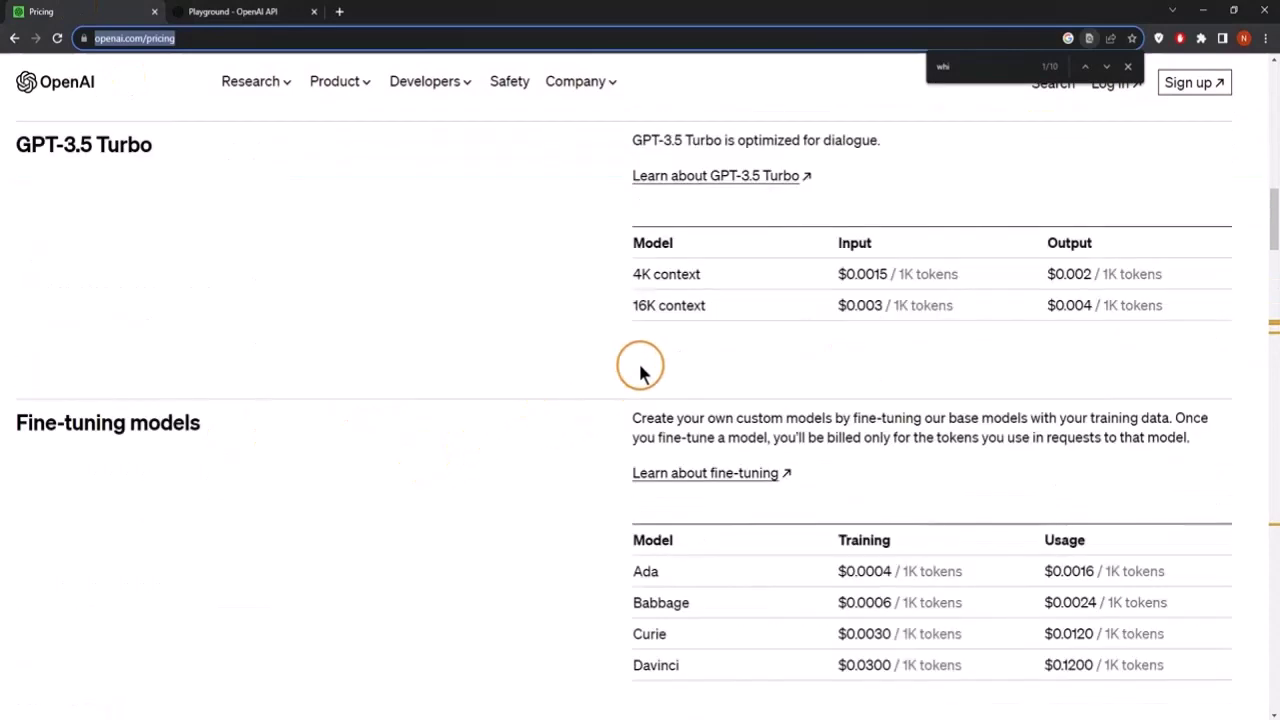
{"action": "scroll", "coordinate": [643, 366], "scroll_direction": "up", "scroll_amount": 2}
{"action": "left_click_drag", "start_coordinate": [634, 380], "coordinate": [725, 455]}
{"action": "left_click", "coordinate": [716, 442]}
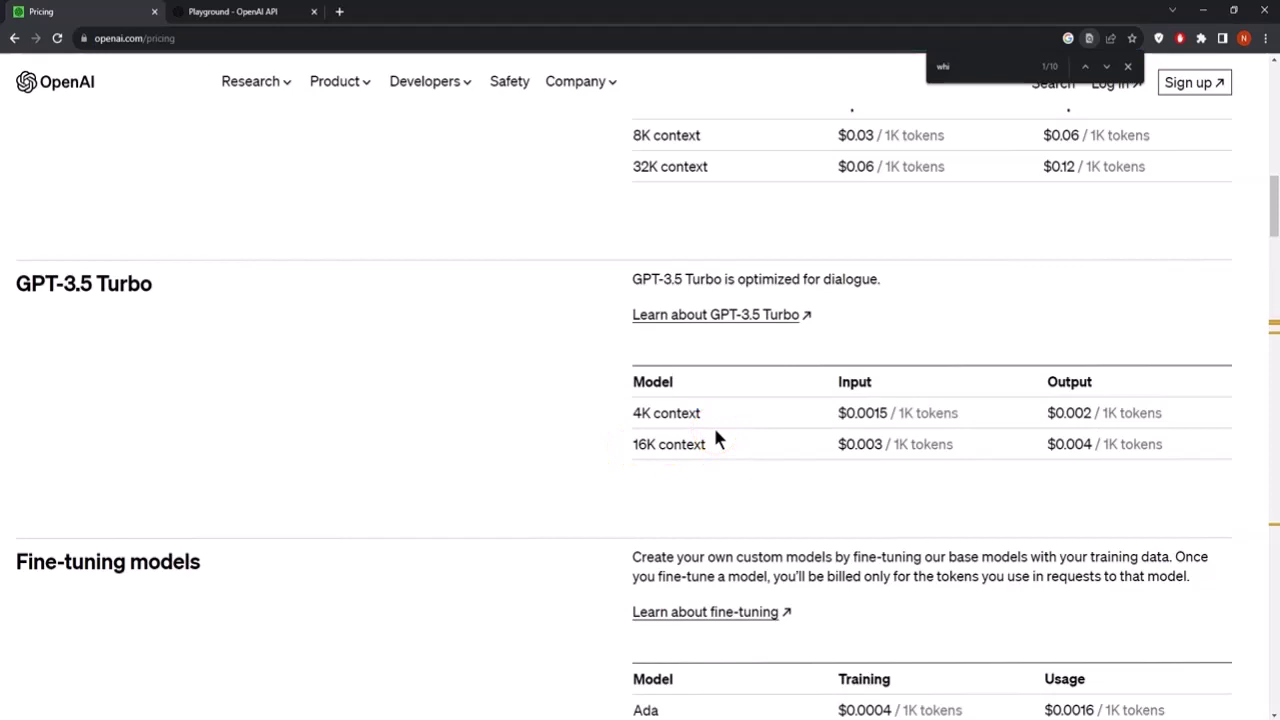
{"action": "left_click", "coordinate": [1036, 440]}
{"action": "left_click_drag", "start_coordinate": [737, 446], "coordinate": [634, 447]}
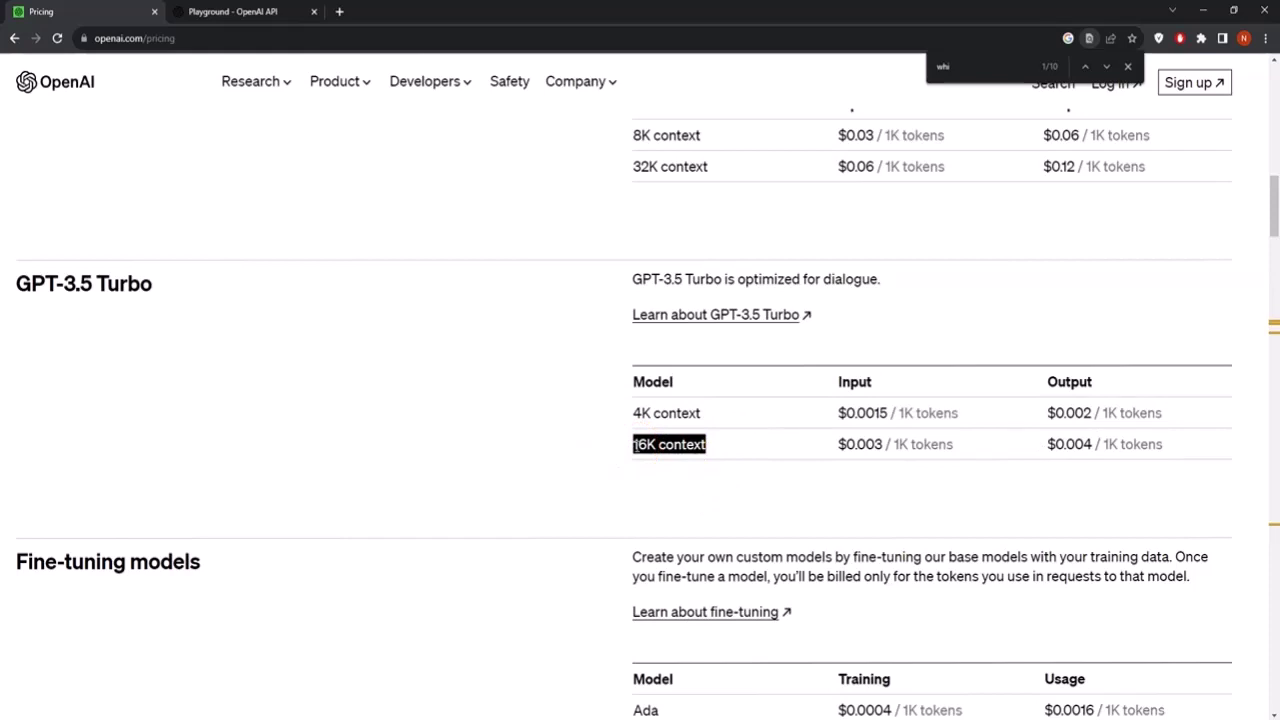
{"action": "left_click_drag", "start_coordinate": [634, 451], "coordinate": [634, 443]}
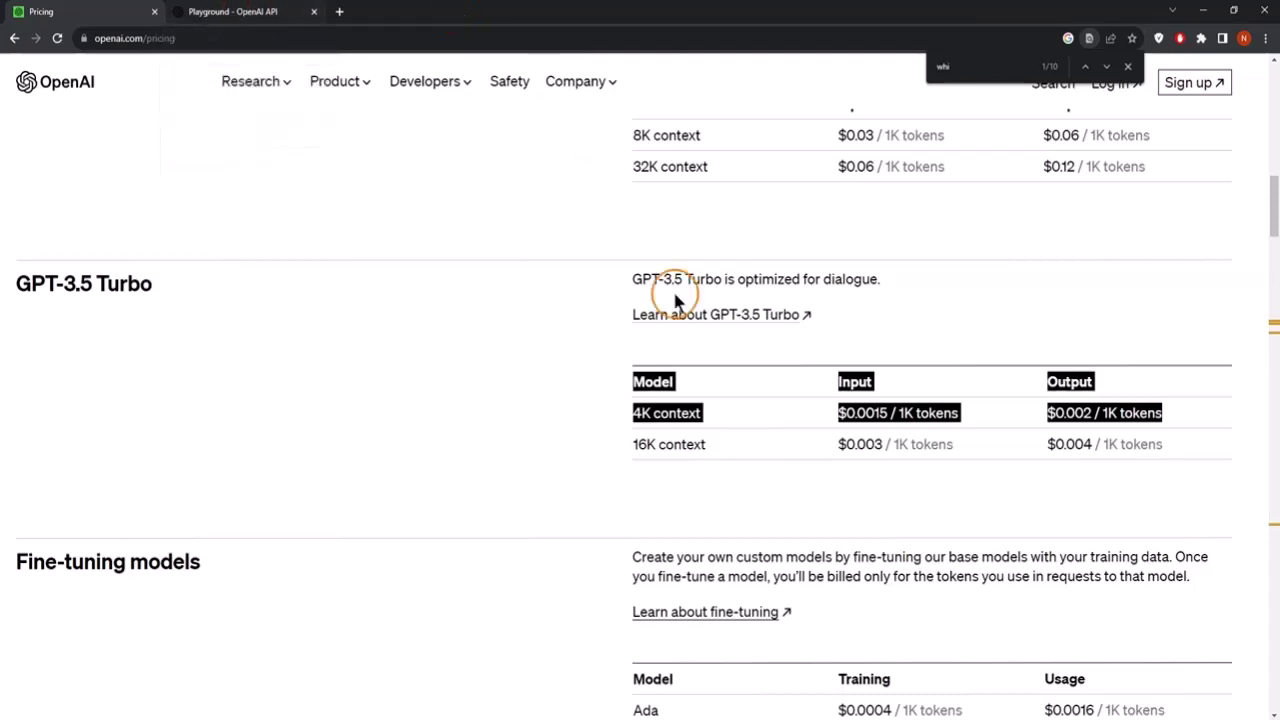
{"action": "double_click", "coordinate": [851, 444]}
{"action": "left_click", "coordinate": [833, 444]}
{"action": "left_click_drag", "start_coordinate": [833, 444], "coordinate": [908, 447]}
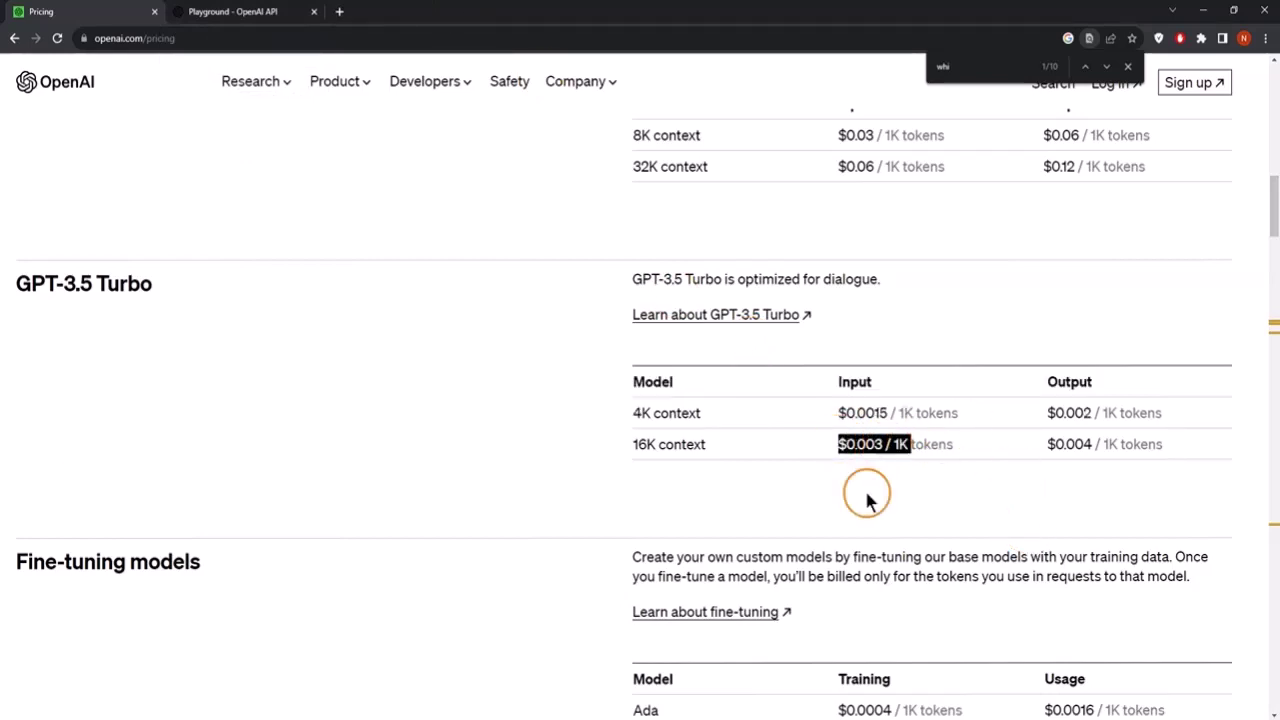
- Return to the Playground, set the chat model back to gpt-3.5-turbo and lower the temperature to 0.39
{"action": "left_click", "coordinate": [232, 11]}
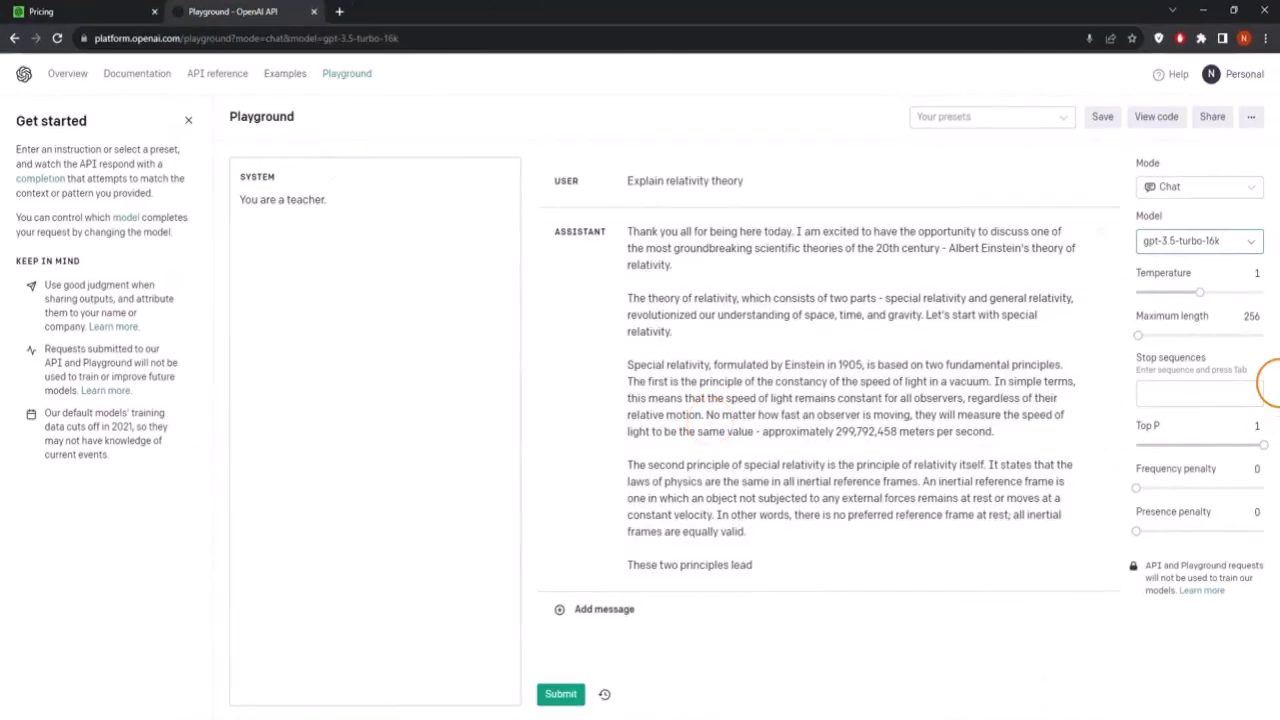
{"action": "left_click", "coordinate": [1250, 241]}
{"action": "left_click", "coordinate": [1138, 384]}
{"action": "left_click", "coordinate": [1200, 292]}
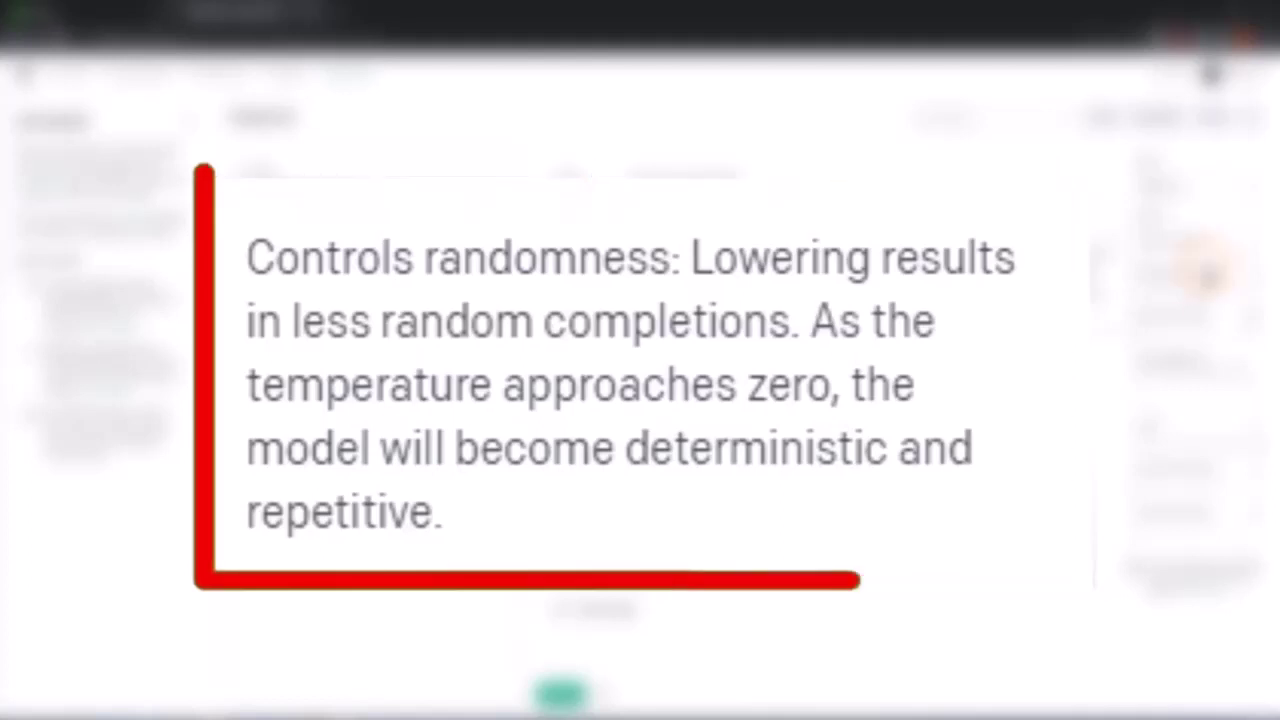
{"action": "left_click_drag", "start_coordinate": [1186, 293], "coordinate": [1157, 289]}
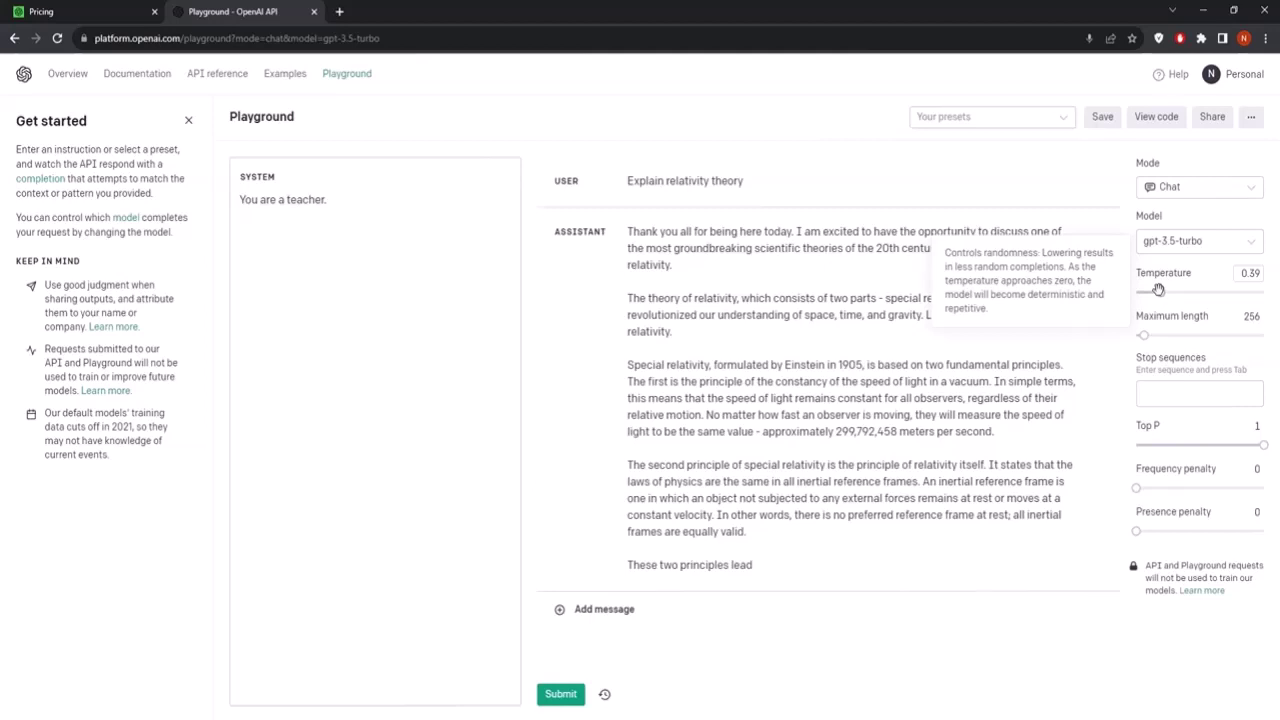
- Switch the Playground to Complete mode and check that Show probabilities is set to Full spectrum
{"action": "left_click", "coordinate": [1205, 186]}
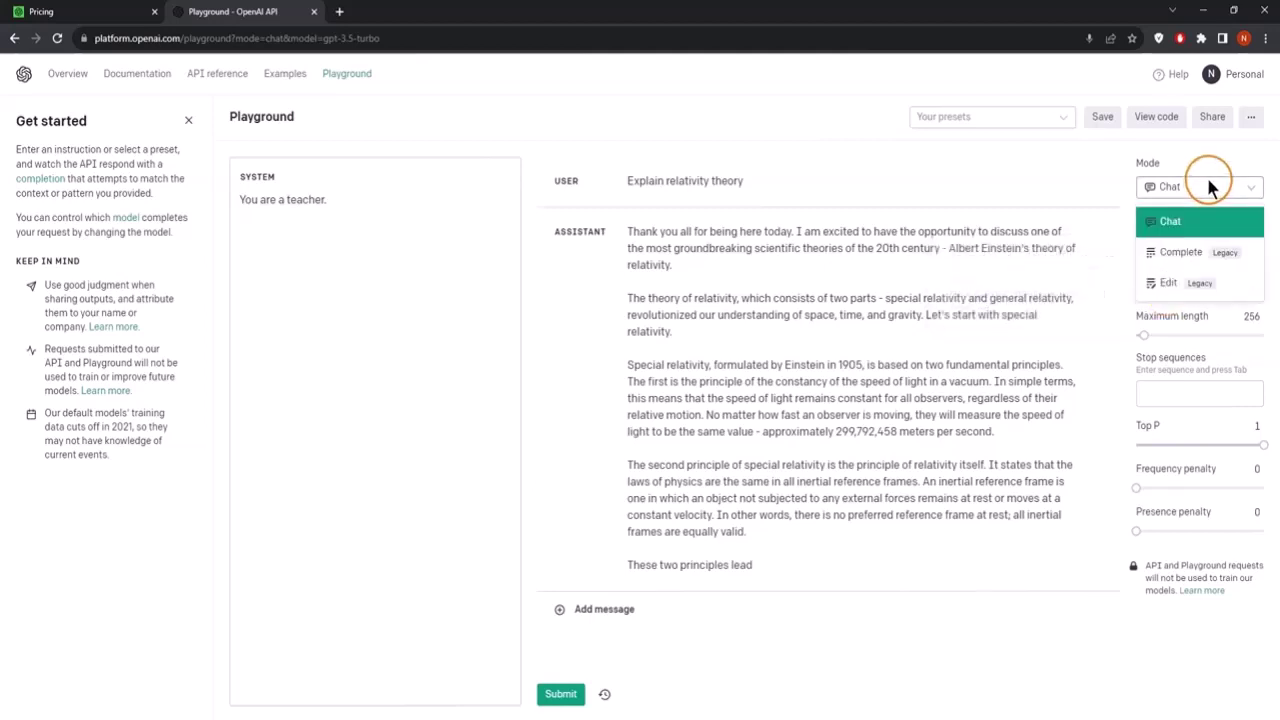
{"action": "left_click", "coordinate": [1186, 253]}
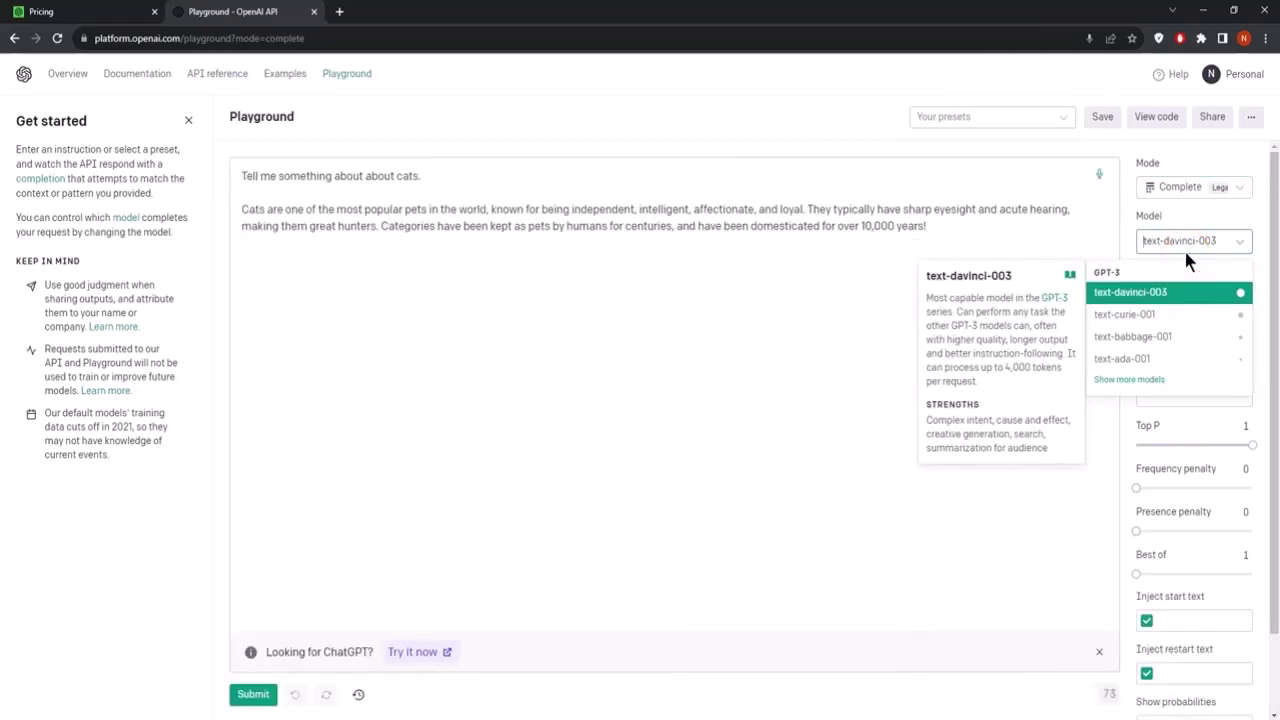
{"action": "scroll", "coordinate": [1190, 645], "scroll_direction": "down", "scroll_amount": 1}
{"action": "left_click", "coordinate": [1190, 636]}
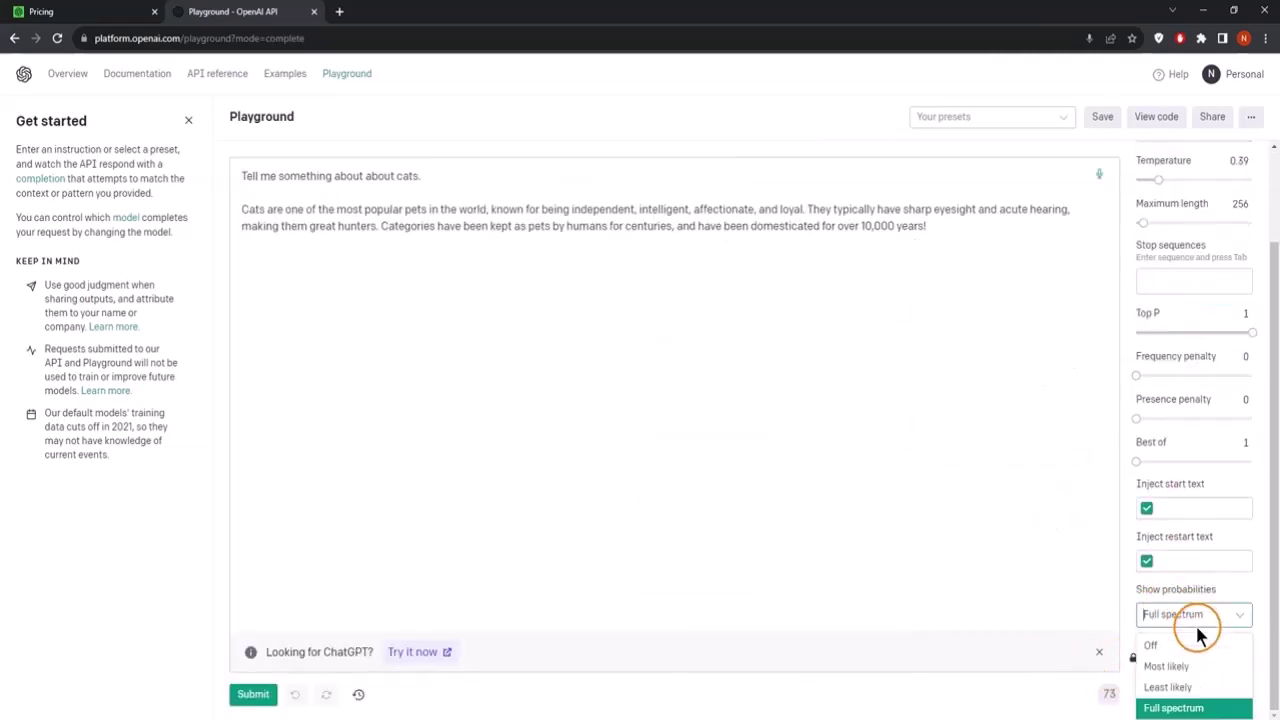
- Delete the existing answer below the cats prompt and submit the prompt for a new completion
{"action": "left_click_drag", "start_coordinate": [822, 226], "coordinate": [831, 211]}
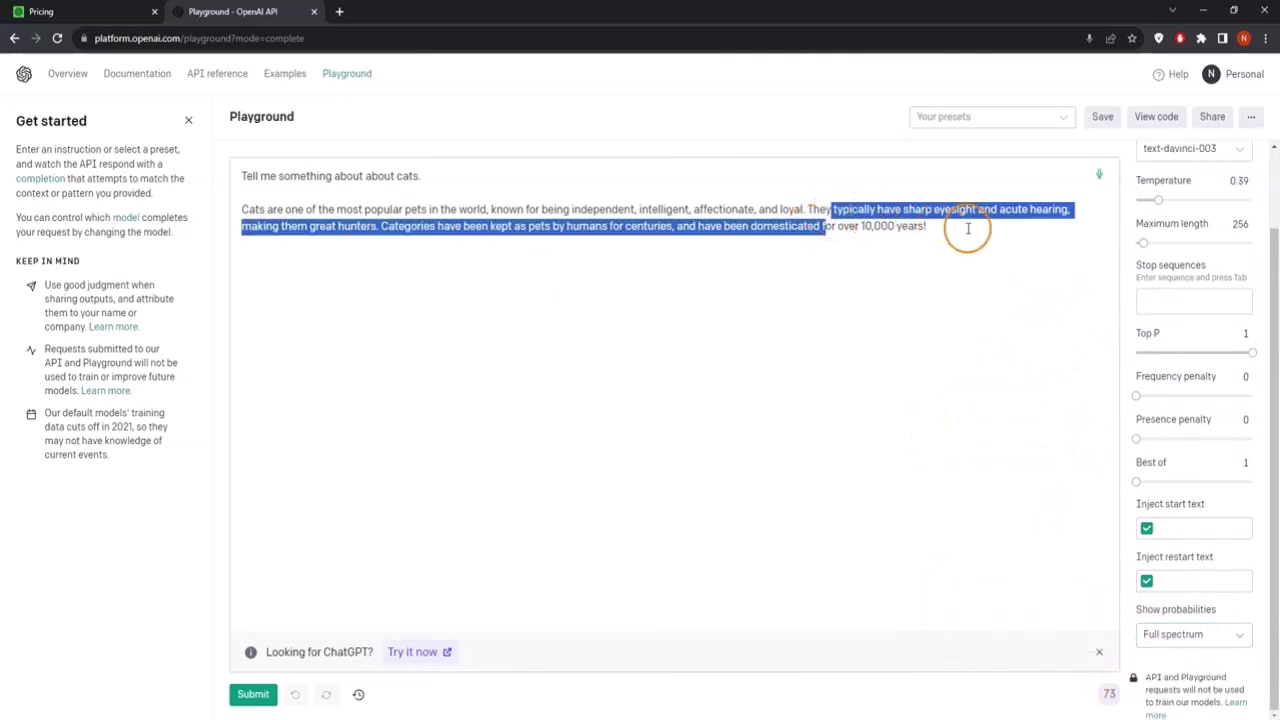
{"action": "left_click_drag", "start_coordinate": [963, 229], "coordinate": [189, 217]}
{"action": "key", "text": "BackSpace"}
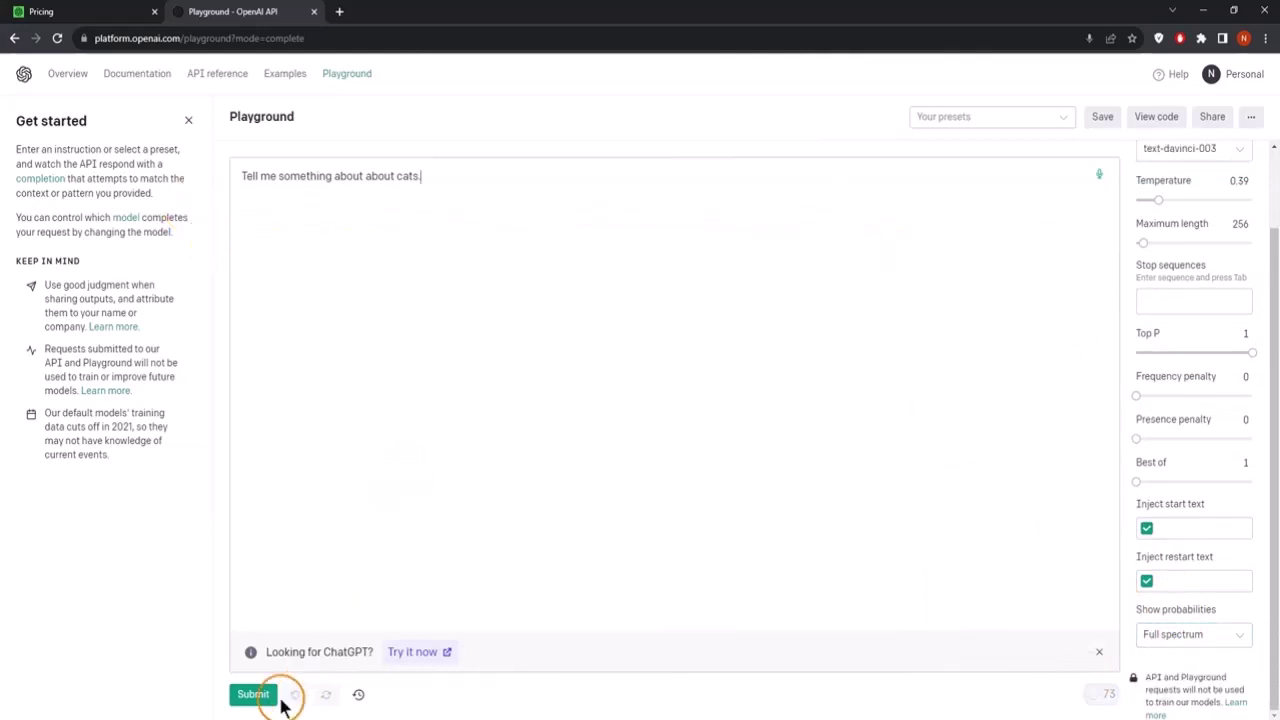
{"action": "left_click", "coordinate": [255, 694]}
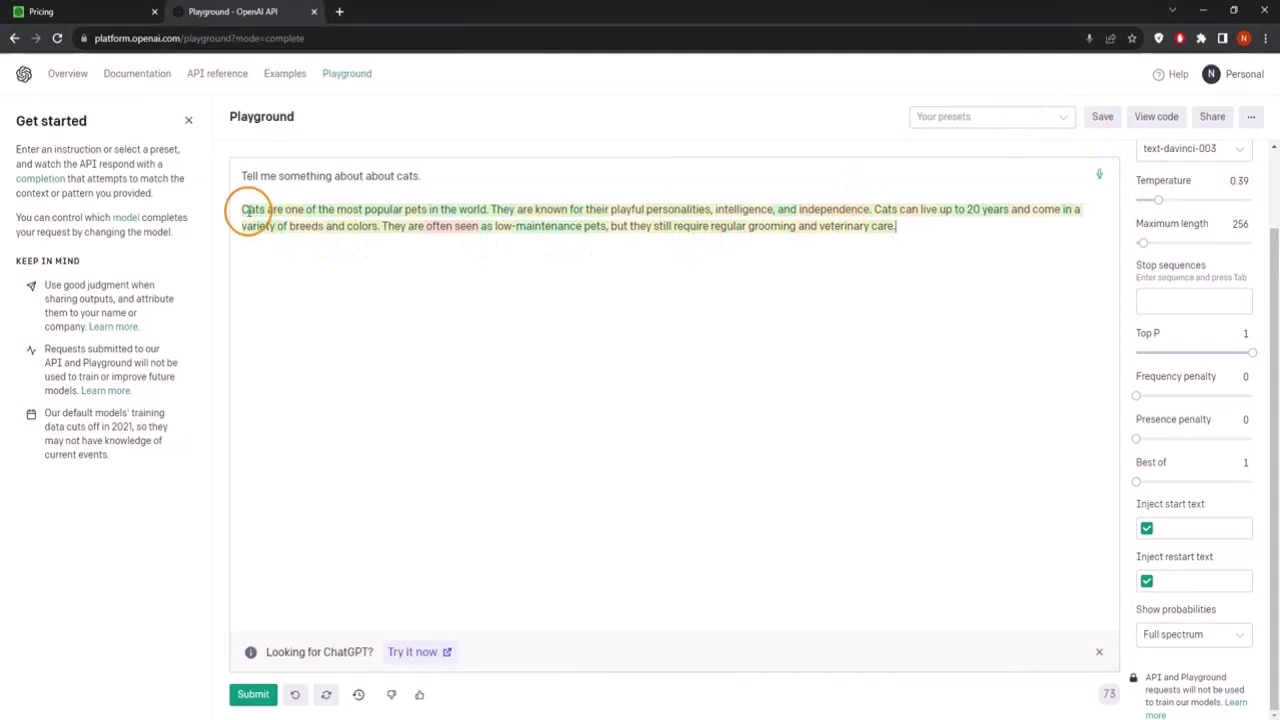
- Examine the probabilities of alternatives for the token "are", trying temperature 0.08 and settling on 1.58
{"action": "mouse_move", "coordinate": [274, 211]}
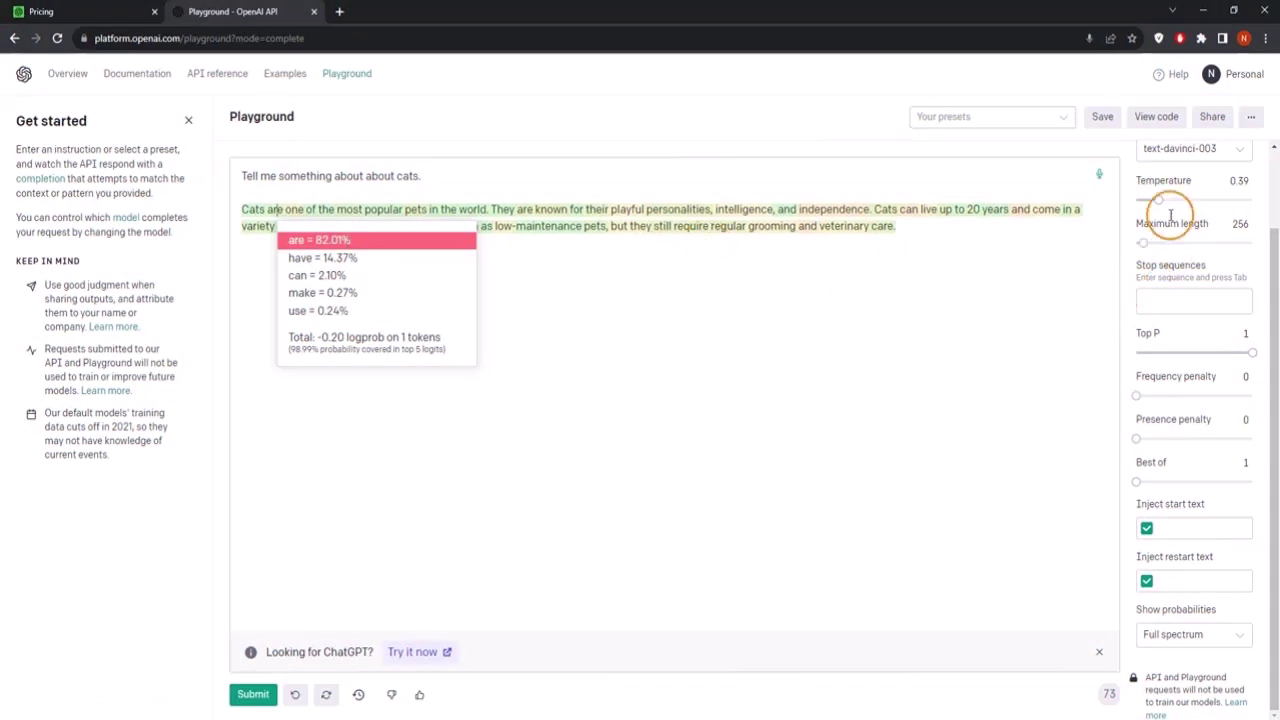
{"action": "left_click_drag", "start_coordinate": [1158, 200], "coordinate": [1139, 200]}
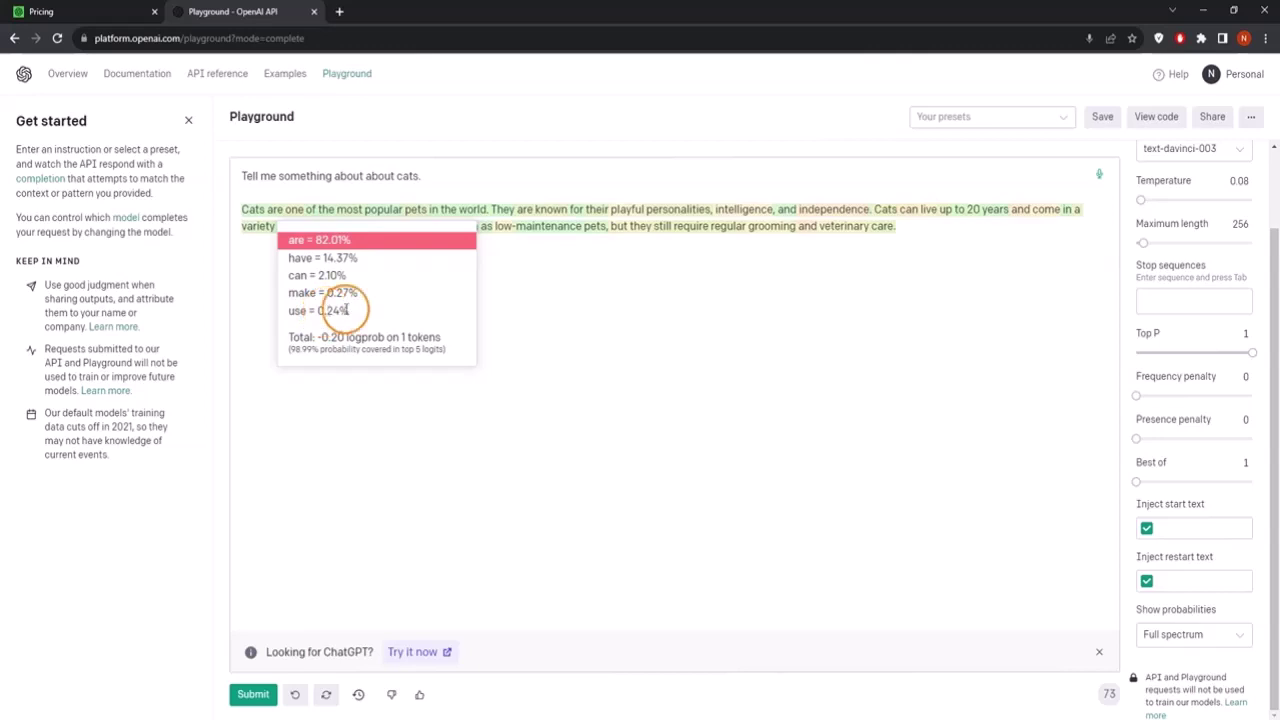
{"action": "left_click_drag", "start_coordinate": [1140, 201], "coordinate": [1234, 215]}
{"action": "left_click", "coordinate": [300, 258]}
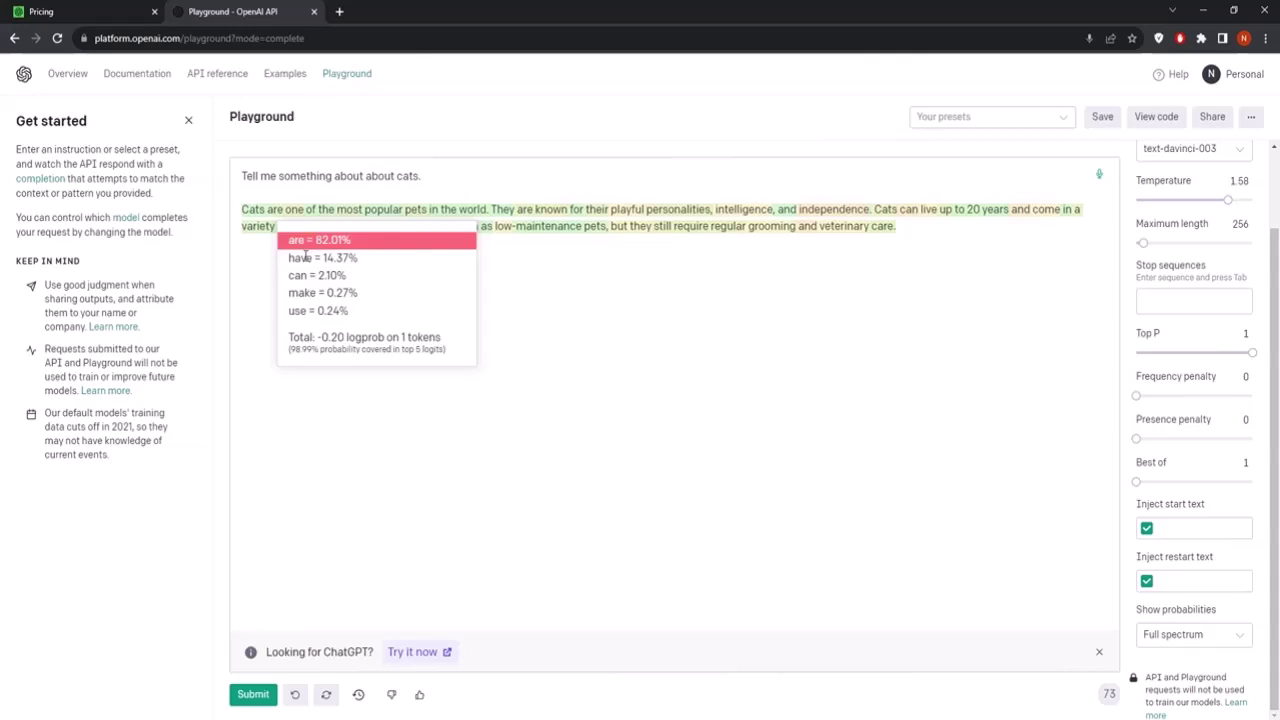
{"action": "mouse_move", "coordinate": [305, 258]}
{"action": "left_mouse_down"}
{"action": "mouse_move", "coordinate": [363, 260]}
{"action": "mouse_move", "coordinate": [345, 277]}
{"action": "mouse_move", "coordinate": [305, 274]}
{"action": "mouse_move", "coordinate": [316, 273]}
{"action": "left_mouse_up"}
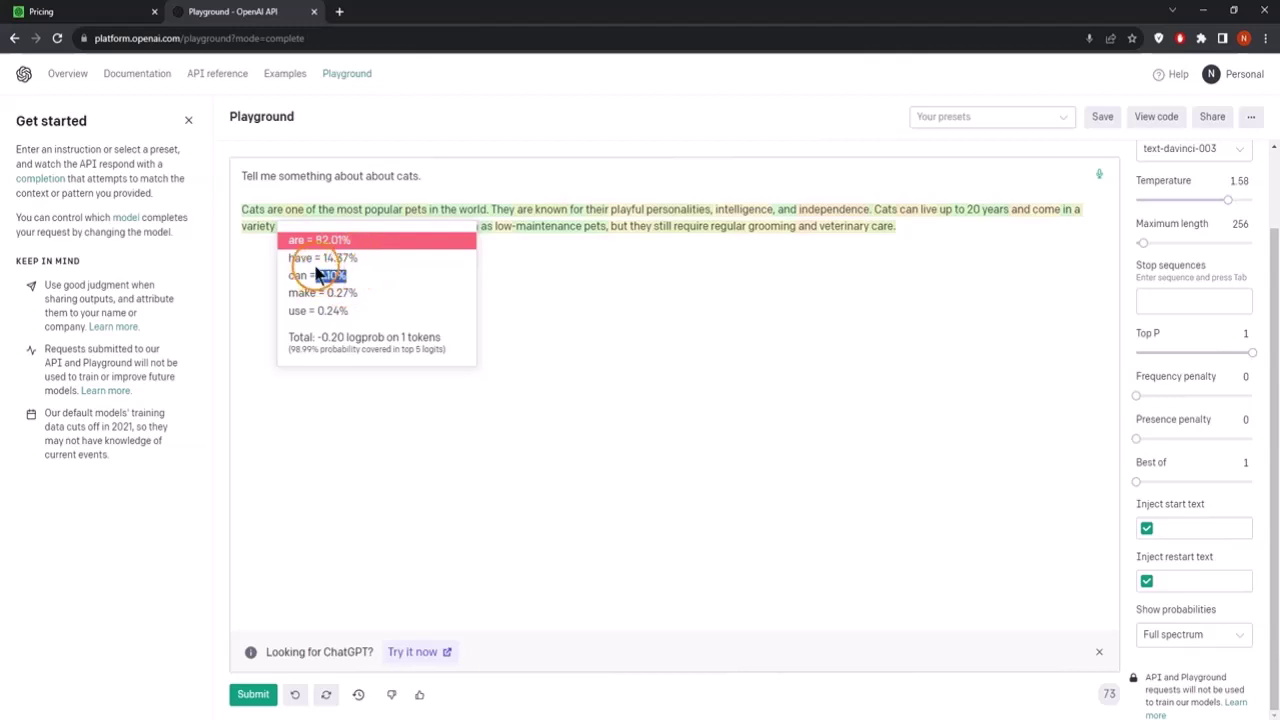
{"action": "double_click", "coordinate": [297, 275]}
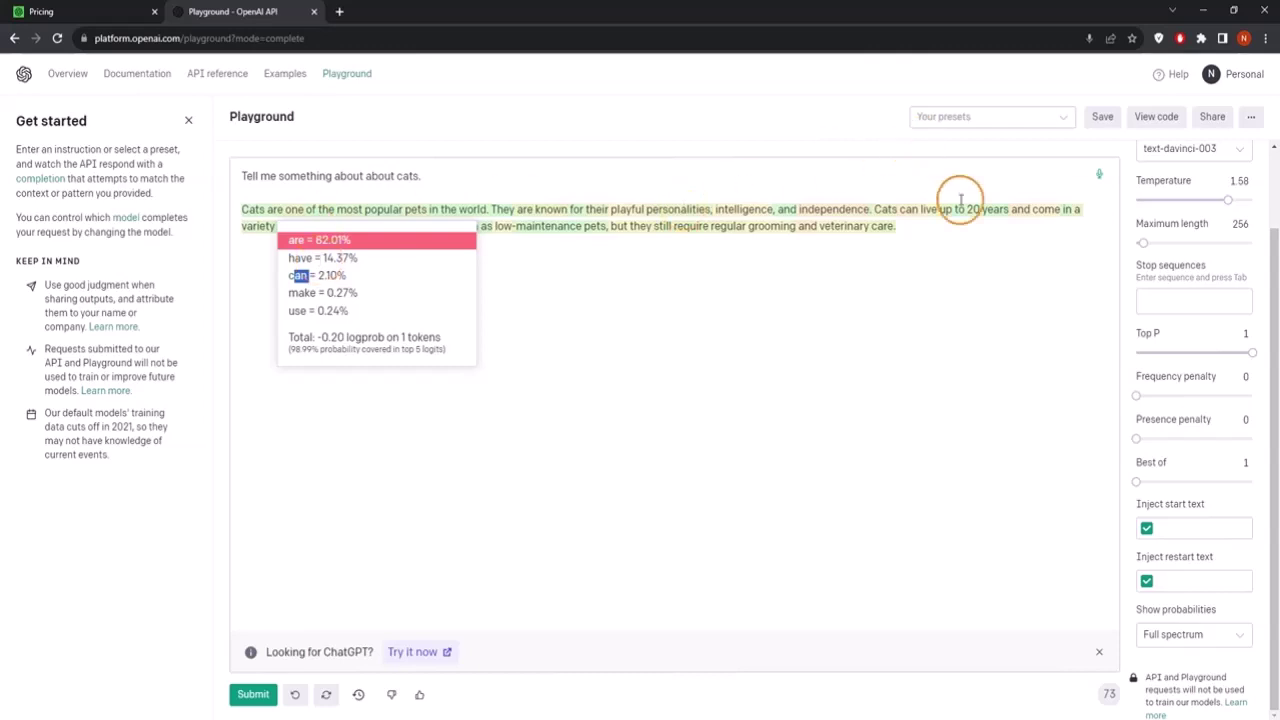
- Clear the generated answer and the prompt's final period, and resubmit the cats prompt at the higher temperature
{"action": "left_click_drag", "start_coordinate": [963, 269], "coordinate": [280, 194]}
{"action": "key", "text": "BackSpace"}
{"action": "key", "text": "BackSpace"}
{"action": "key", "text": "BackSpace"}
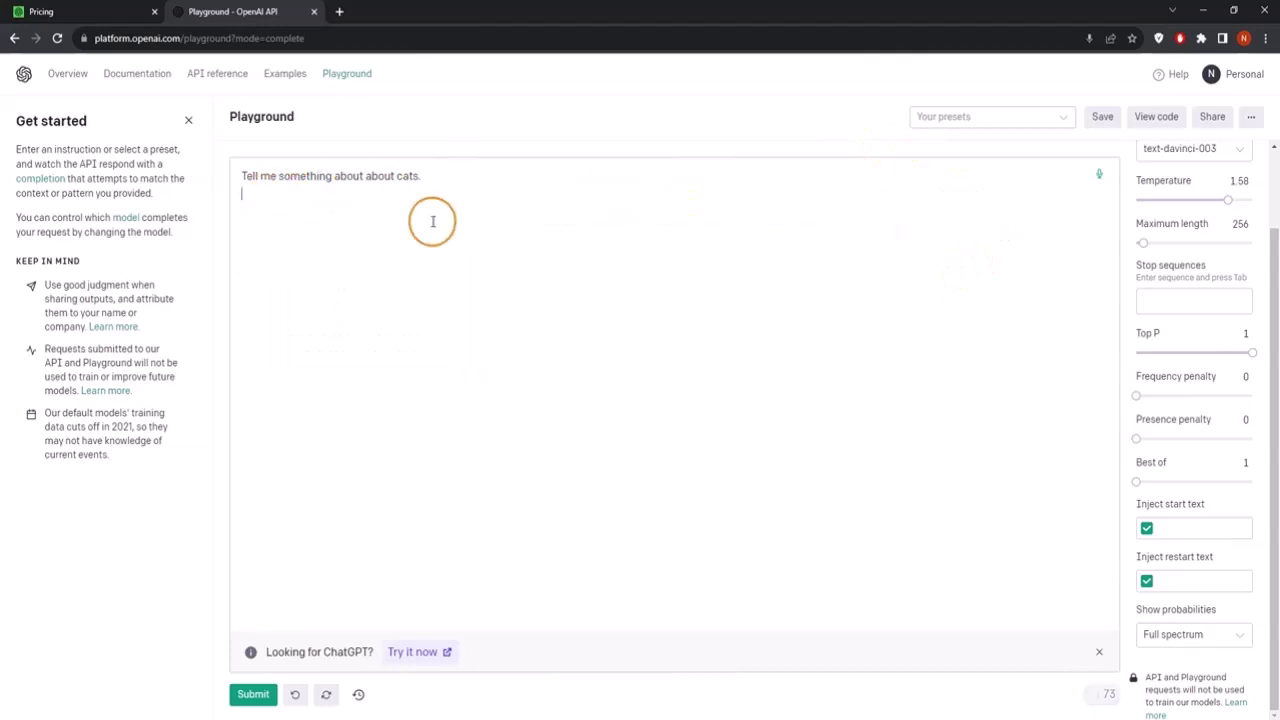
{"action": "left_click", "coordinate": [256, 697]}
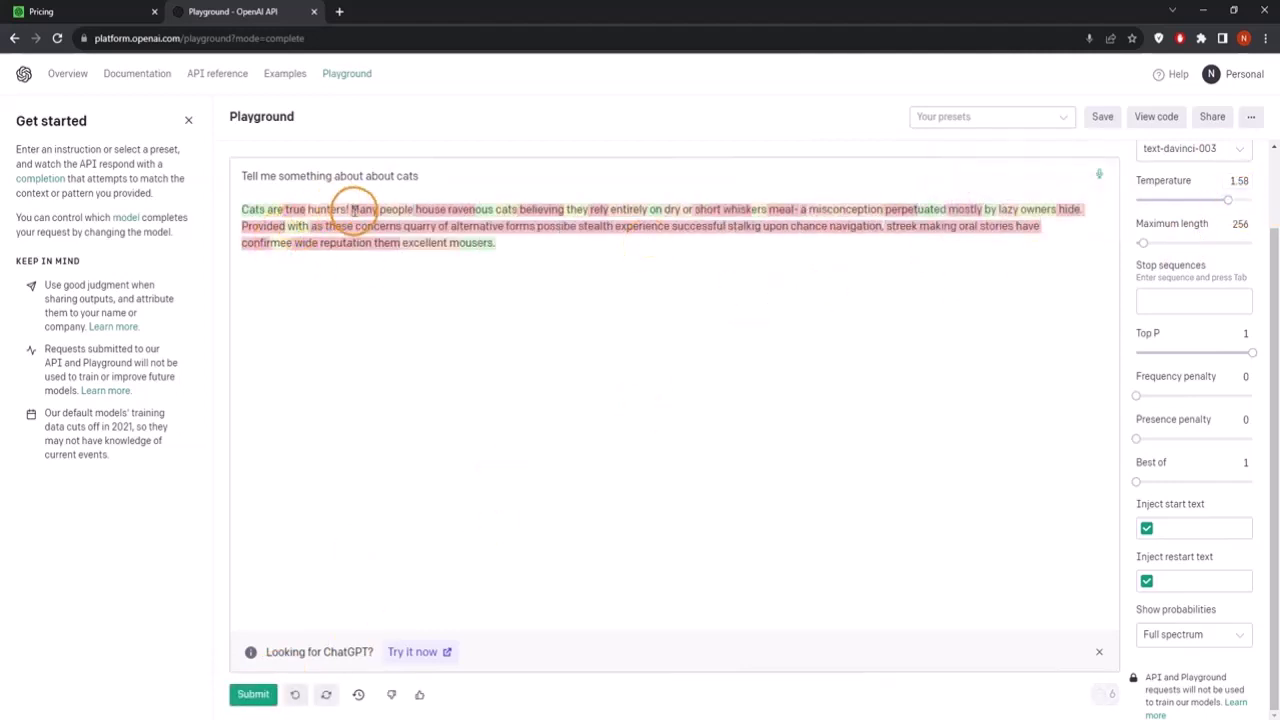
- Inspect the probabilities of unlikely tokens such as "Many", "raven", "them" and "forms" in the new completion
{"action": "mouse_move", "coordinate": [356, 211]}
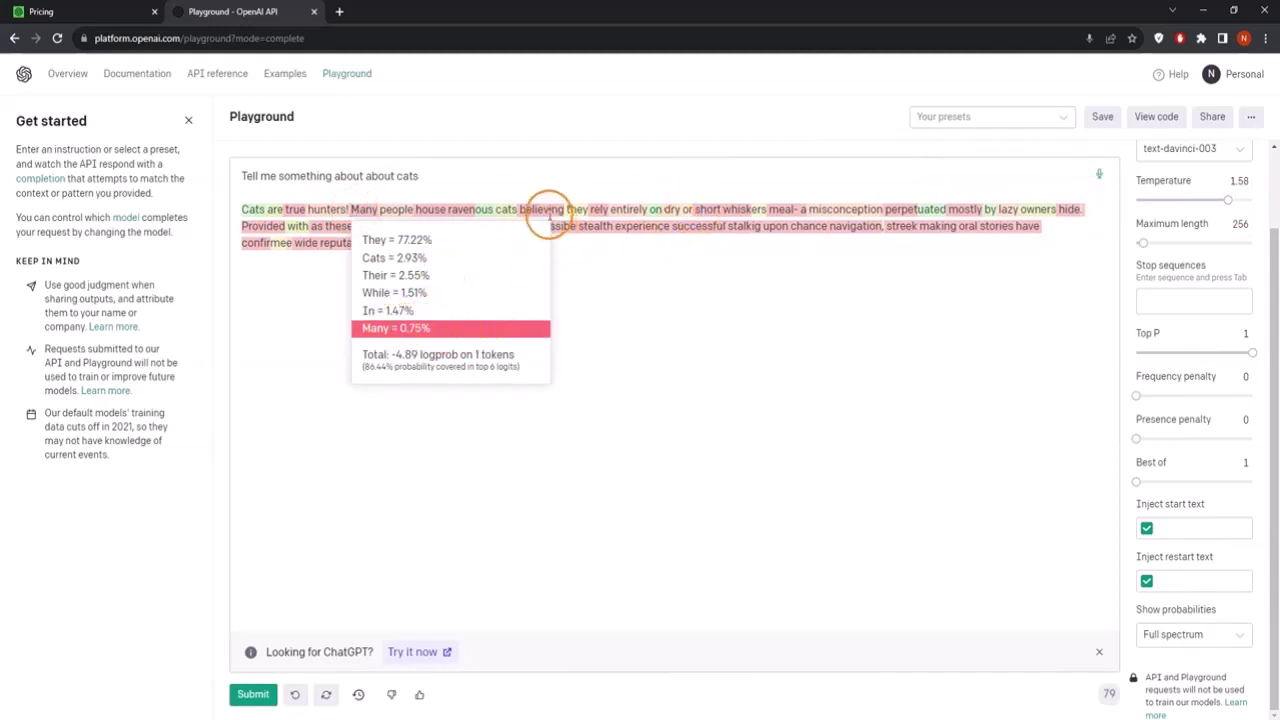
{"action": "mouse_move", "coordinate": [727, 211]}
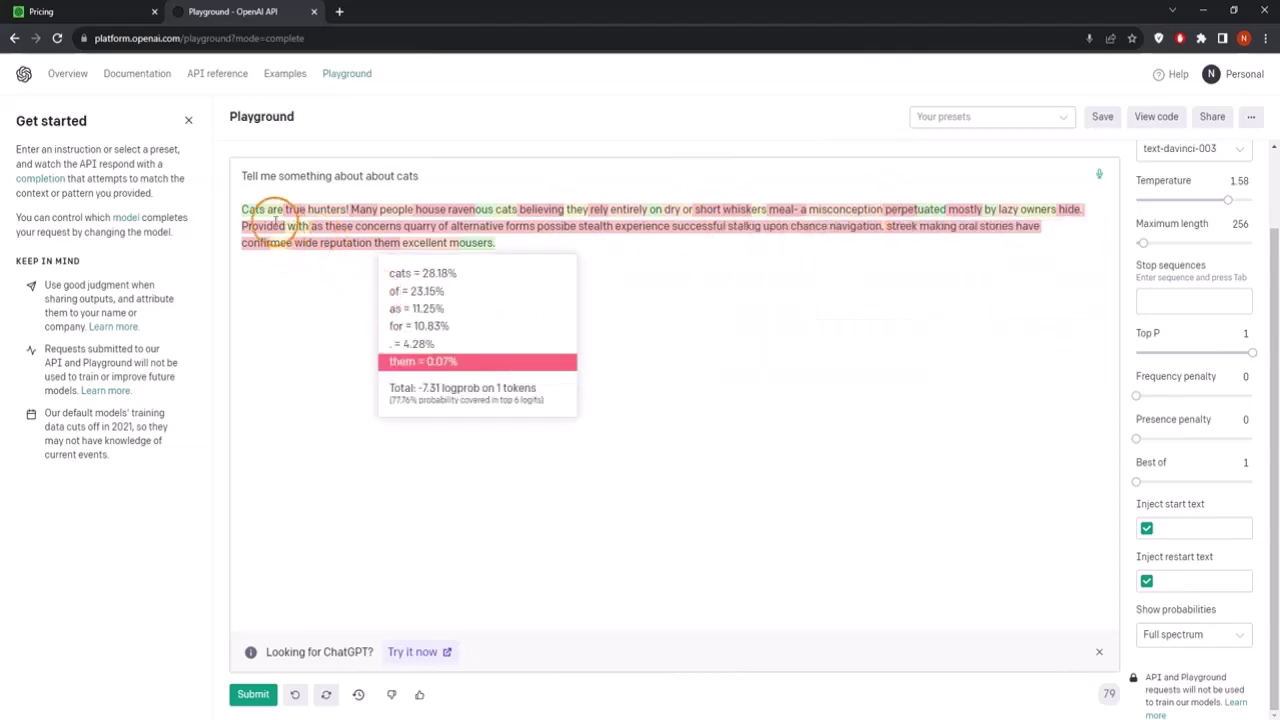
{"action": "left_click_drag", "start_coordinate": [249, 211], "coordinate": [594, 246]}
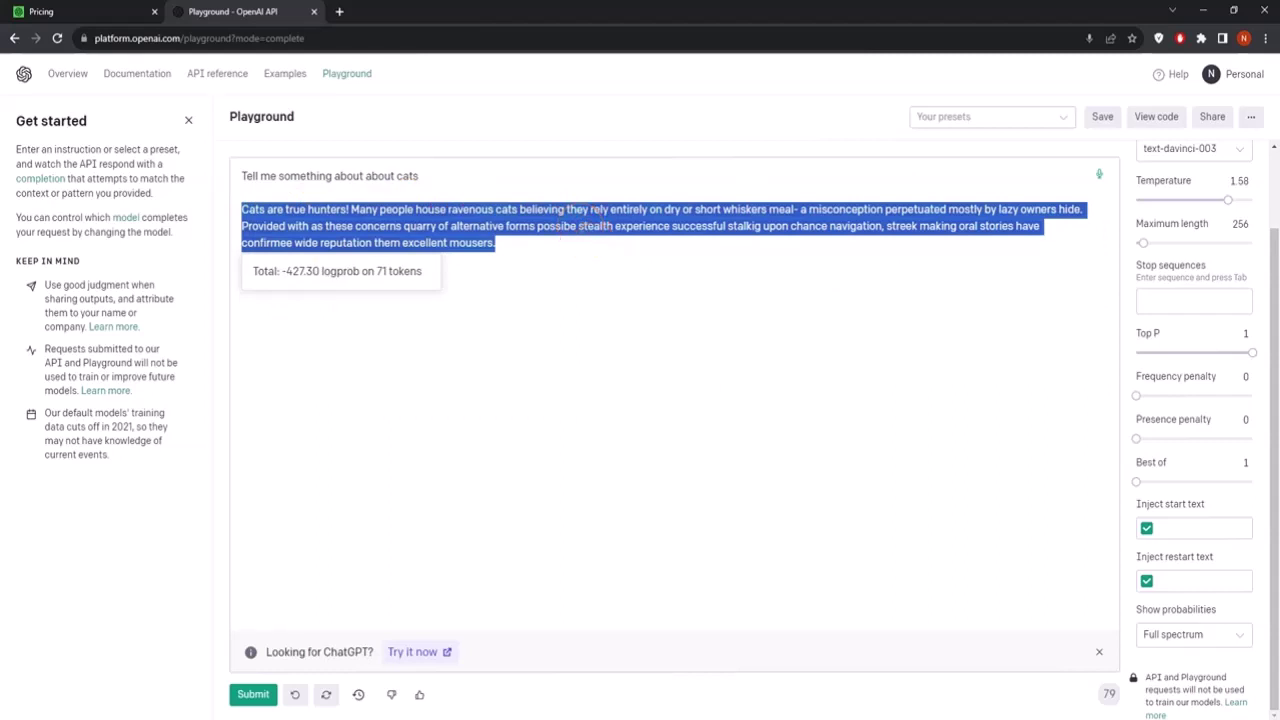
{"action": "left_click", "coordinate": [520, 208]}
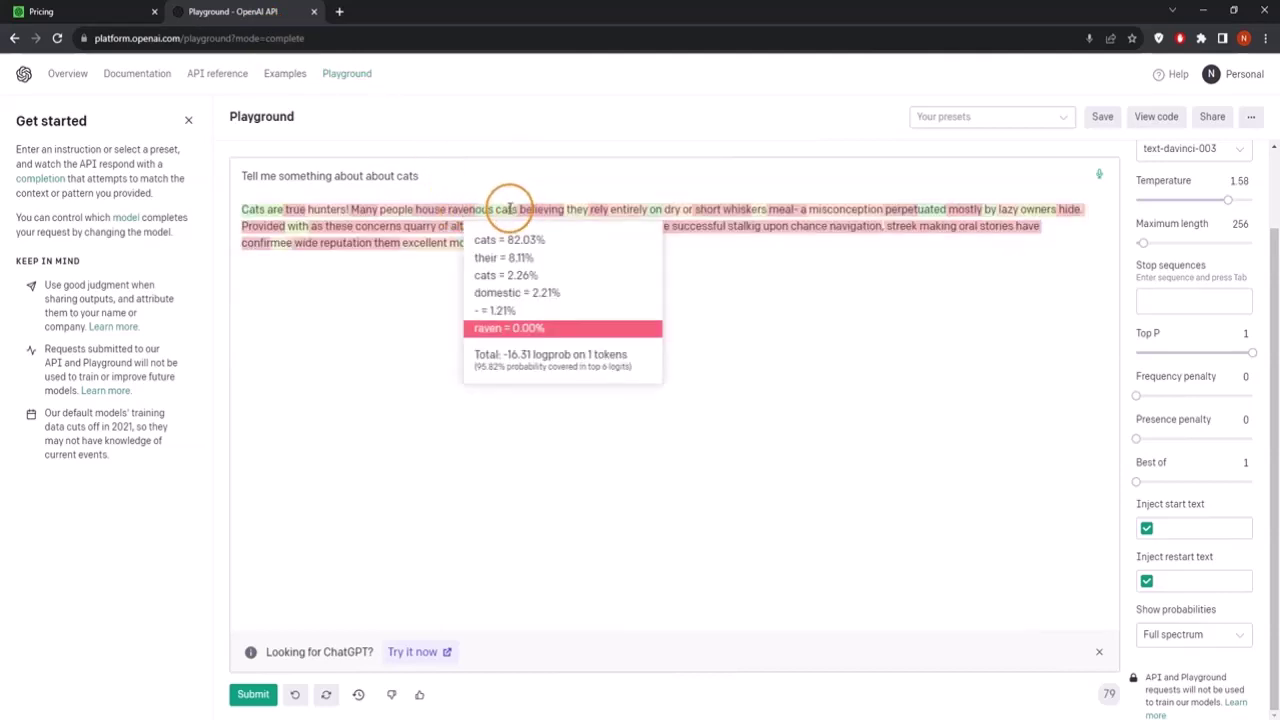
{"action": "mouse_move", "coordinate": [524, 225]}
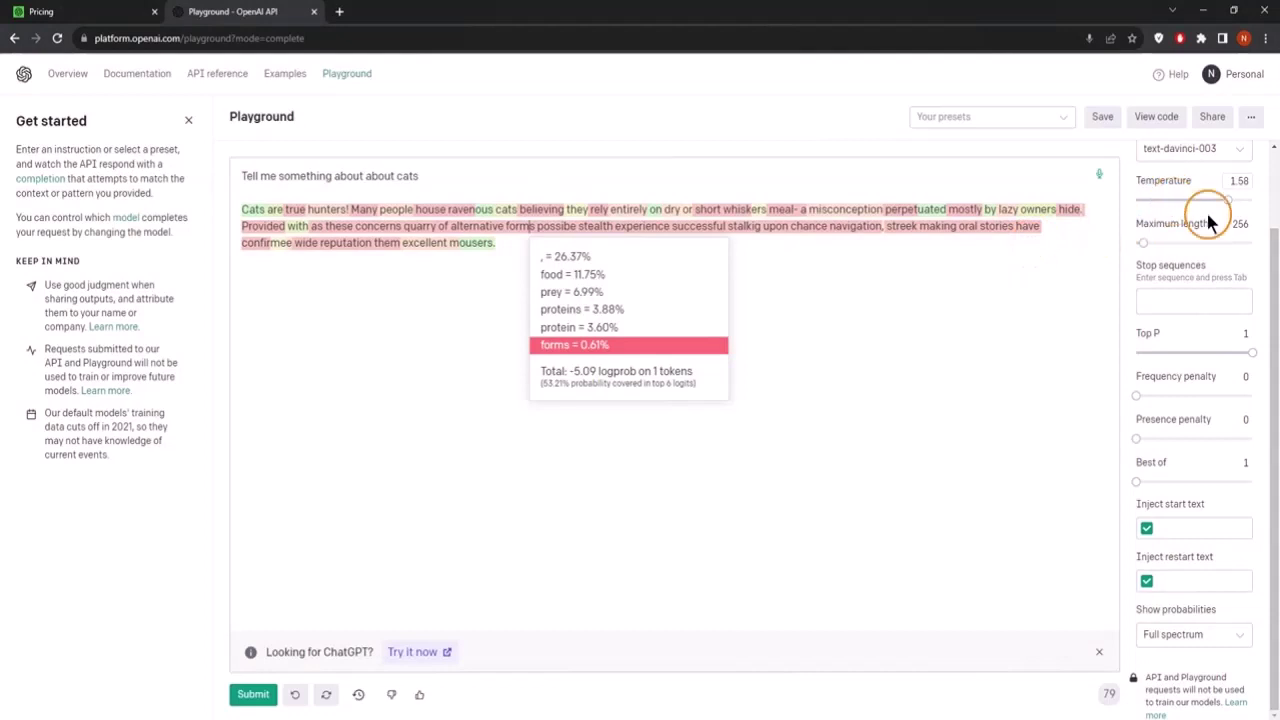
{"action": "mouse_move", "coordinate": [1205, 212]}
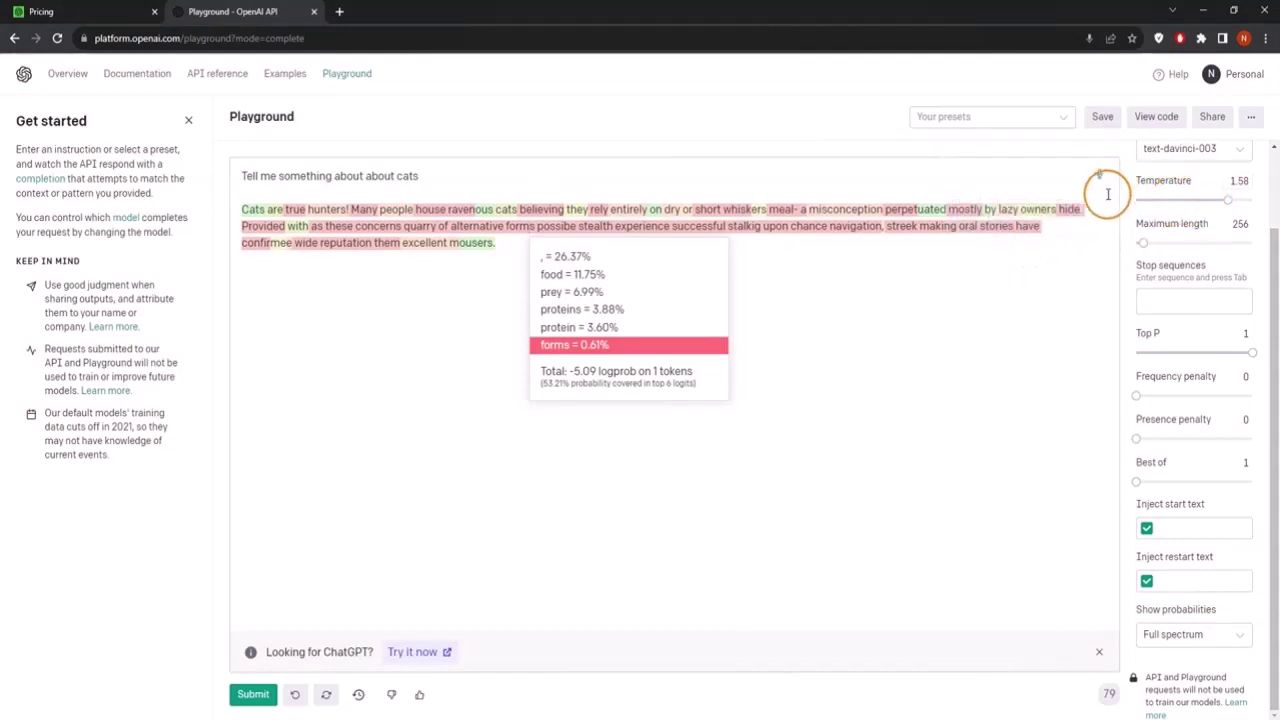
- Switch the Playground back to Chat mode and review the Maximum length and Stop sequences settings
{"action": "scroll", "coordinate": [1180, 230], "scroll_direction": "up", "scroll_amount": 2}
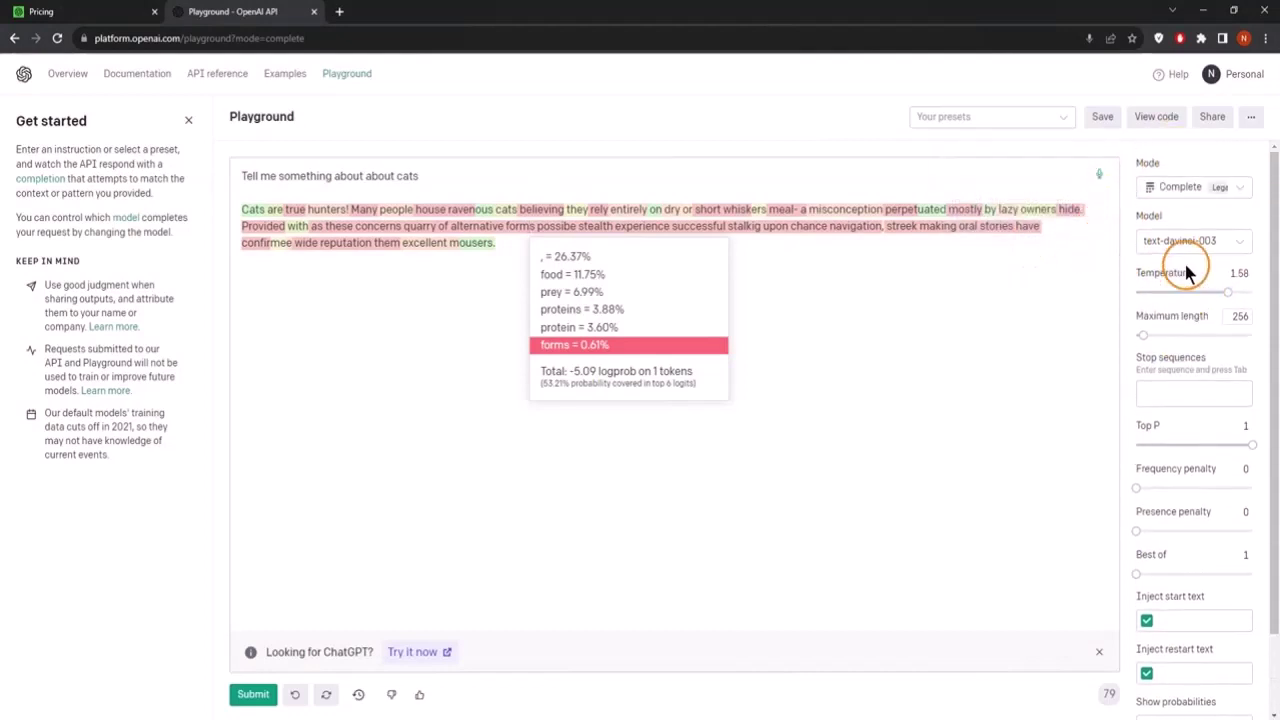
{"action": "left_click", "coordinate": [1195, 190]}
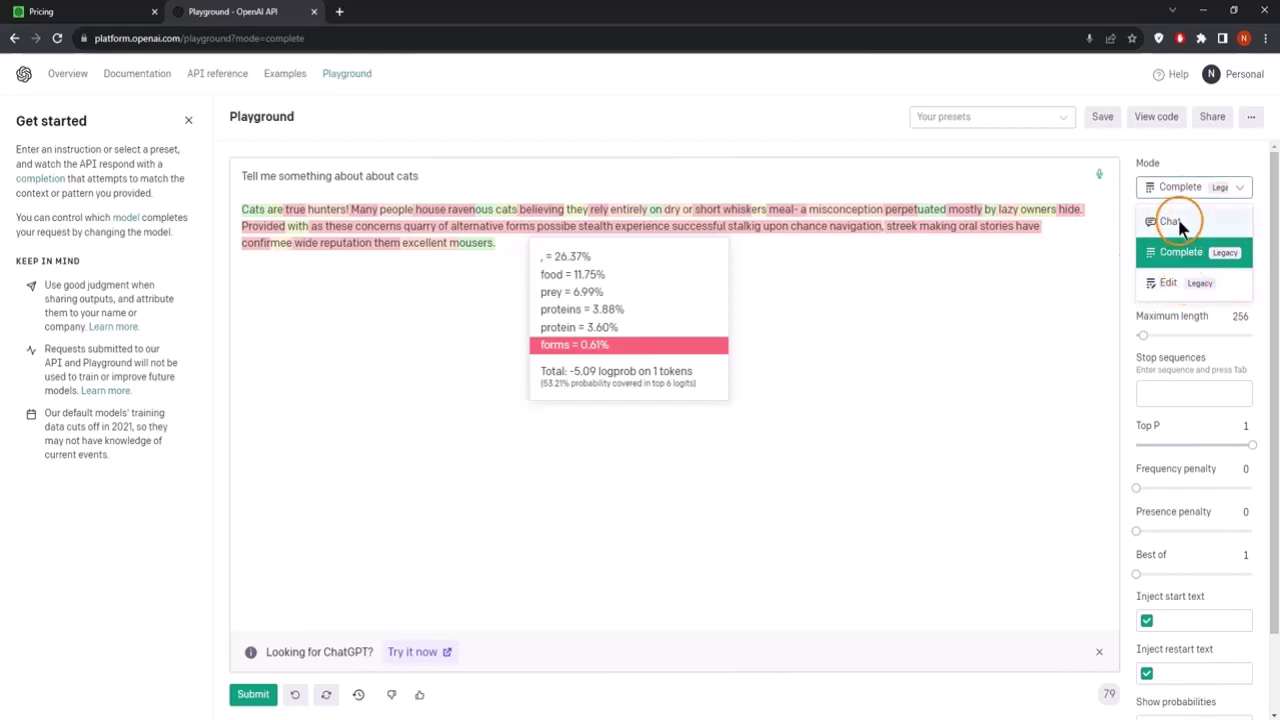
{"action": "left_click", "coordinate": [1178, 221]}
{"action": "mouse_move", "coordinate": [1153, 336]}
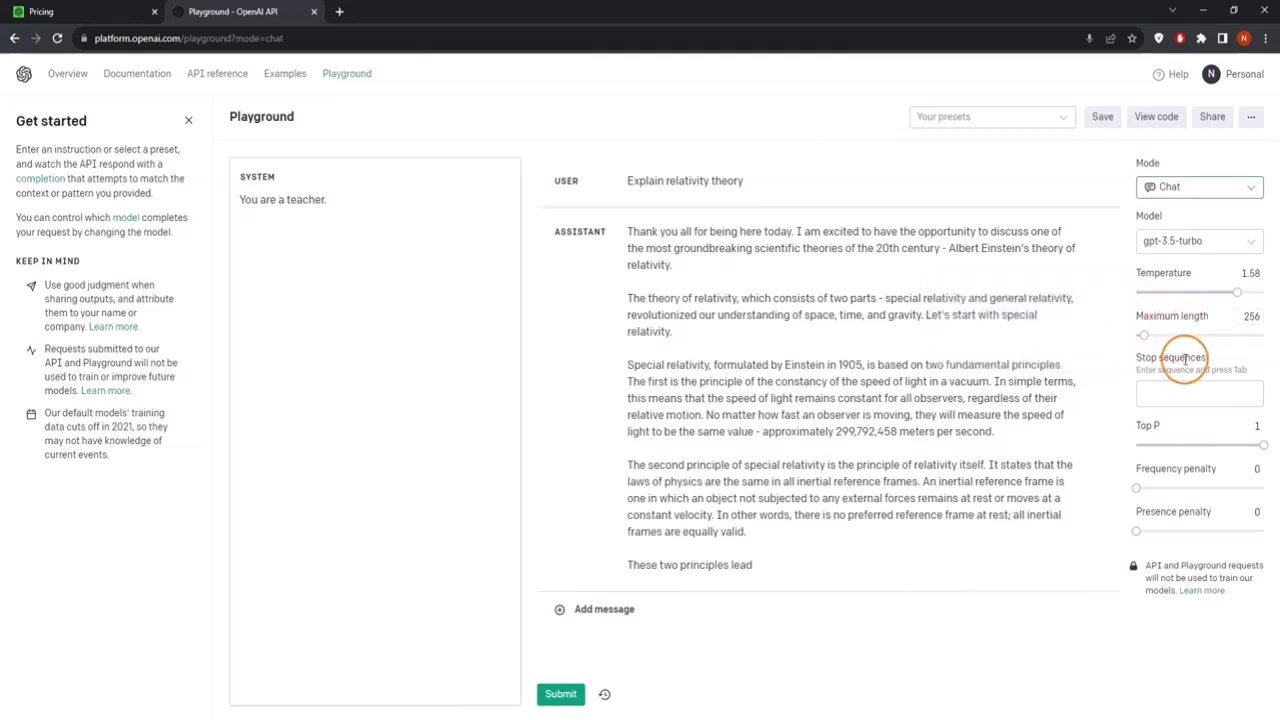
{"action": "mouse_move", "coordinate": [1185, 358]}
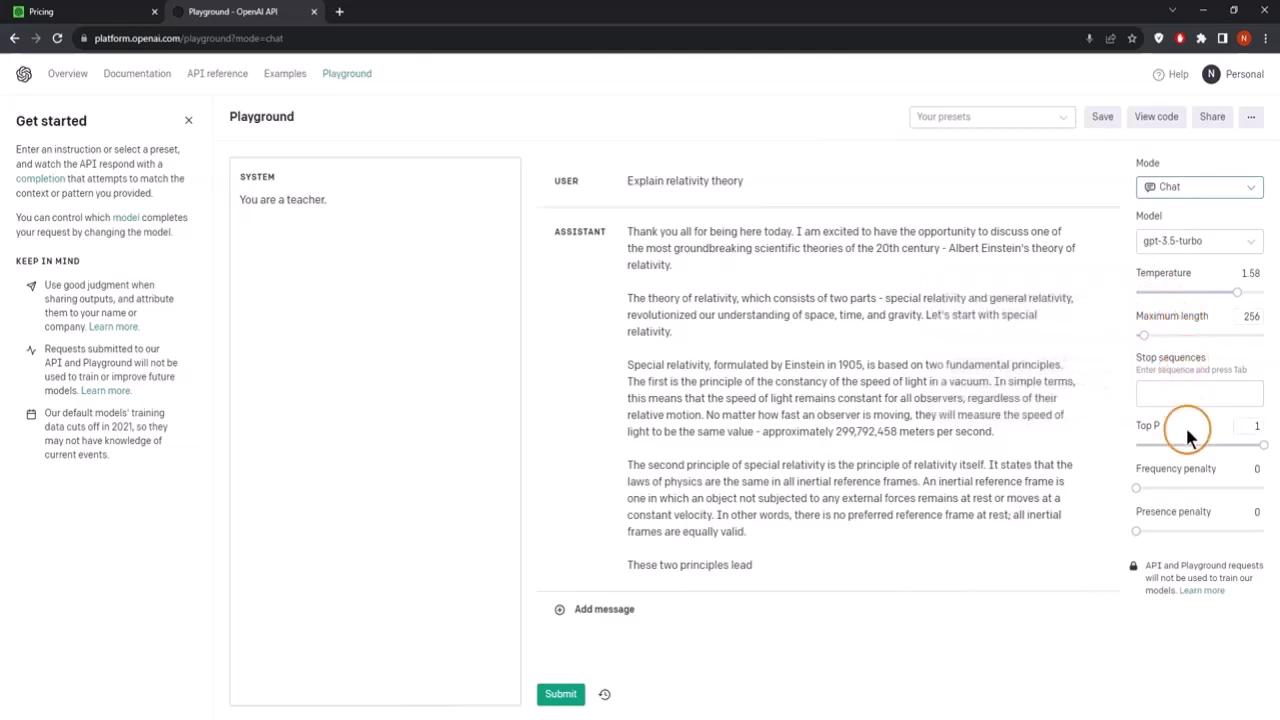
- Point out the Top P, Frequency penalty and Presence penalty settings, and set the maximum length to 10
{"action": "left_click_drag", "start_coordinate": [1146, 424], "coordinate": [1188, 528]}
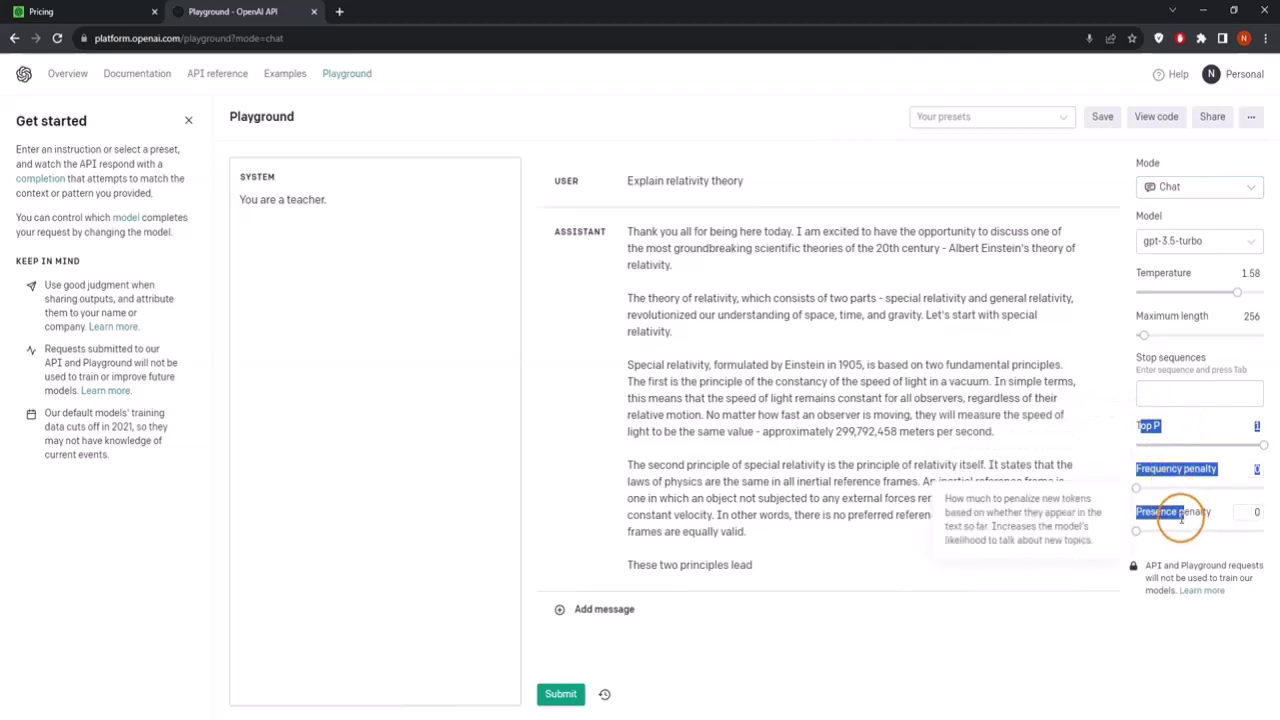
{"action": "left_click", "coordinate": [1178, 511]}
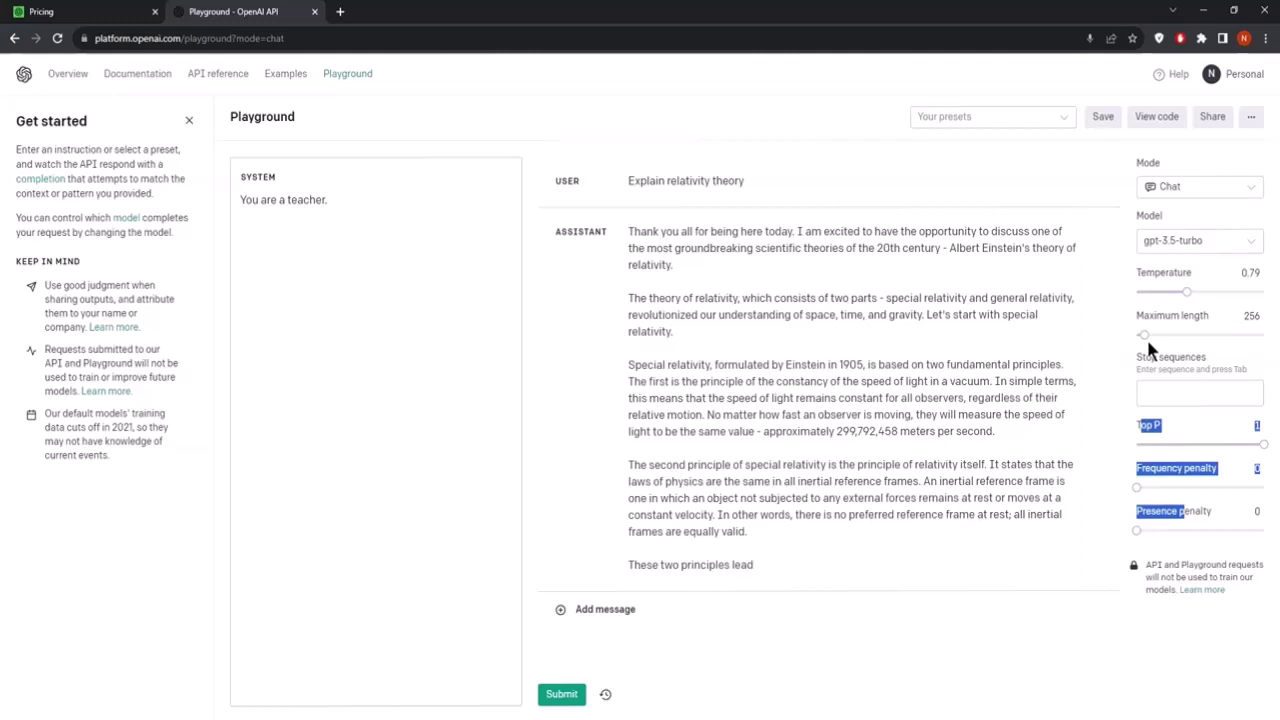
{"action": "mouse_move", "coordinate": [1165, 340]}
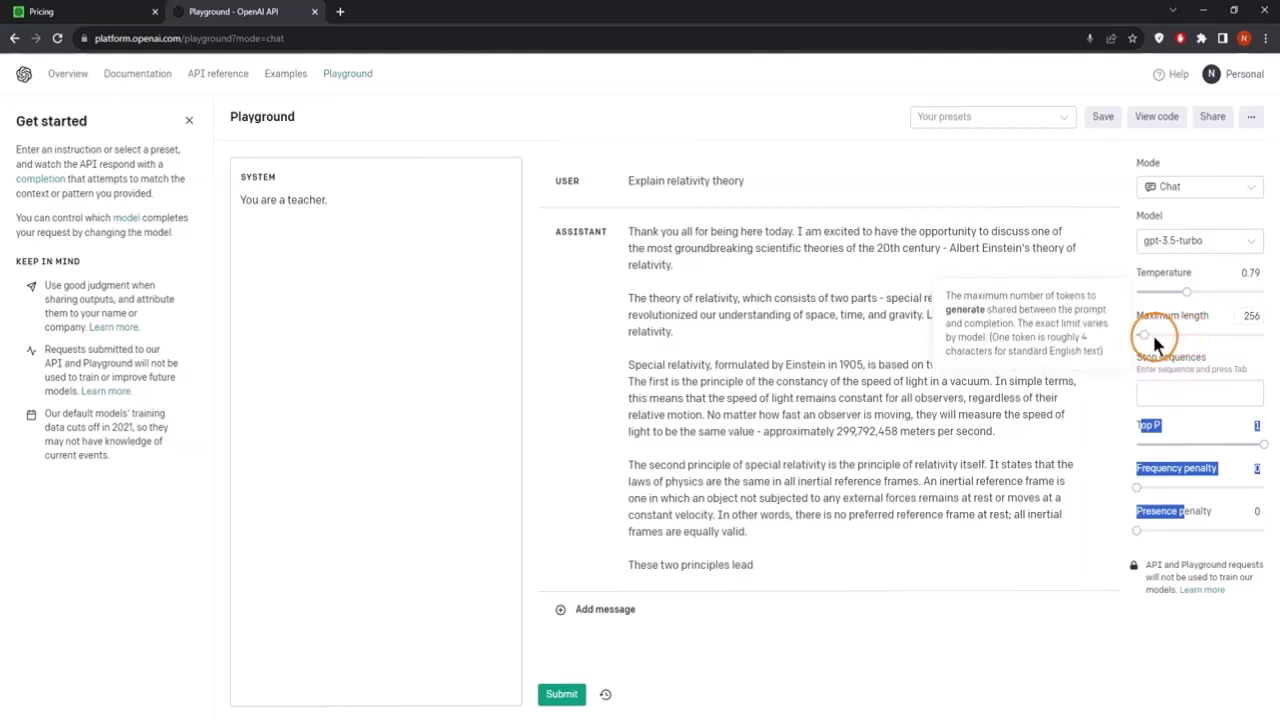
{"action": "left_click_drag", "start_coordinate": [1155, 343], "coordinate": [1142, 334]}
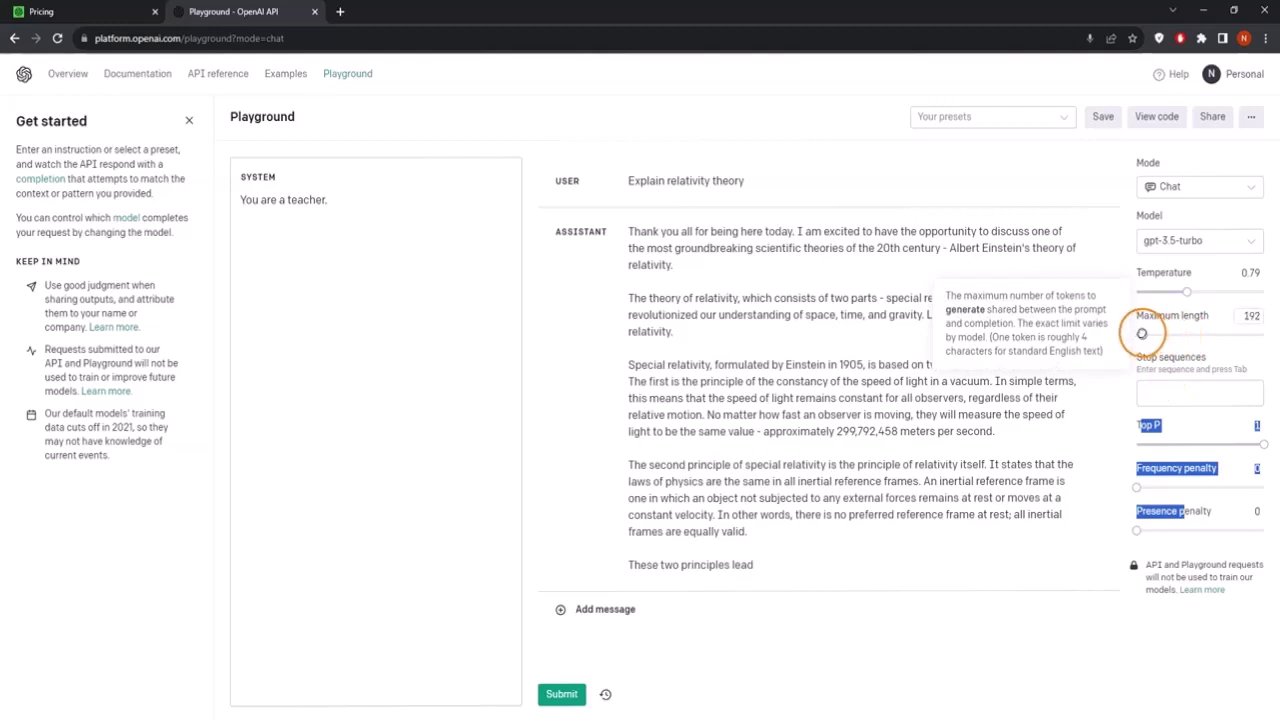
{"action": "double_click", "coordinate": [1252, 316]}
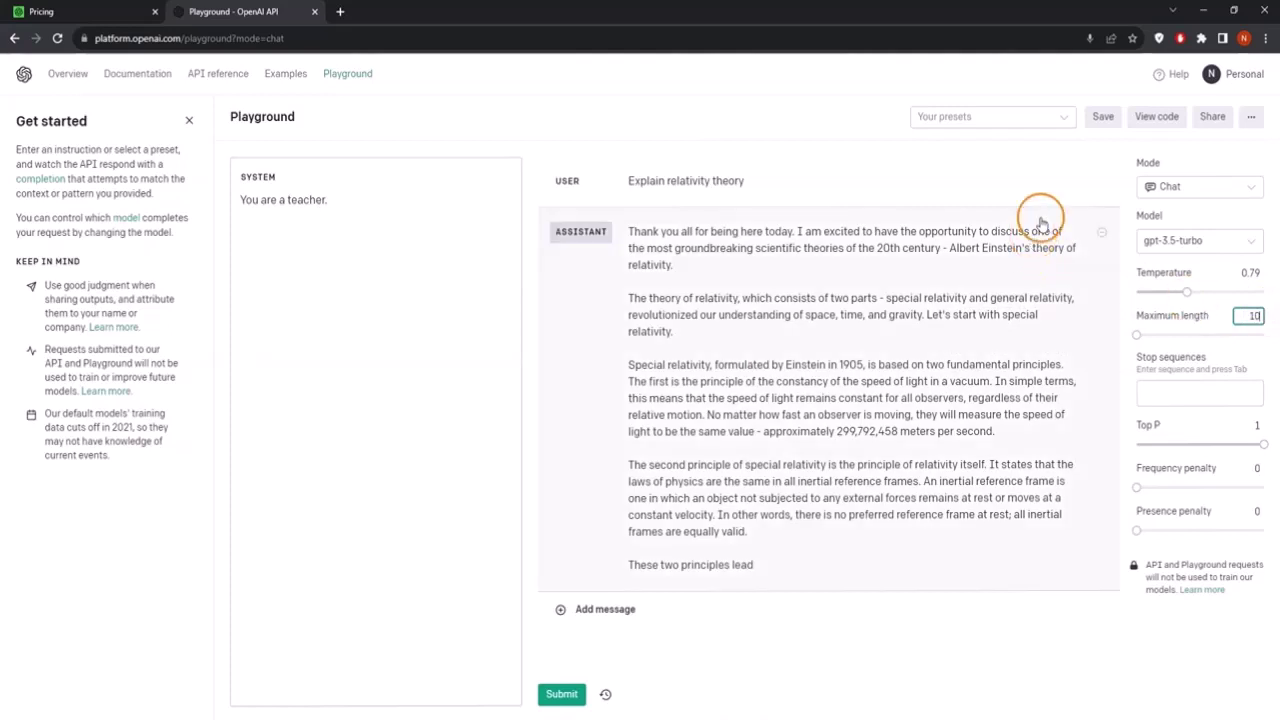
- Delete the assistant's long reply and resubmit "Explain relativity theory" under the 10-token limit
{"action": "left_click", "coordinate": [1103, 230]}
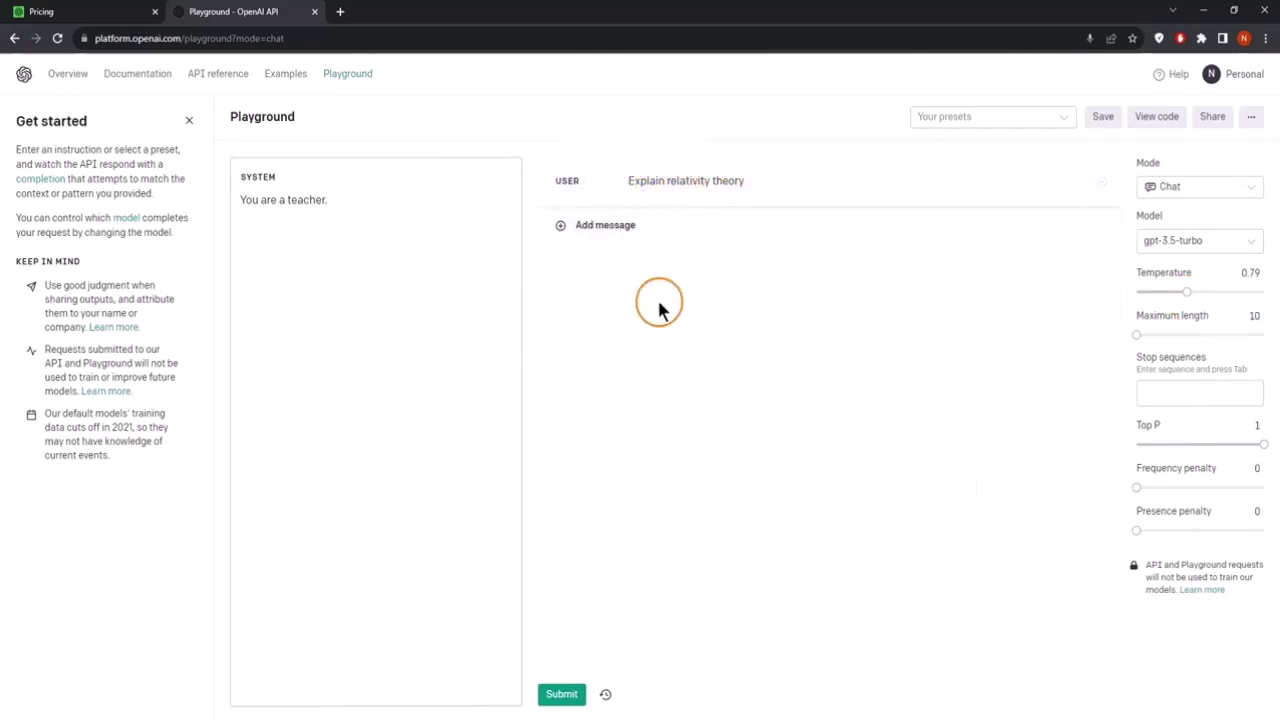
{"action": "left_click", "coordinate": [561, 694]}
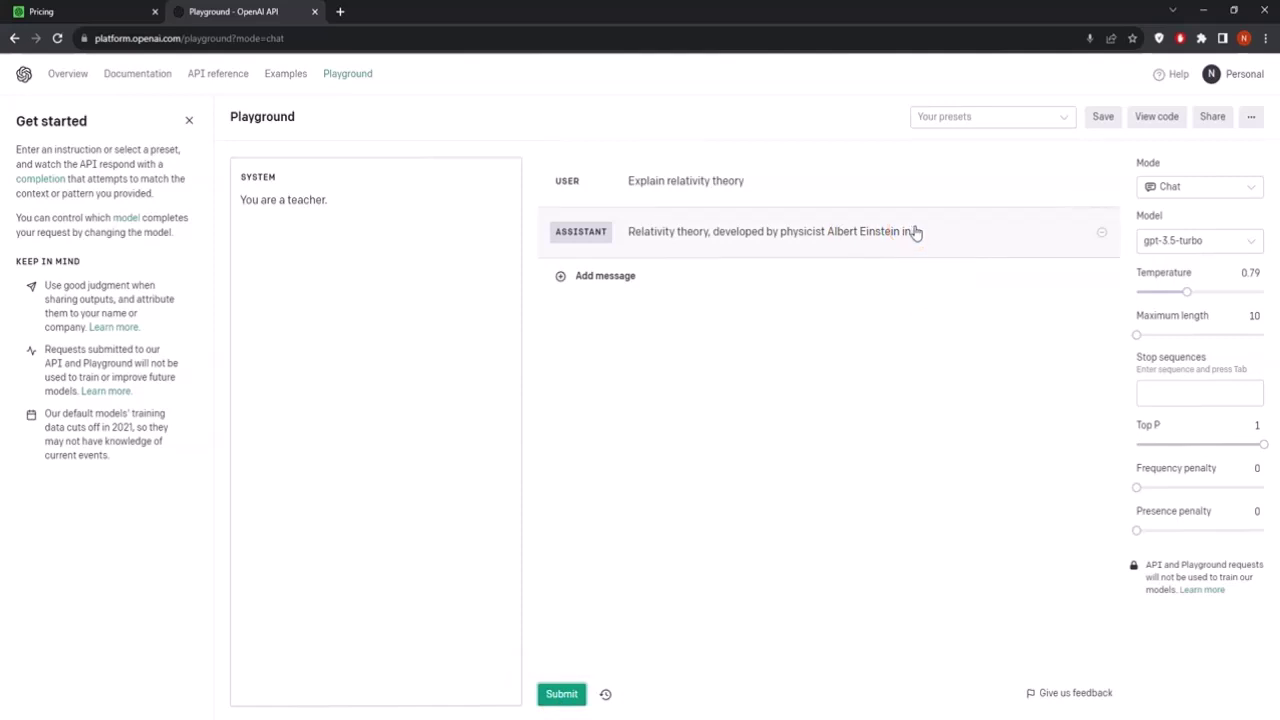
{"action": "left_click", "coordinate": [914, 233]}
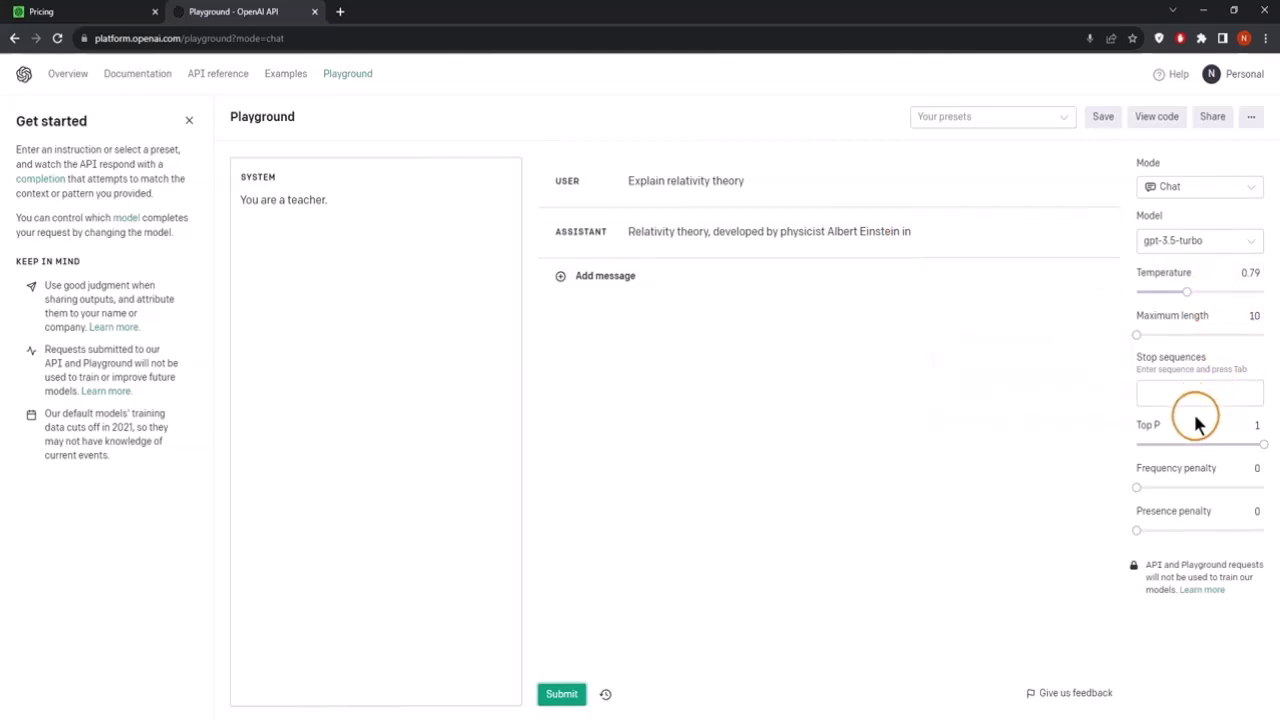
- Delete the assistant's cut-off reply and replace the user message with "Generate a list of 10 historic people."
{"action": "mouse_move", "coordinate": [1159, 393]}
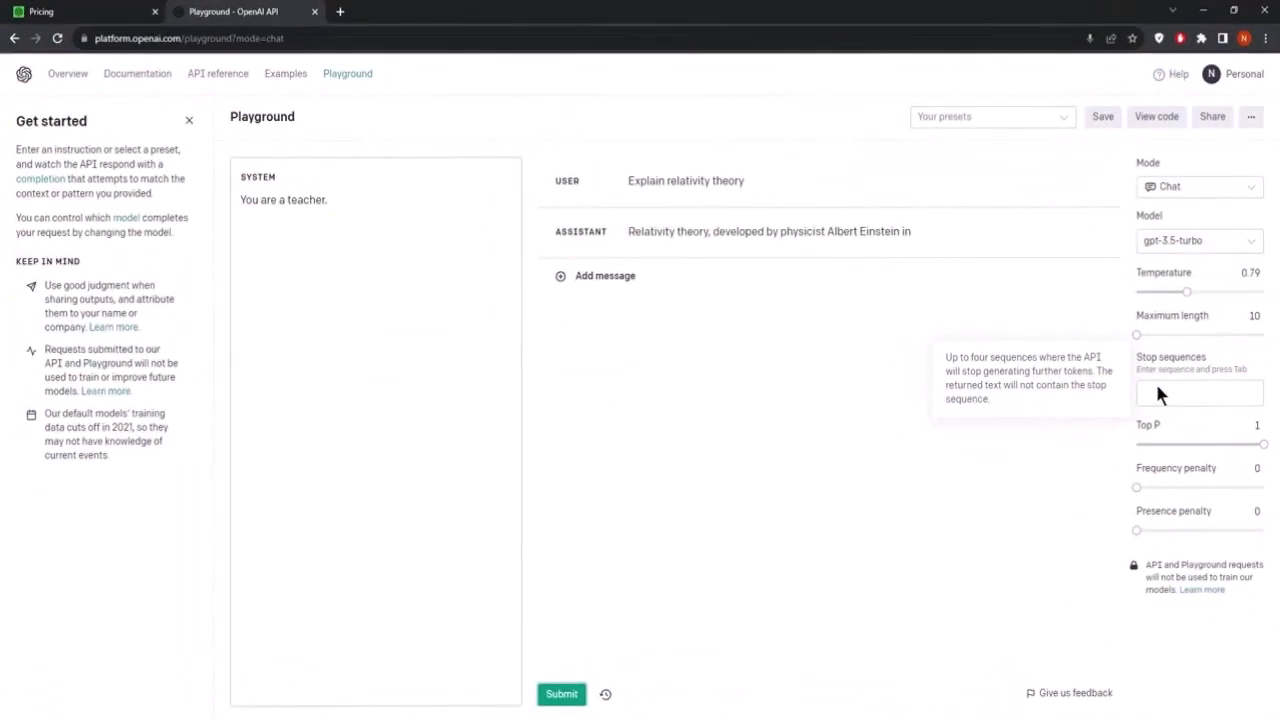
{"action": "mouse_move", "coordinate": [1136, 335]}
{"action": "left_mouse_down"}
{"action": "mouse_move", "coordinate": [1152, 338]}
{"action": "mouse_move", "coordinate": [1146, 348]}
{"action": "mouse_move", "coordinate": [1266, 335]}
{"action": "mouse_move", "coordinate": [1137, 335]}
{"action": "left_mouse_up"}
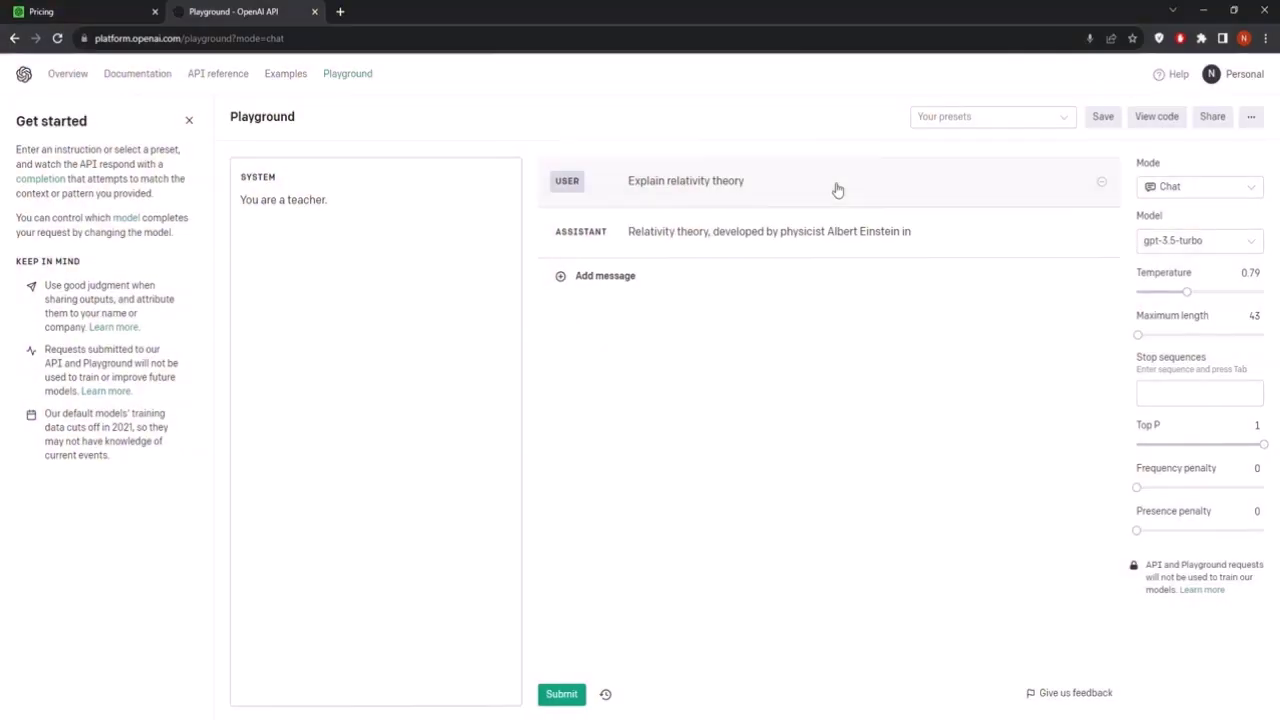
{"action": "mouse_move", "coordinate": [1174, 400]}
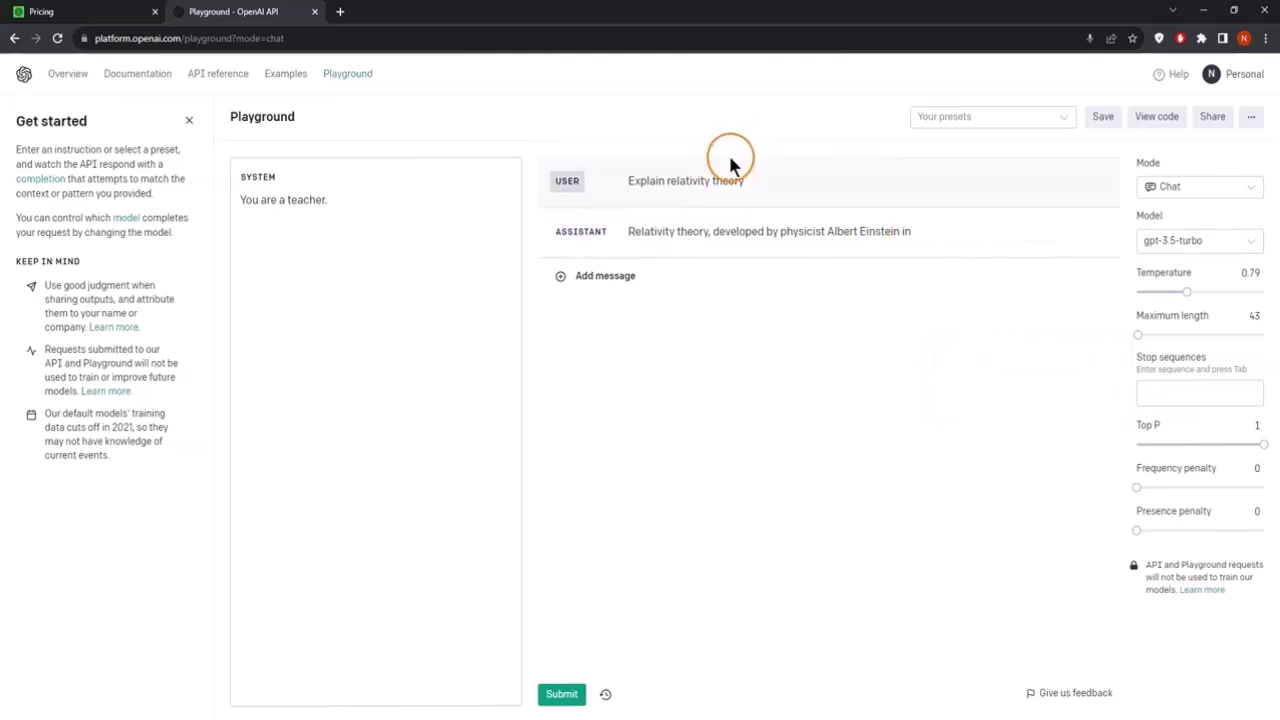
{"action": "left_click", "coordinate": [1103, 240]}
{"action": "left_click", "coordinate": [691, 180]}
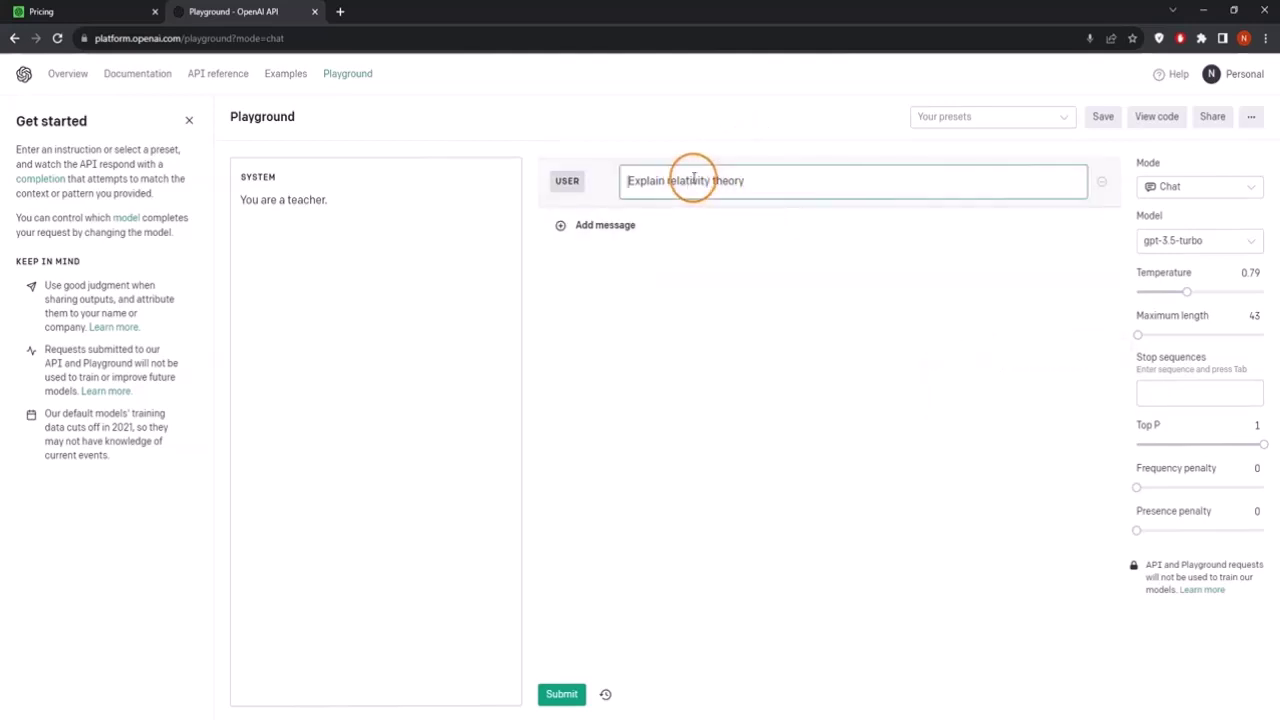
{"action": "left_click", "coordinate": [663, 180]}
{"action": "triple_click", "coordinate": [792, 181]}
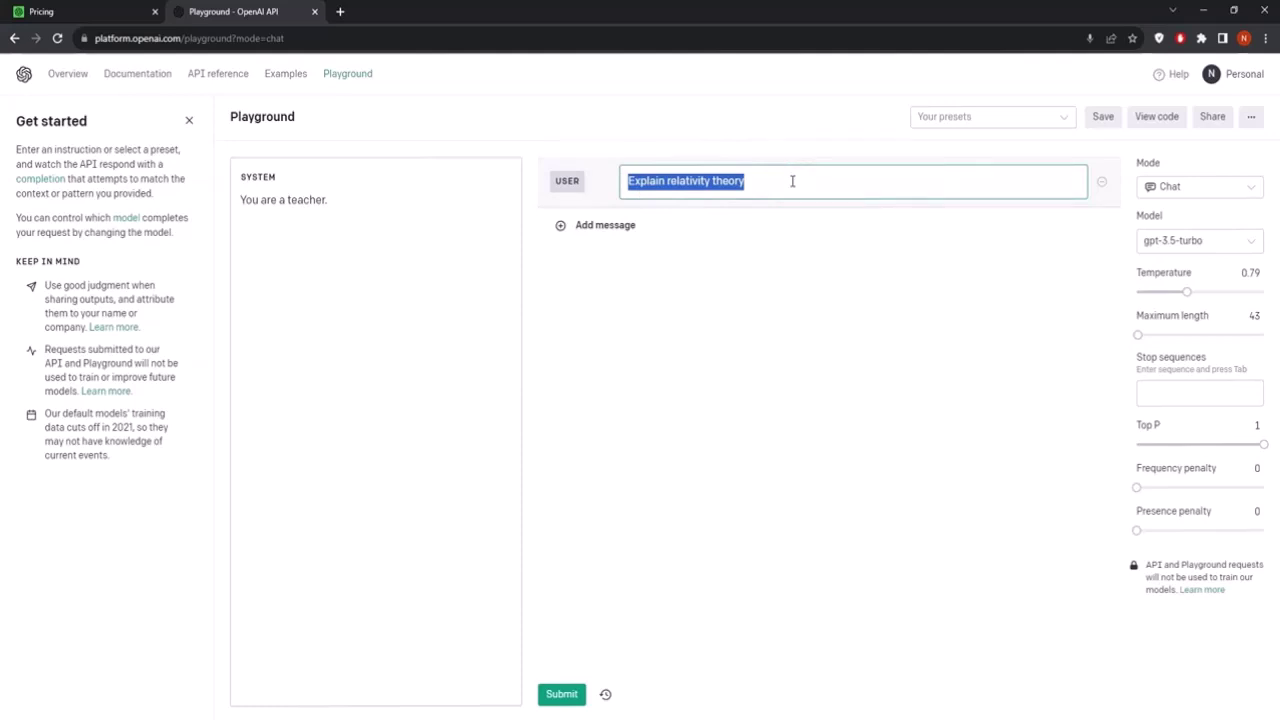
{"action": "type", "text": "Generate a list of historic people."}
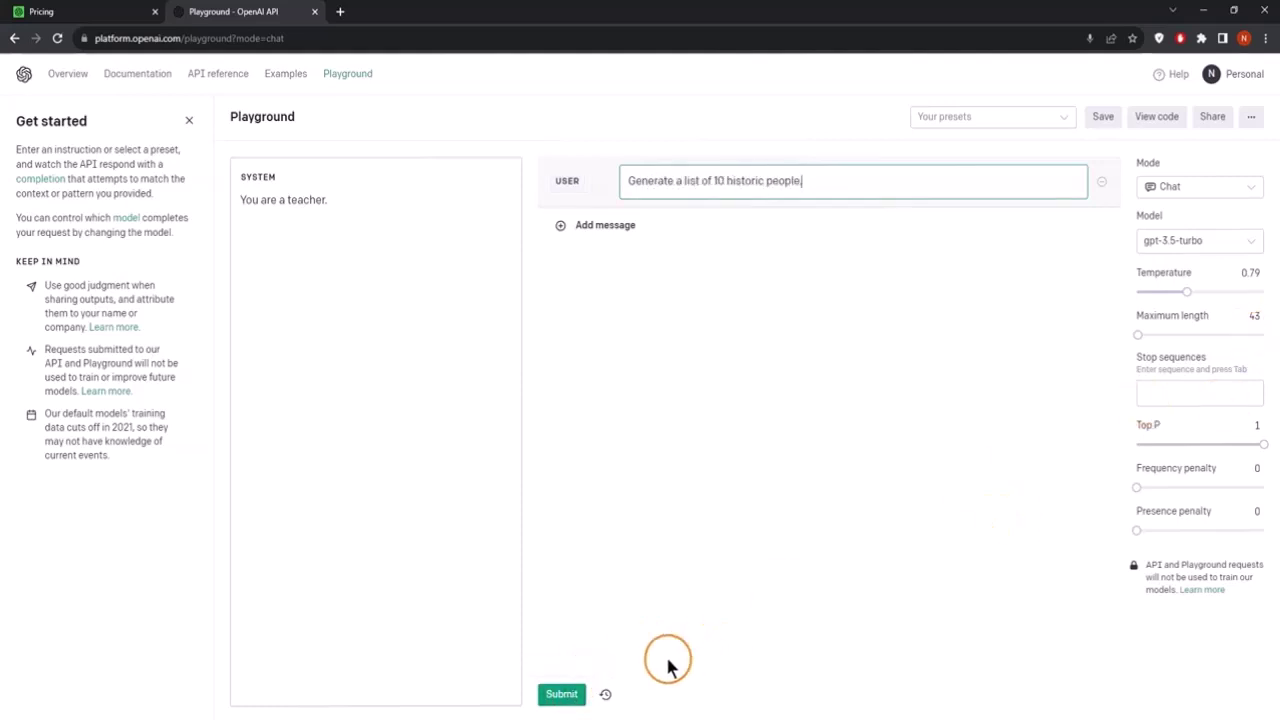
- Raise the maximum length to 427 and submit the historic people prompt
{"action": "mouse_move", "coordinate": [1140, 331]}
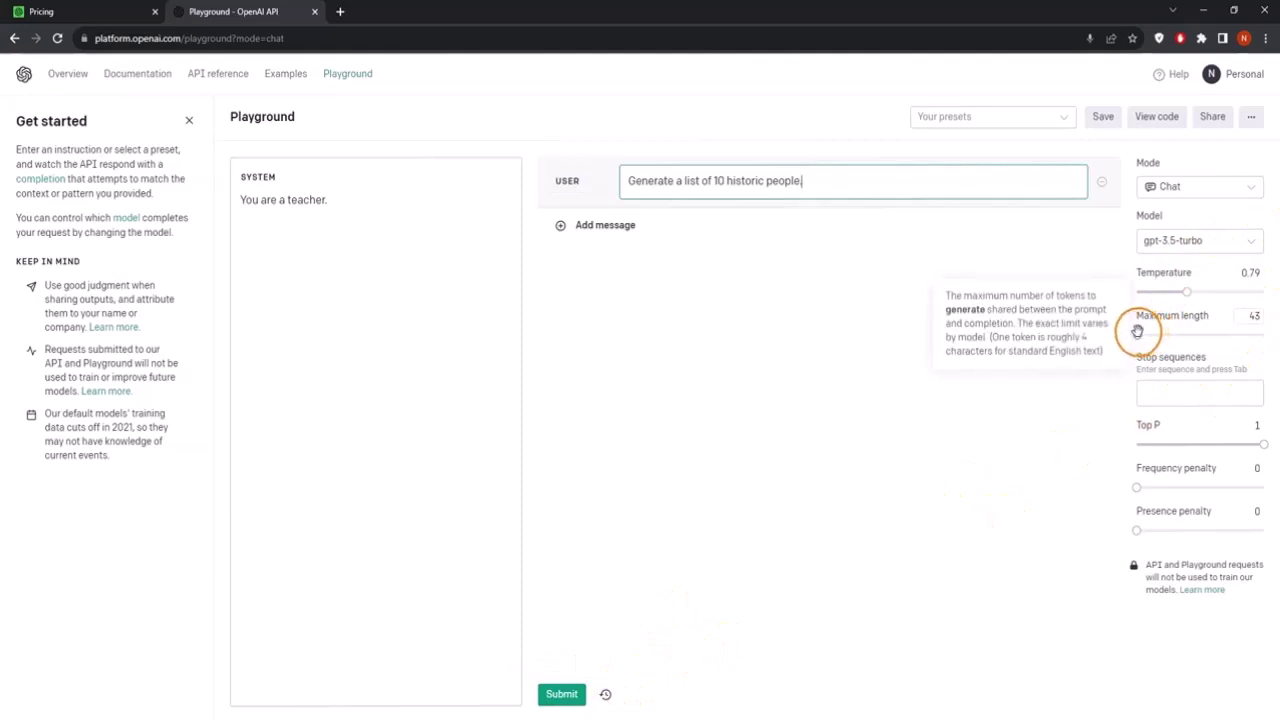
{"action": "left_click_drag", "start_coordinate": [1140, 331], "coordinate": [1149, 334]}
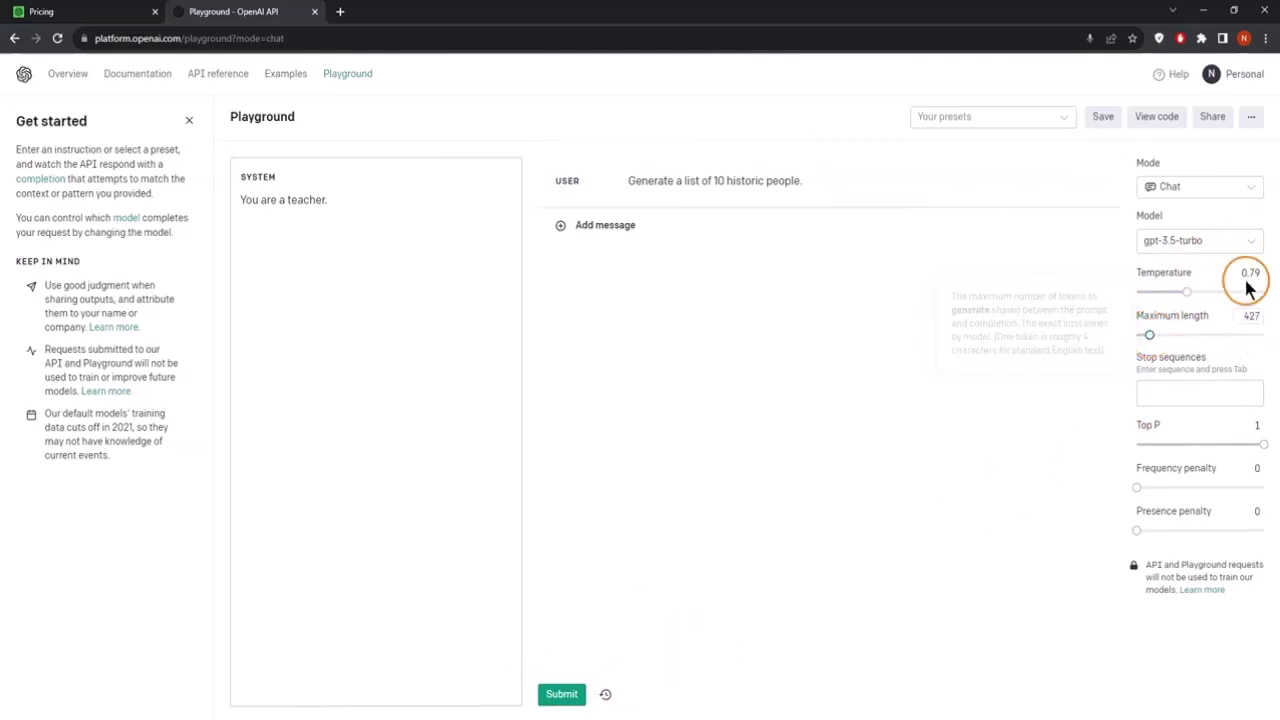
{"action": "left_click", "coordinate": [566, 694]}
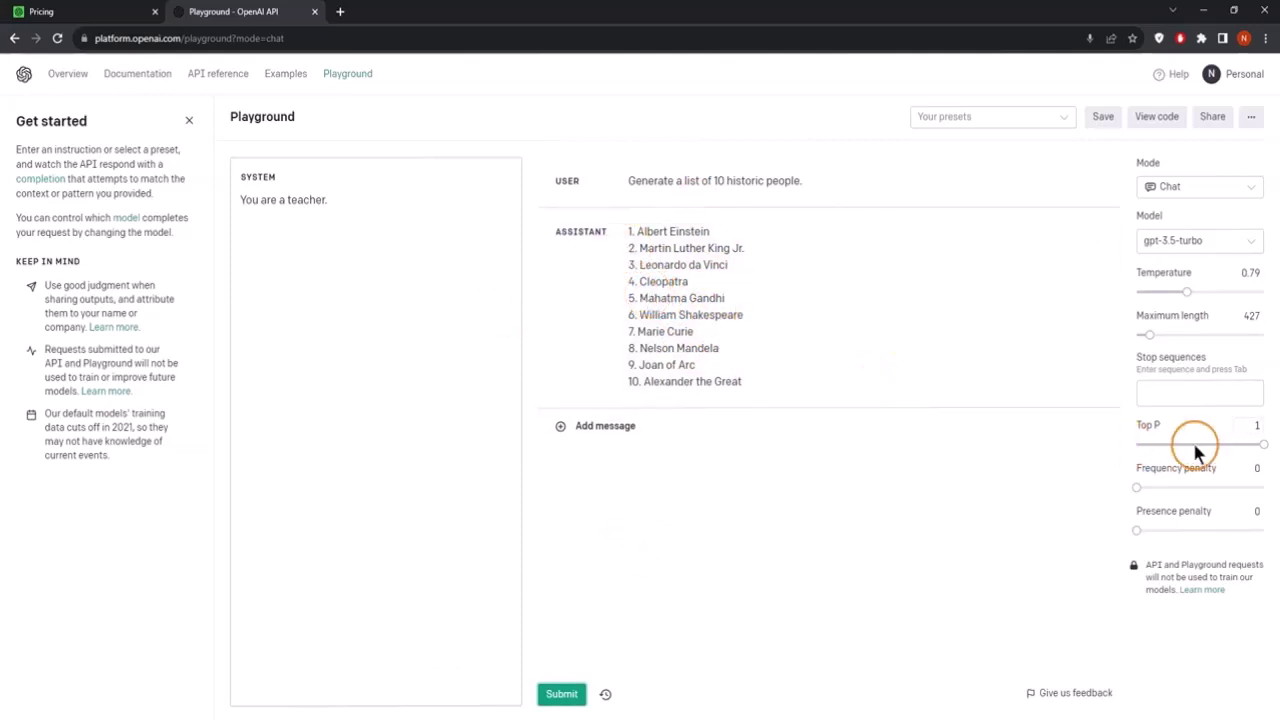
- Add "6." as a stop sequence
{"action": "left_click", "coordinate": [1178, 398]}
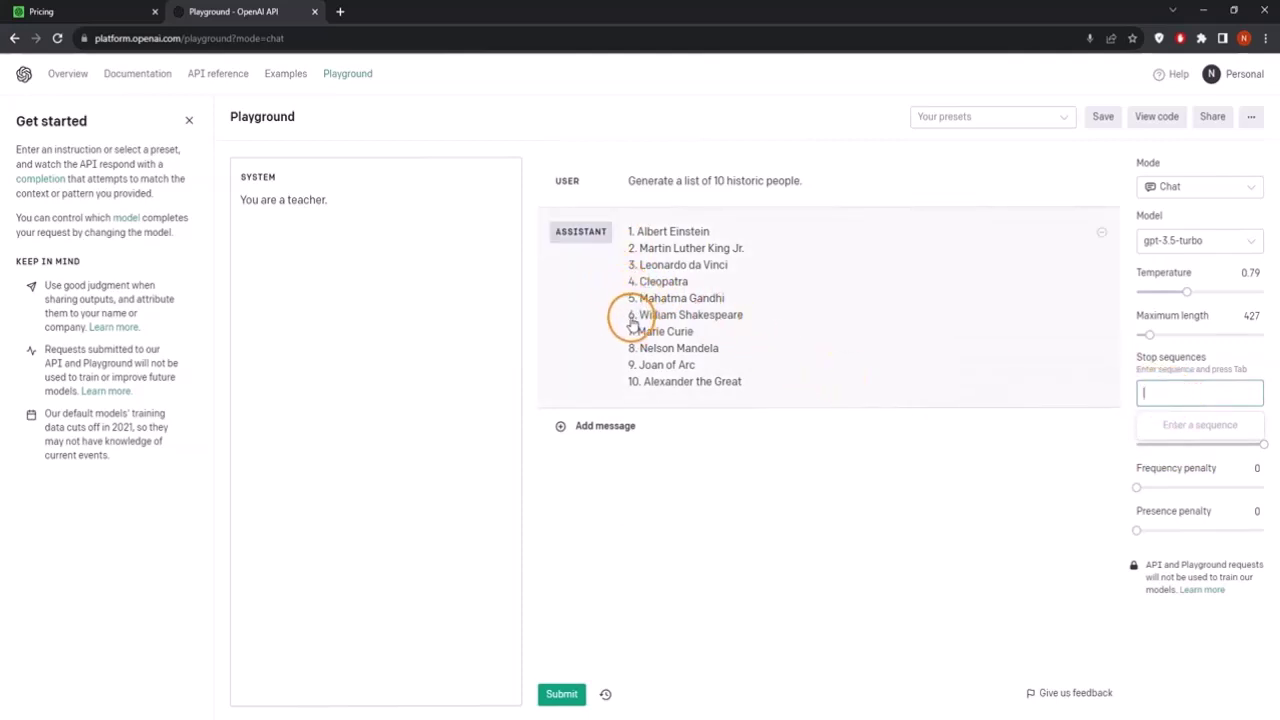
{"action": "left_click", "coordinate": [1184, 396]}
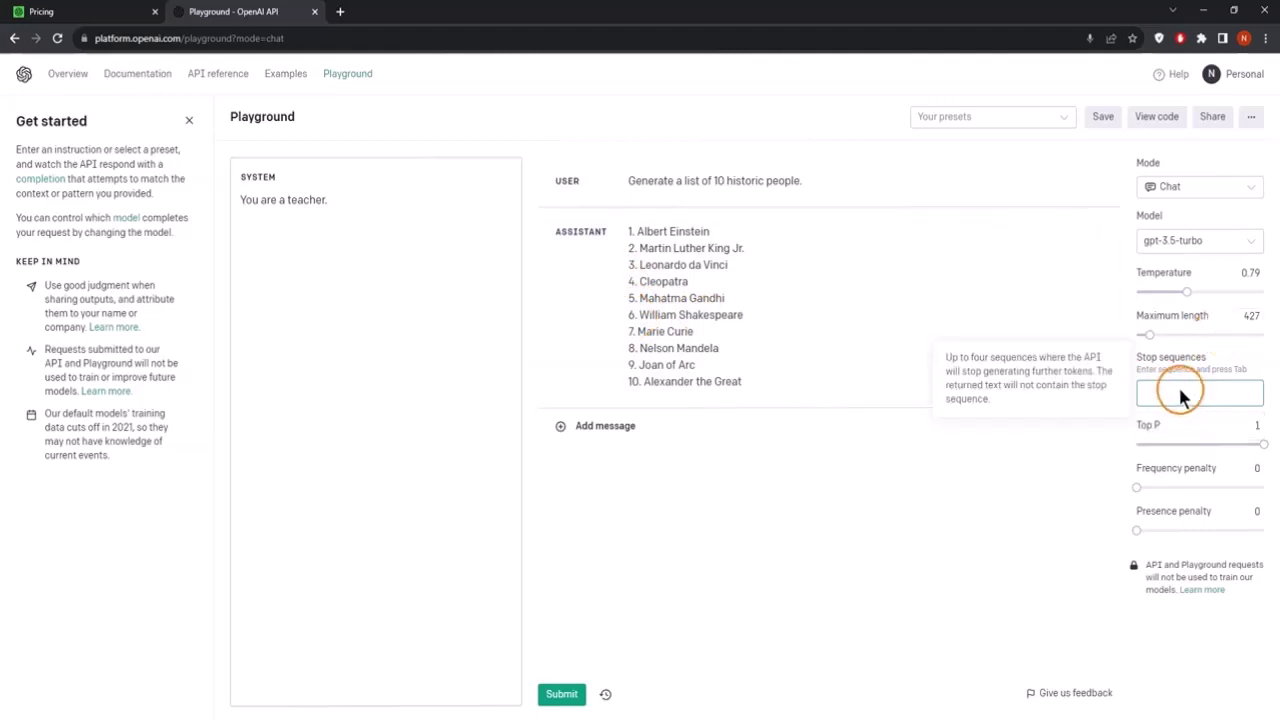
{"action": "type", "text": "6."}
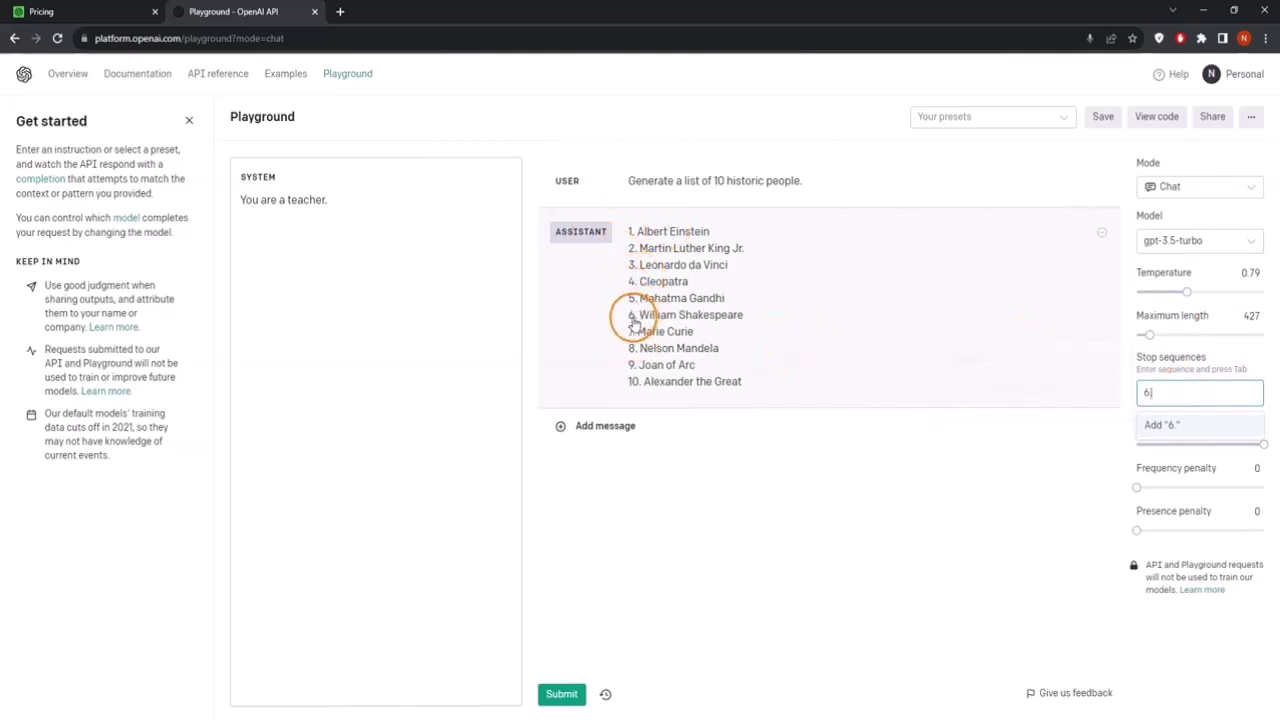
{"action": "left_click", "coordinate": [1186, 402]}
{"action": "type", "text": "6."}
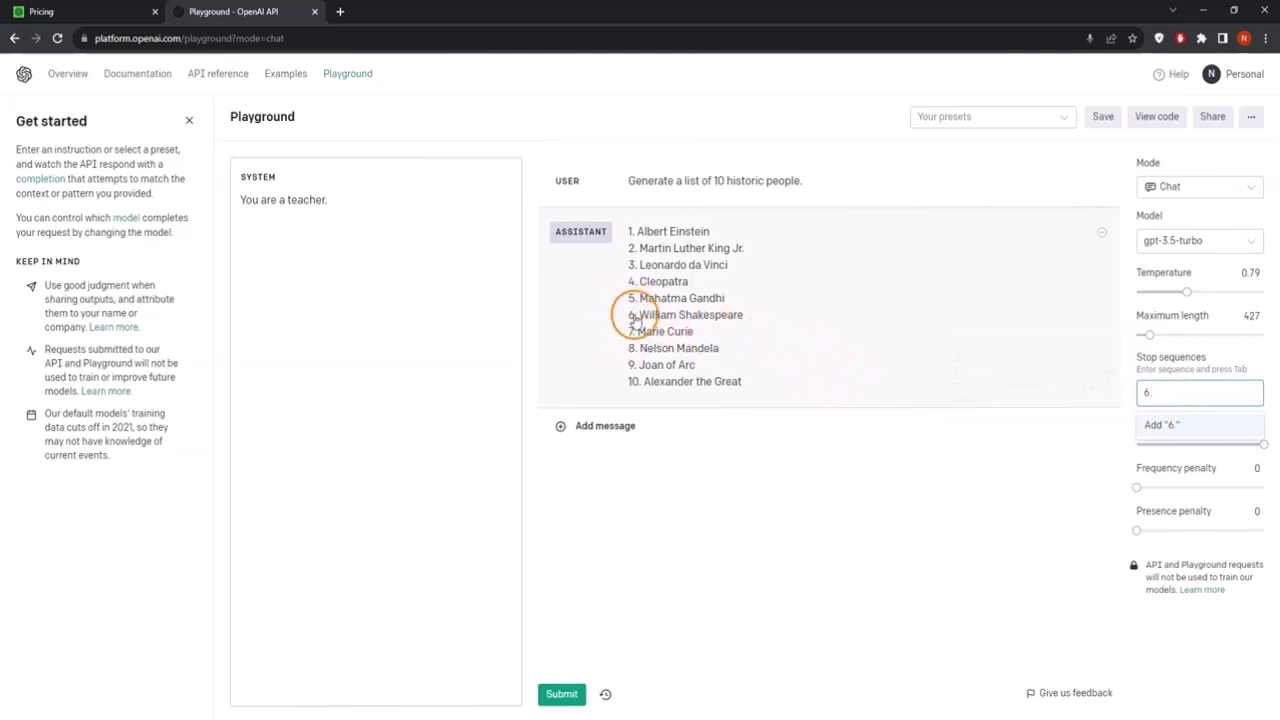
{"action": "left_click", "coordinate": [1188, 425]}
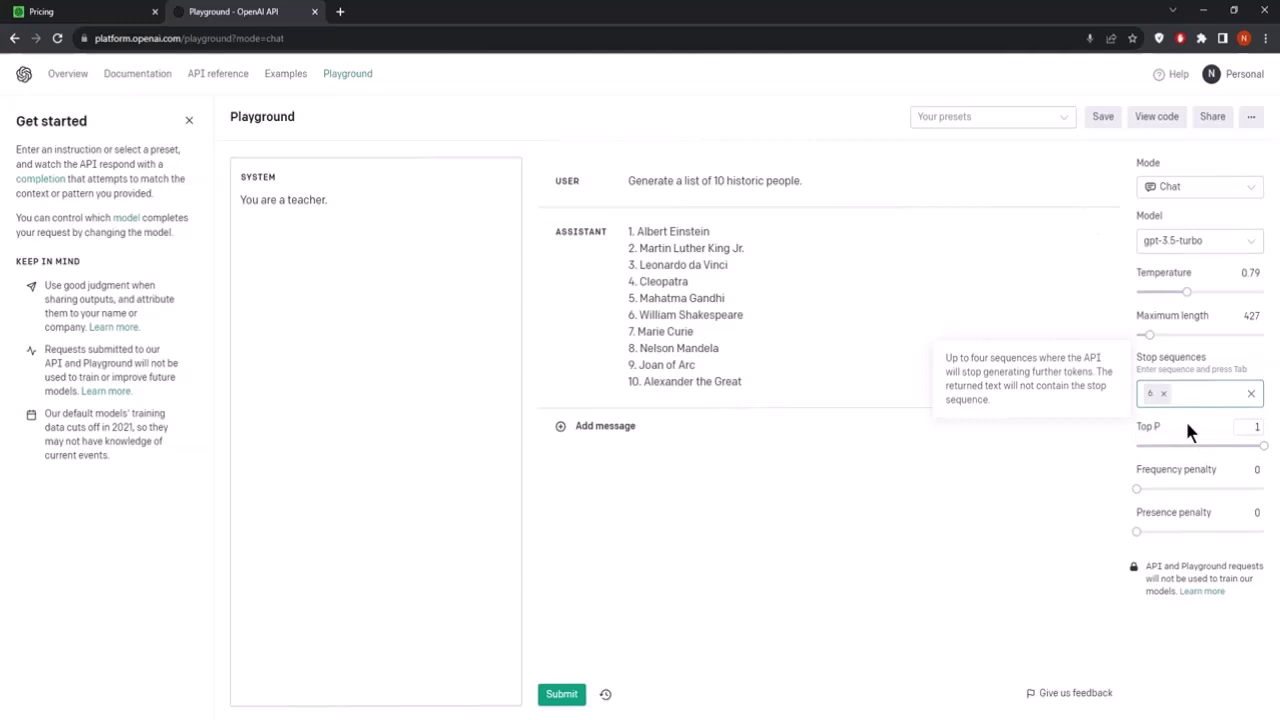
- Add "Cleopatra" as a second stop sequence
{"action": "left_click", "coordinate": [1184, 402]}
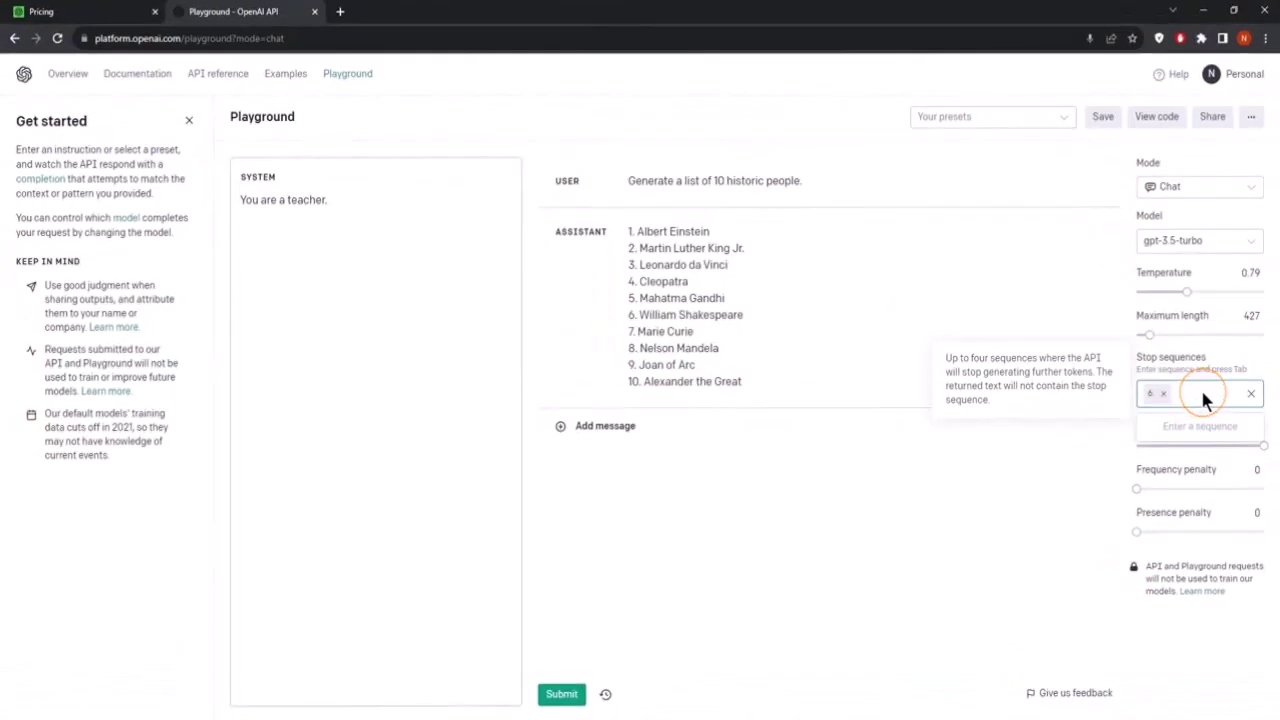
{"action": "type", "text": "Cleopatra"}
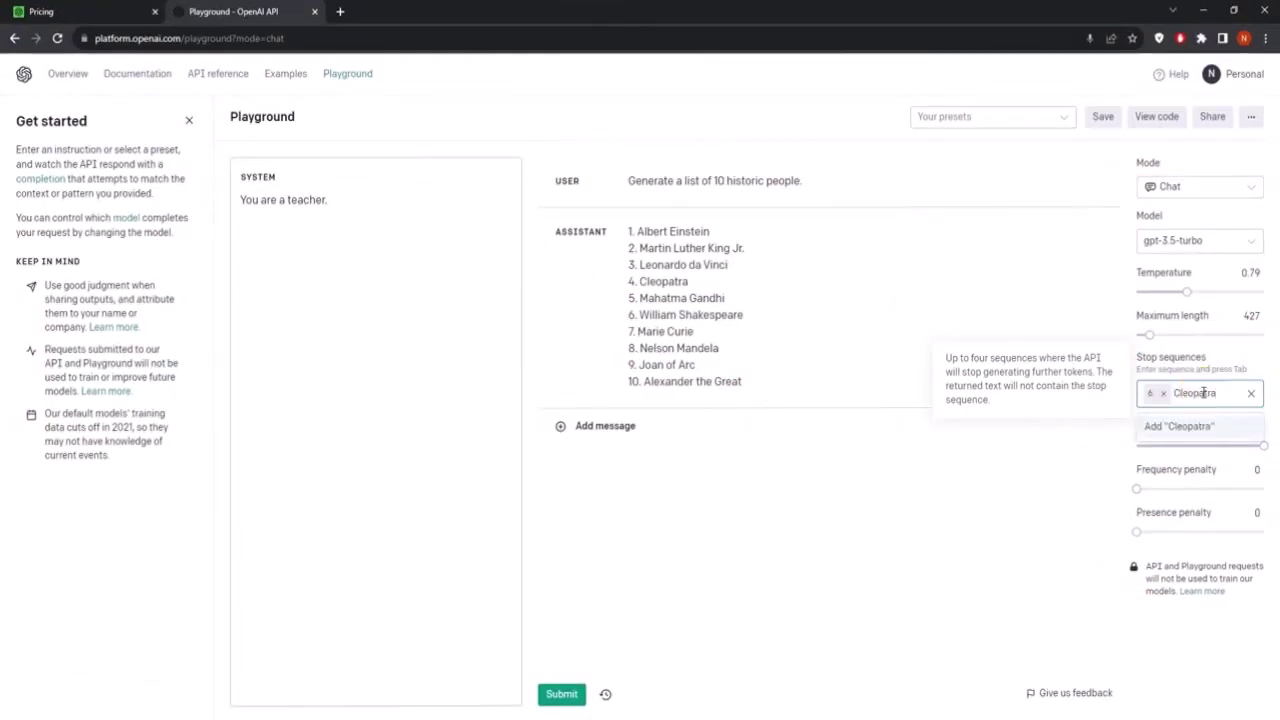
{"action": "key", "text": "Tab"}
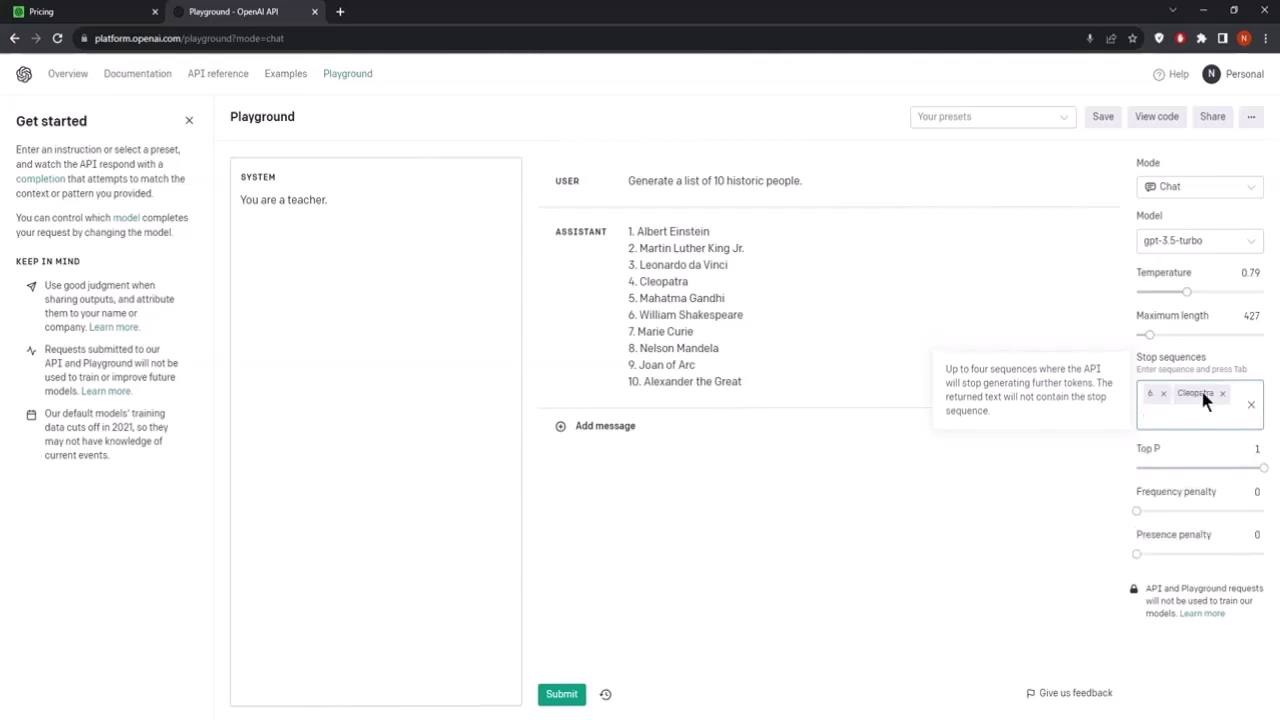
- Delete the assistant's list and resubmit the prompt with both stop sequences active
{"action": "left_click", "coordinate": [818, 595]}
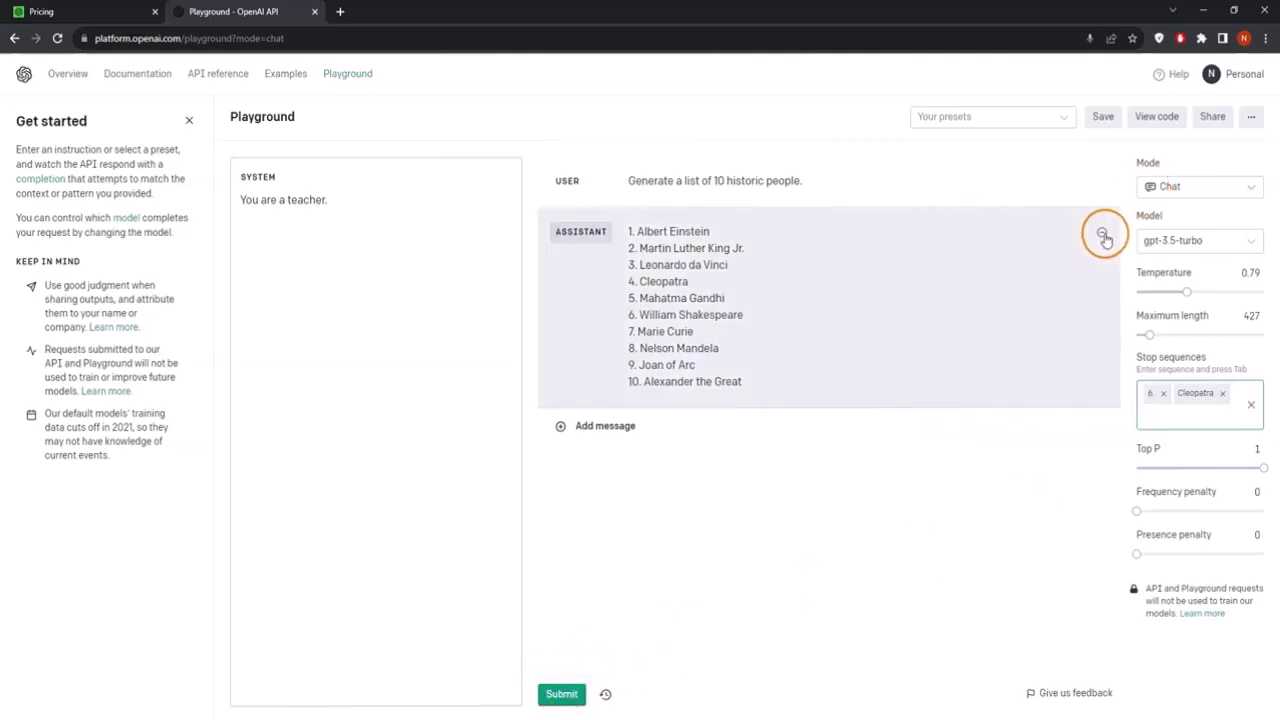
{"action": "left_click", "coordinate": [1103, 235]}
{"action": "left_click", "coordinate": [563, 693]}
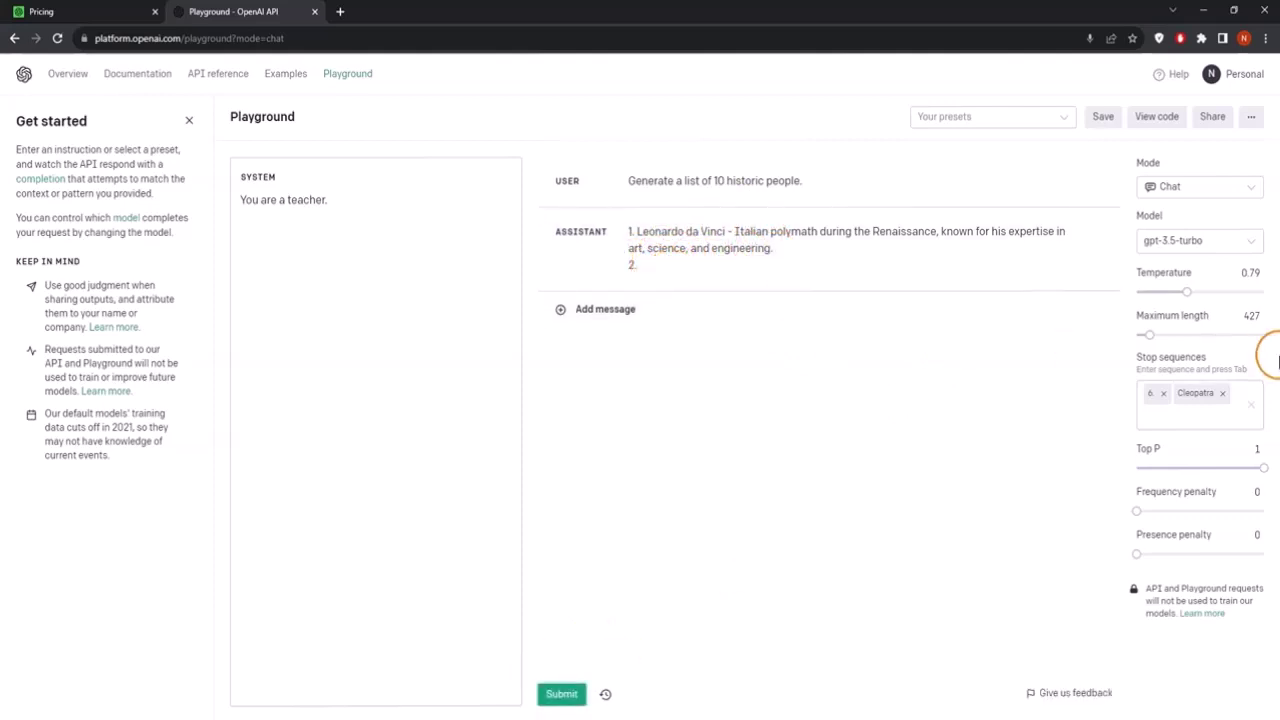
- Remove the "Cleopatra" stop sequence and regenerate the assistant's list with only "6." as the stop sequence
{"action": "left_click", "coordinate": [1222, 395]}
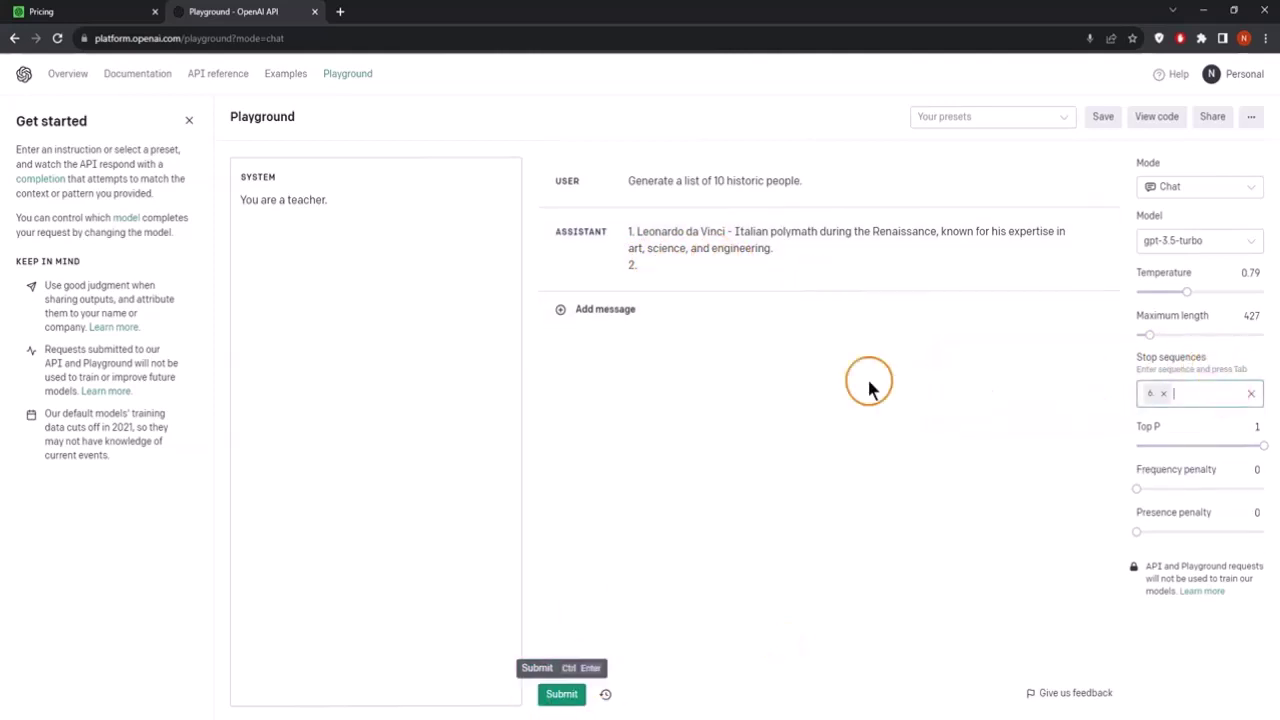
{"action": "left_click", "coordinate": [1103, 234]}
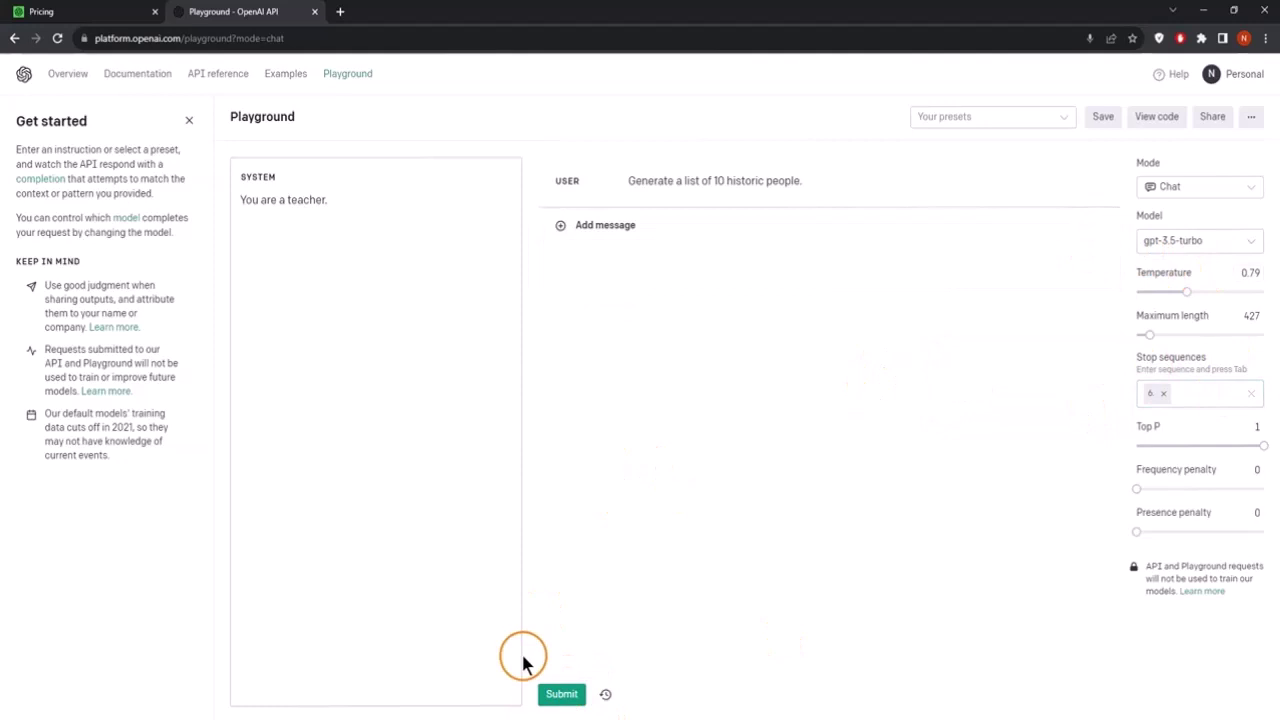
{"action": "left_click", "coordinate": [562, 700]}
{"action": "left_click", "coordinate": [733, 292]}
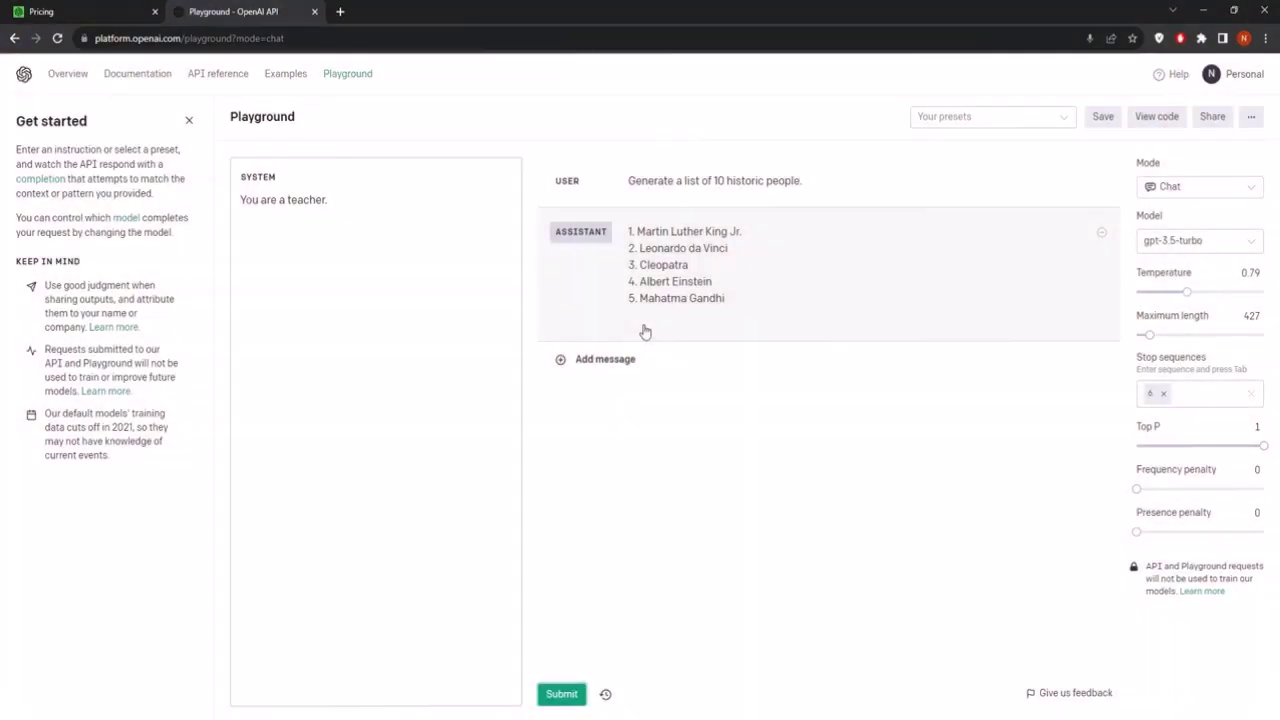
- Read the description of the Top P parameter
{"action": "left_click", "coordinate": [1153, 429]}
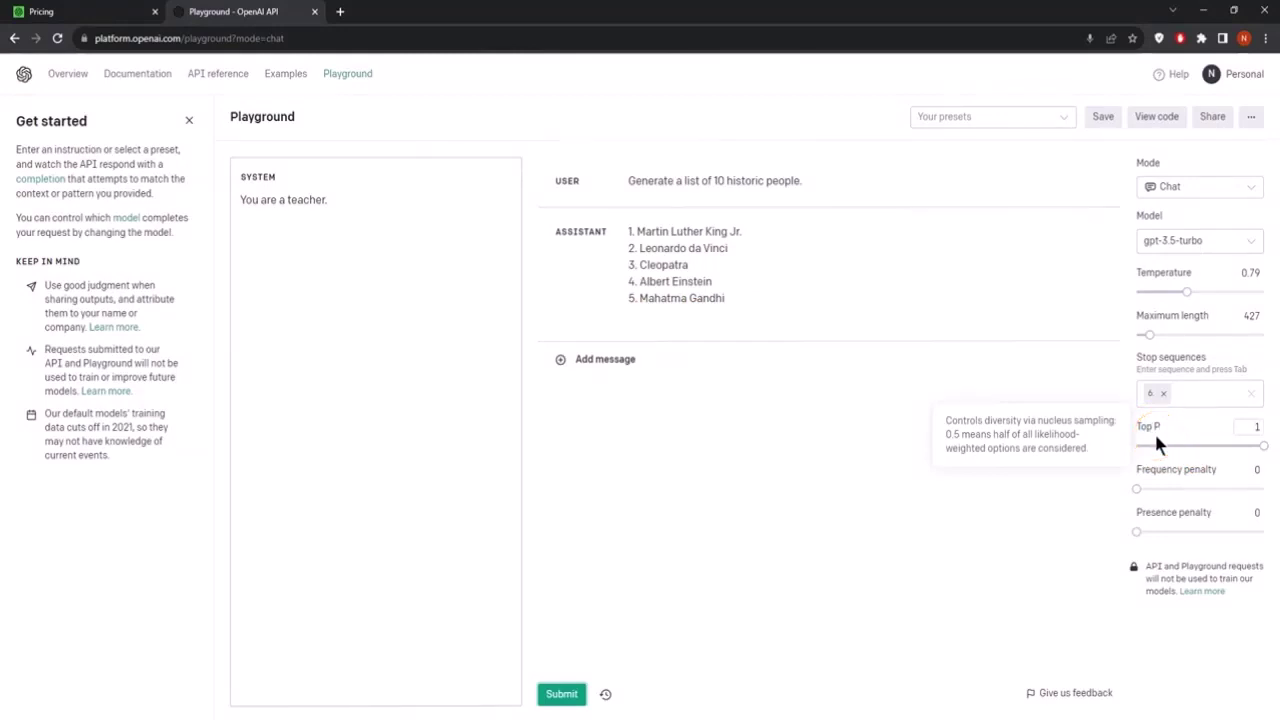
{"action": "left_click", "coordinate": [1154, 432]}
{"action": "left_click", "coordinate": [985, 128]}
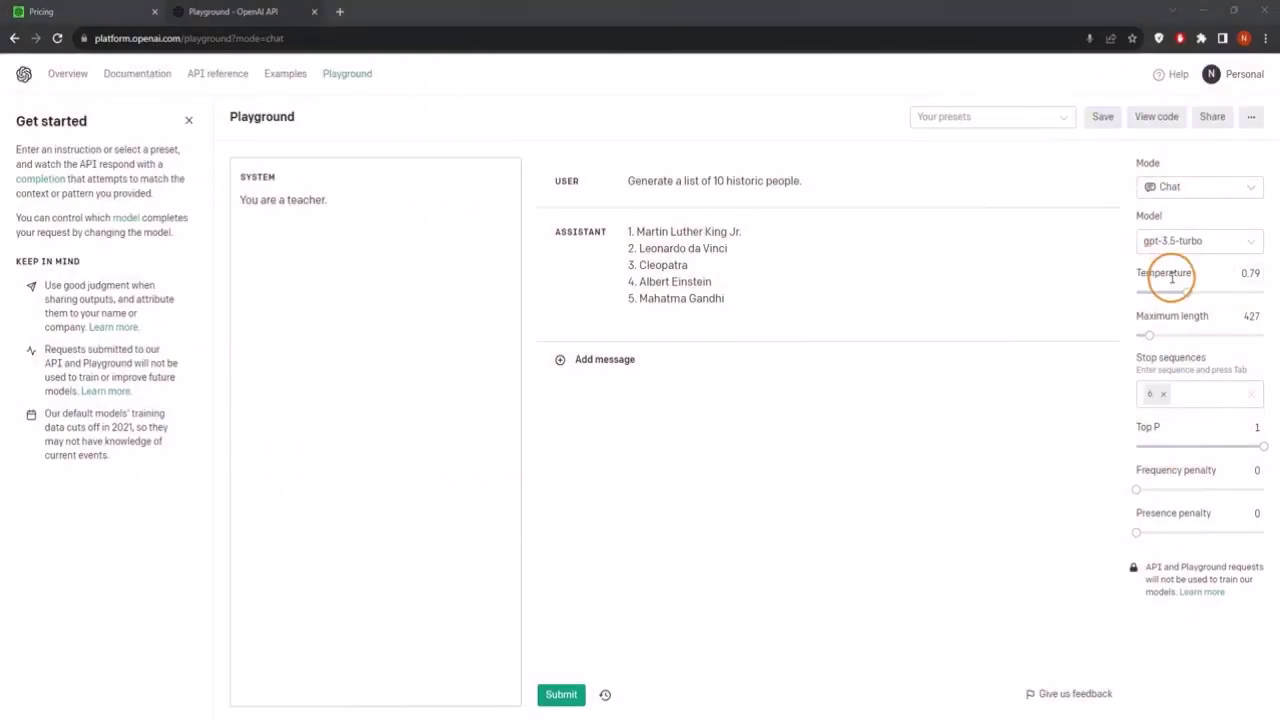
- Review the Temperature description, try a temperature of 0.93, and lower it to 0.21
{"action": "mouse_move", "coordinate": [1171, 277]}
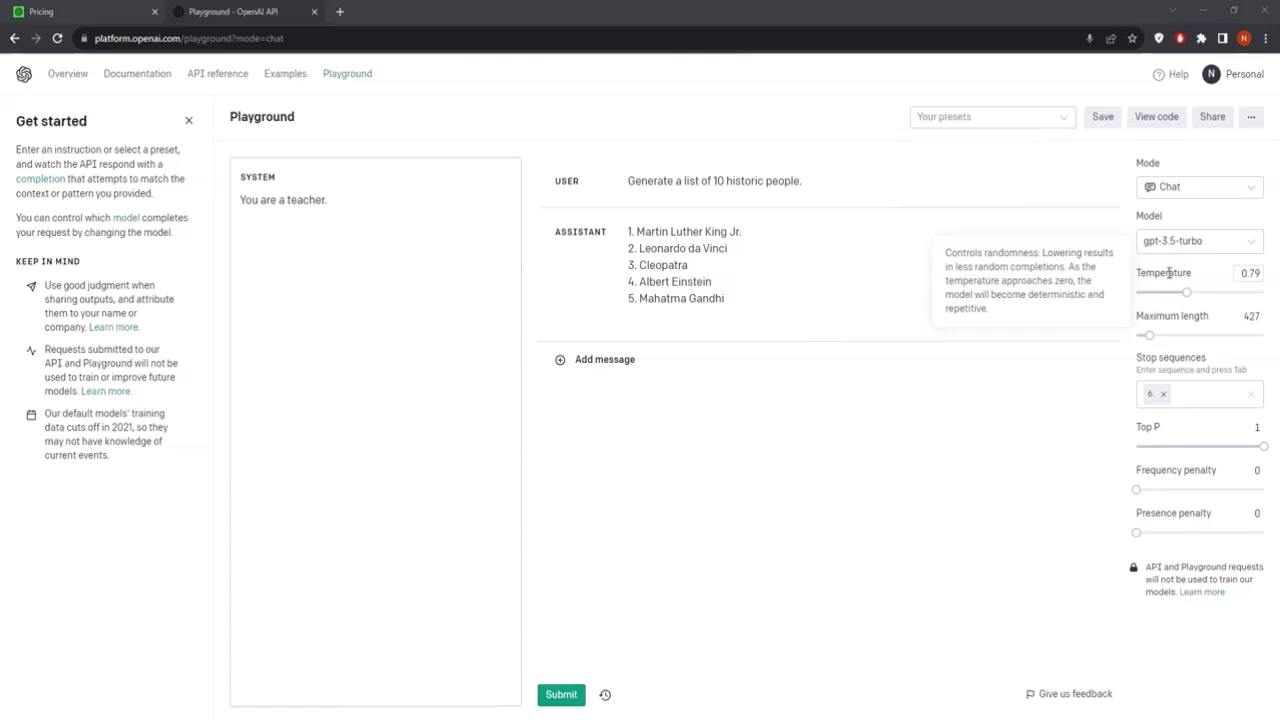
{"action": "left_click_drag", "start_coordinate": [1186, 291], "coordinate": [1195, 290]}
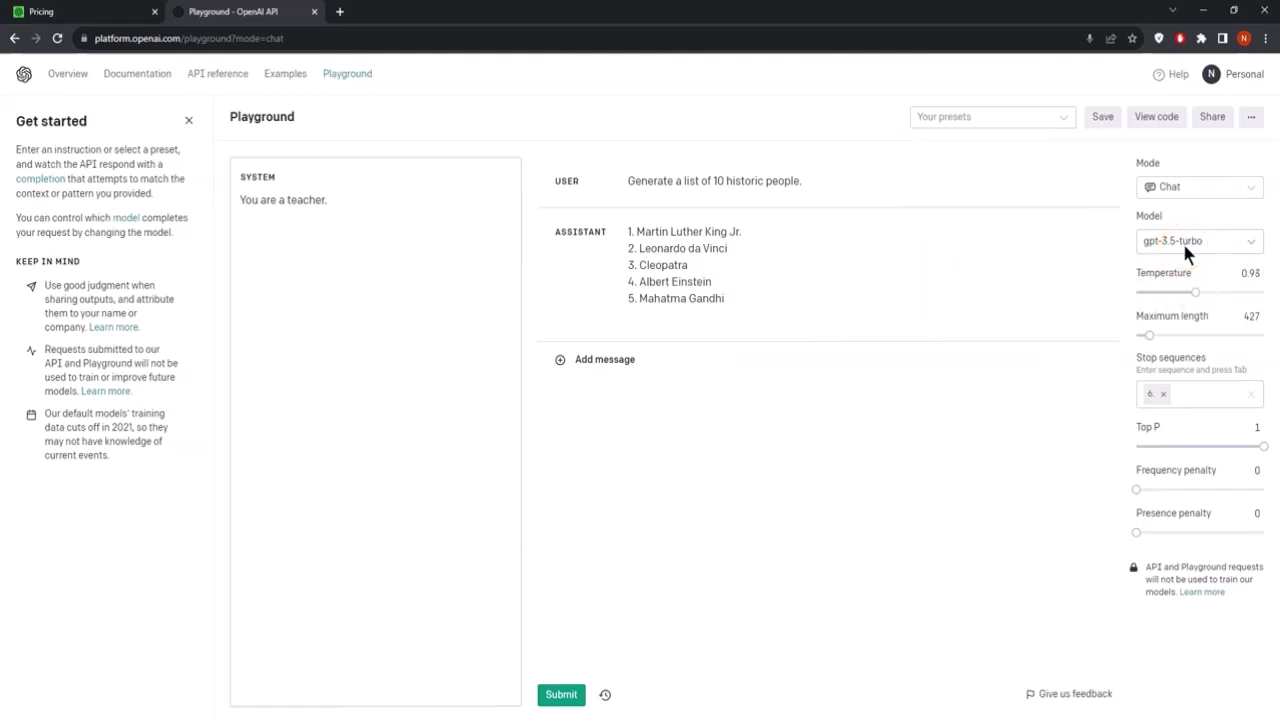
{"action": "left_click_drag", "start_coordinate": [1195, 291], "coordinate": [1152, 291]}
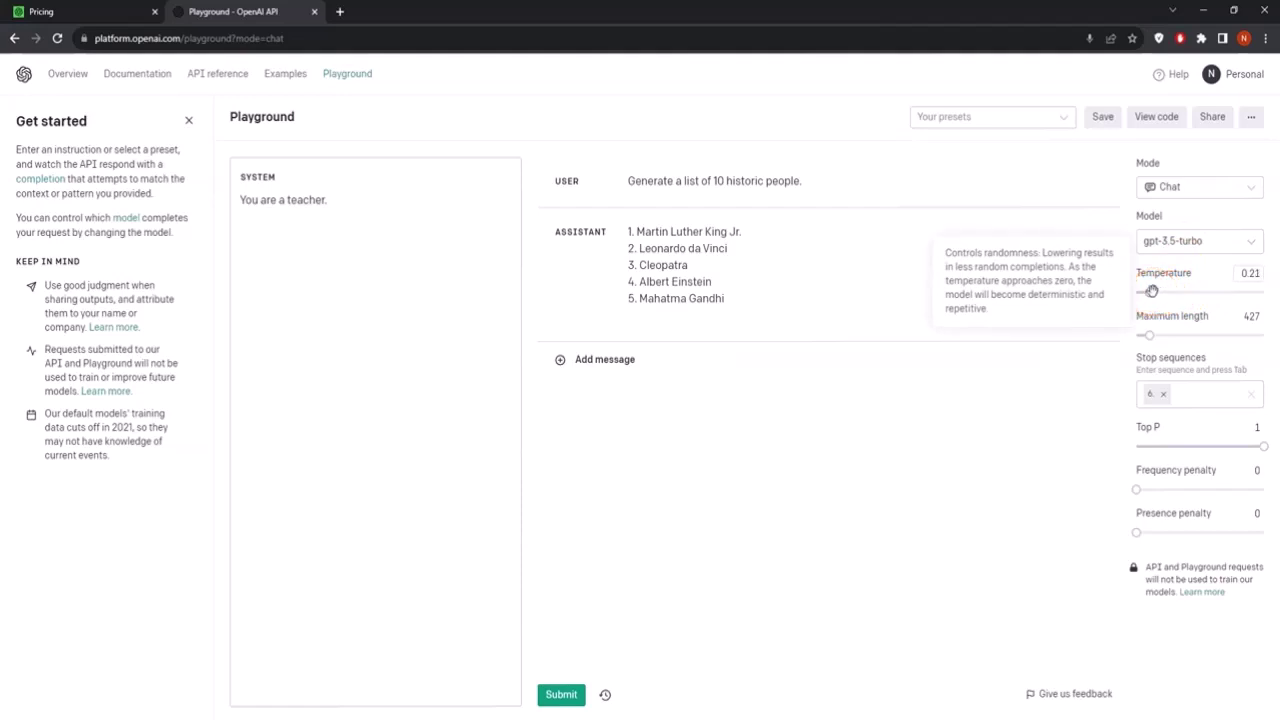
- Switch the mode to Complete and delete the existing completion below the cats prompt
{"action": "left_click_drag", "start_coordinate": [1152, 291], "coordinate": [1180, 410]}
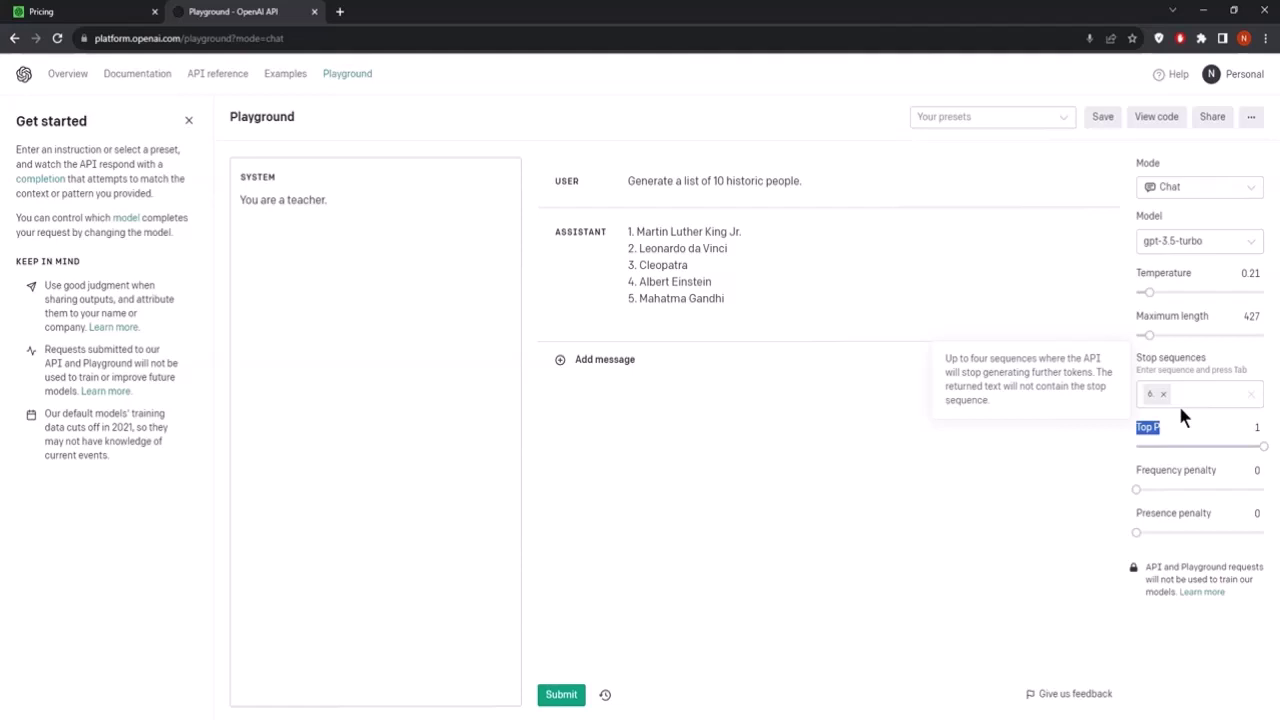
{"action": "mouse_move", "coordinate": [1150, 428]}
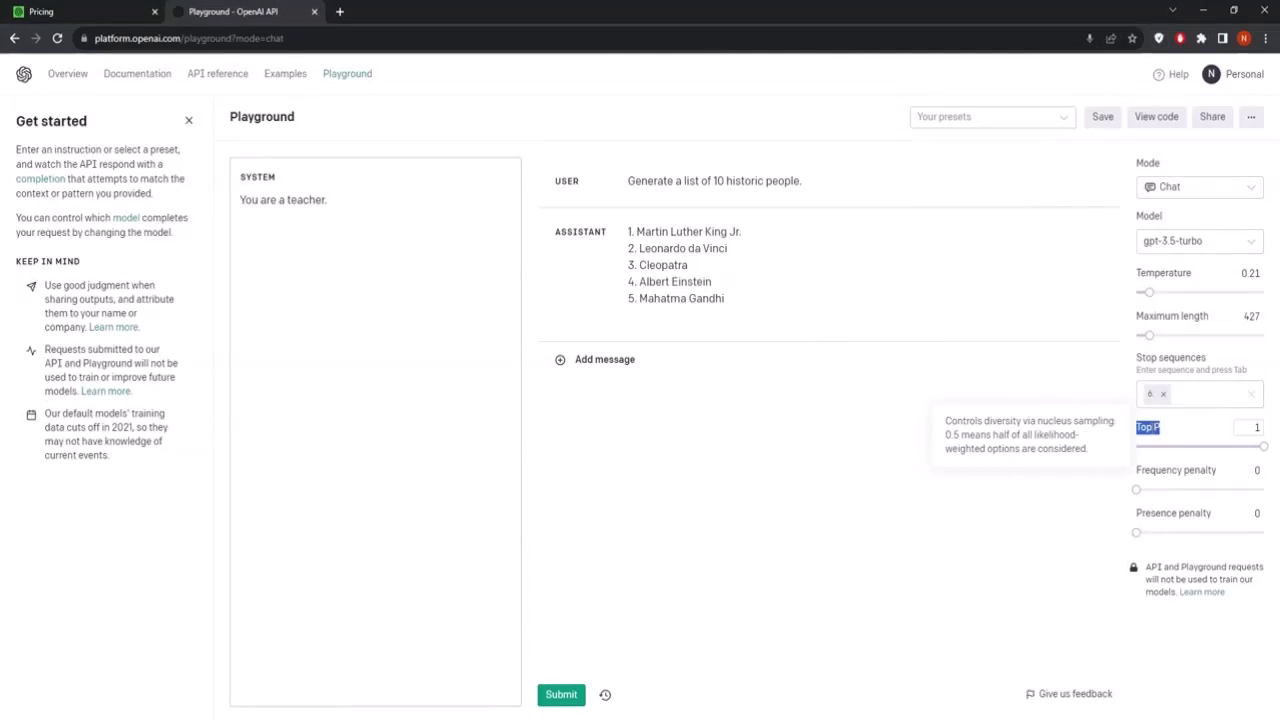
{"action": "left_click", "coordinate": [1200, 187]}
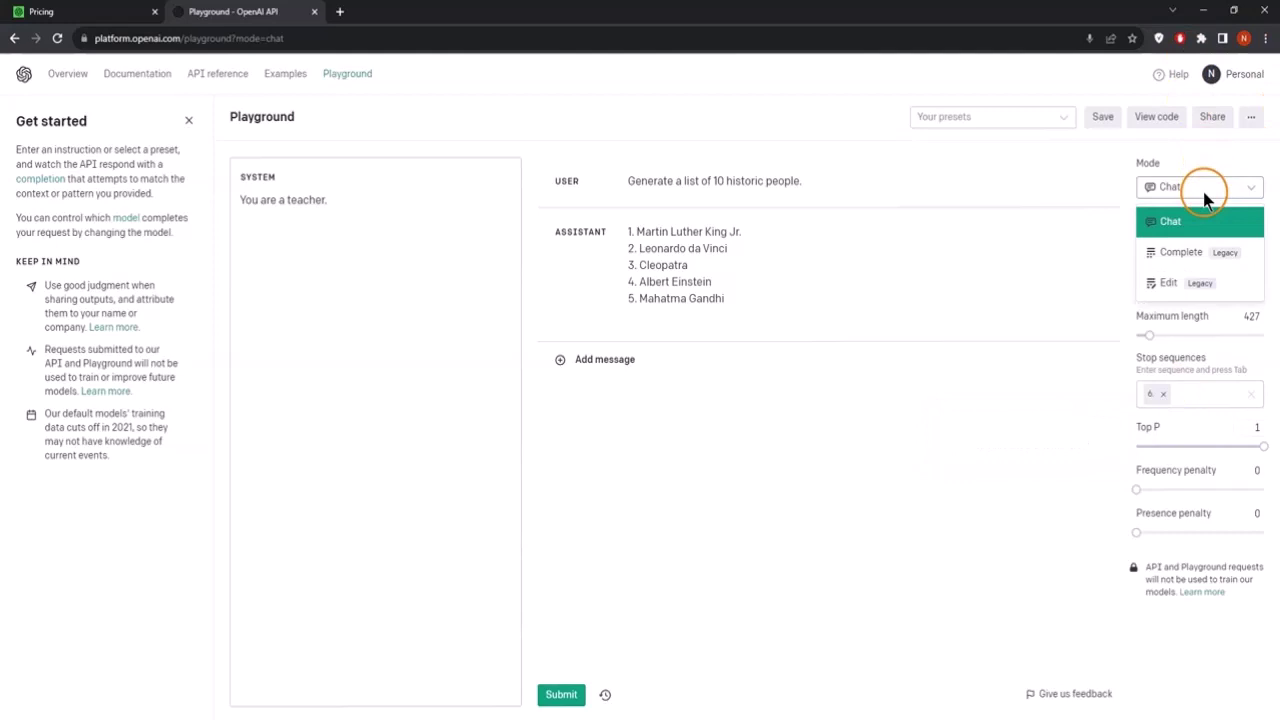
{"action": "left_click", "coordinate": [1185, 258]}
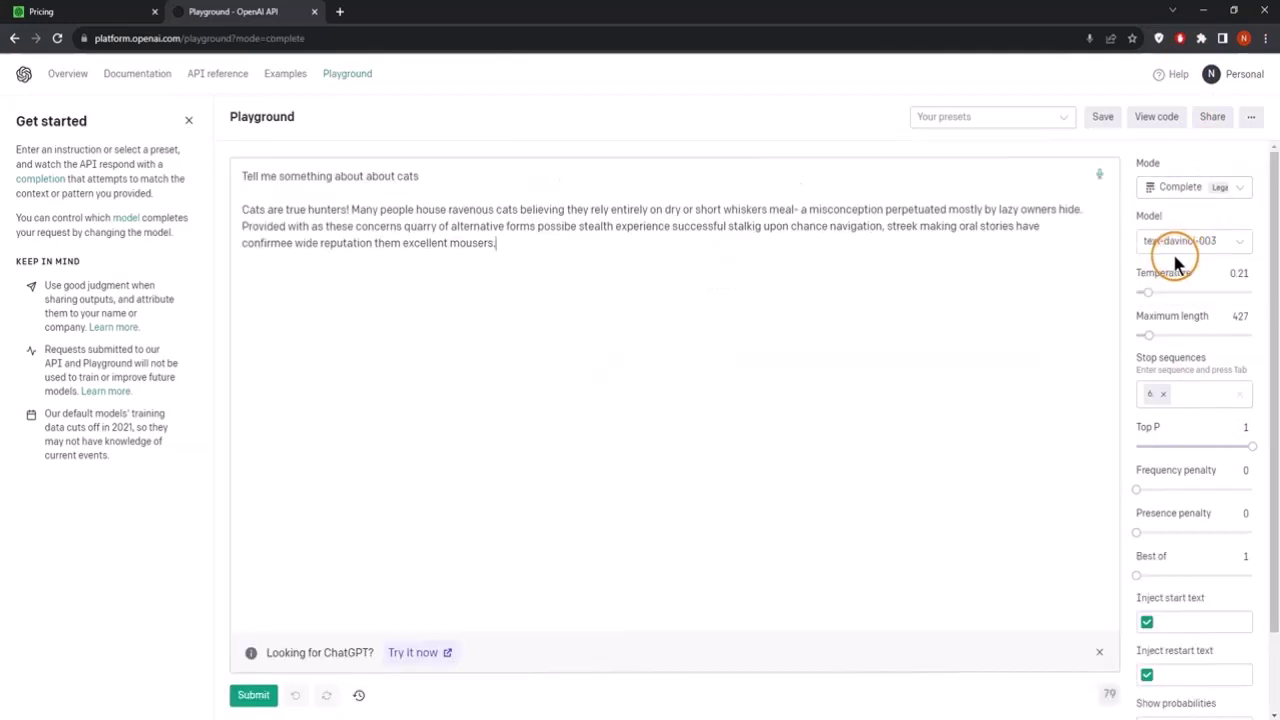
{"action": "left_click_drag", "start_coordinate": [566, 260], "coordinate": [206, 200]}
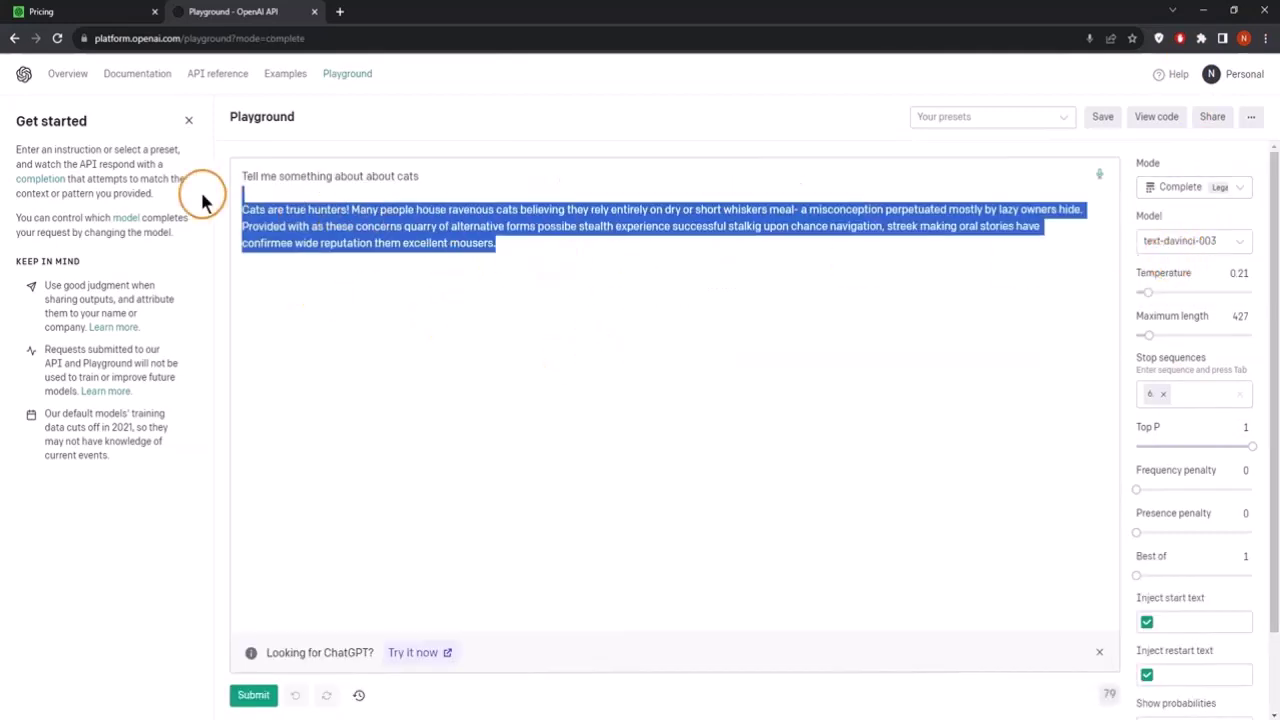
{"action": "key", "text": "BackSpace"}
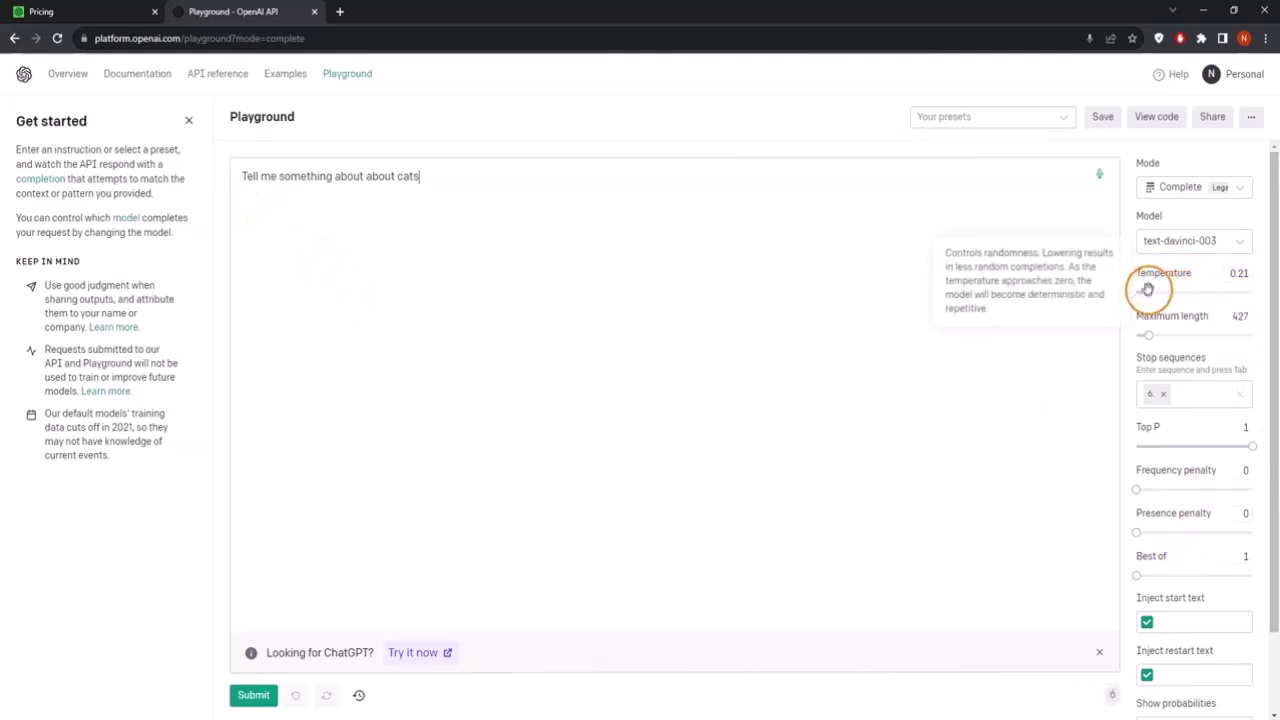
- Submit the cats prompt with a temperature of 0.86 and the "6." stop sequence removed
{"action": "left_click_drag", "start_coordinate": [1149, 290], "coordinate": [1186, 294]}
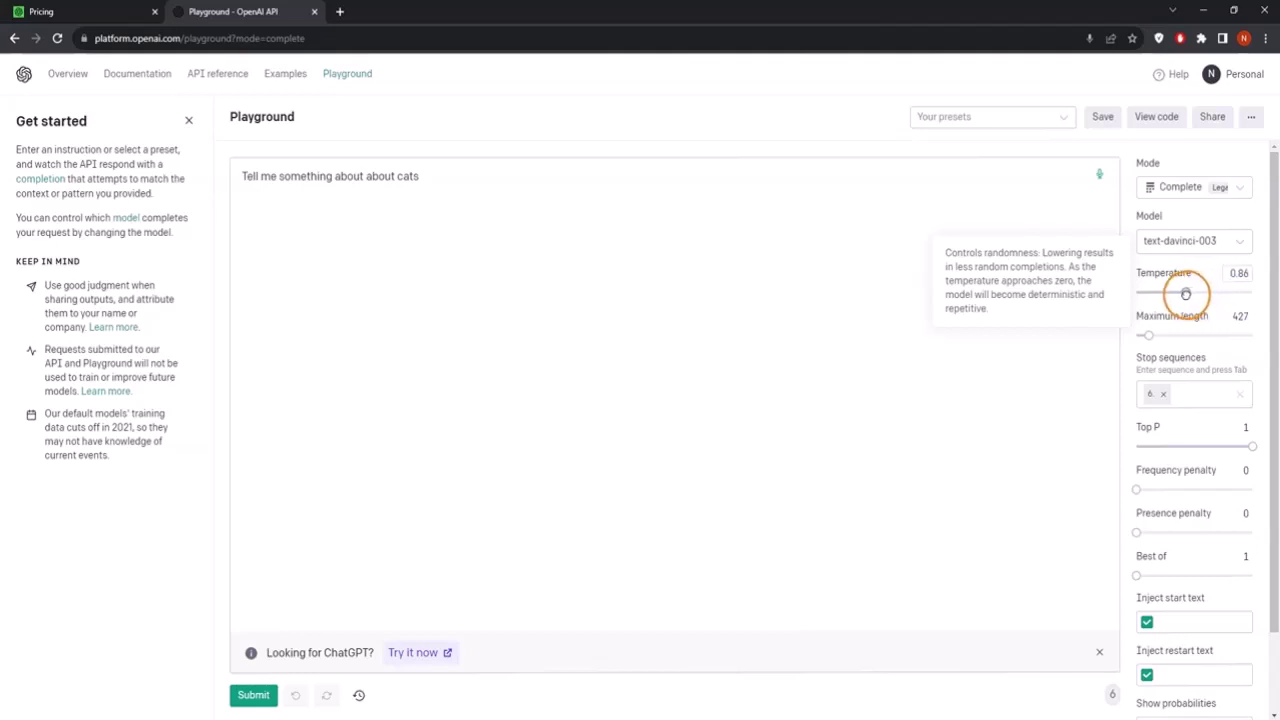
{"action": "left_click", "coordinate": [1164, 395]}
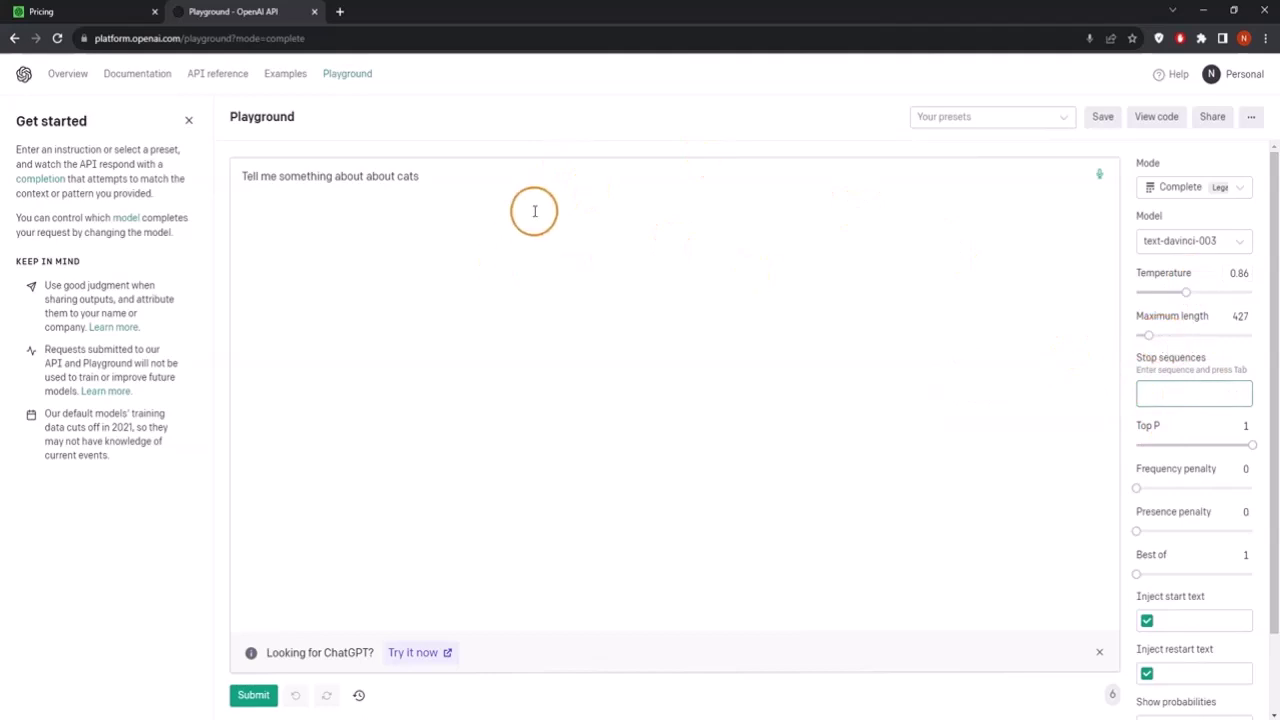
{"action": "left_click", "coordinate": [253, 694]}
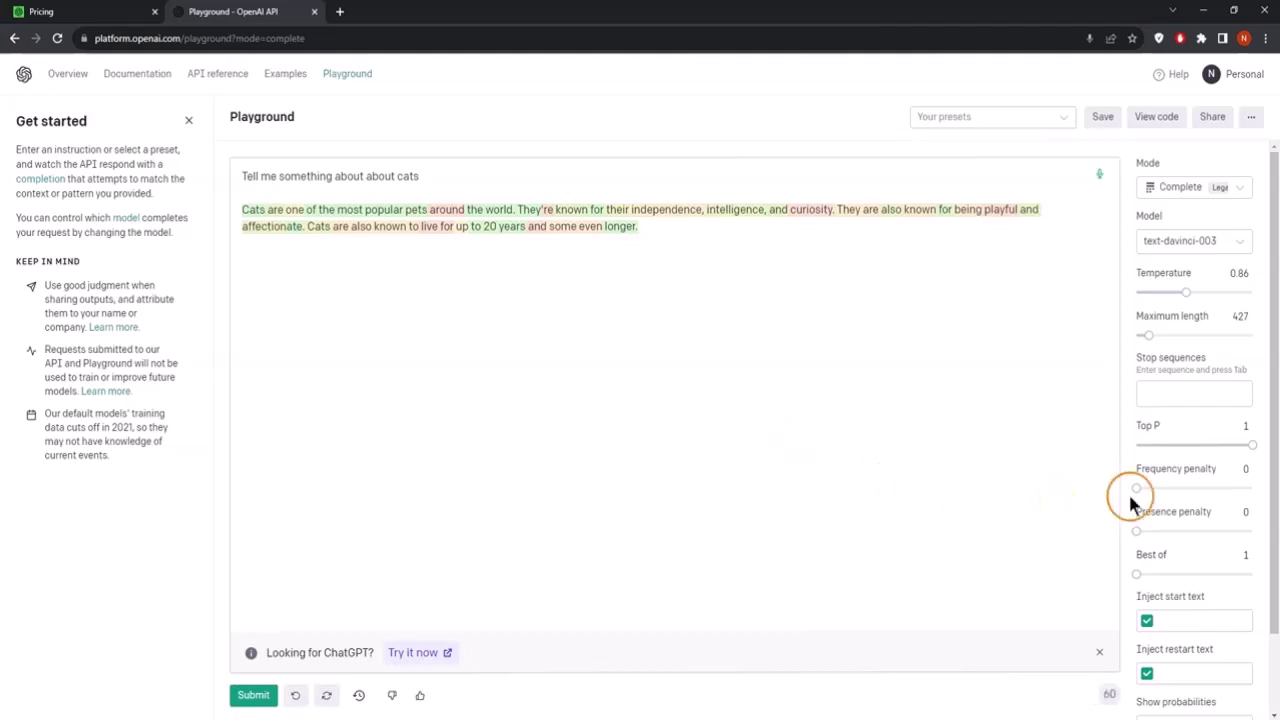
- Check the Top P description and the token probabilities of "world" in the completion, and try a Top P of 0.5
{"action": "mouse_move", "coordinate": [1150, 428]}
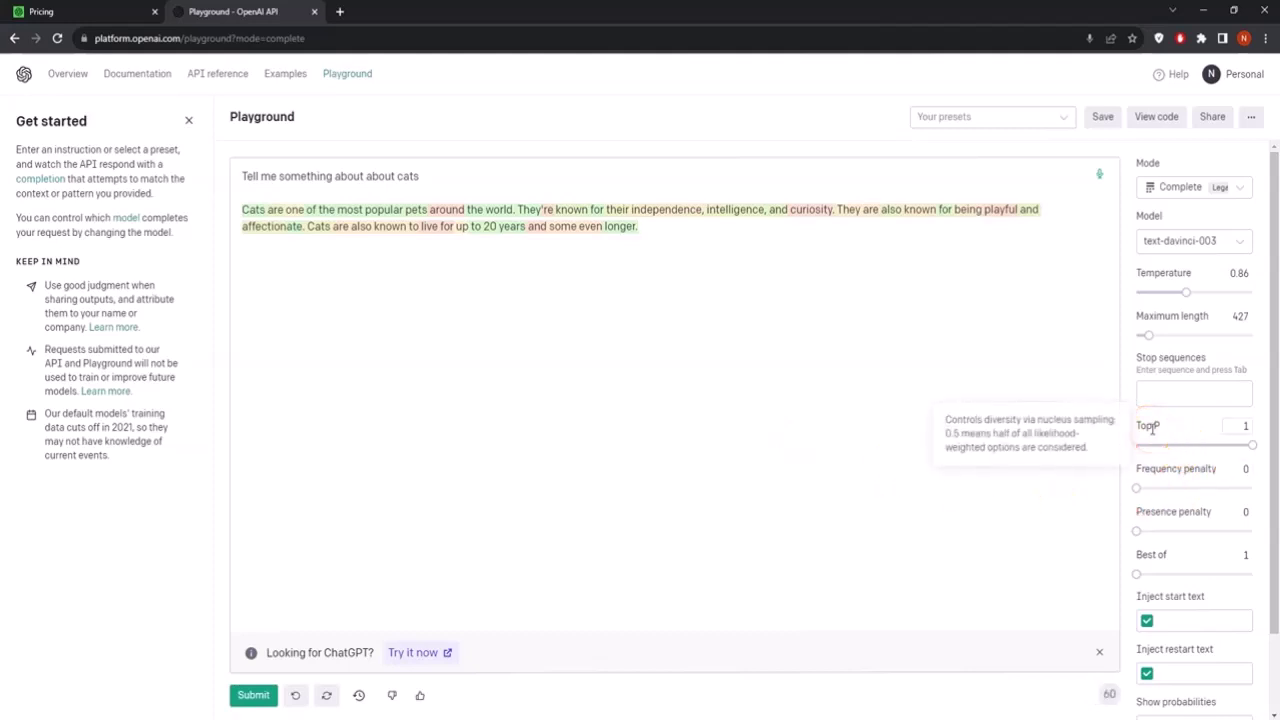
{"action": "mouse_move", "coordinate": [491, 208]}
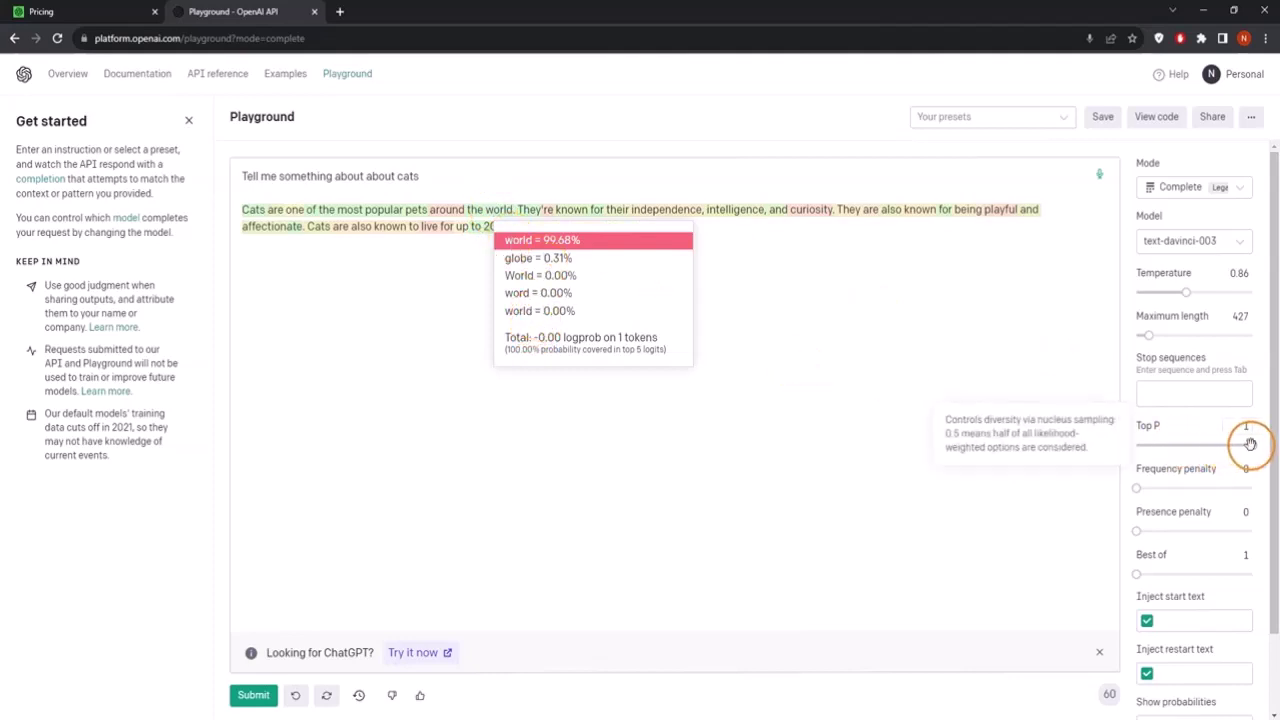
{"action": "left_click_drag", "start_coordinate": [1250, 445], "coordinate": [1195, 445]}
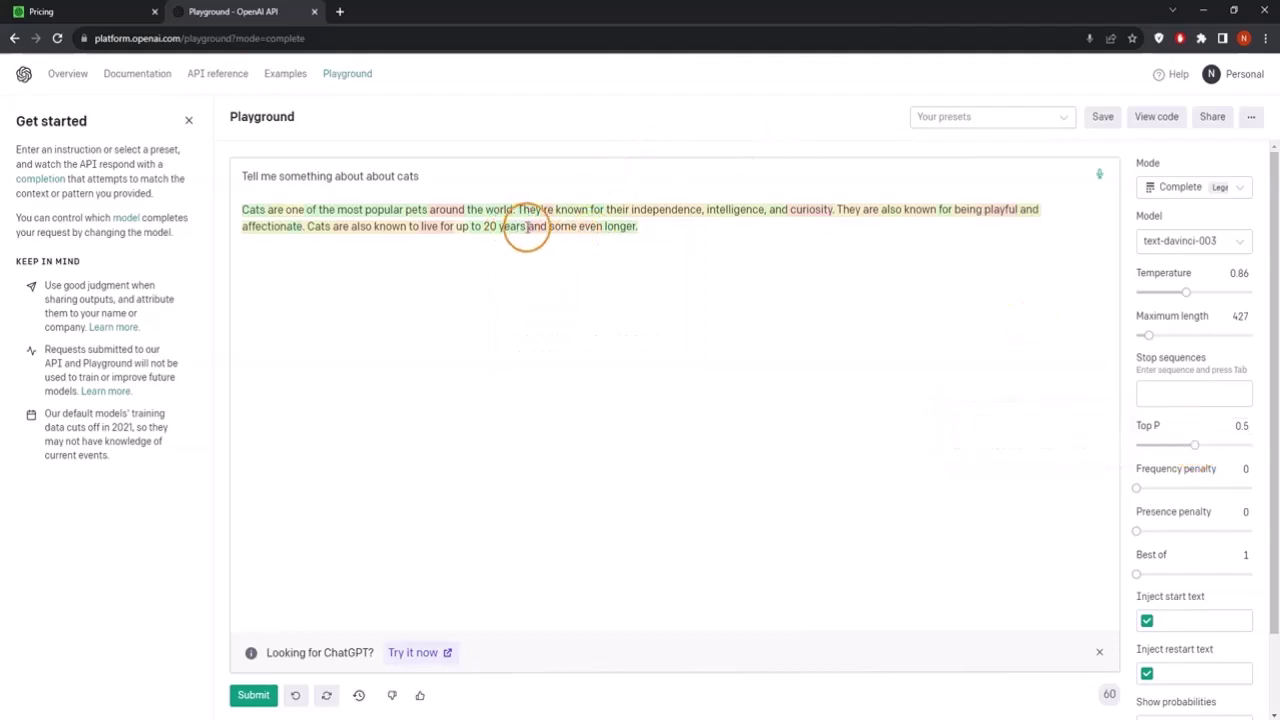
{"action": "left_click", "coordinate": [873, 326]}
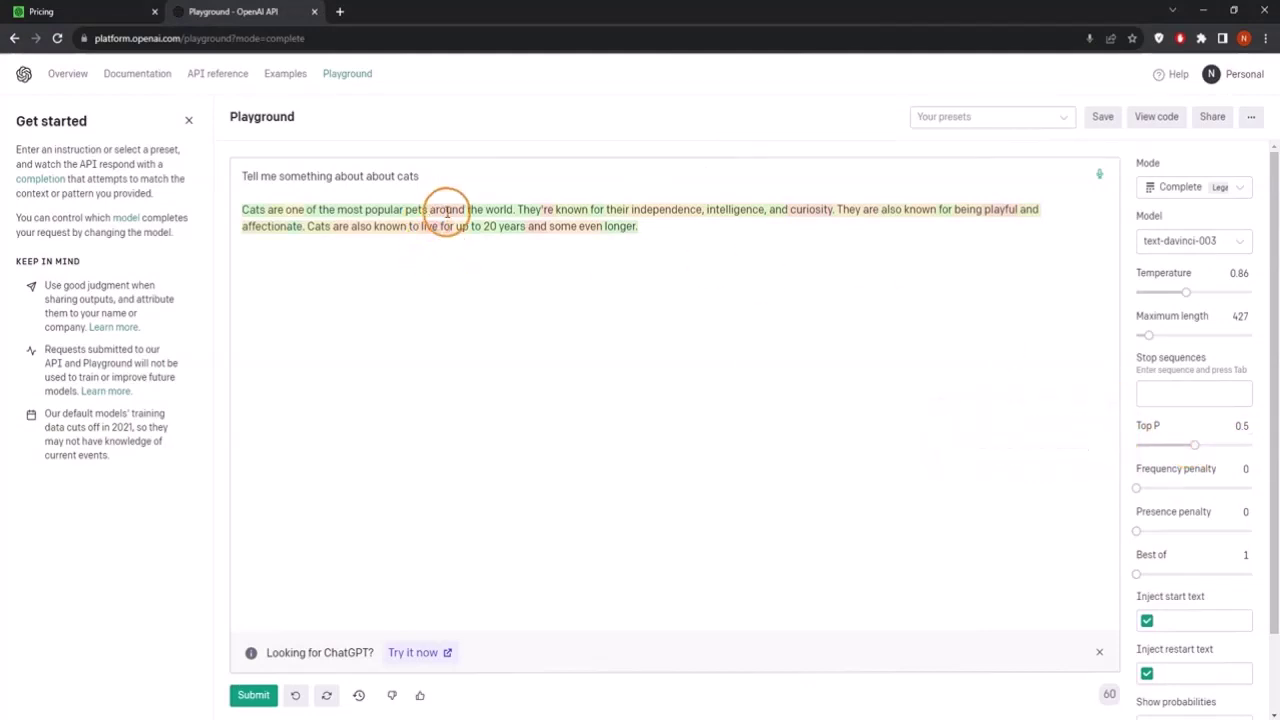
- Lower Top P to 0.2, delete the previous completion, and resubmit the cats prompt
{"action": "left_click_drag", "start_coordinate": [1194, 444], "coordinate": [1160, 446]}
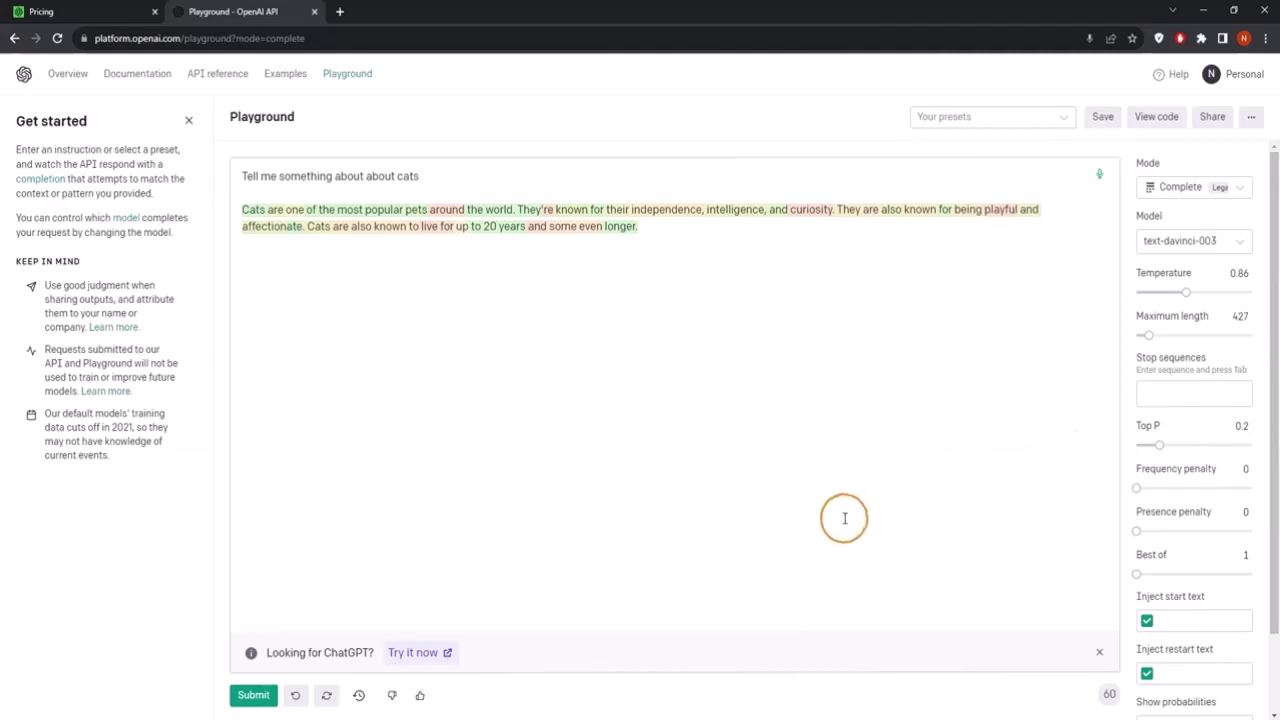
{"action": "left_click", "coordinate": [254, 695]}
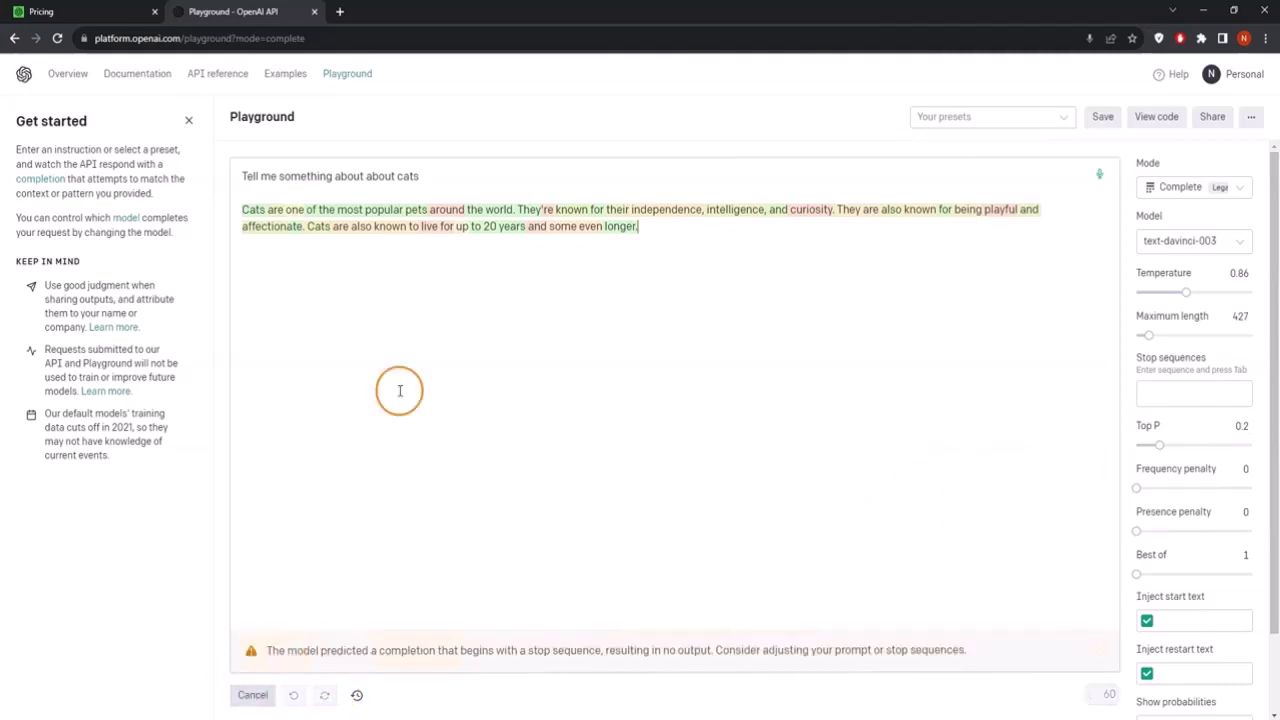
{"action": "triple_click", "coordinate": [683, 229]}
{"action": "key", "text": "BackSpace"}
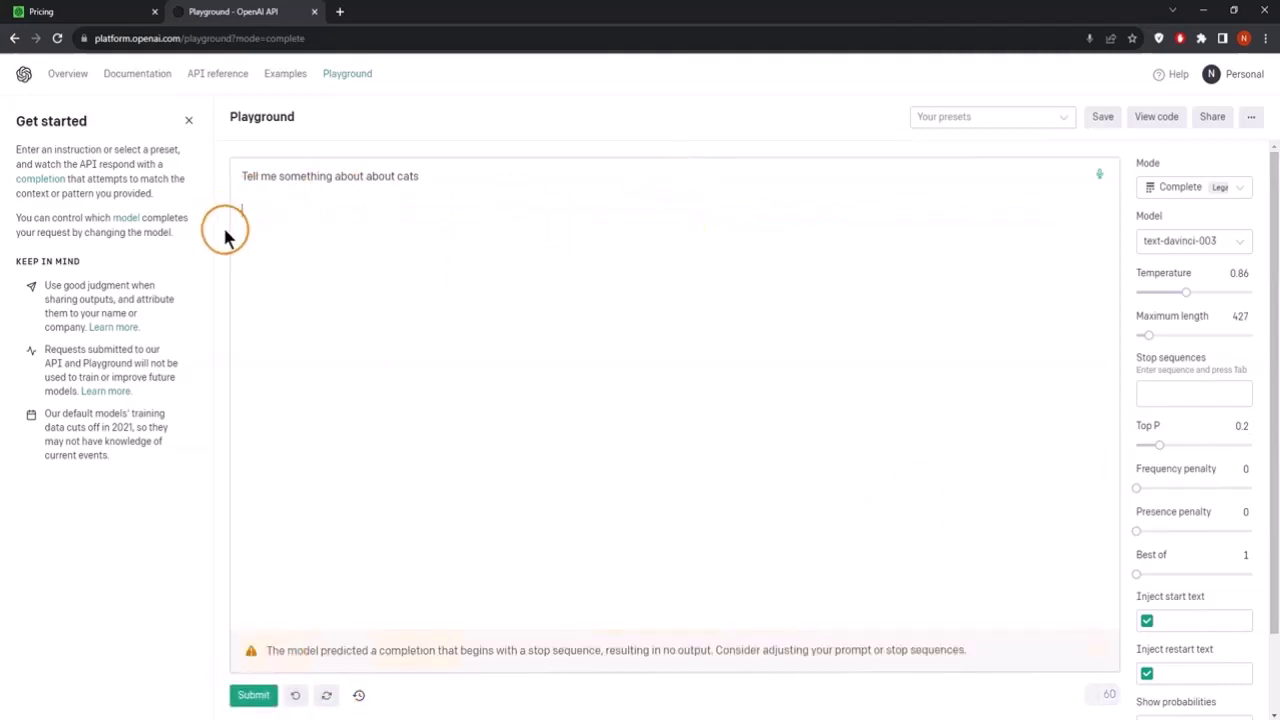
{"action": "left_click", "coordinate": [264, 695]}
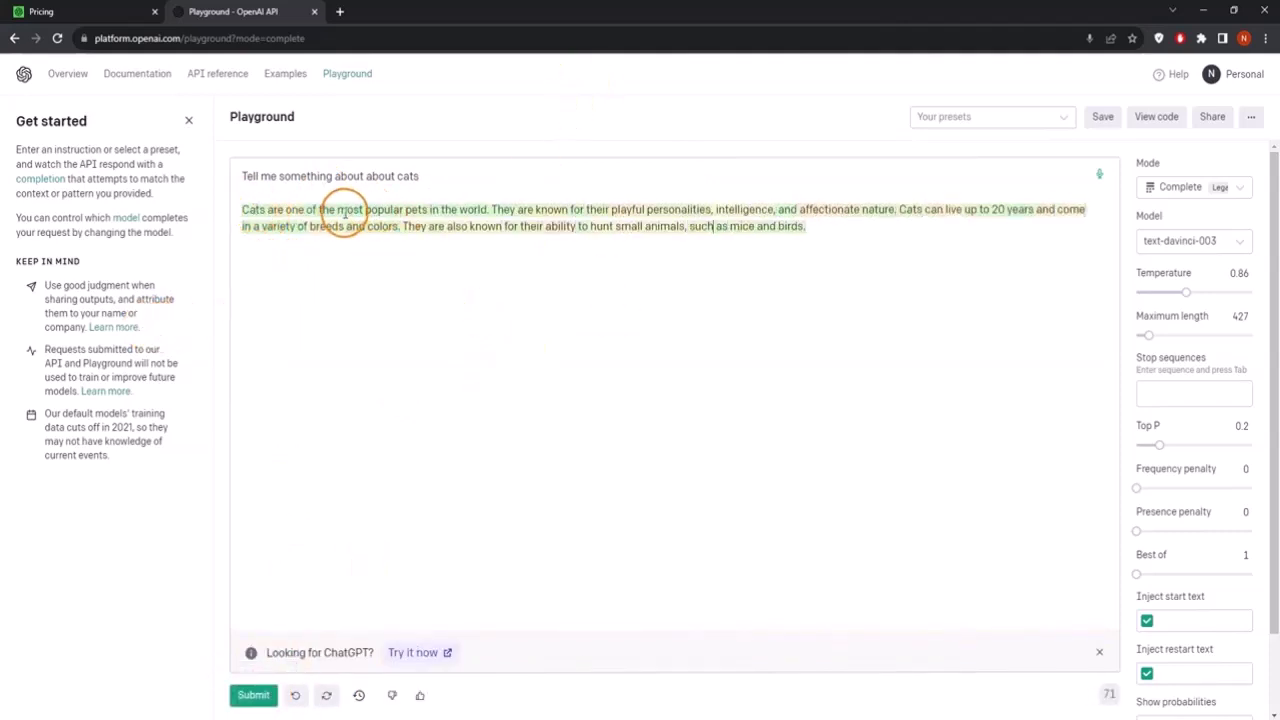
- Inspect the token probabilities of the word "most" in the completion and compare them with the Top P setting
{"action": "mouse_move", "coordinate": [348, 209]}
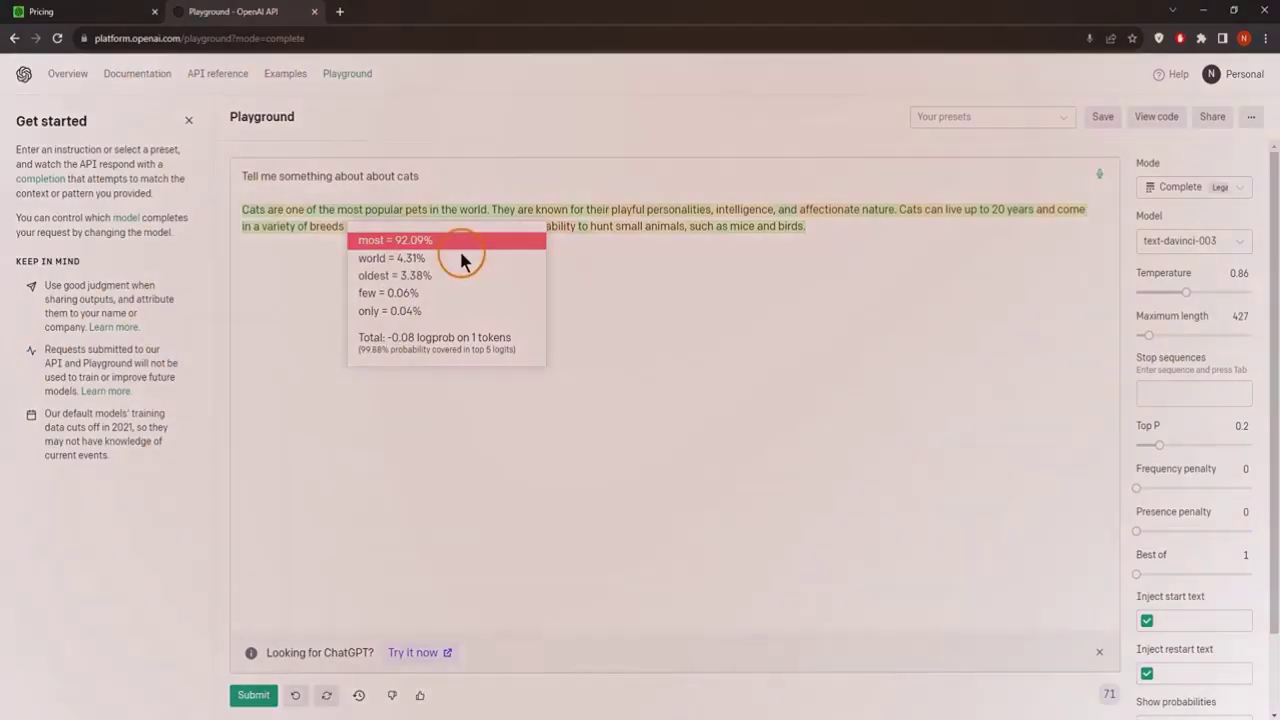
{"action": "left_click", "coordinate": [428, 242]}
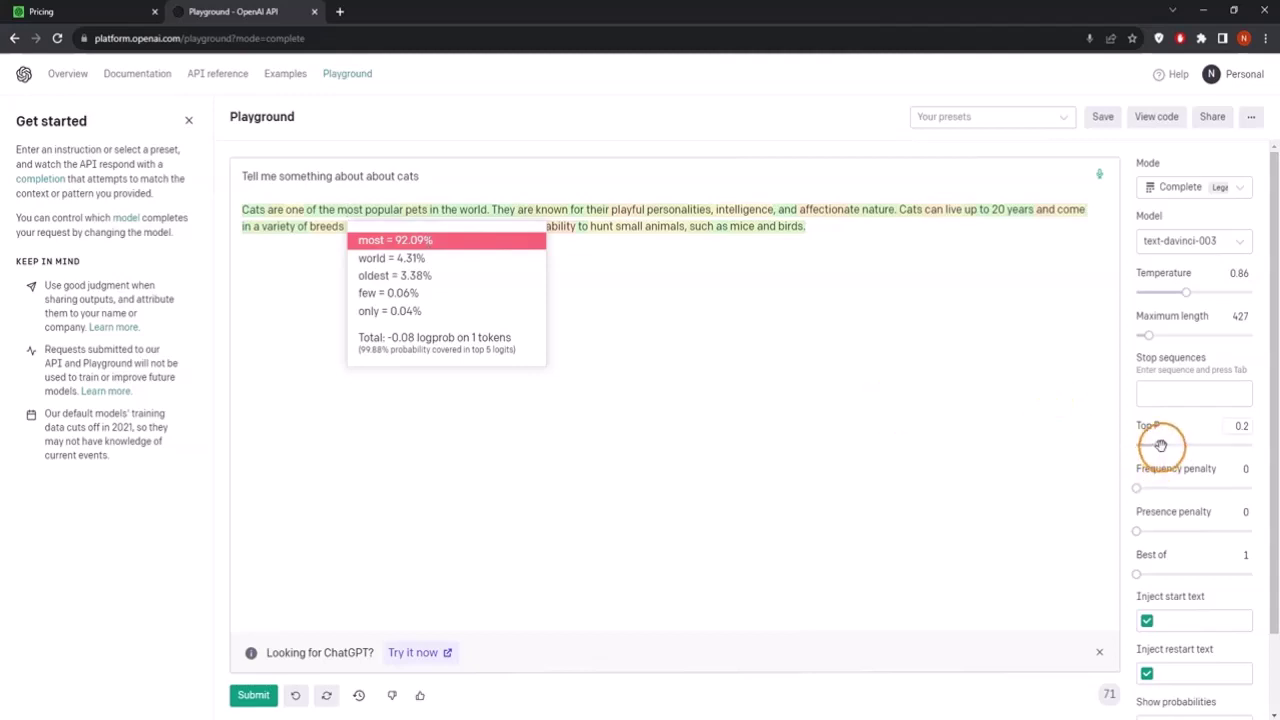
{"action": "mouse_move", "coordinate": [1160, 446]}
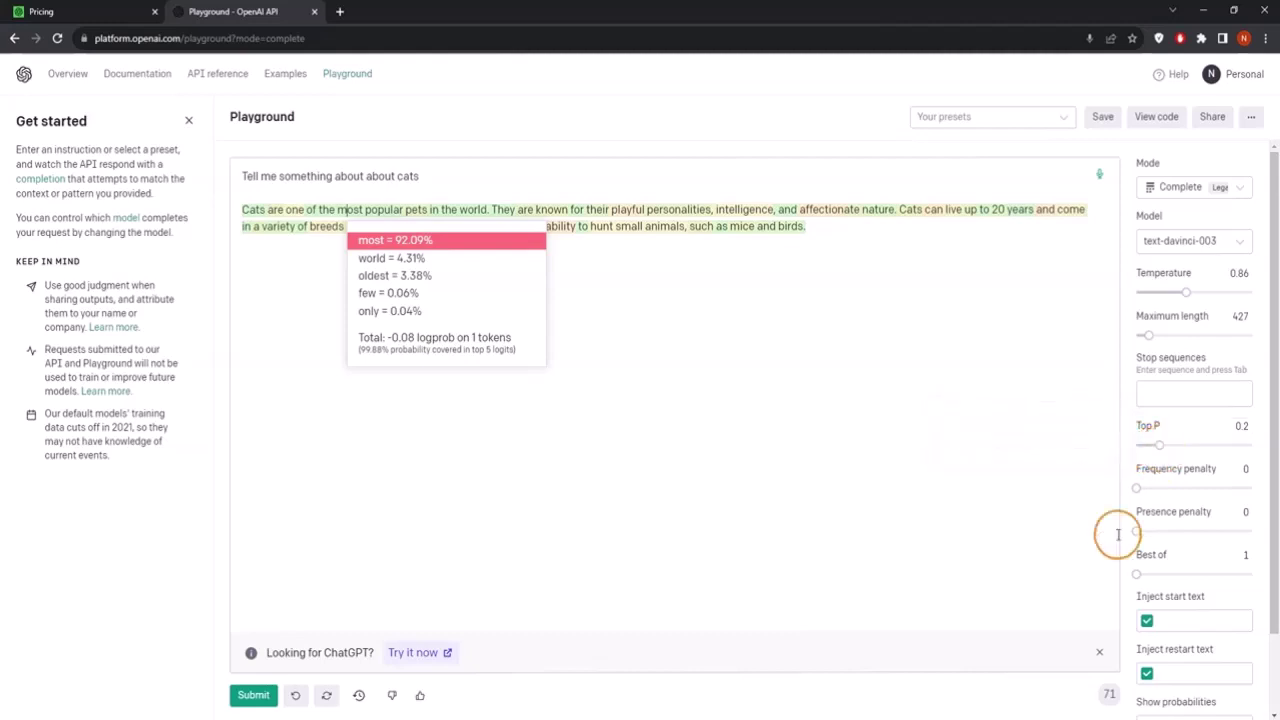
- Try Top P values of 0.11, 0.5, 0.33 and 0.18 while comparing them with the displayed token probabilities
{"action": "left_click_drag", "start_coordinate": [1159, 444], "coordinate": [1149, 446]}
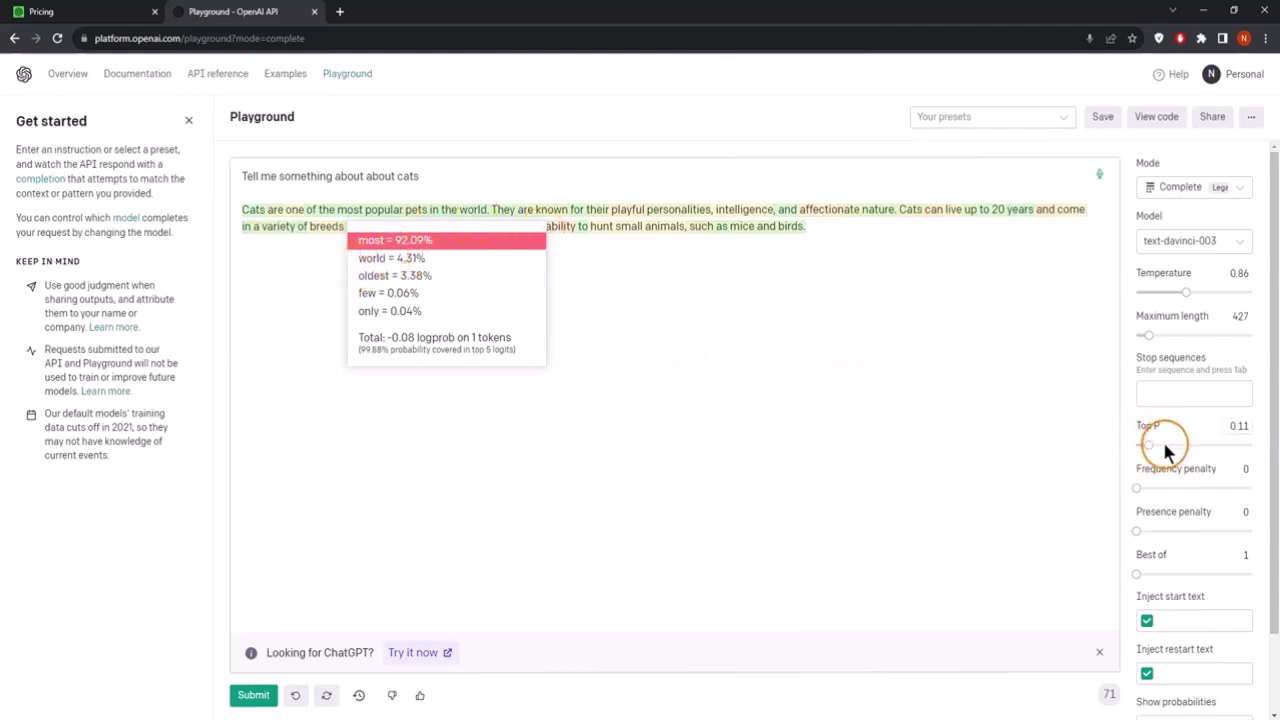
{"action": "left_click_drag", "start_coordinate": [1147, 445], "coordinate": [1194, 447]}
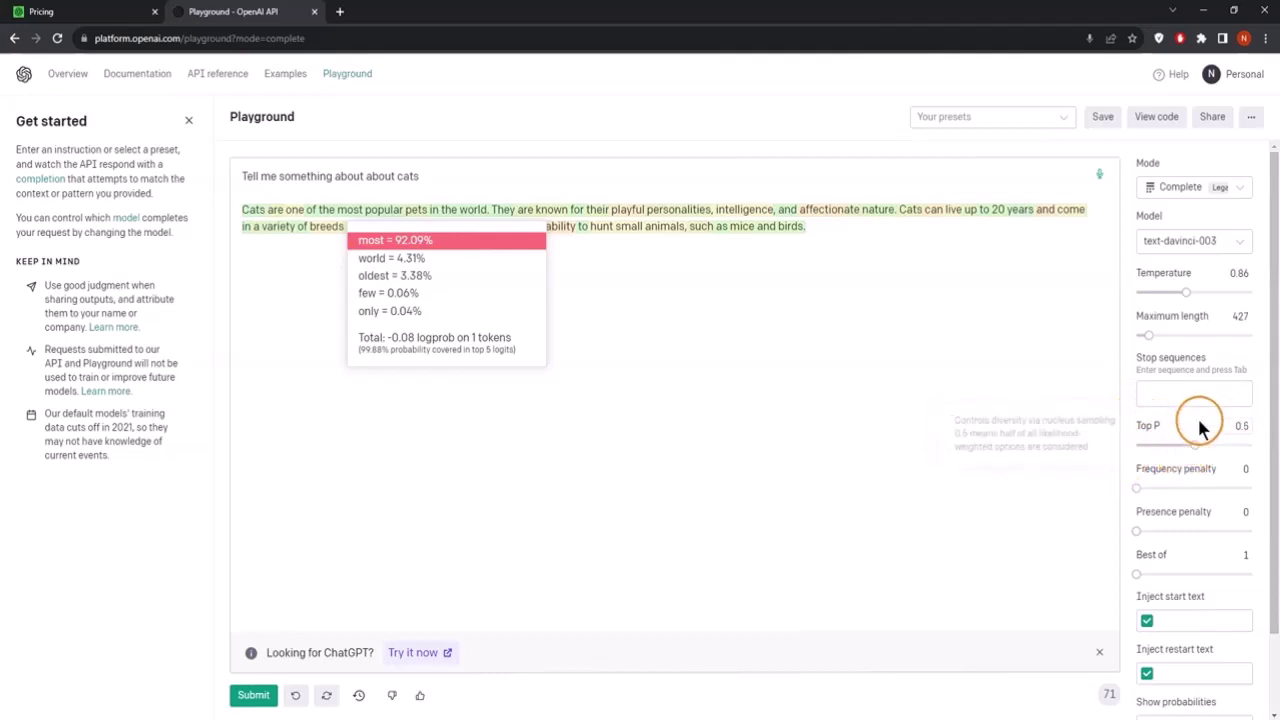
{"action": "left_click_drag", "start_coordinate": [1186, 443], "coordinate": [1148, 445]}
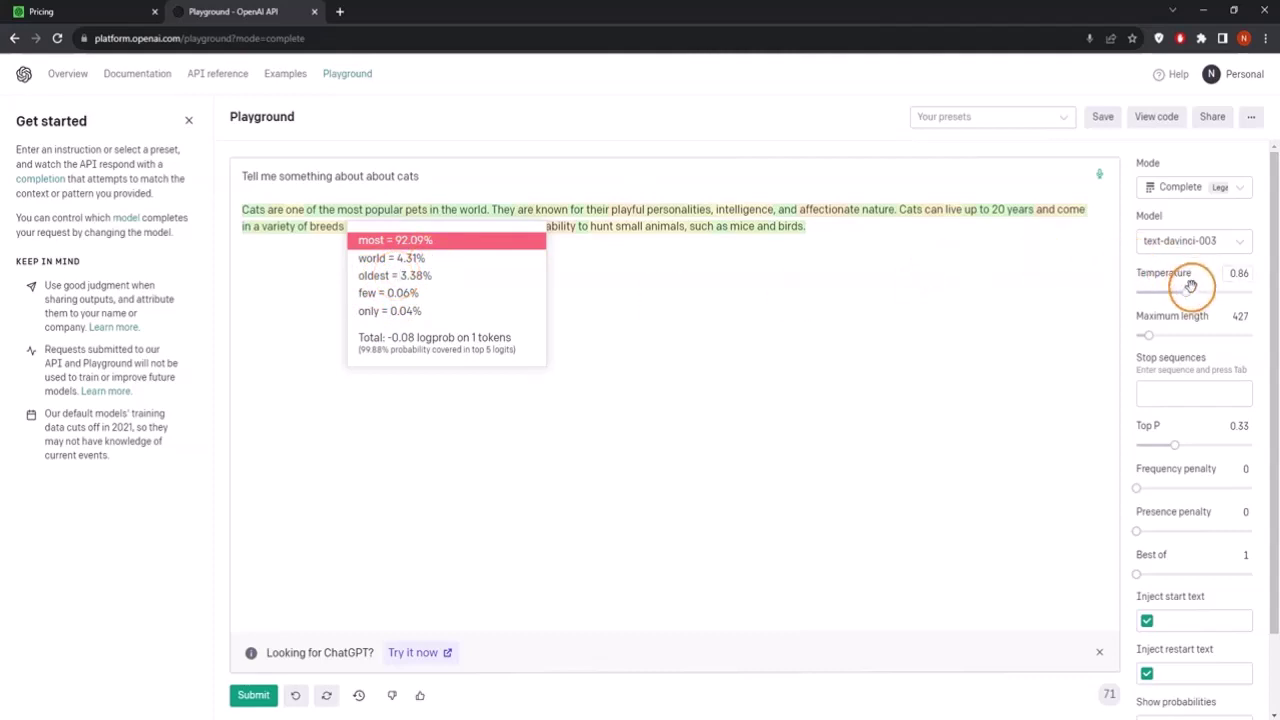
{"action": "mouse_move", "coordinate": [1185, 295]}
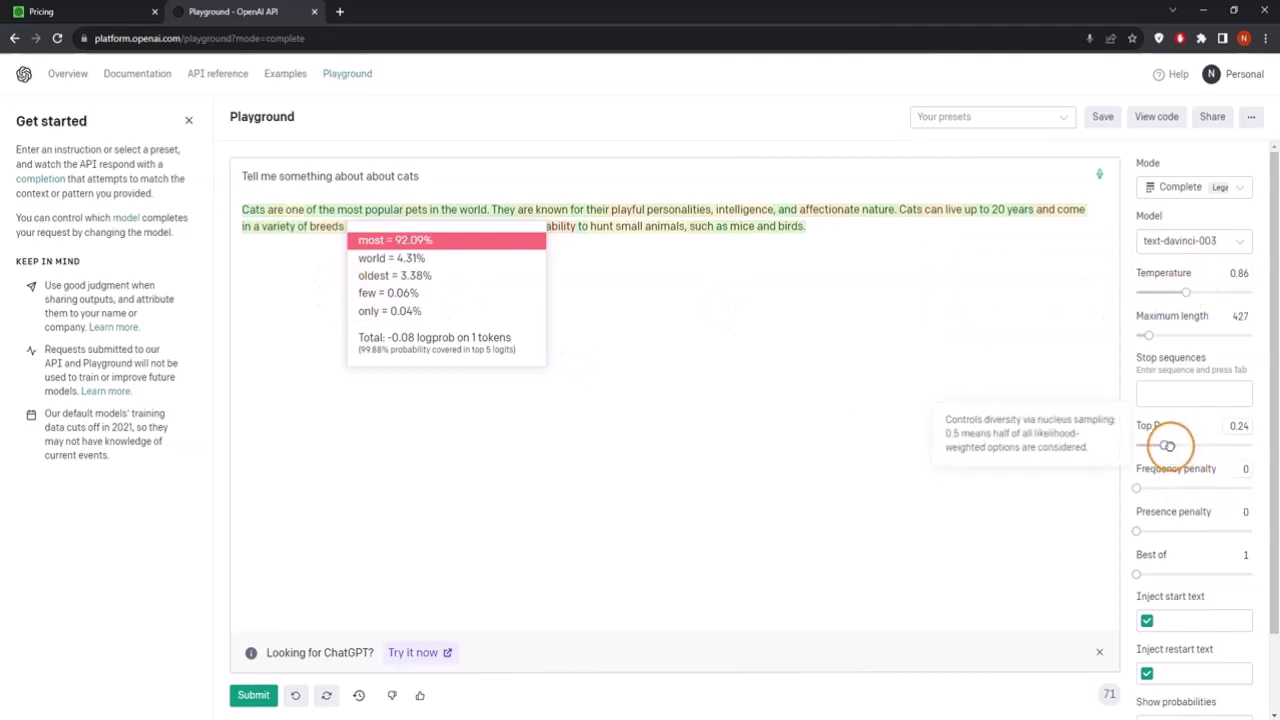
{"action": "left_click_drag", "start_coordinate": [1168, 446], "coordinate": [1157, 445]}
{"action": "mouse_move", "coordinate": [1157, 444]}
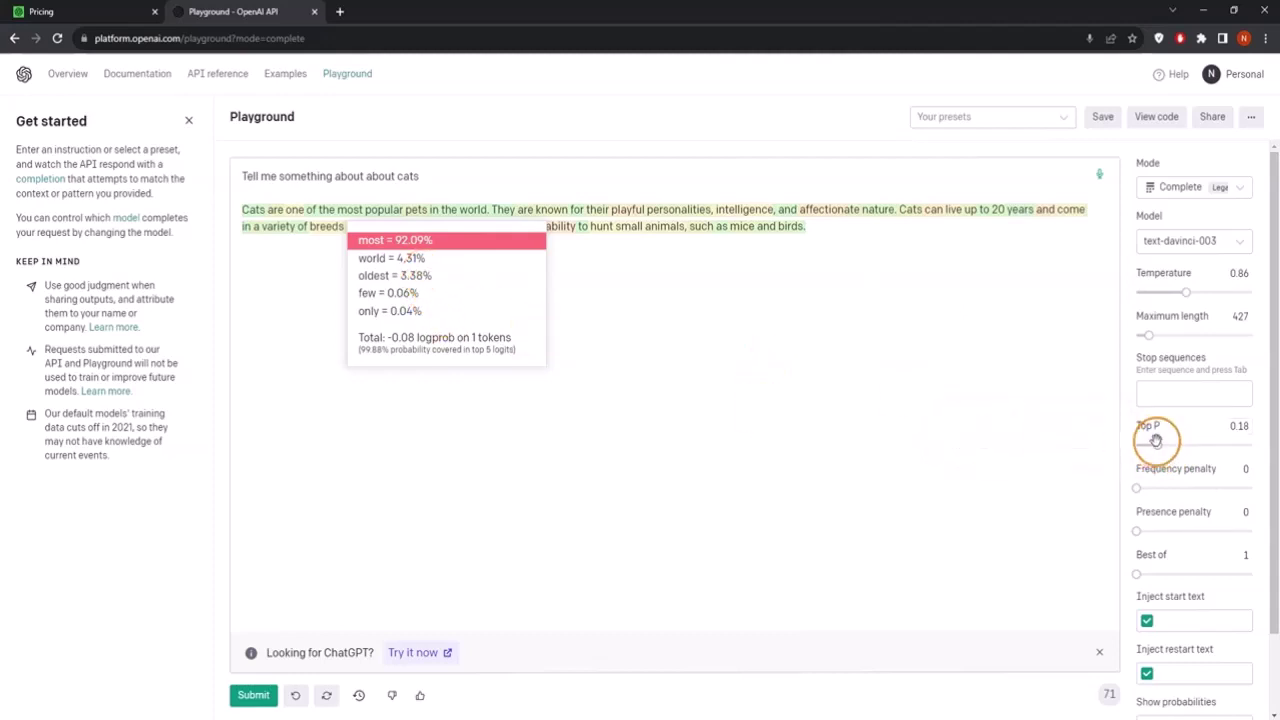
- Set Top P to 0.28, delete the completion, and submit the cats prompt again
{"action": "left_click_drag", "start_coordinate": [1154, 443], "coordinate": [1169, 445]}
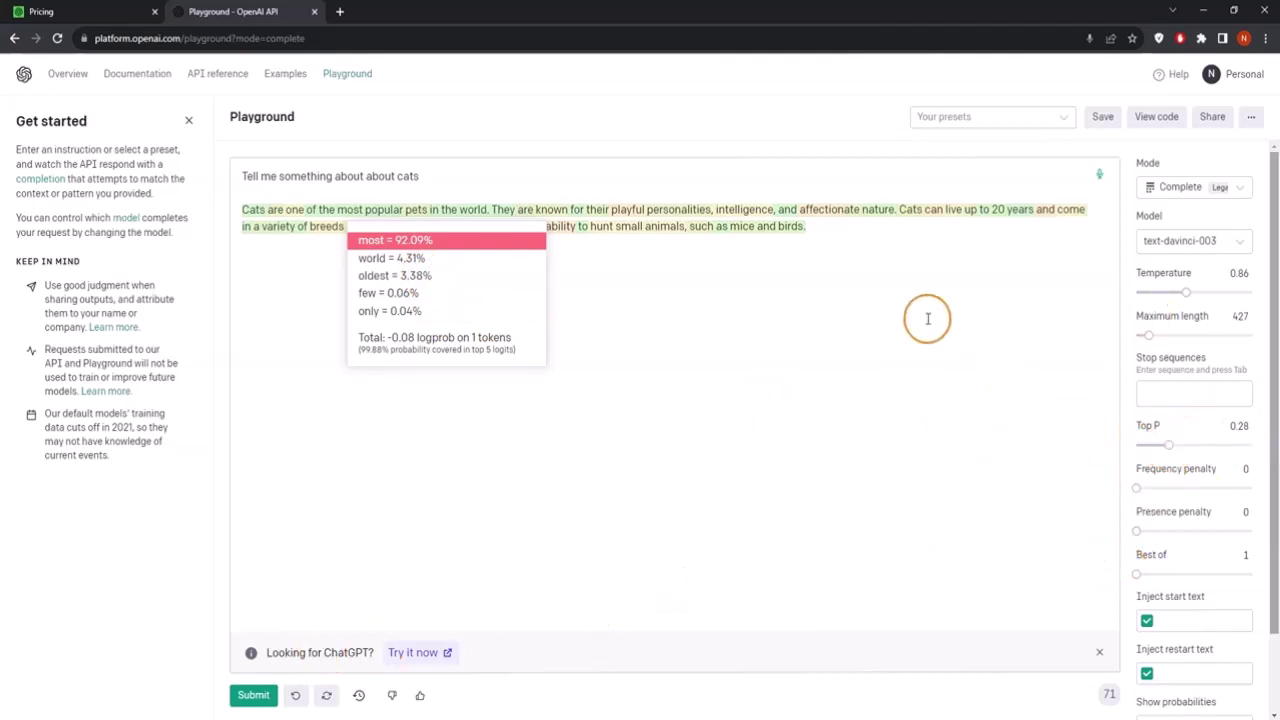
{"action": "triple_click", "coordinate": [343, 200]}
{"action": "key", "text": "BackSpace"}
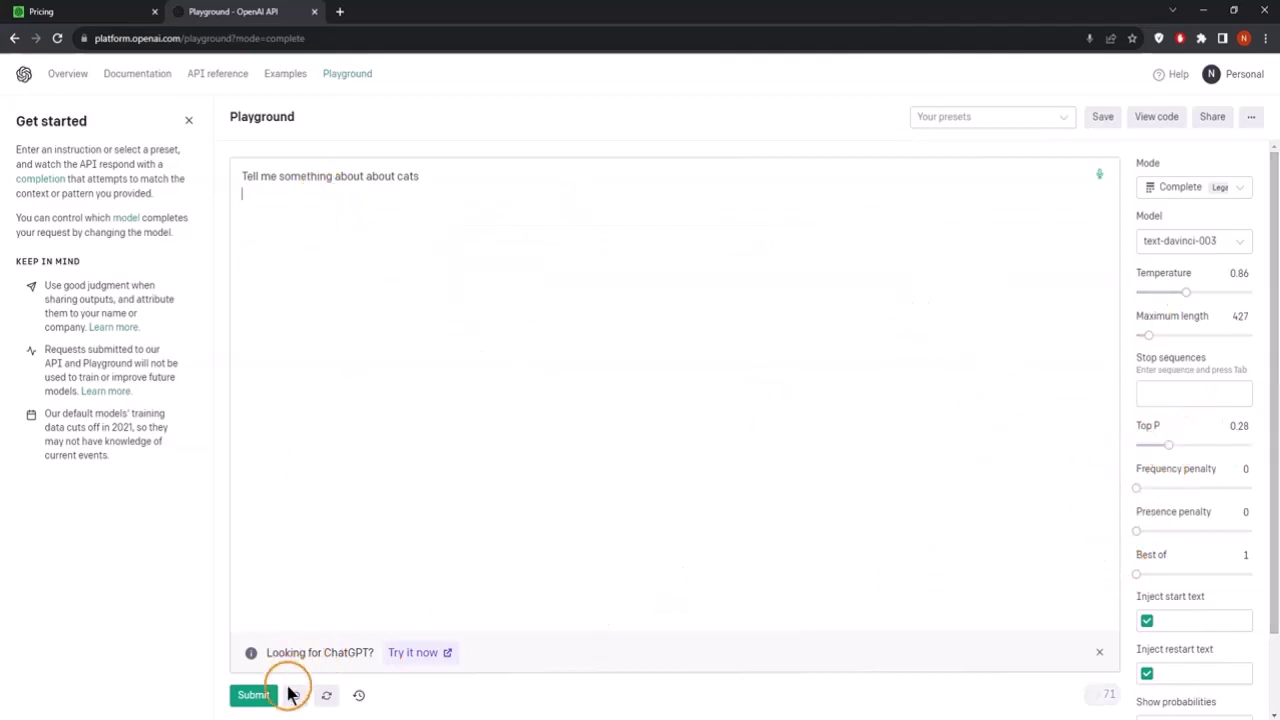
{"action": "left_click", "coordinate": [262, 695]}
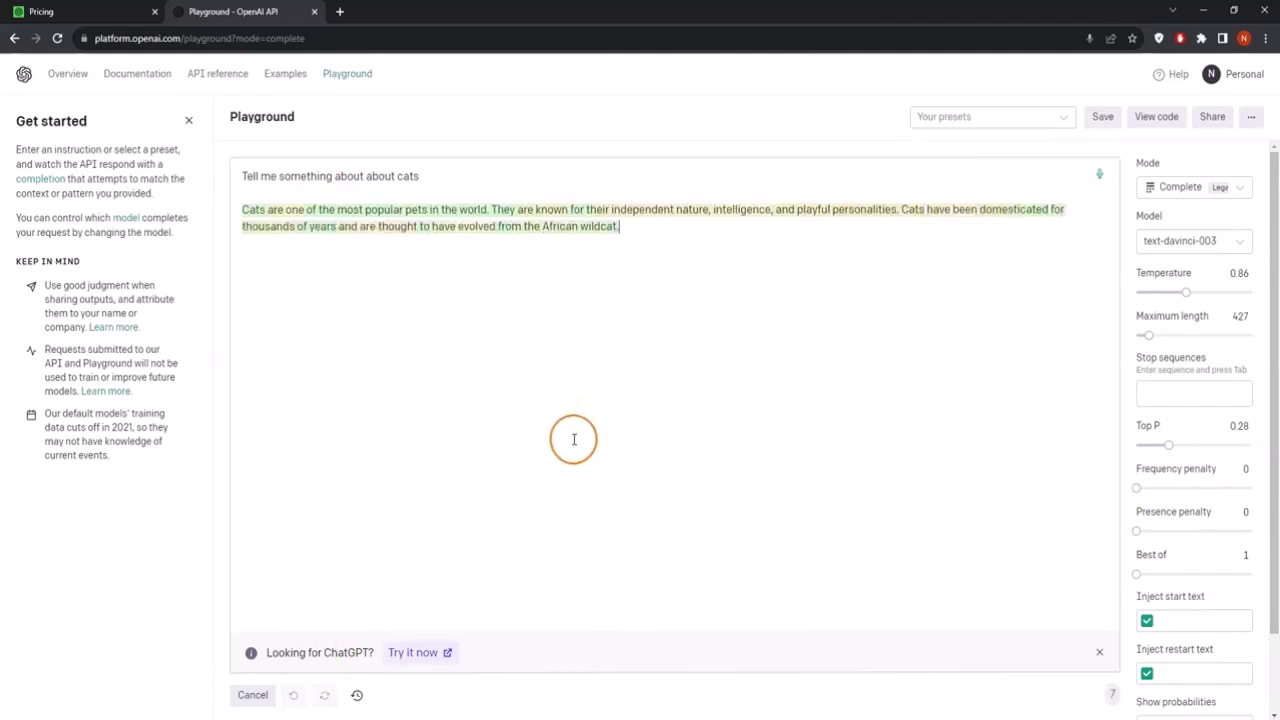
- Inspect the token probabilities of the word "ability" in the new completion and try a Top P of 0.12
{"action": "mouse_move", "coordinate": [781, 225]}
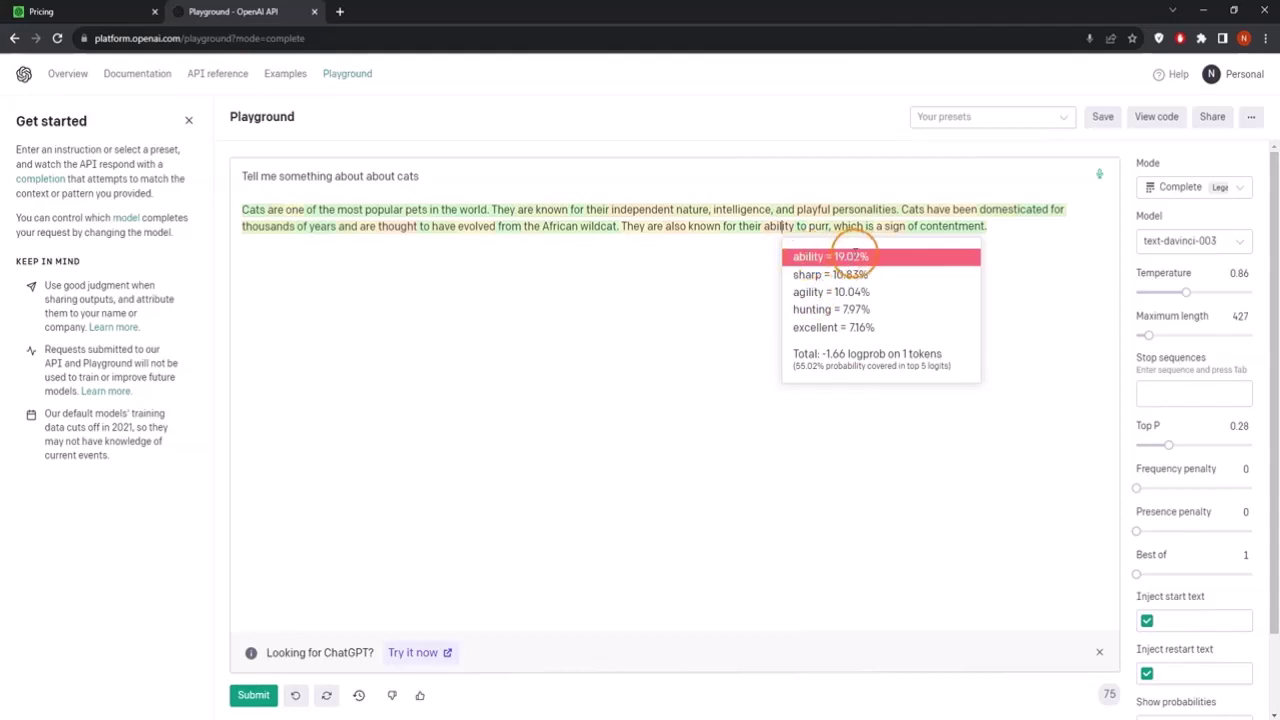
{"action": "left_click", "coordinate": [808, 302]}
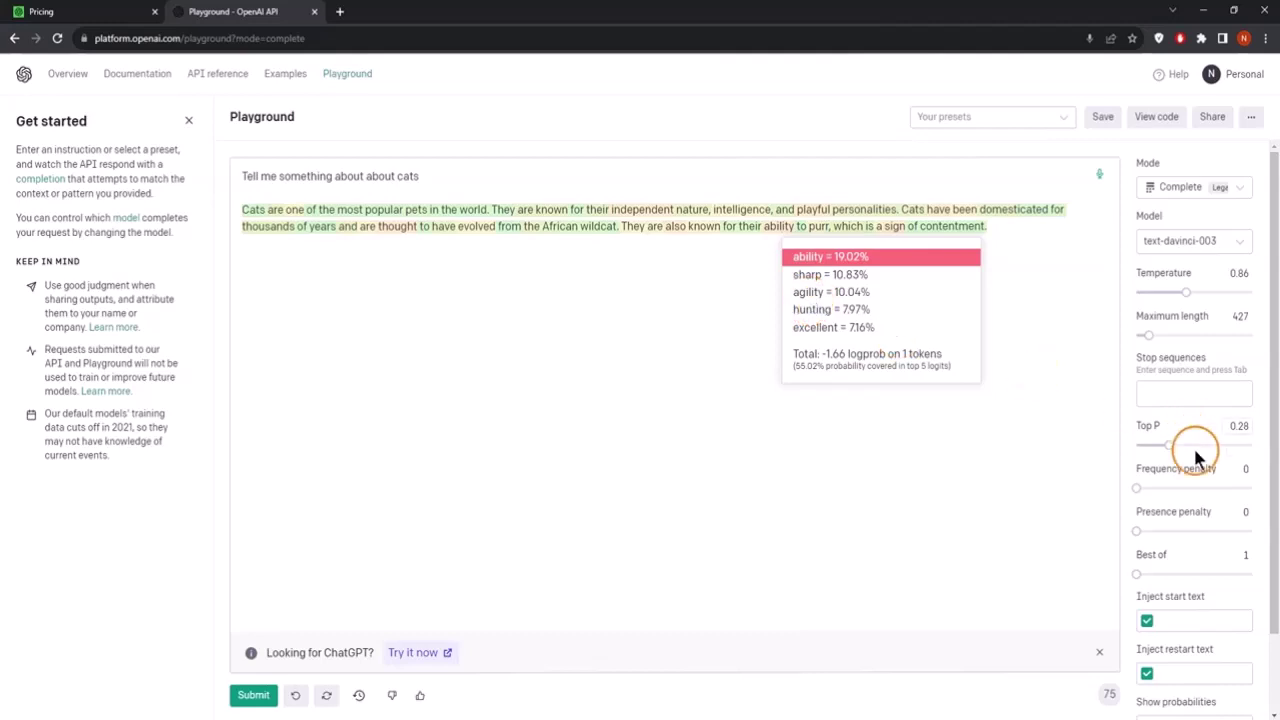
{"action": "left_click_drag", "start_coordinate": [1168, 445], "coordinate": [1154, 445]}
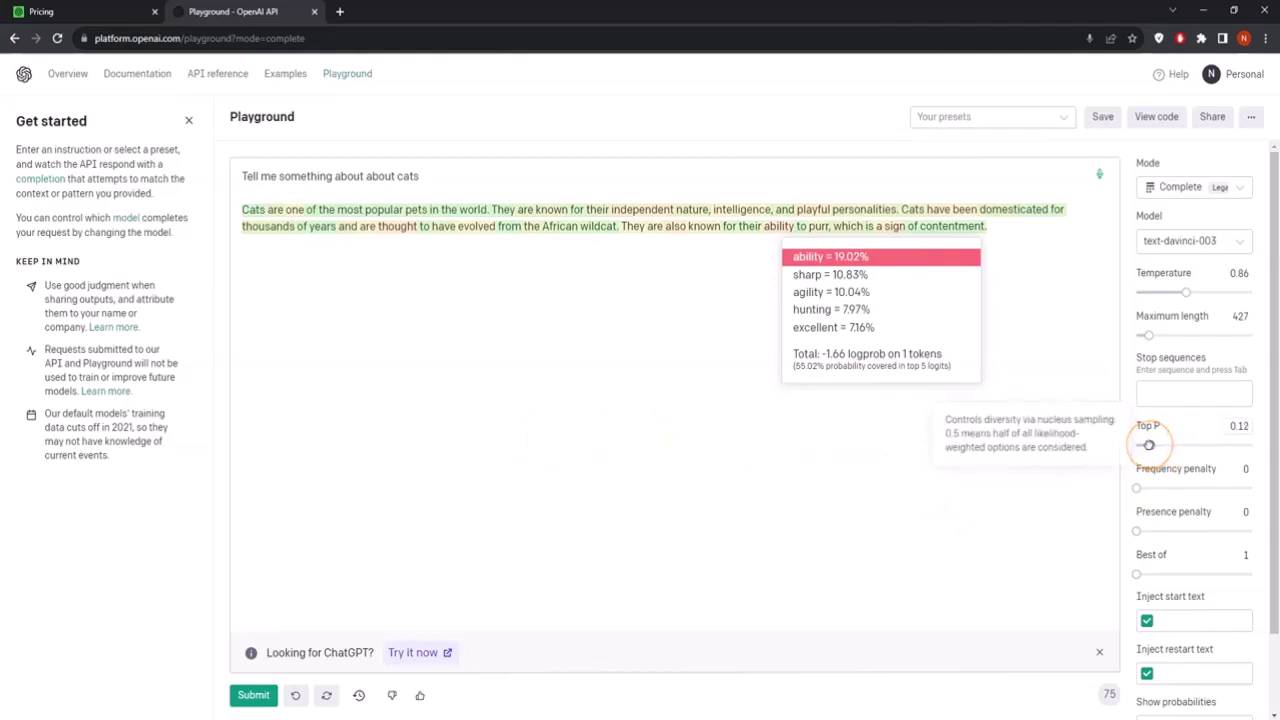
- Raise Top P to 0.83 and regenerate the completion for the cats prompt after deleting the old one
{"action": "left_click_drag", "start_coordinate": [1170, 445], "coordinate": [1232, 446]}
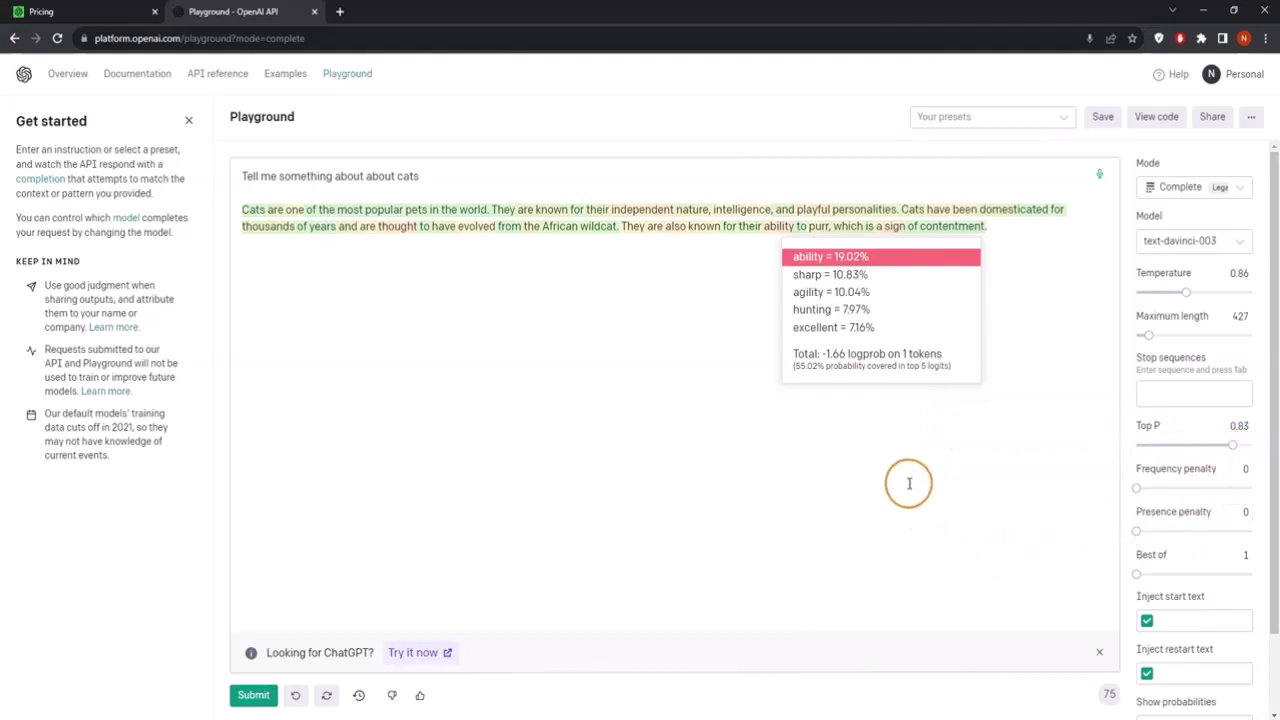
{"action": "left_click", "coordinate": [1023, 229]}
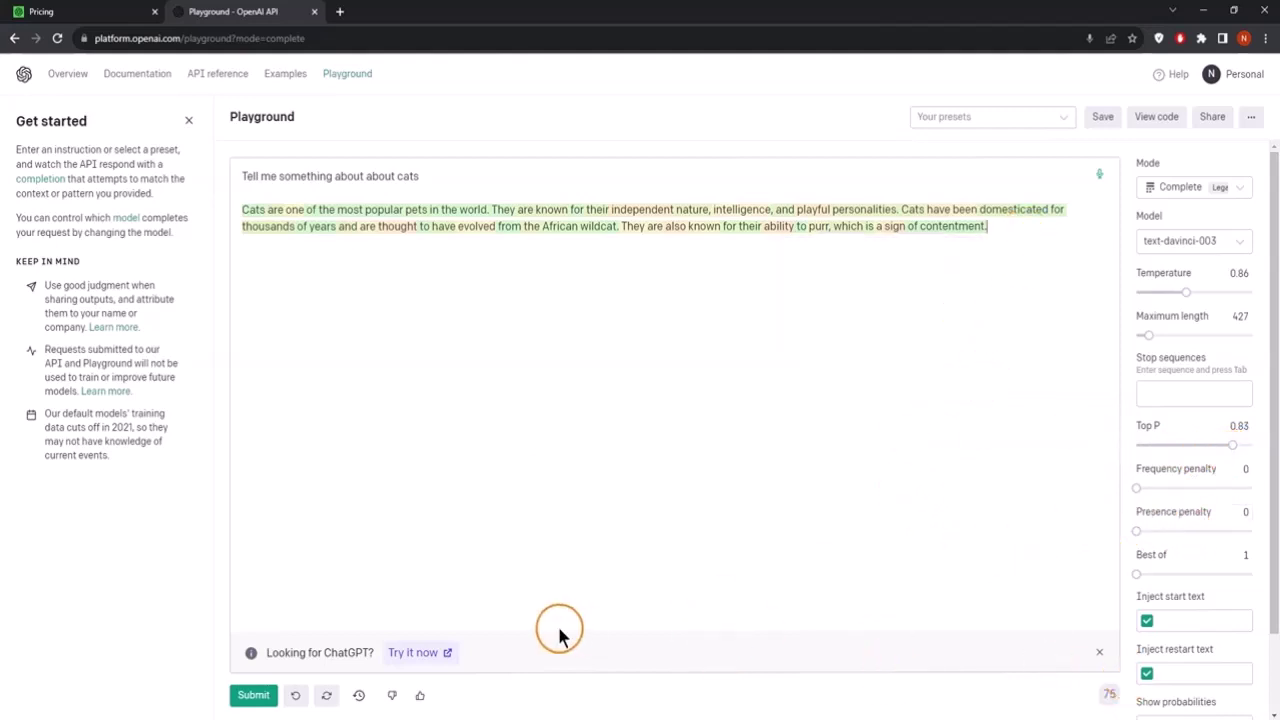
{"action": "left_click_drag", "start_coordinate": [1009, 226], "coordinate": [242, 198]}
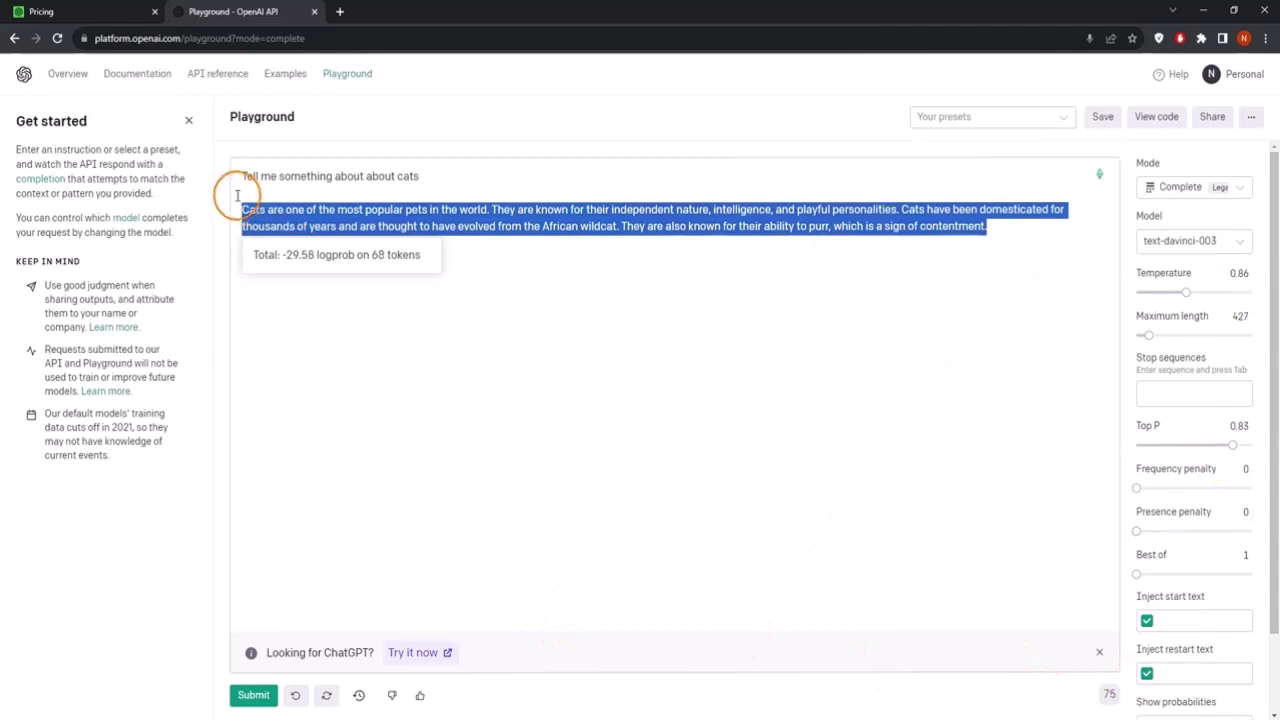
{"action": "key", "text": "BackSpace"}
{"action": "left_click", "coordinate": [253, 694]}
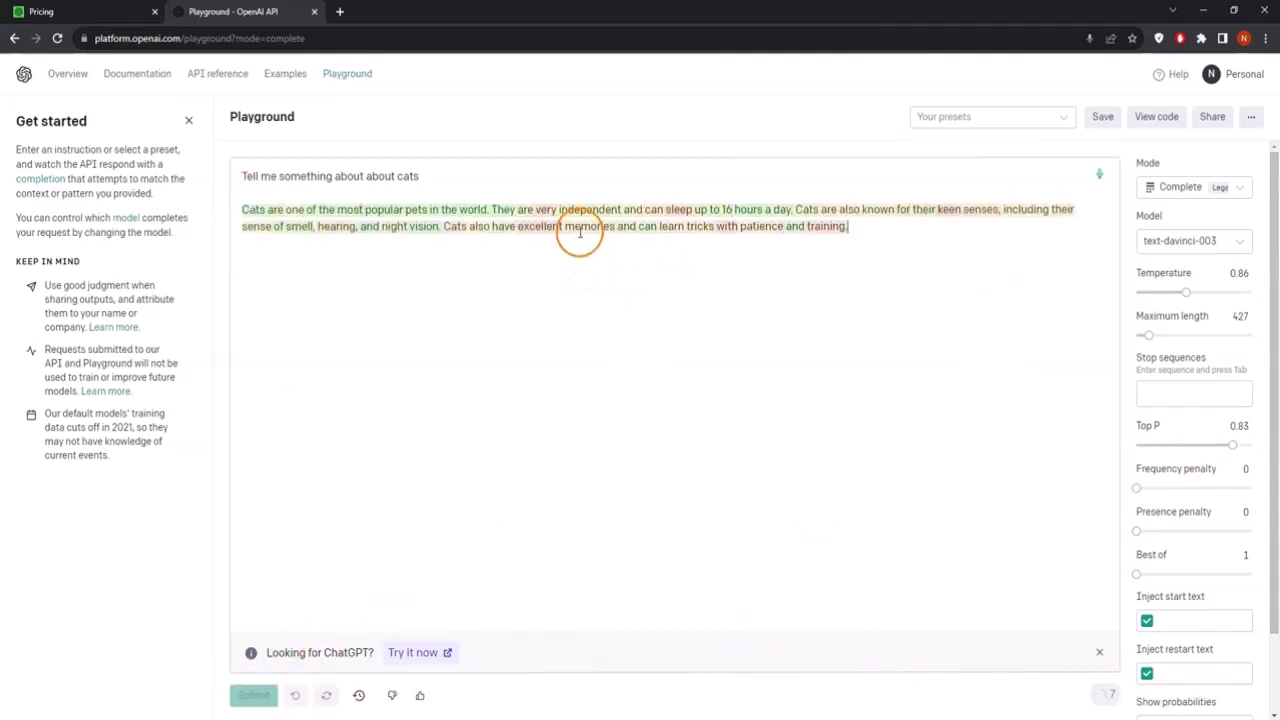
- Set the temperature to 1.31 and regenerate the completion for the cats prompt after deleting the old one
{"action": "mouse_move", "coordinate": [580, 228]}
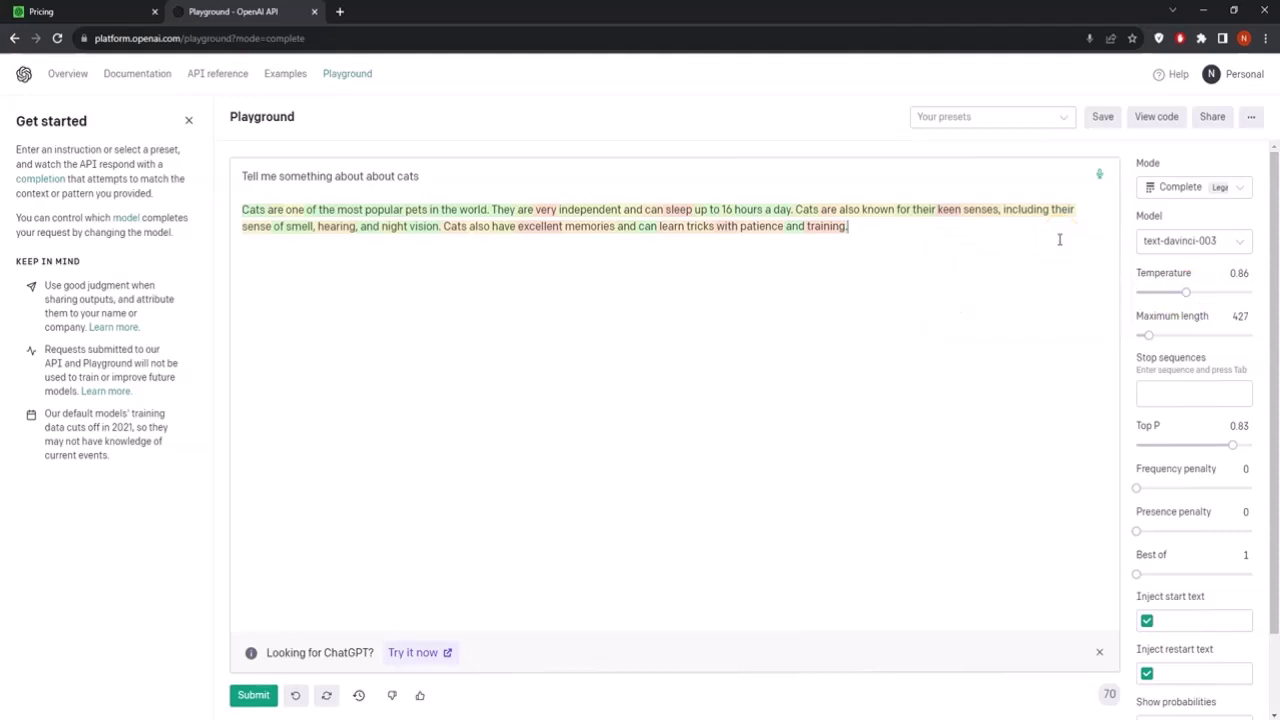
{"action": "mouse_move", "coordinate": [1185, 290]}
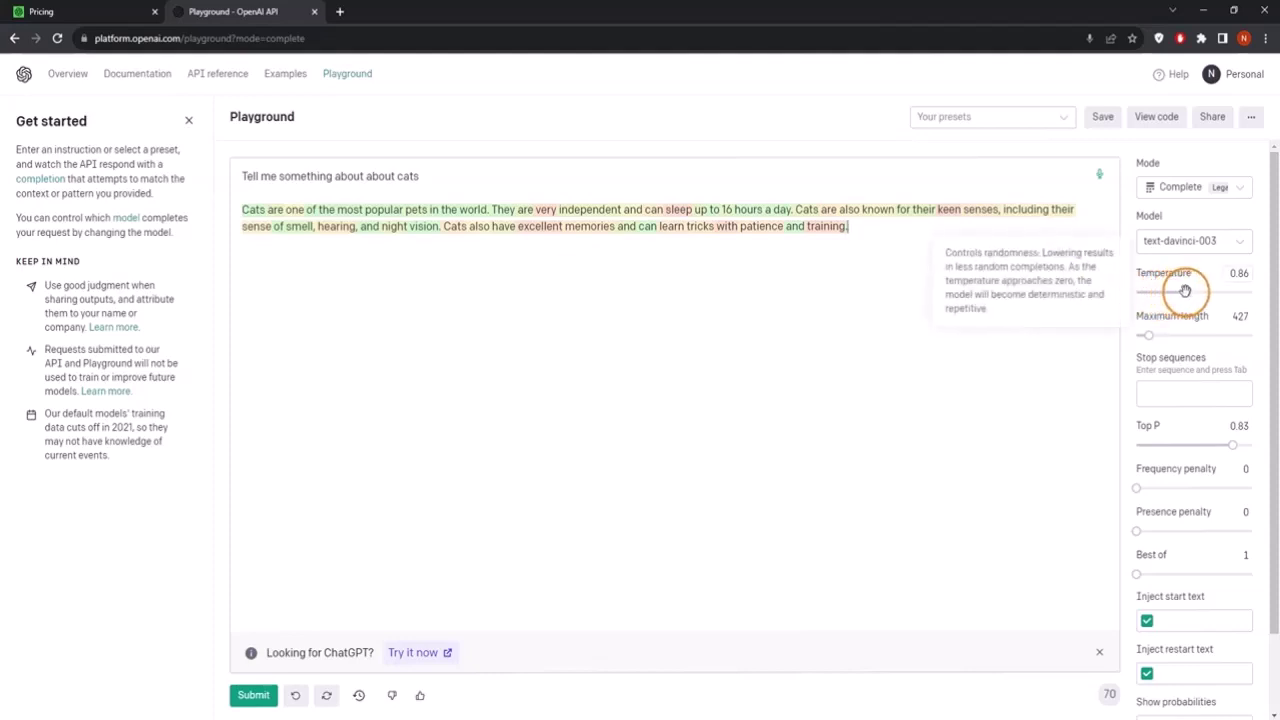
{"action": "left_click_drag", "start_coordinate": [1188, 292], "coordinate": [1212, 291]}
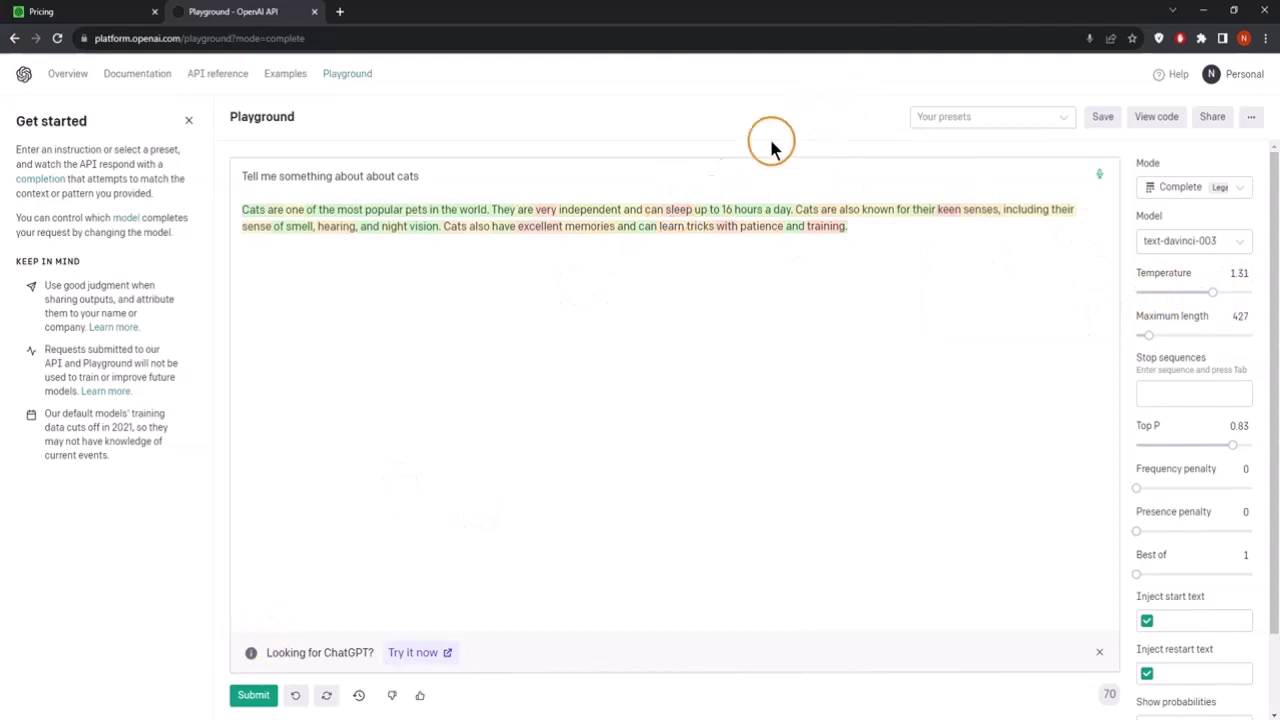
{"action": "left_click", "coordinate": [253, 695]}
{"action": "left_click_drag", "start_coordinate": [848, 230], "coordinate": [229, 217]}
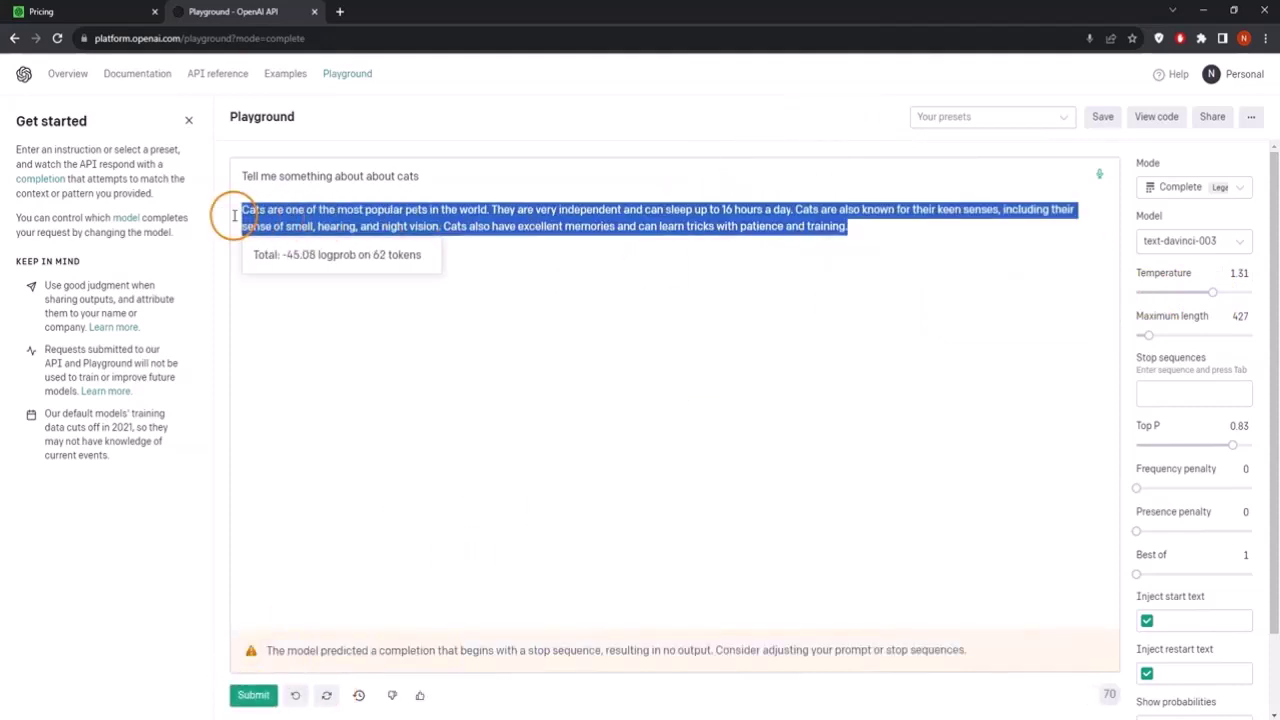
{"action": "key", "text": "BackSpace"}
{"action": "left_click", "coordinate": [253, 695]}
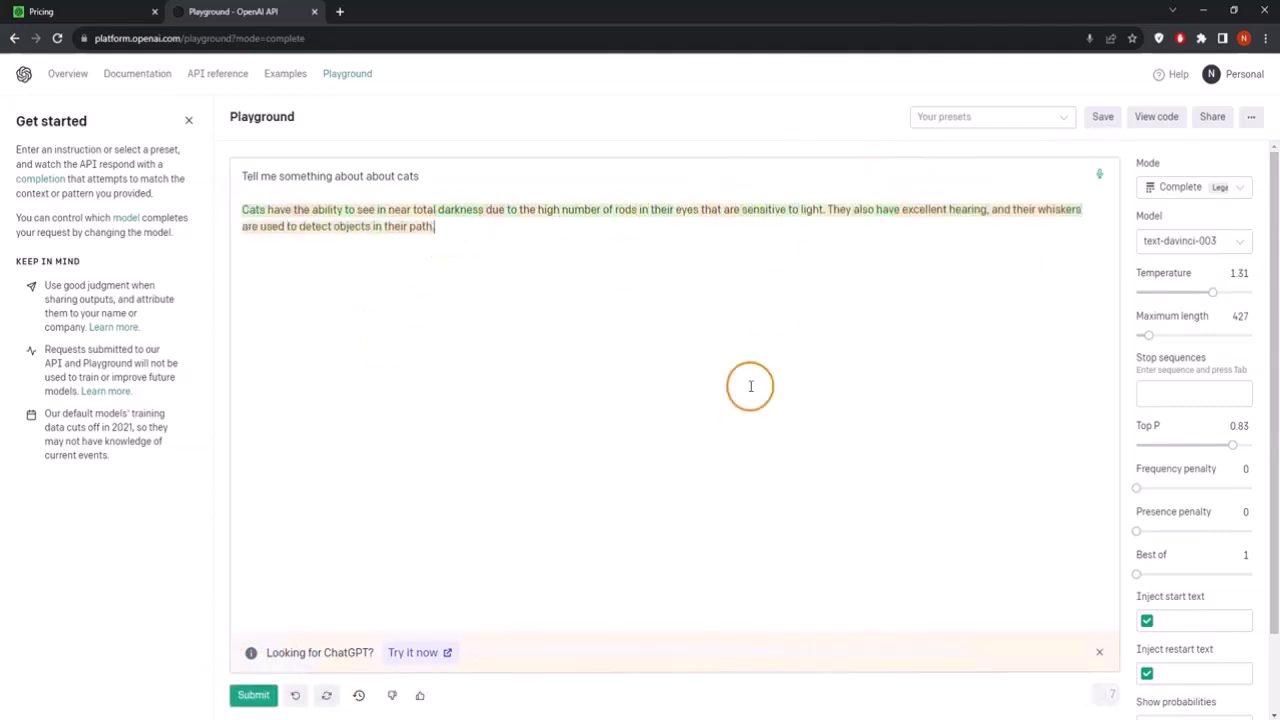
- Regenerate the cats completion from scratch at a temperature of 1.66 and inspect the token probabilities of its opening words
{"action": "left_click_drag", "start_coordinate": [1212, 291], "coordinate": [1236, 291]}
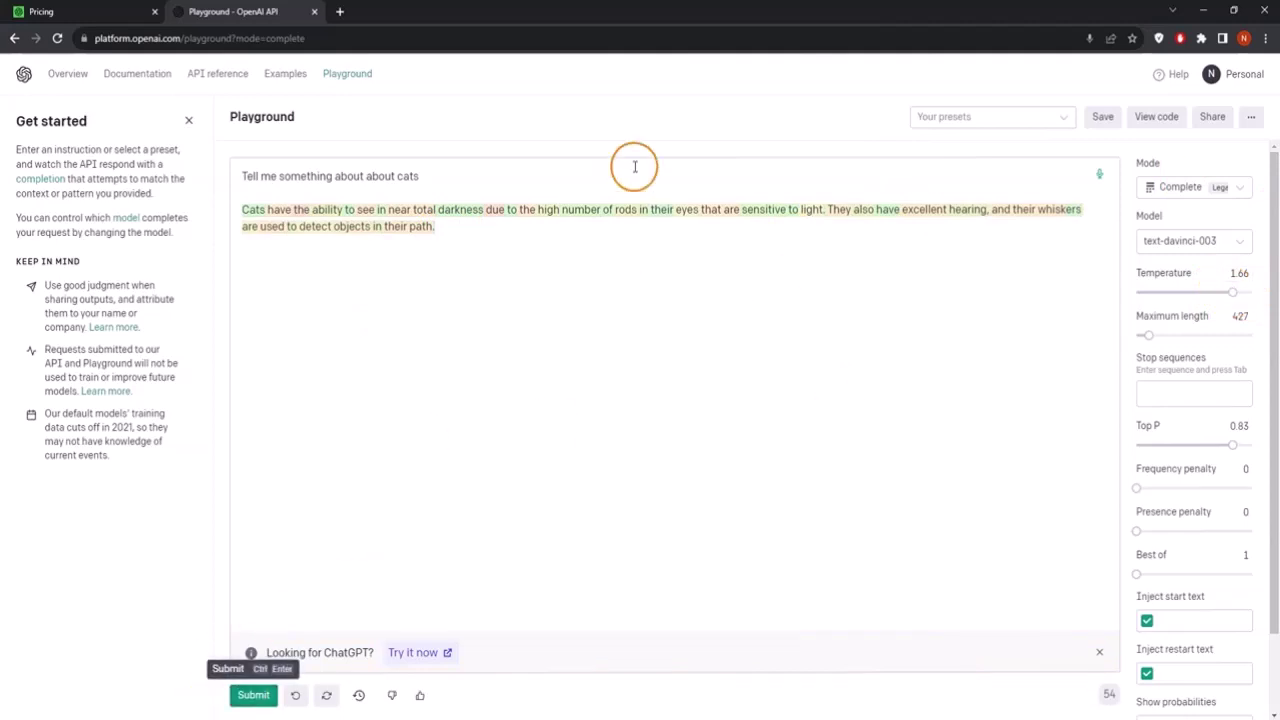
{"action": "left_click_drag", "start_coordinate": [519, 235], "coordinate": [420, 222]}
{"action": "key", "text": "BackSpace"}
{"action": "key", "text": "BackSpace"}
{"action": "key", "text": "BackSpace"}
{"action": "key", "text": "BackSpace"}
{"action": "key", "text": "BackSpace"}
{"action": "key", "text": "BackSpace"}
{"action": "key", "text": "BackSpace"}
{"action": "key", "text": "BackSpace"}
{"action": "key", "text": "BackSpace"}
{"action": "key", "text": "BackSpace"}
{"action": "key", "text": "BackSpace"}
{"action": "key", "text": "BackSpace"}
{"action": "key", "text": "BackSpace"}
{"action": "key", "text": "BackSpace"}
{"action": "key", "text": "BackSpace"}
{"action": "key", "text": "BackSpace"}
{"action": "key", "text": "BackSpace"}
{"action": "key", "text": "BackSpace"}
{"action": "key", "text": "BackSpace"}
{"action": "key", "text": "BackSpace"}
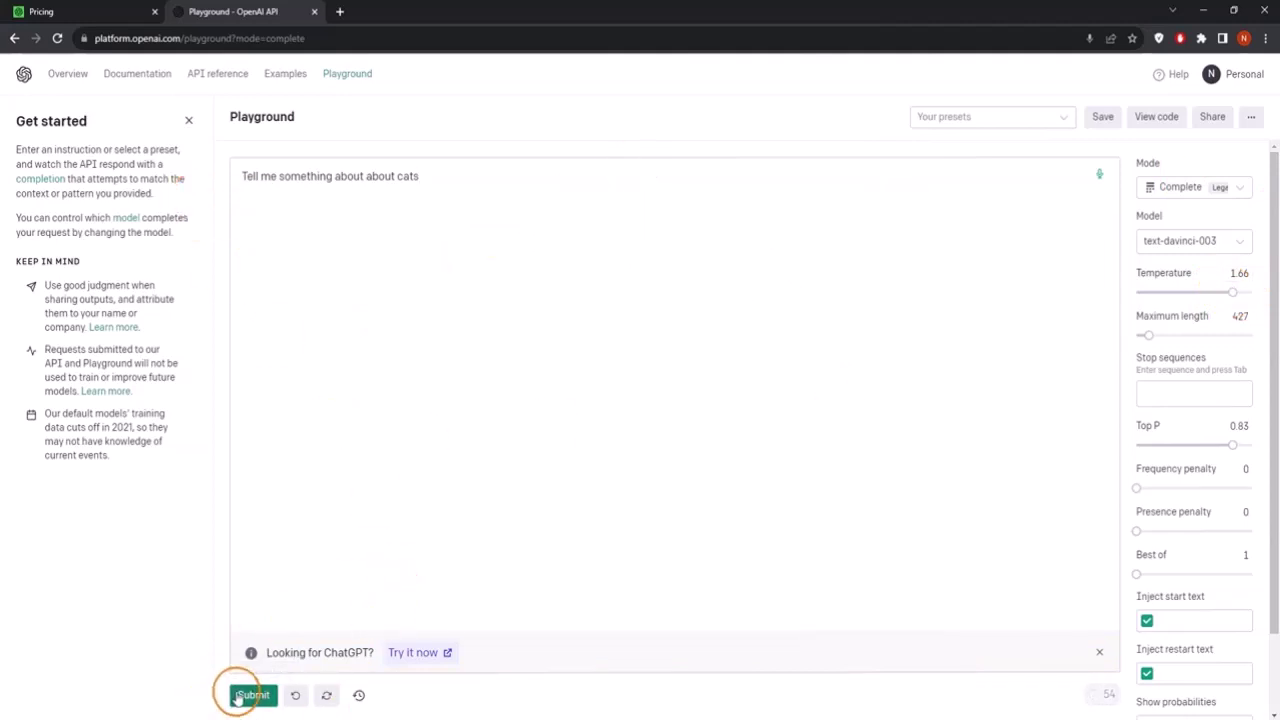
{"action": "left_click", "coordinate": [245, 695]}
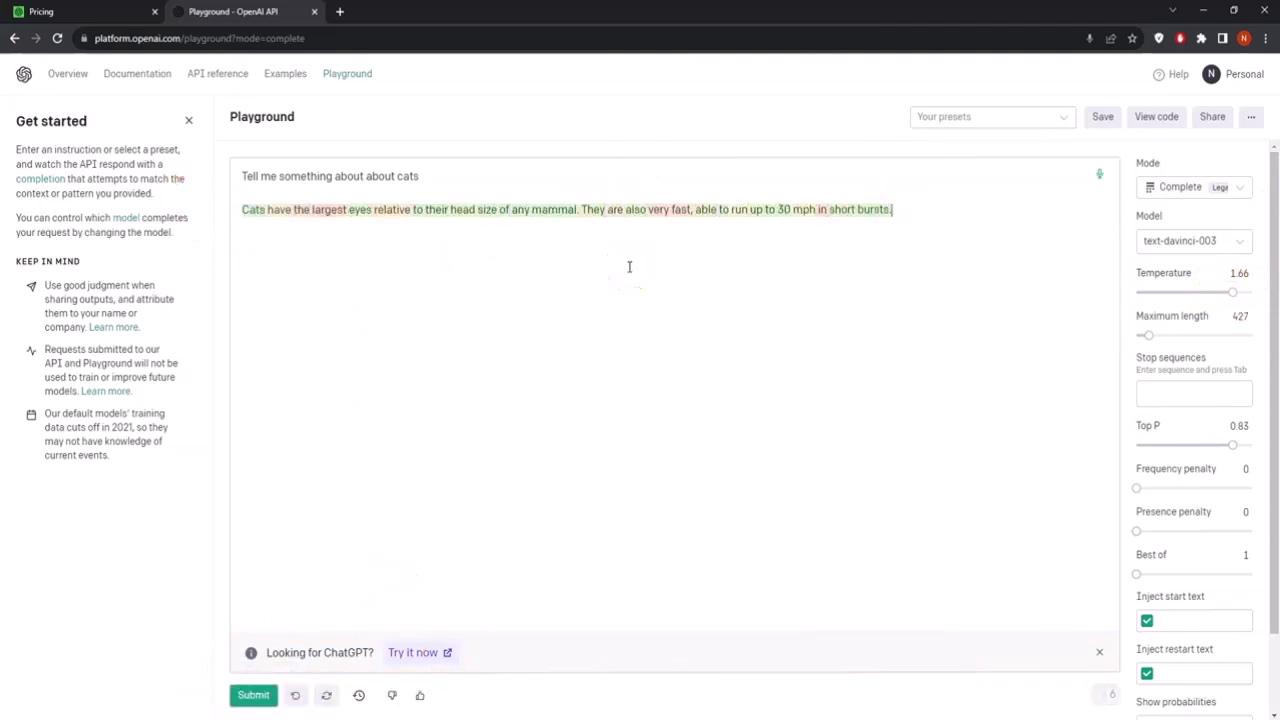
{"action": "left_click", "coordinate": [330, 210]}
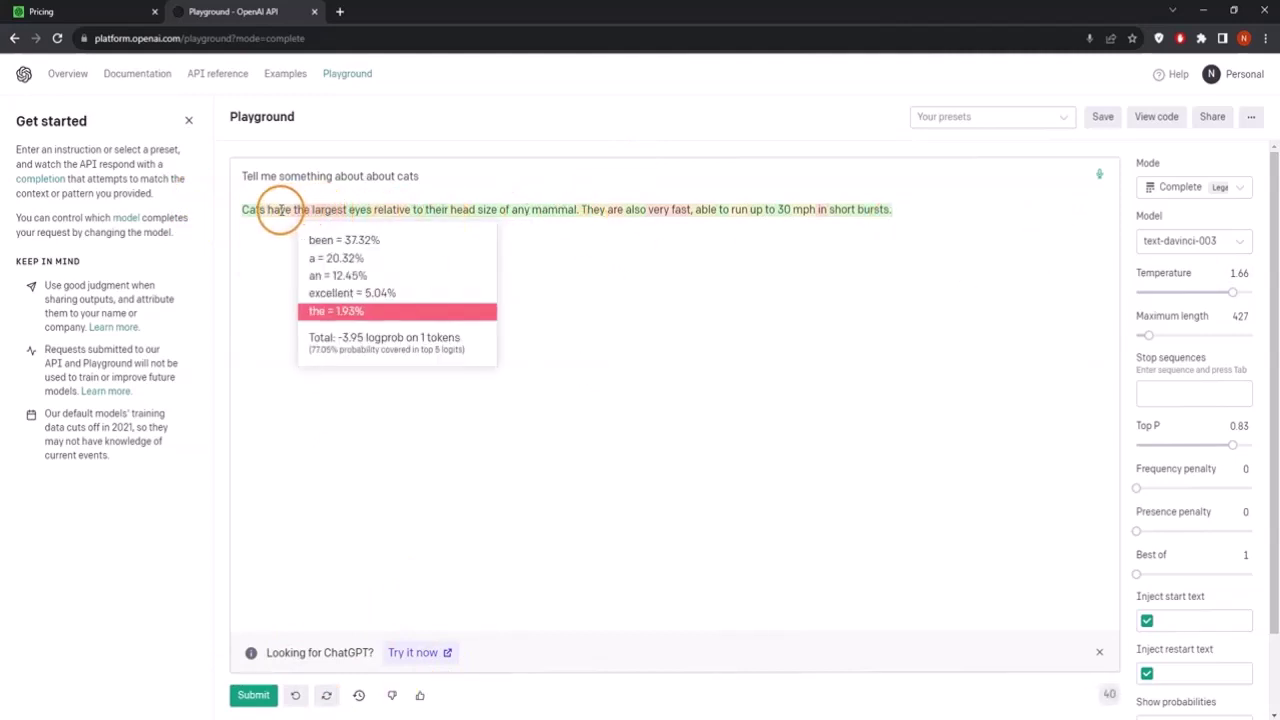
{"action": "mouse_move", "coordinate": [270, 210]}
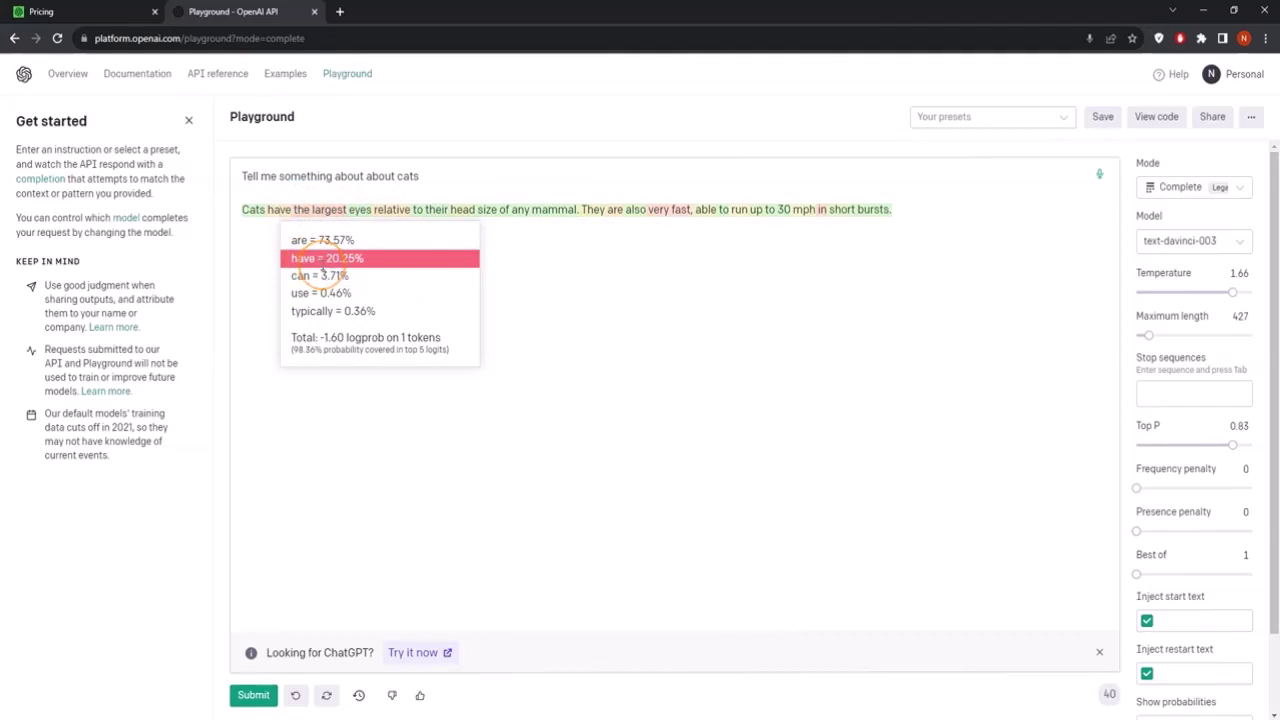
- Raise the temperature to 1.91, delete the completion, and submit the cats prompt again
{"action": "left_click_drag", "start_coordinate": [1232, 291], "coordinate": [1247, 291]}
{"action": "left_click_drag", "start_coordinate": [243, 209], "coordinate": [731, 209]}
{"action": "left_click", "coordinate": [1006, 207], "text": "shift"}
{"action": "key", "text": "BackSpace"}
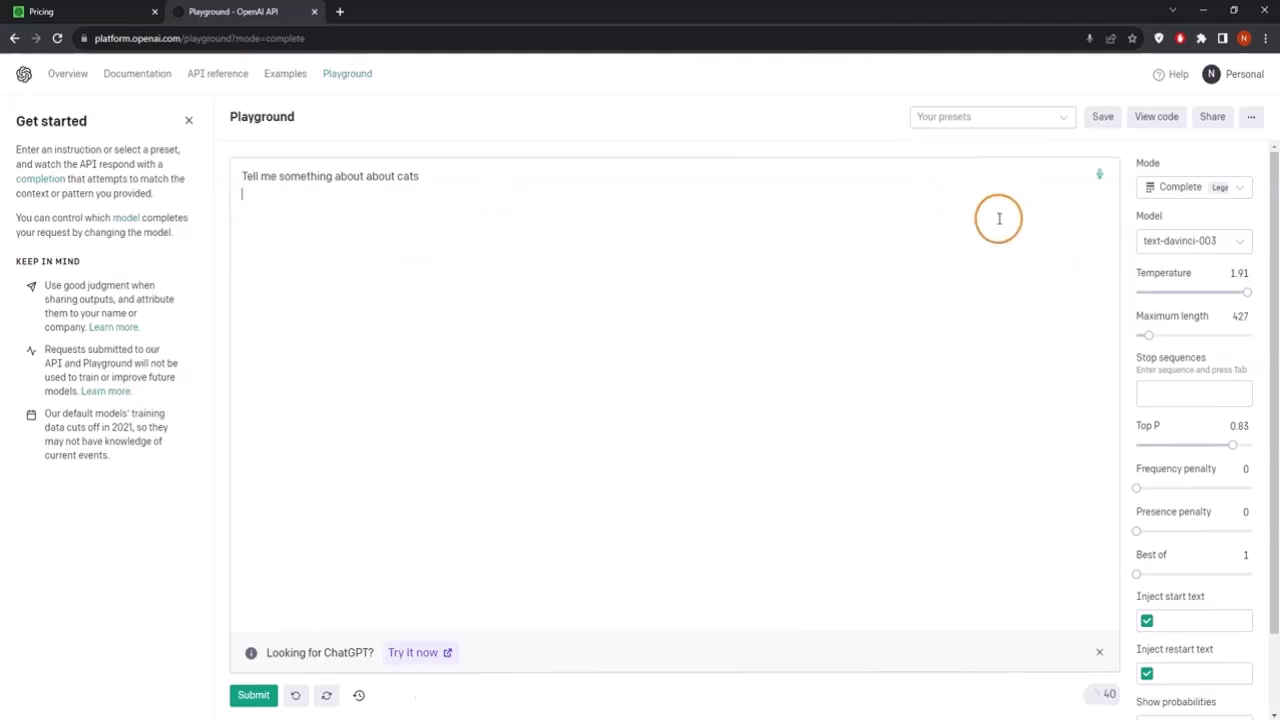
{"action": "left_click", "coordinate": [253, 697]}
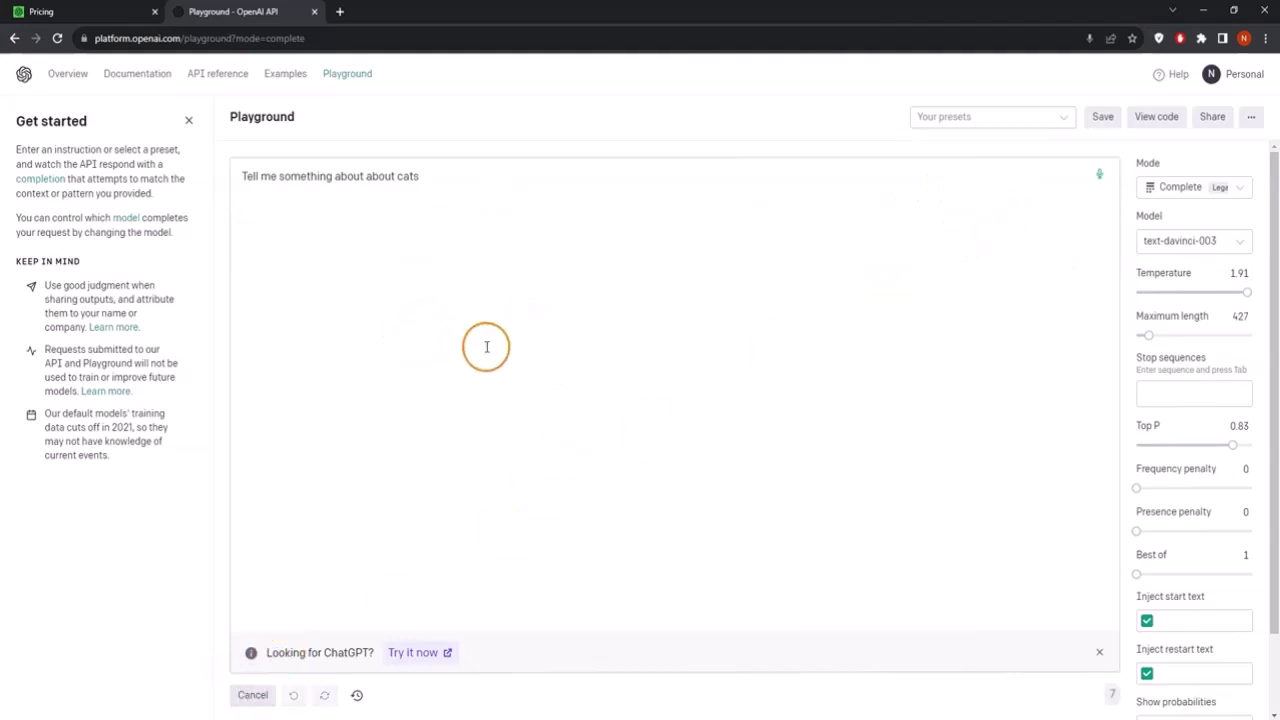
- Try a temperature of 2, then generate another cats completion with the temperature lowered to 0.1
{"action": "left_click_drag", "start_coordinate": [1247, 292], "coordinate": [1258, 292]}
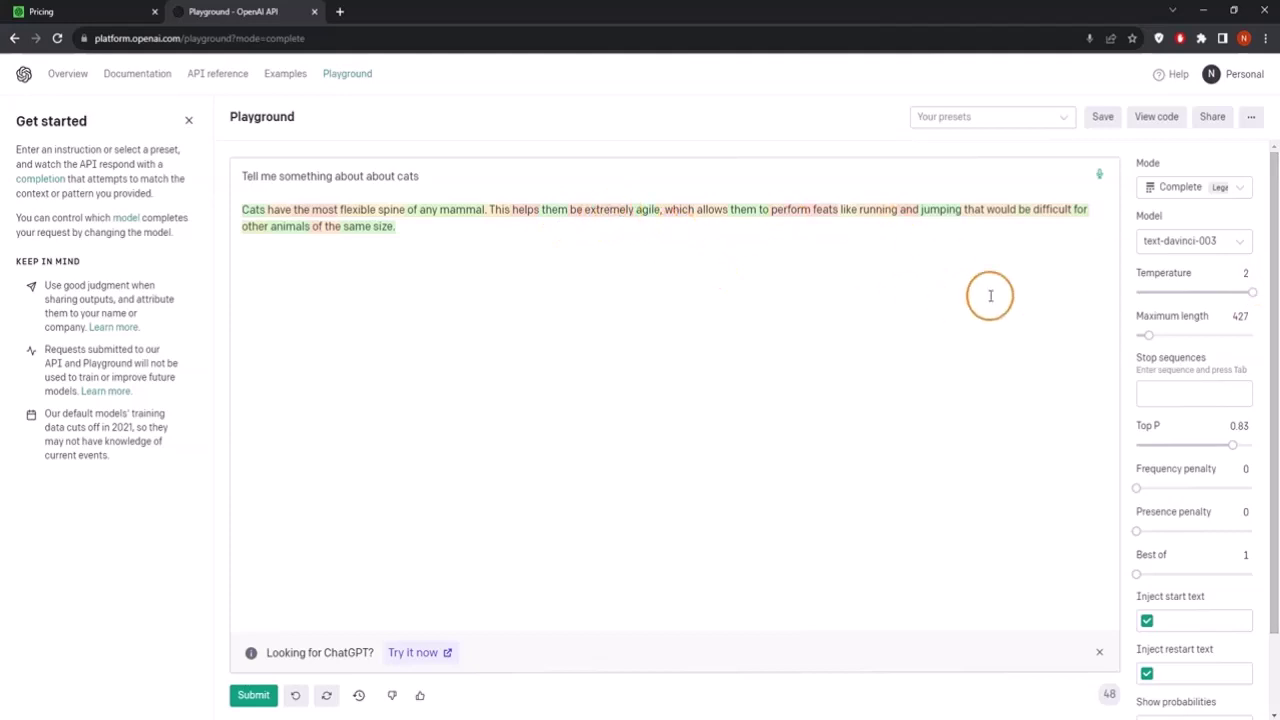
{"action": "left_click_drag", "start_coordinate": [1249, 291], "coordinate": [1142, 290]}
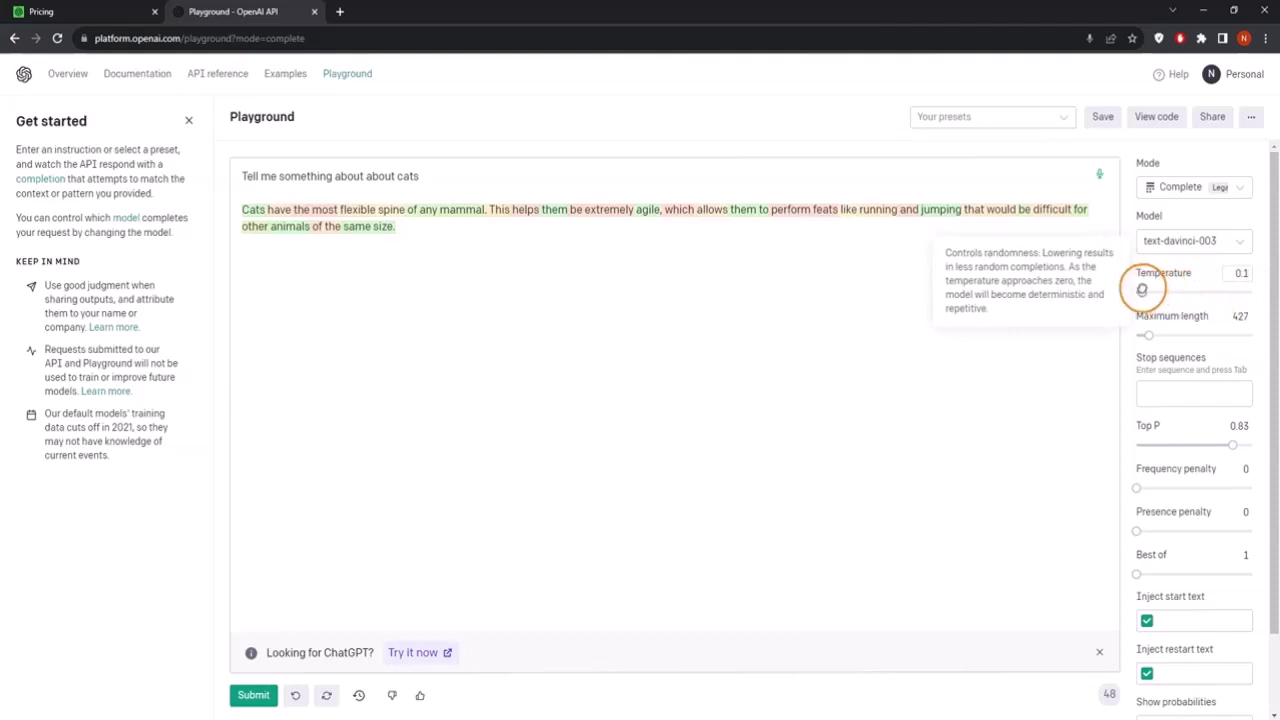
{"action": "left_click", "coordinate": [252, 695]}
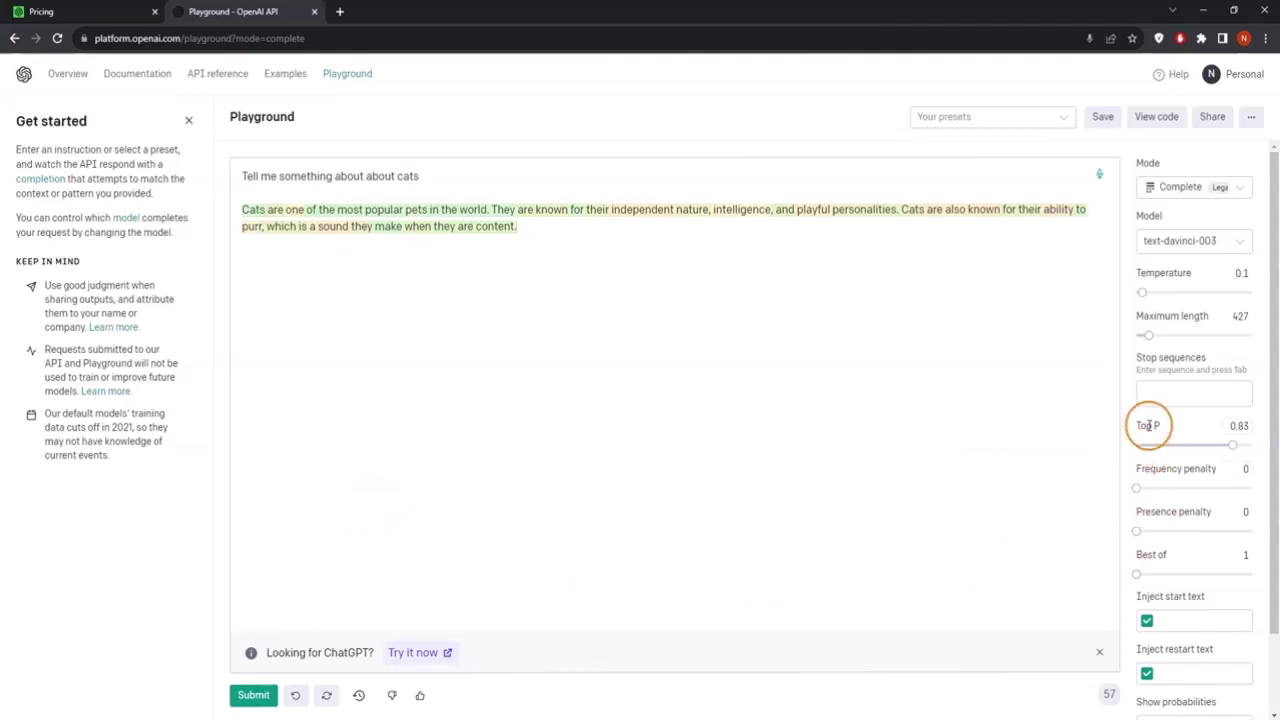
- Examine the descriptions of the Top P, frequency penalty and presence penalty parameters
{"action": "mouse_move", "coordinate": [1148, 425]}
{"action": "mouse_move", "coordinate": [1138, 485]}
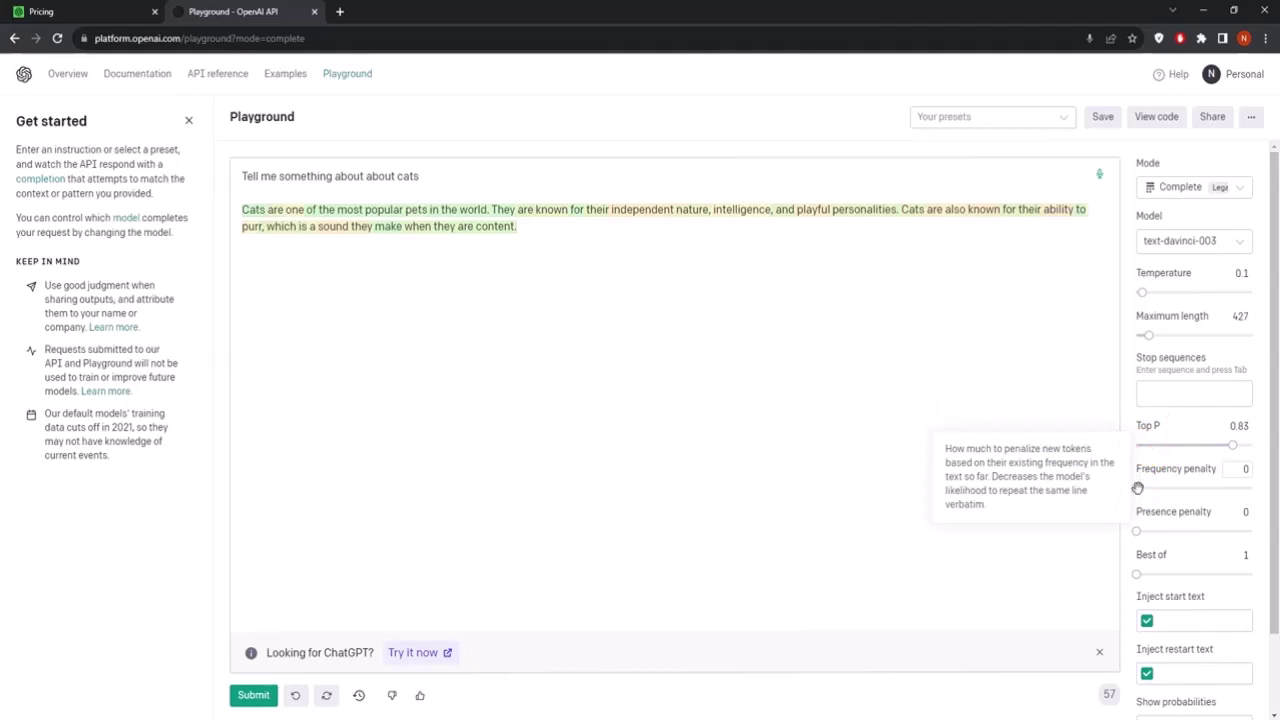
{"action": "left_click", "coordinate": [1143, 524]}
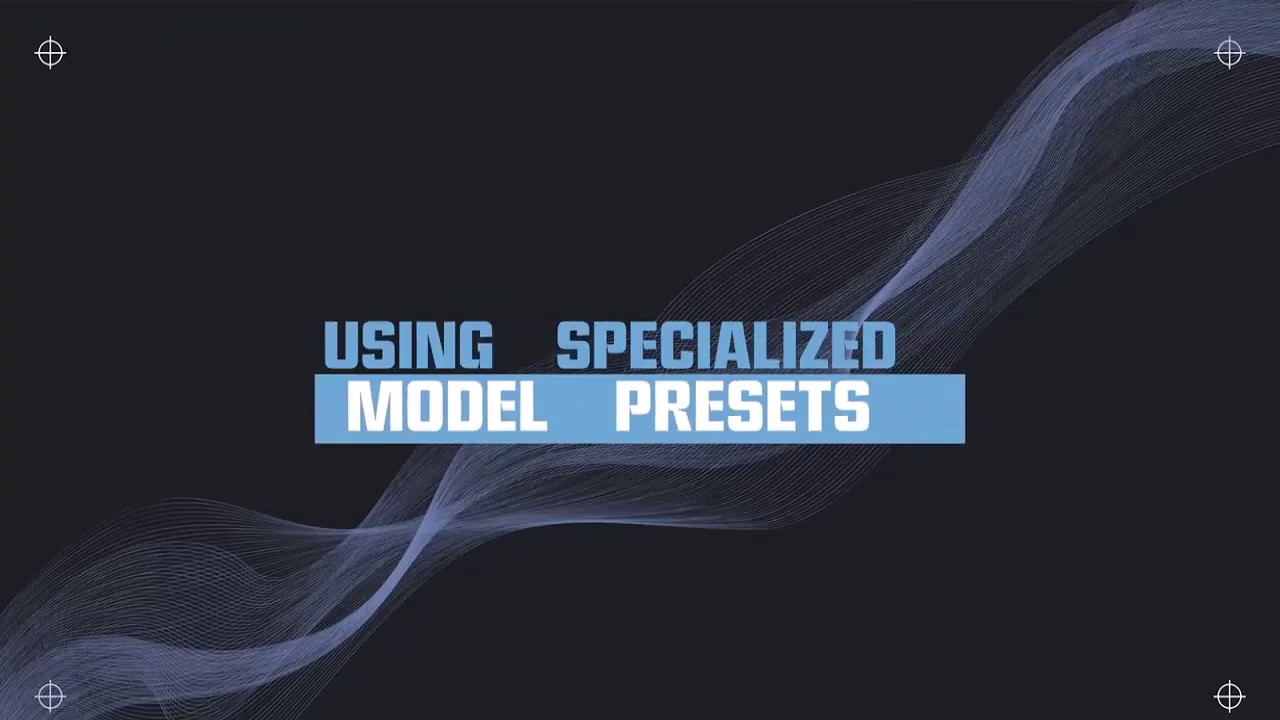
{"action": "left_click", "coordinate": [266, 199]}
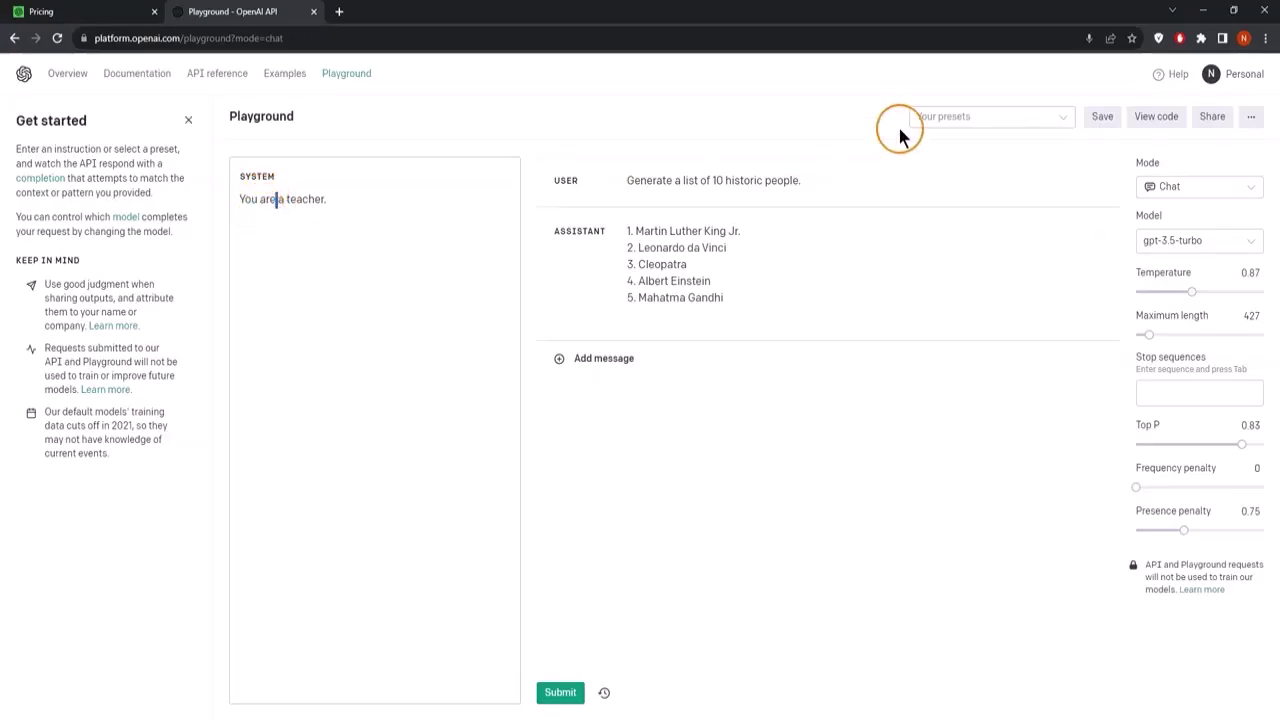
{"action": "left_click", "coordinate": [976, 118]}
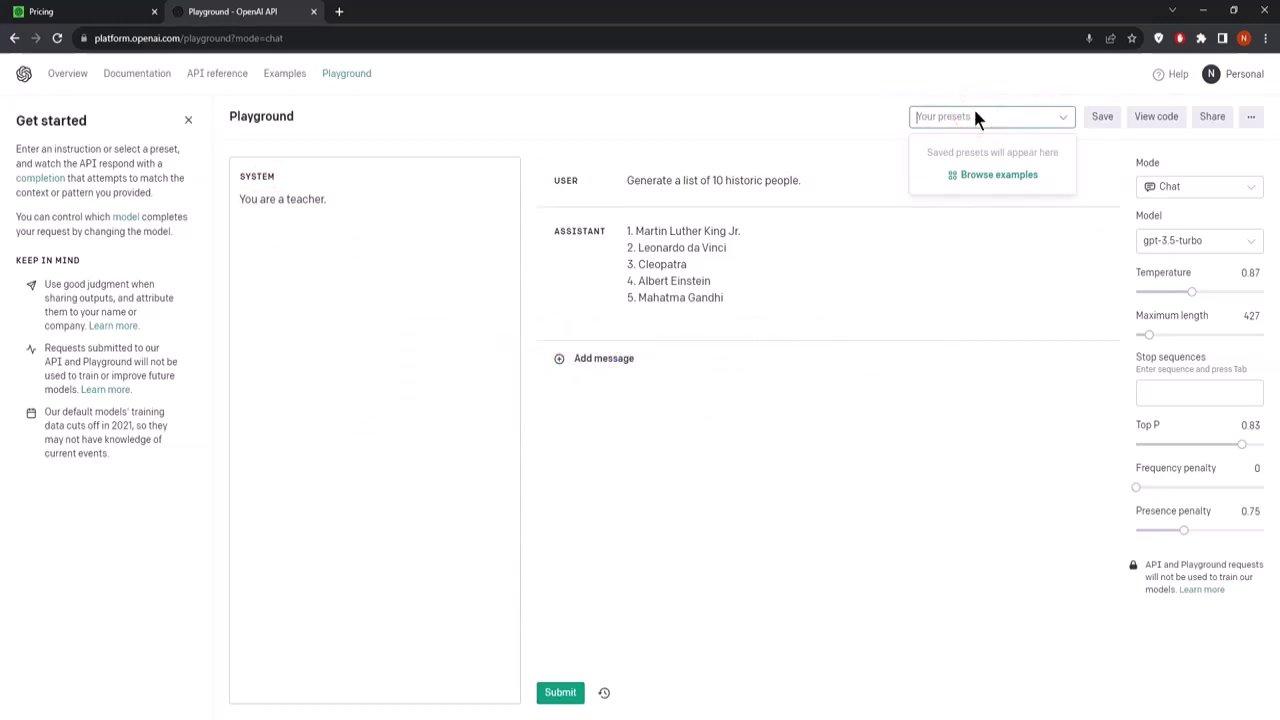
{"action": "left_click", "coordinate": [997, 178]}
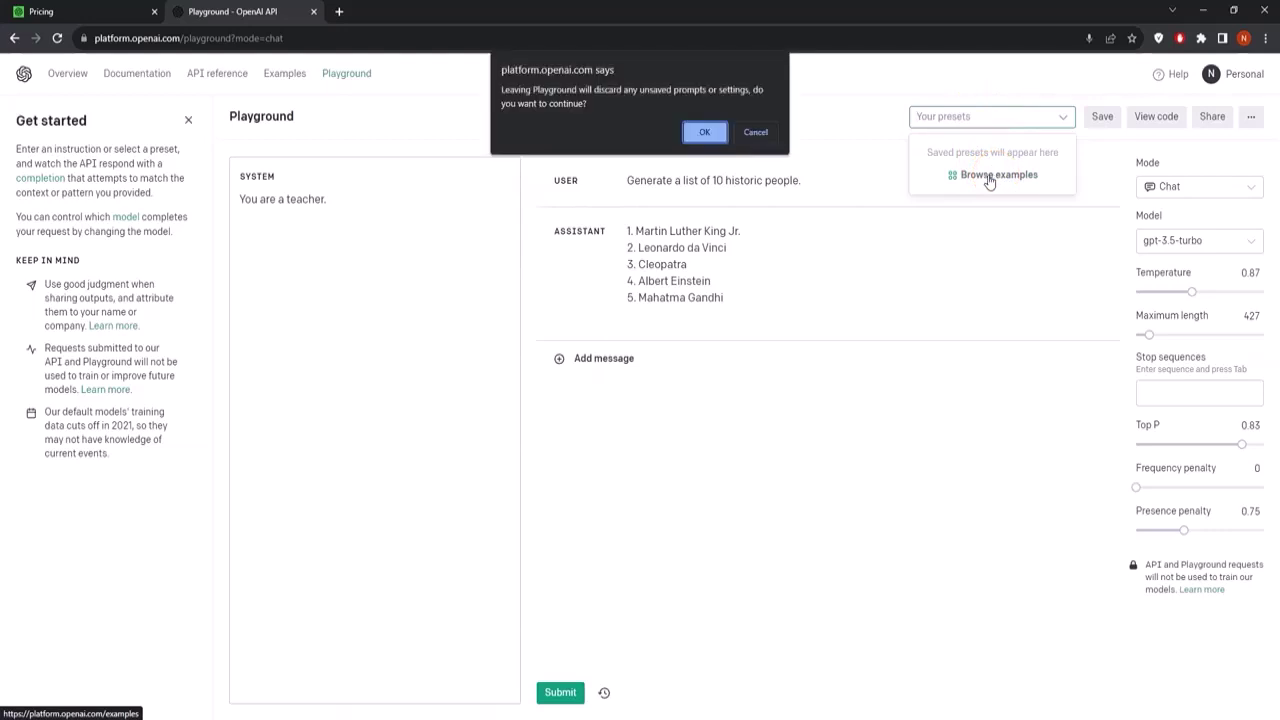
{"action": "key", "text": "Escape"}
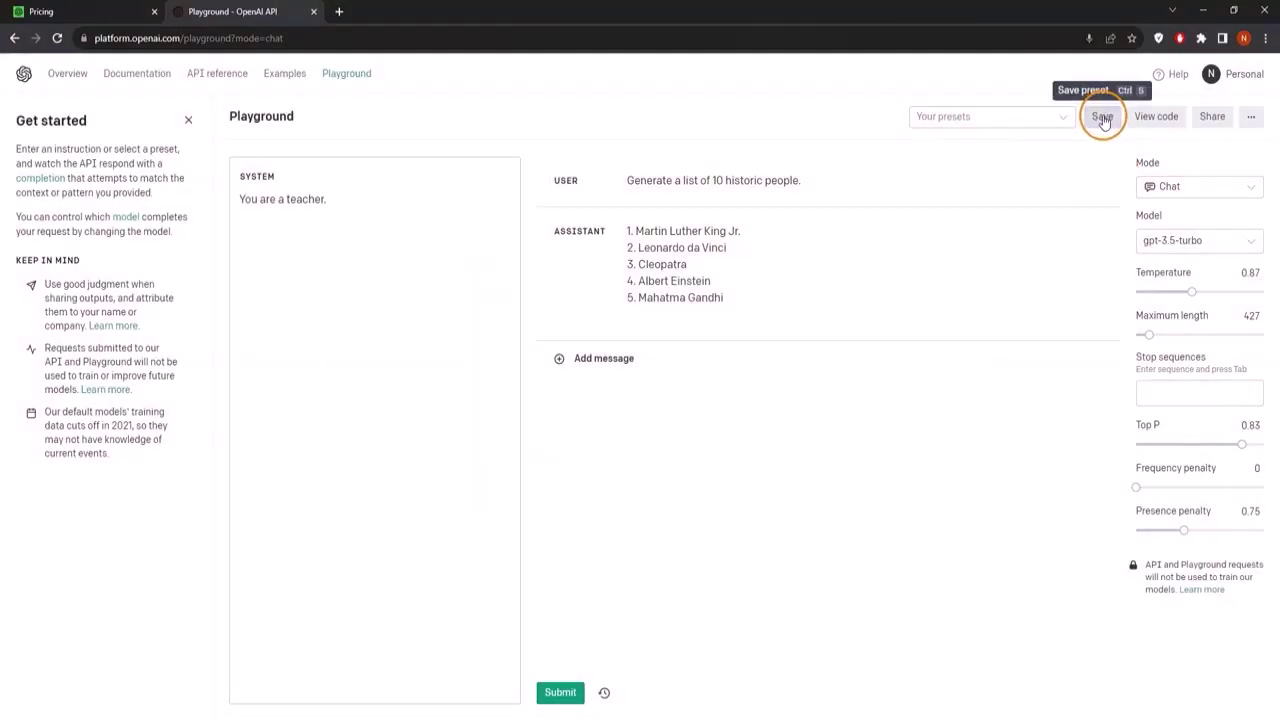
- Save the current chat setup with its teacher system message as a preset named "Teacher preset"
{"action": "left_click", "coordinate": [1099, 118]}
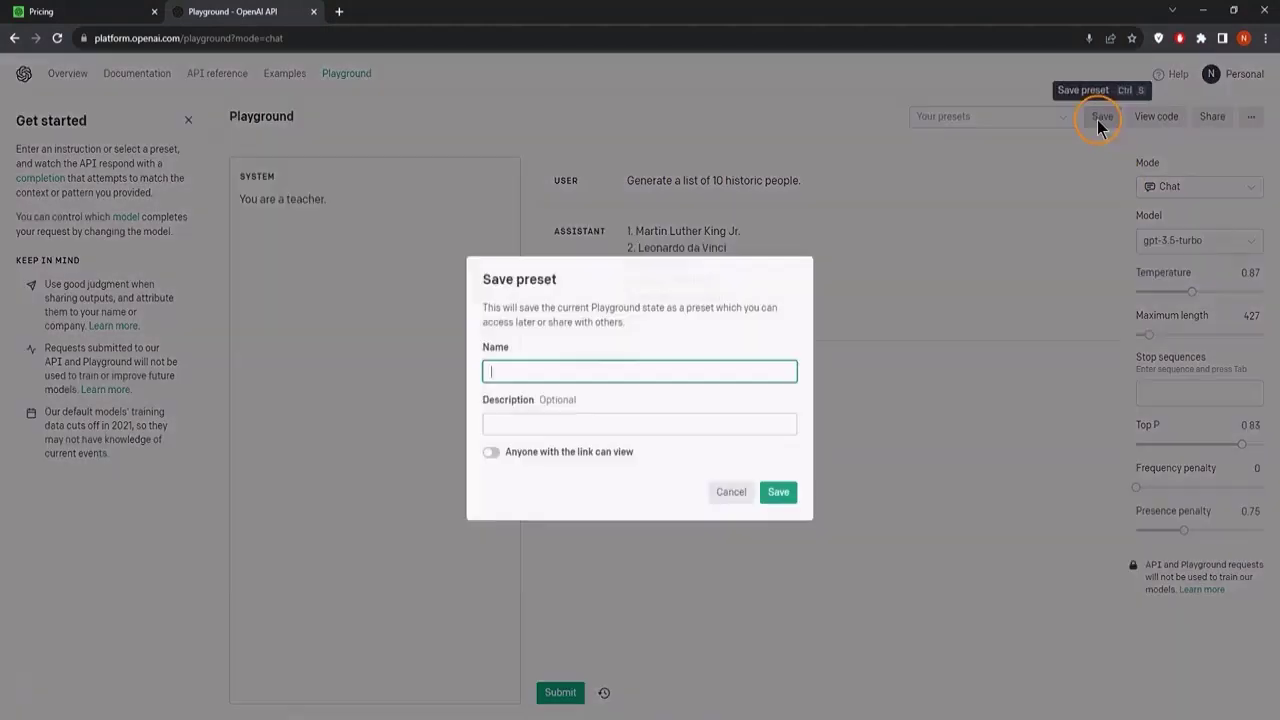
{"action": "left_click", "coordinate": [612, 372]}
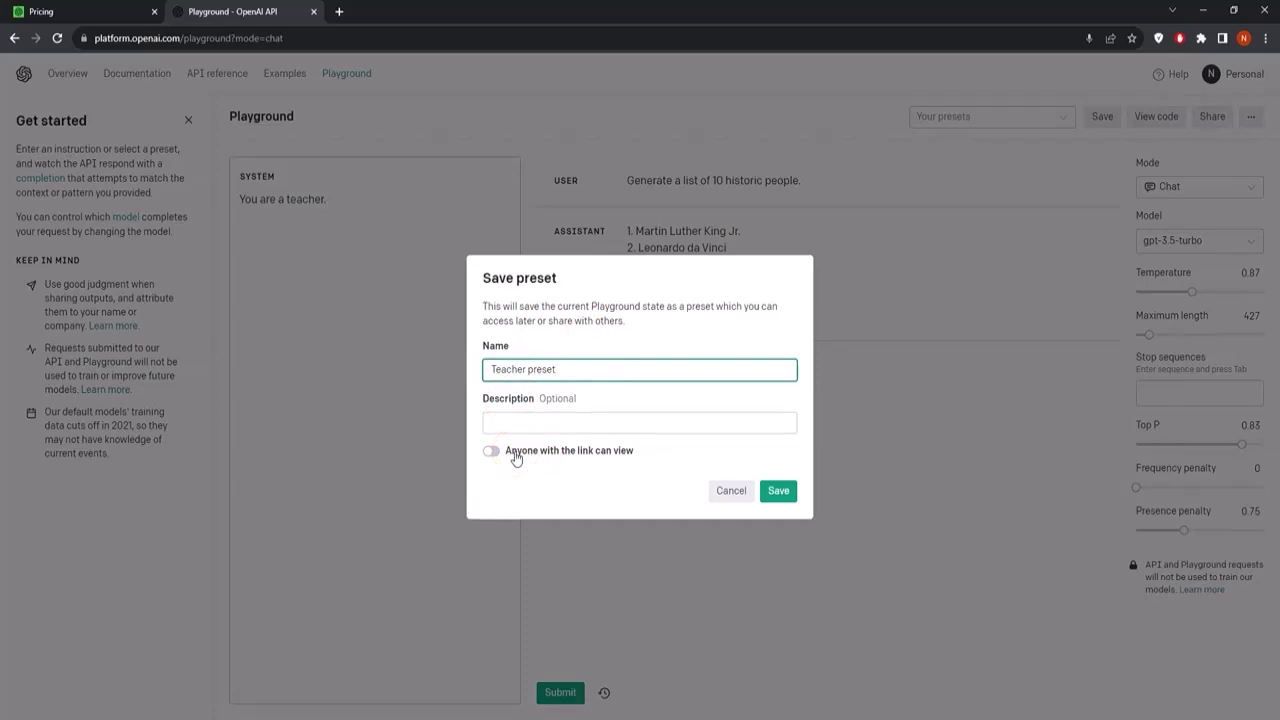
{"action": "left_click", "coordinate": [779, 490]}
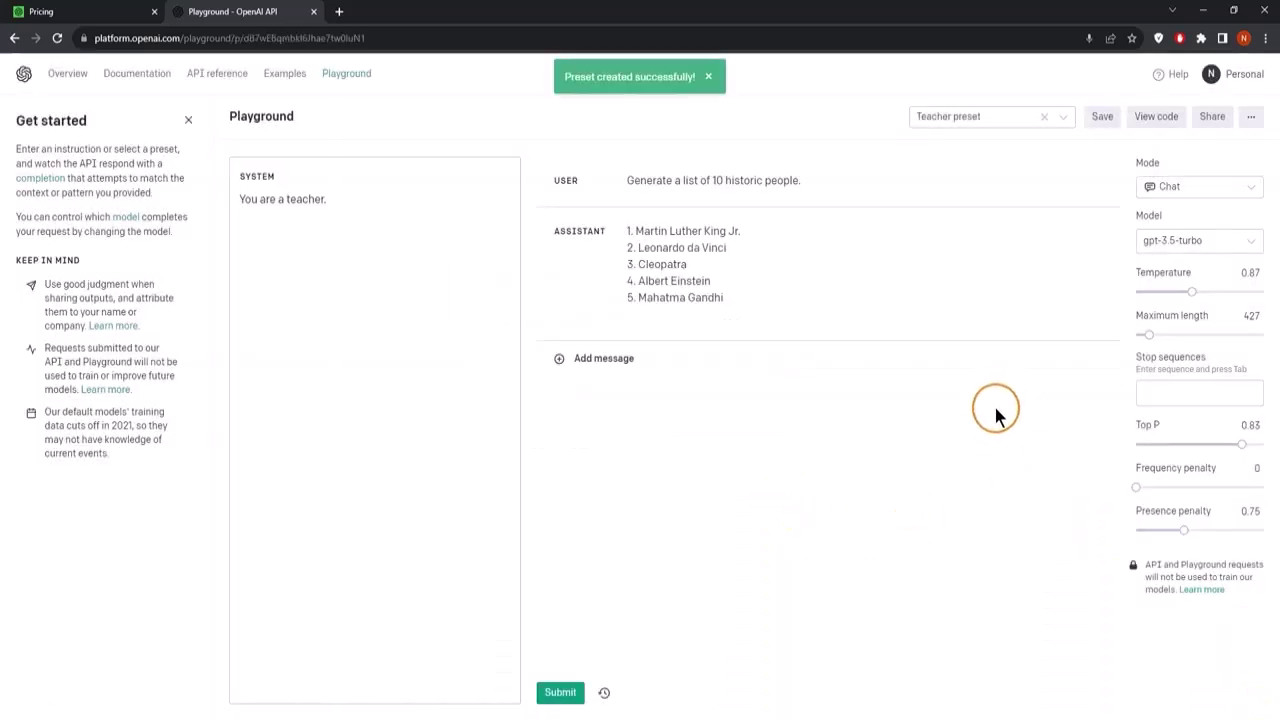
- Clear the active preset to restore the default chat settings, then load "Teacher preset" again
{"action": "left_click", "coordinate": [1060, 118]}
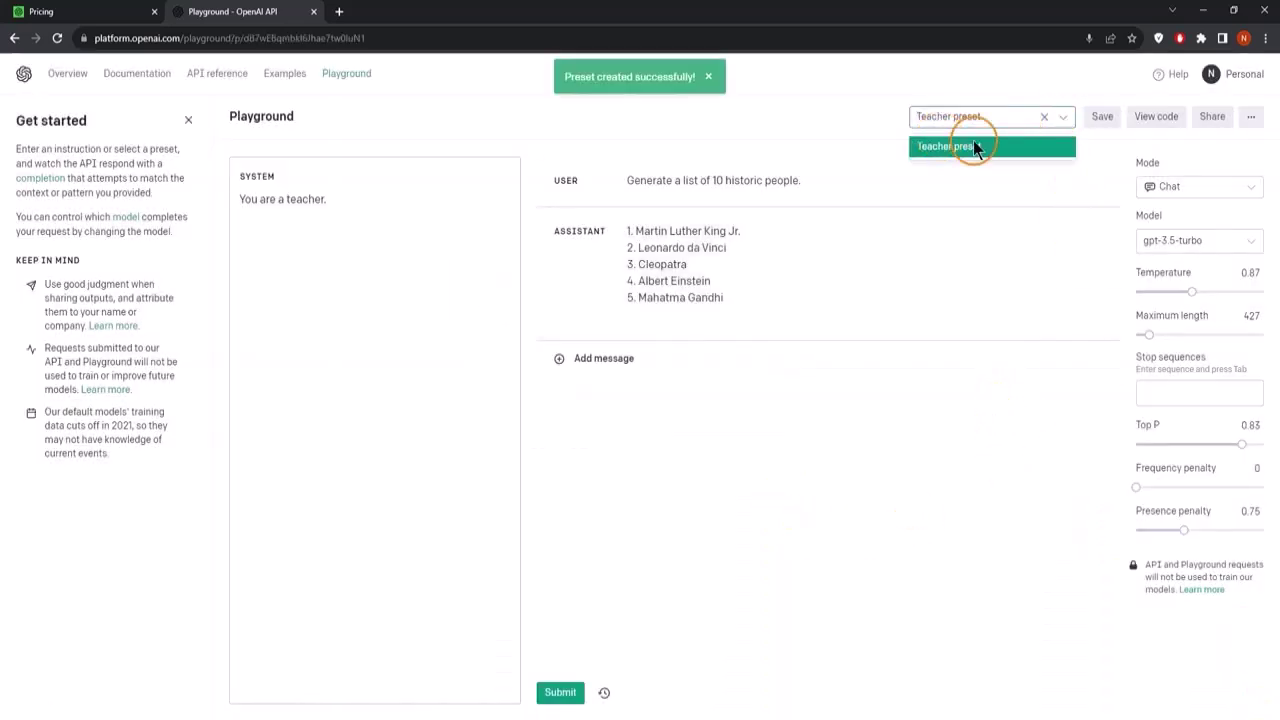
{"action": "left_click", "coordinate": [1018, 170]}
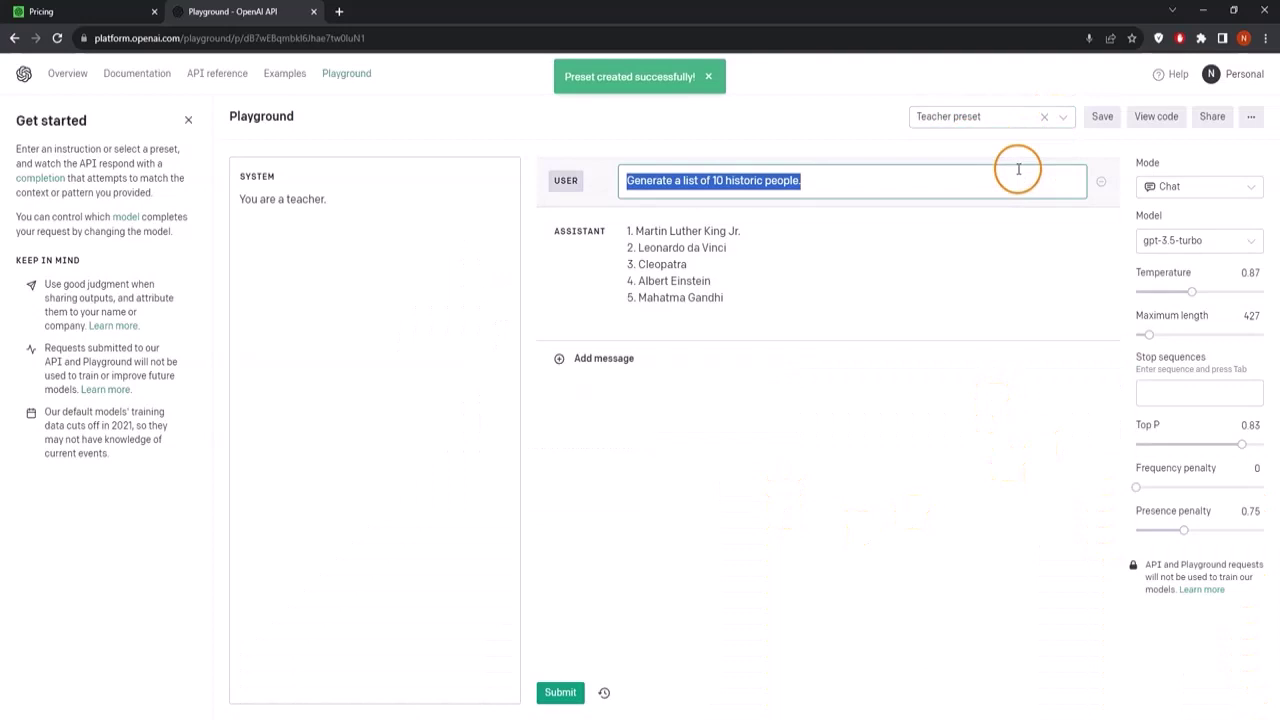
{"action": "left_click", "coordinate": [1044, 116]}
{"action": "left_click", "coordinate": [1062, 120]}
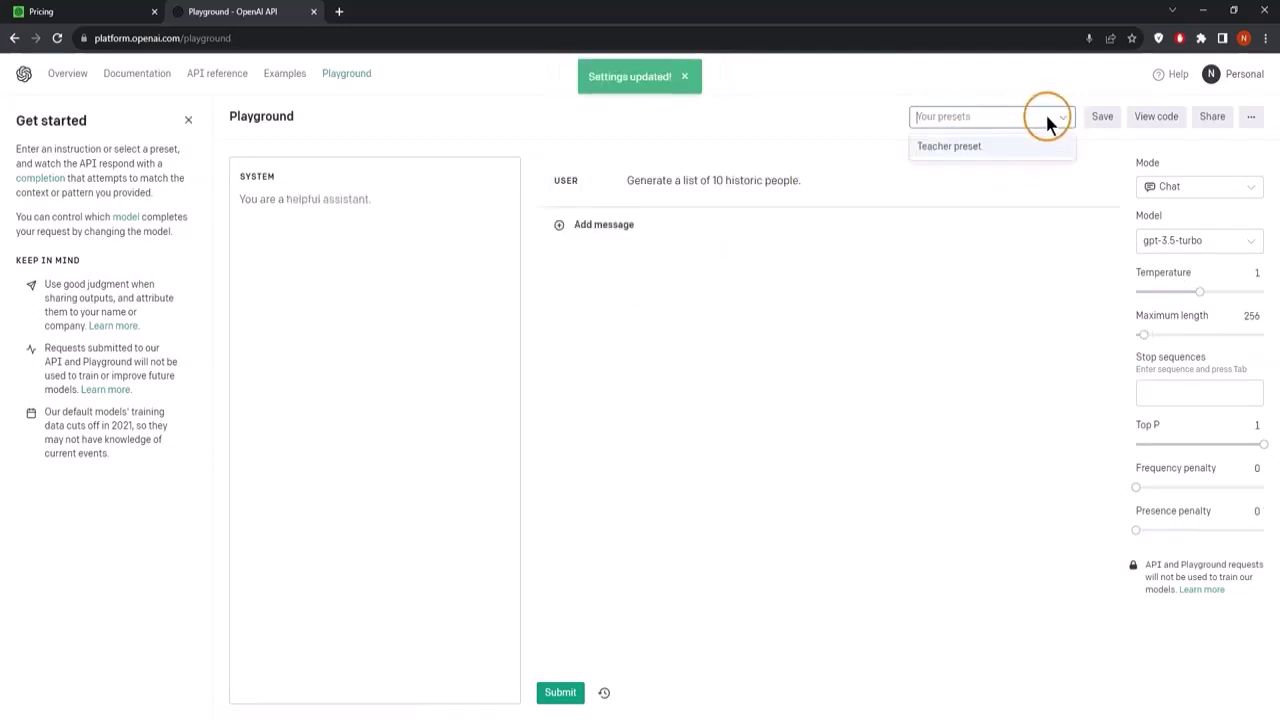
{"action": "left_click", "coordinate": [1056, 146]}
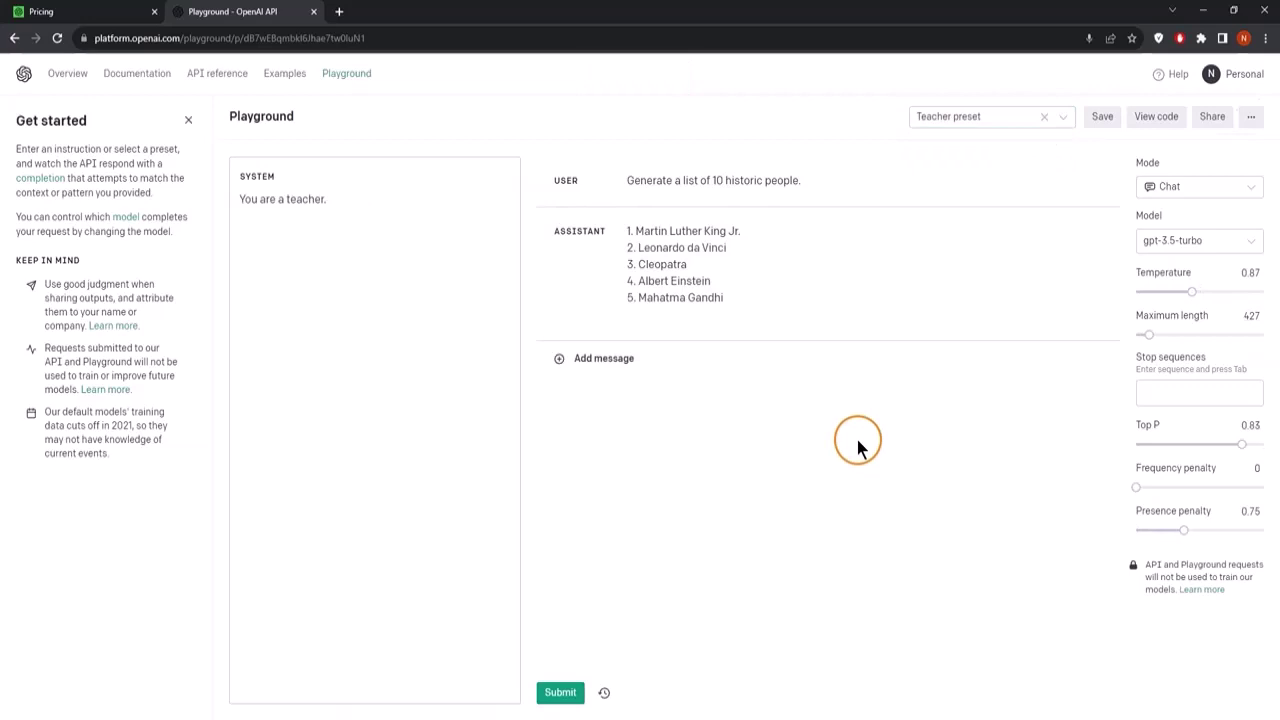
- Delete the saved preset "Teacher preset" and confirm its removal
{"action": "left_click", "coordinate": [1251, 118]}
{"action": "left_click", "coordinate": [1183, 146]}
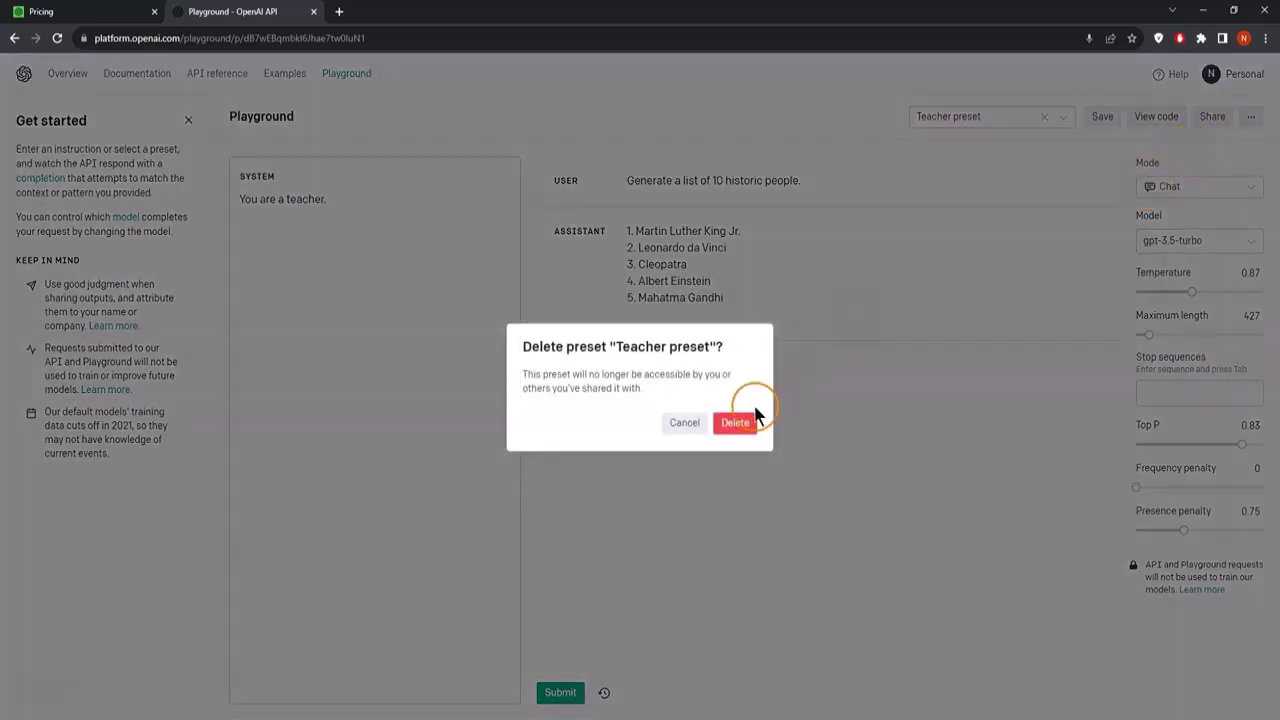
{"action": "left_click", "coordinate": [745, 423]}
- Browse the example applications from the presets list and review the Emoji Translation example's prompt, sample response and API request
{"action": "left_click", "coordinate": [1064, 118]}
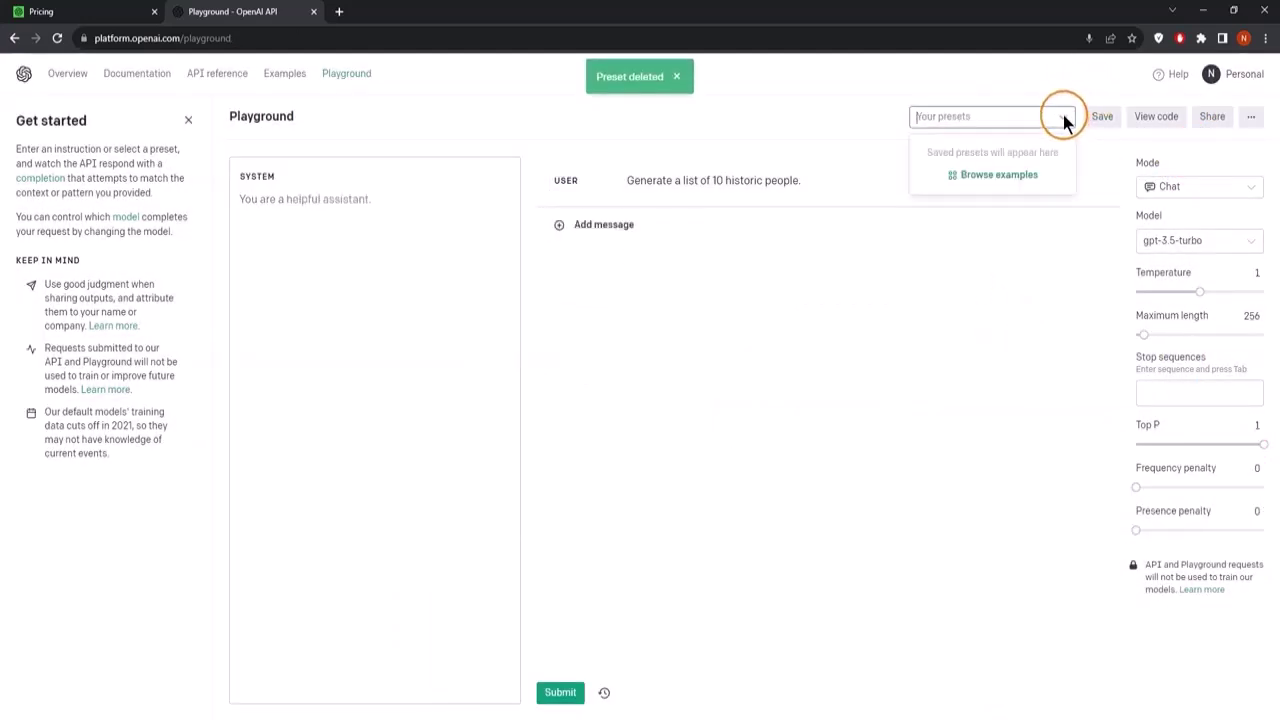
{"action": "left_click", "coordinate": [1010, 180]}
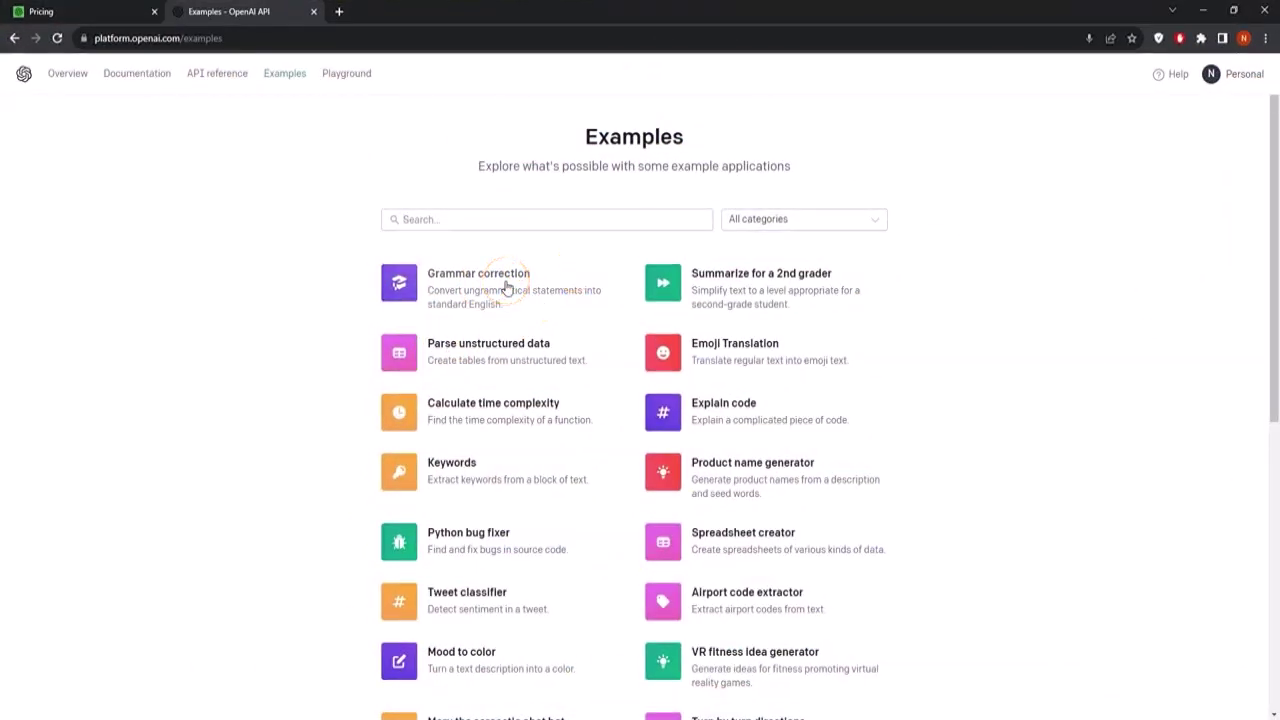
{"action": "left_click", "coordinate": [733, 358]}
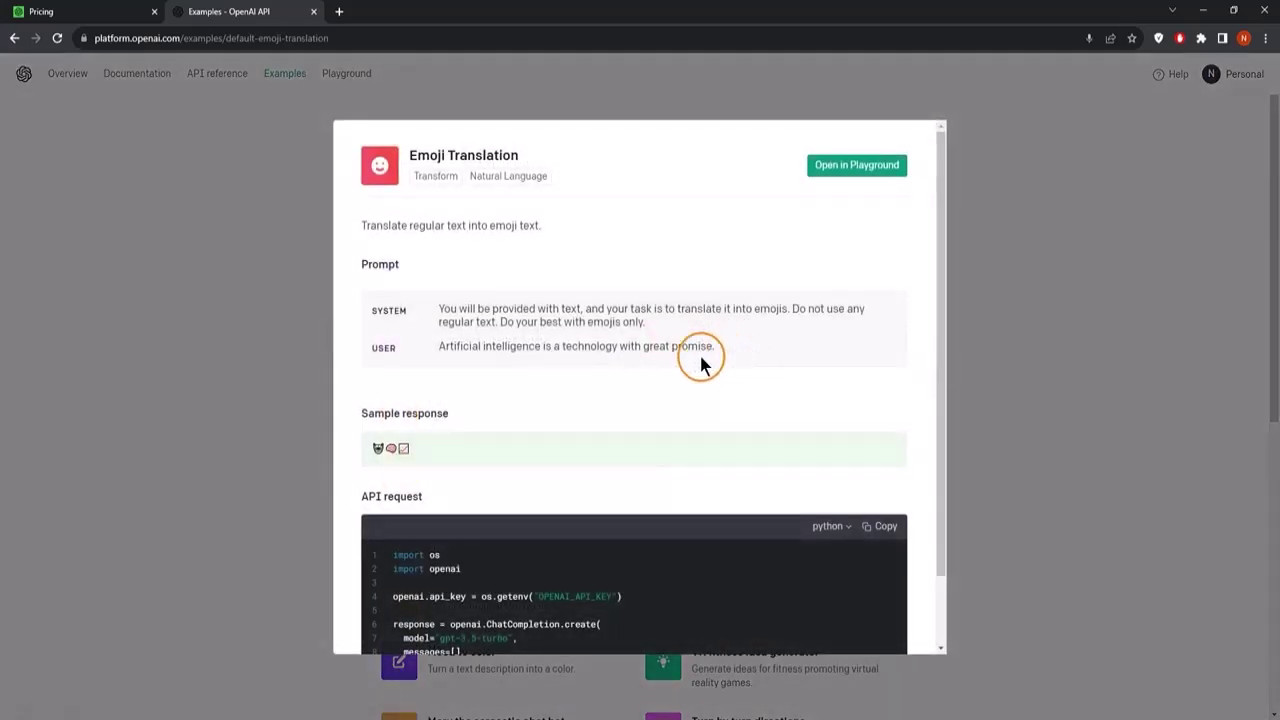
{"action": "scroll", "coordinate": [600, 286], "scroll_direction": "down", "scroll_amount": 1}
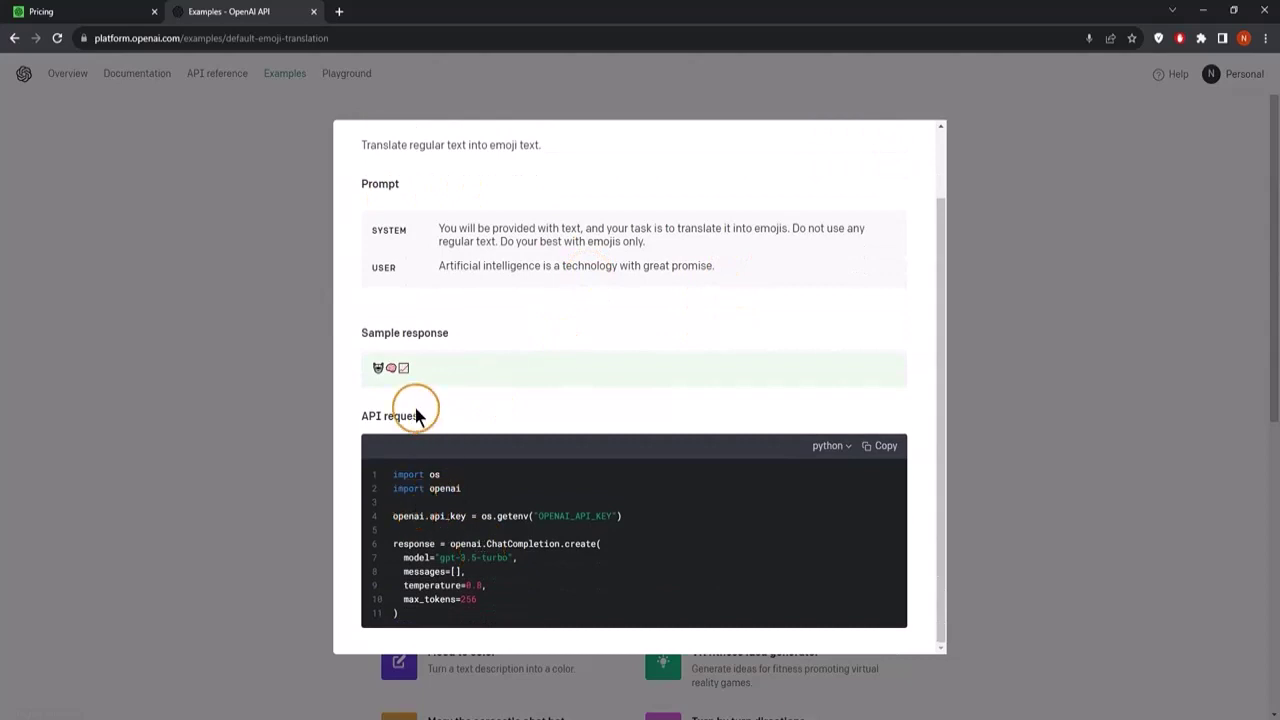
{"action": "left_click_drag", "start_coordinate": [368, 416], "coordinate": [432, 420]}
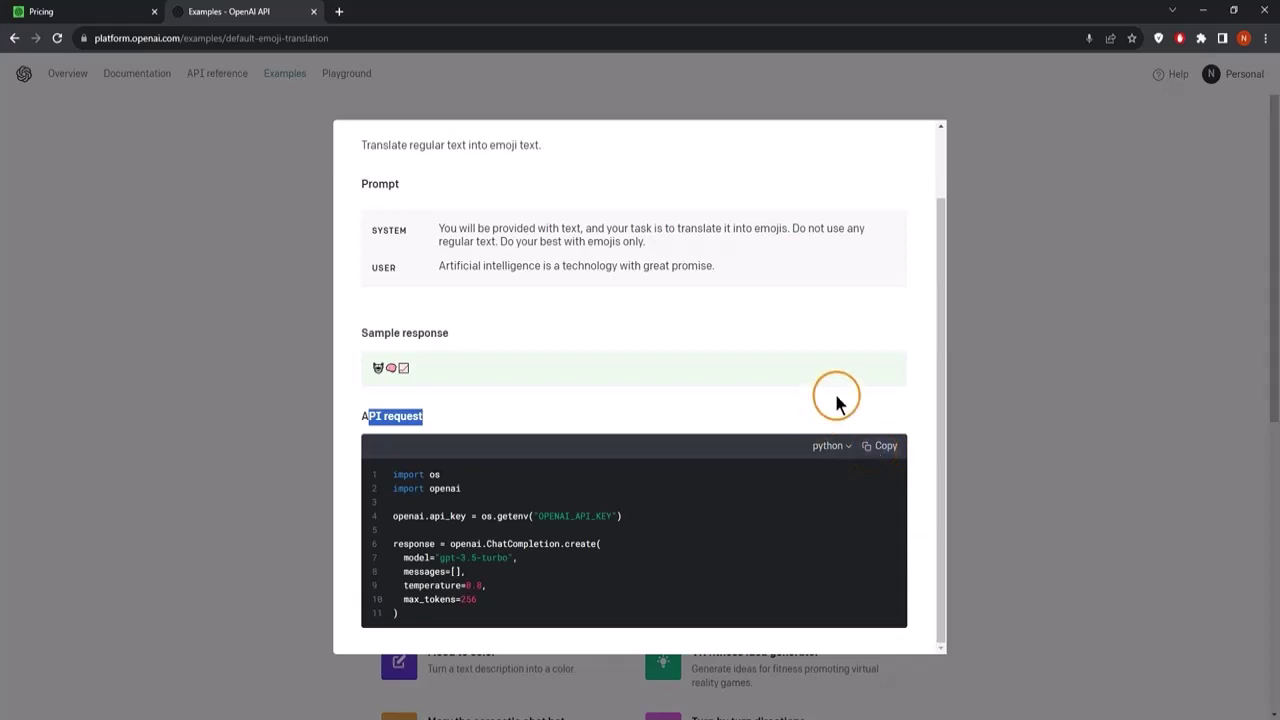
{"action": "scroll", "coordinate": [812, 405], "scroll_direction": "up", "scroll_amount": 1}
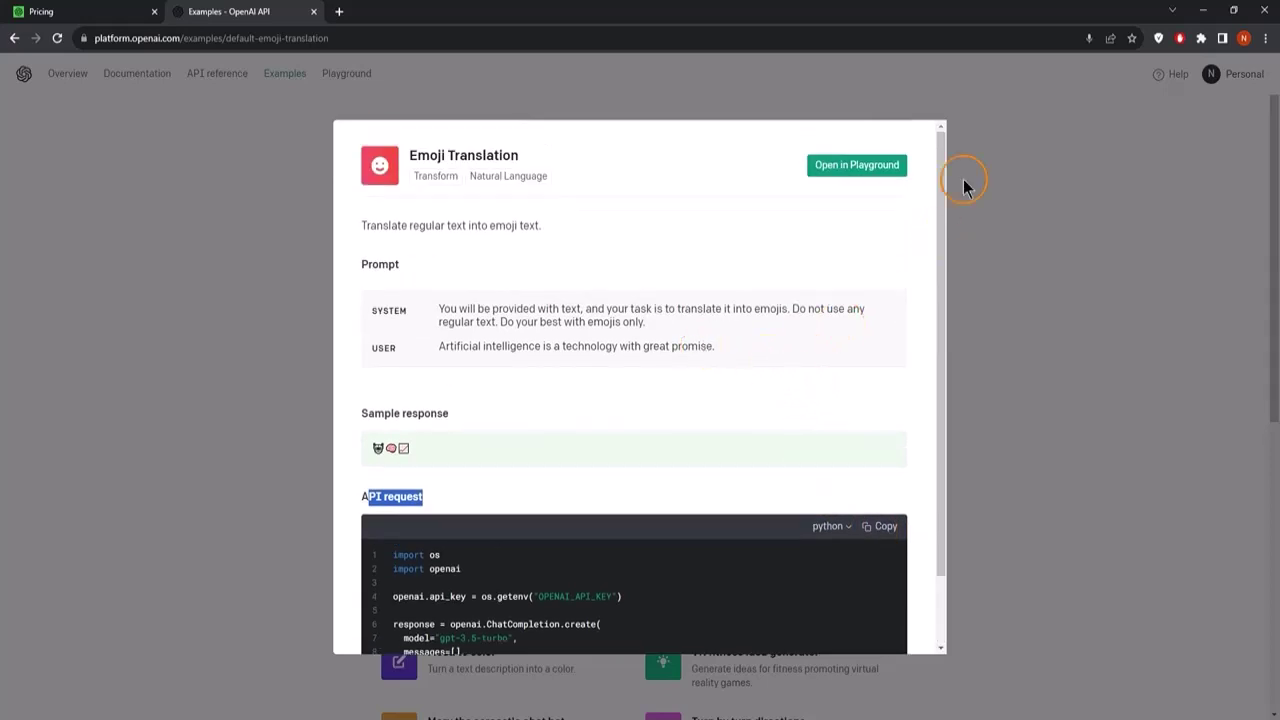
- Open the Emoji Translation example in the Playground, review its system message and settings, and submit the sample user message
{"action": "left_click", "coordinate": [868, 165]}
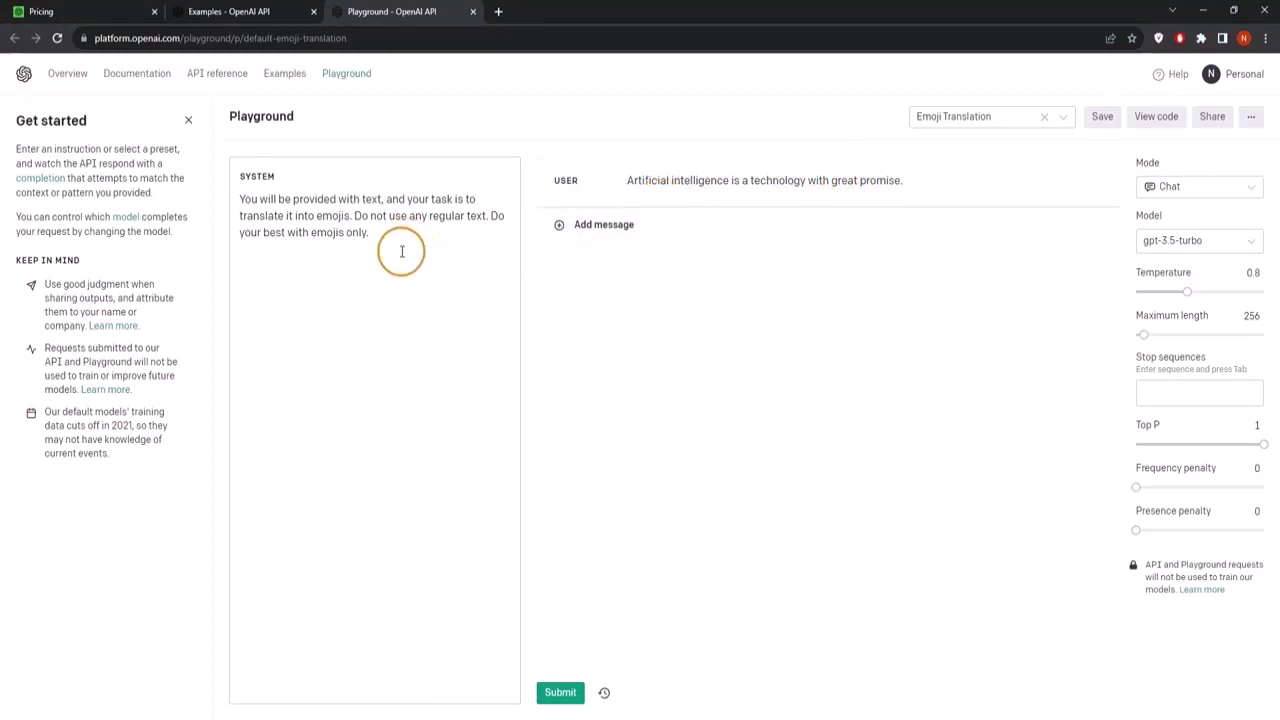
{"action": "left_click_drag", "start_coordinate": [417, 229], "coordinate": [178, 203]}
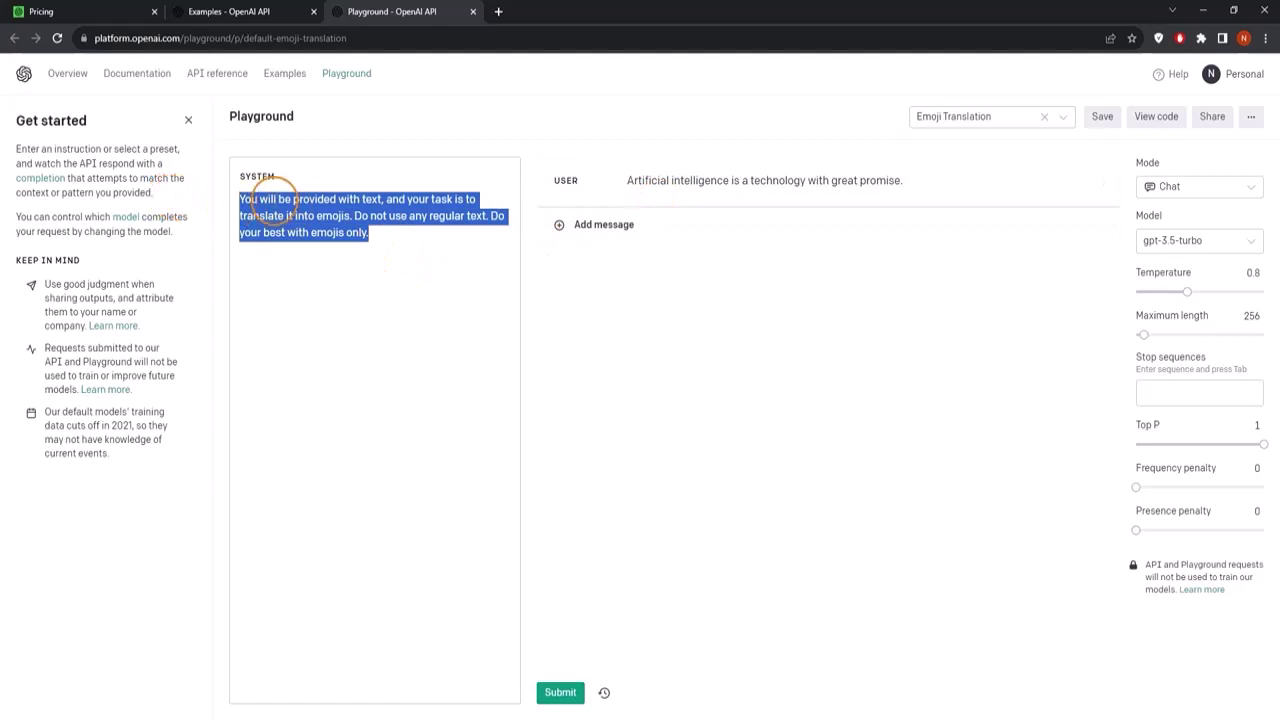
{"action": "left_click", "coordinate": [403, 238]}
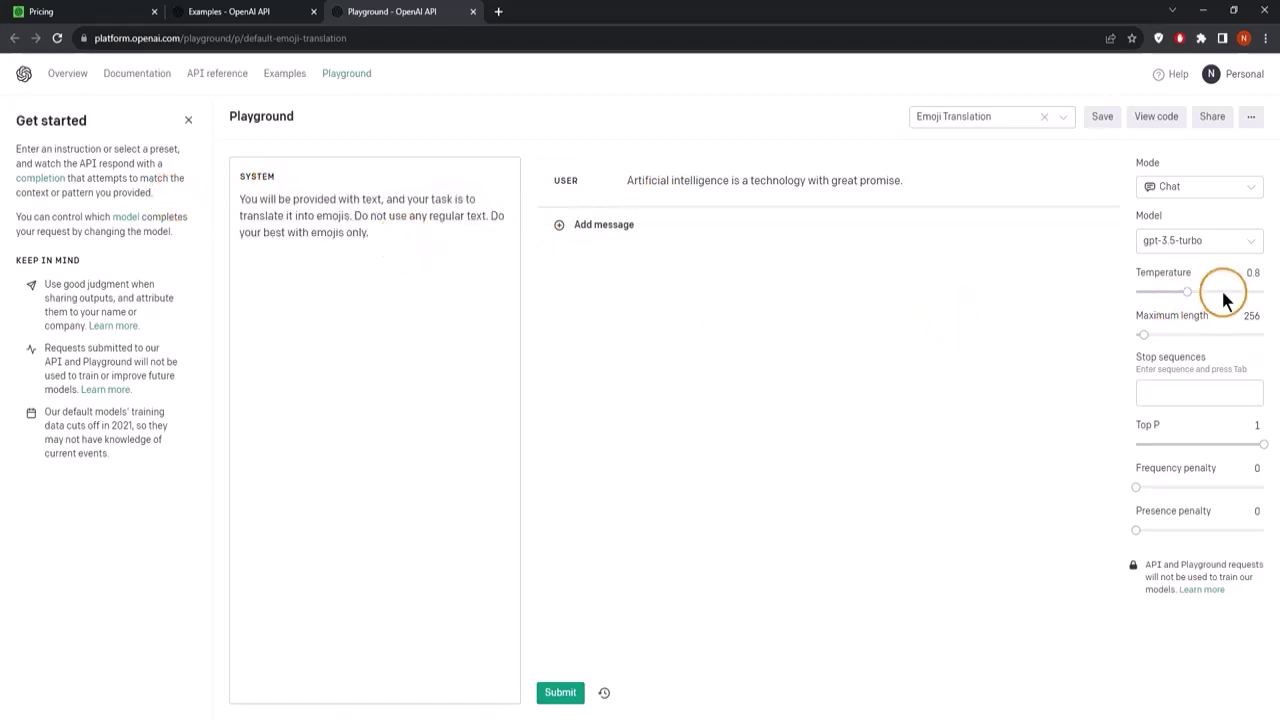
{"action": "mouse_move", "coordinate": [1177, 287]}
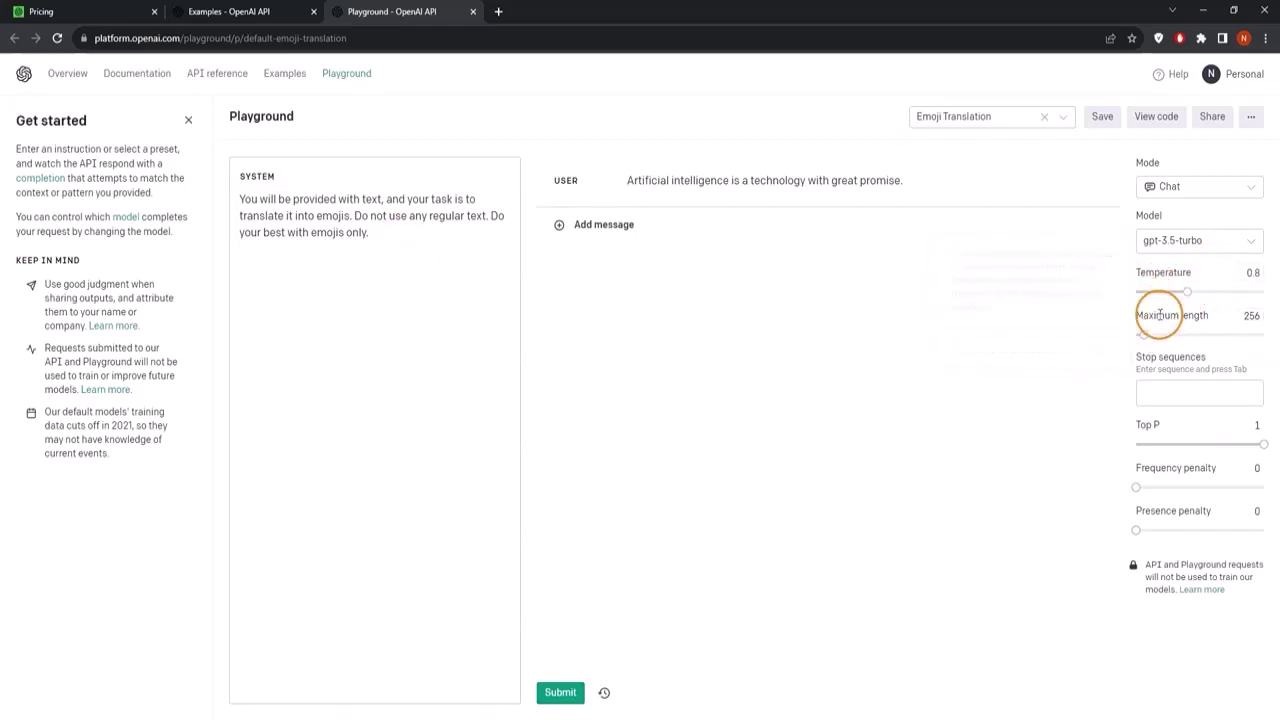
{"action": "left_click", "coordinate": [628, 182]}
{"action": "left_click", "coordinate": [816, 283]}
{"action": "left_click", "coordinate": [560, 692]}
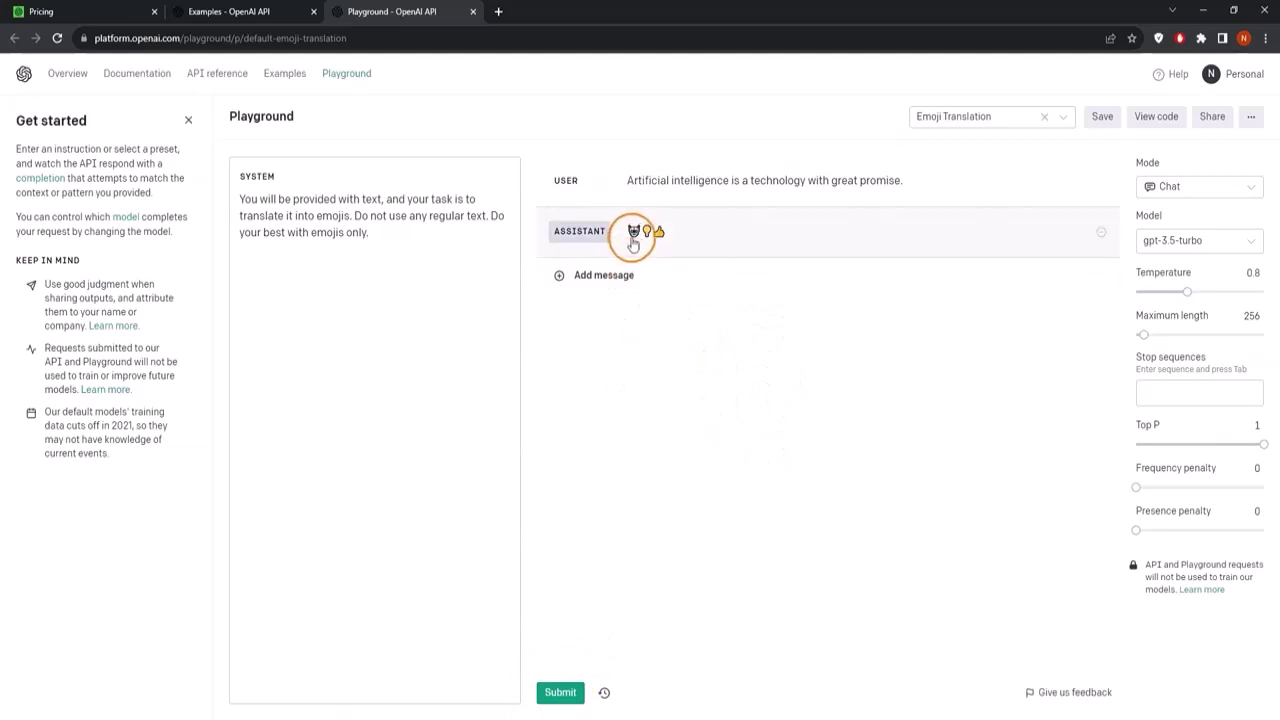
- Regenerate the emoji translation twice, deleting the previous assistant reply before each submission
{"action": "left_click", "coordinate": [1108, 235]}
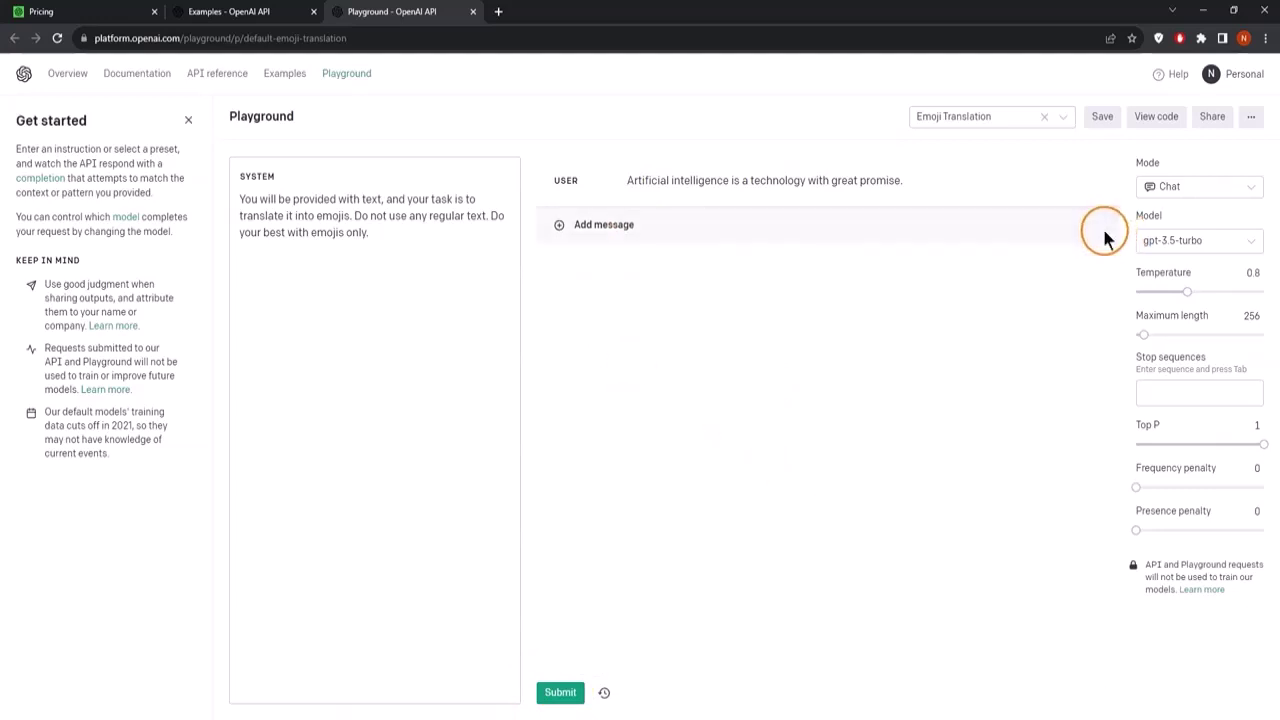
{"action": "left_click", "coordinate": [559, 693]}
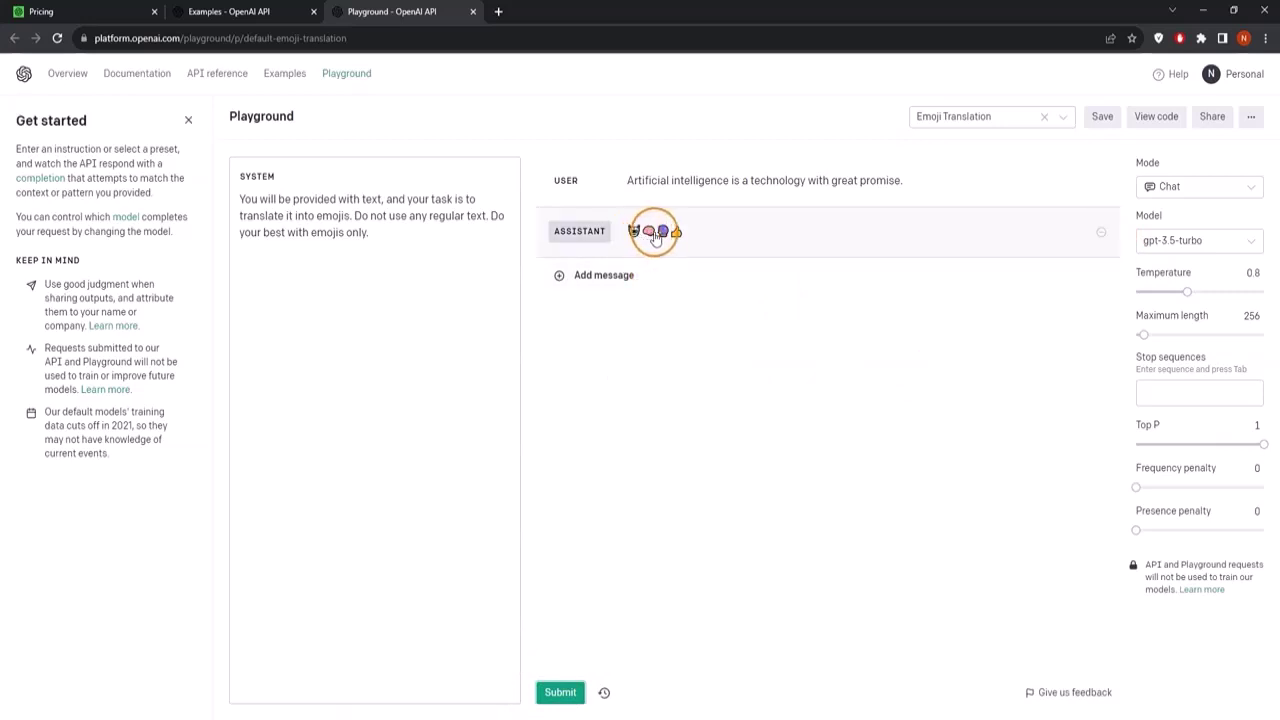
{"action": "left_click", "coordinate": [1100, 233]}
{"action": "left_click", "coordinate": [559, 692]}
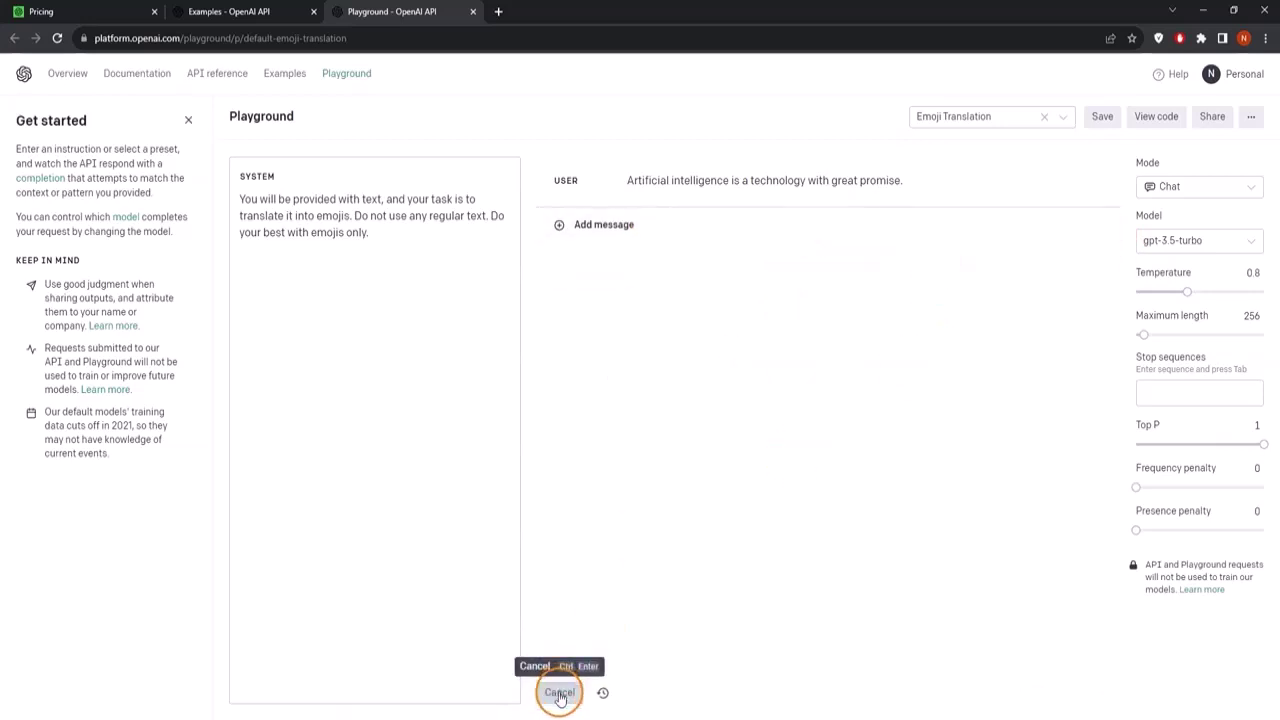
{"action": "left_click", "coordinate": [560, 698]}
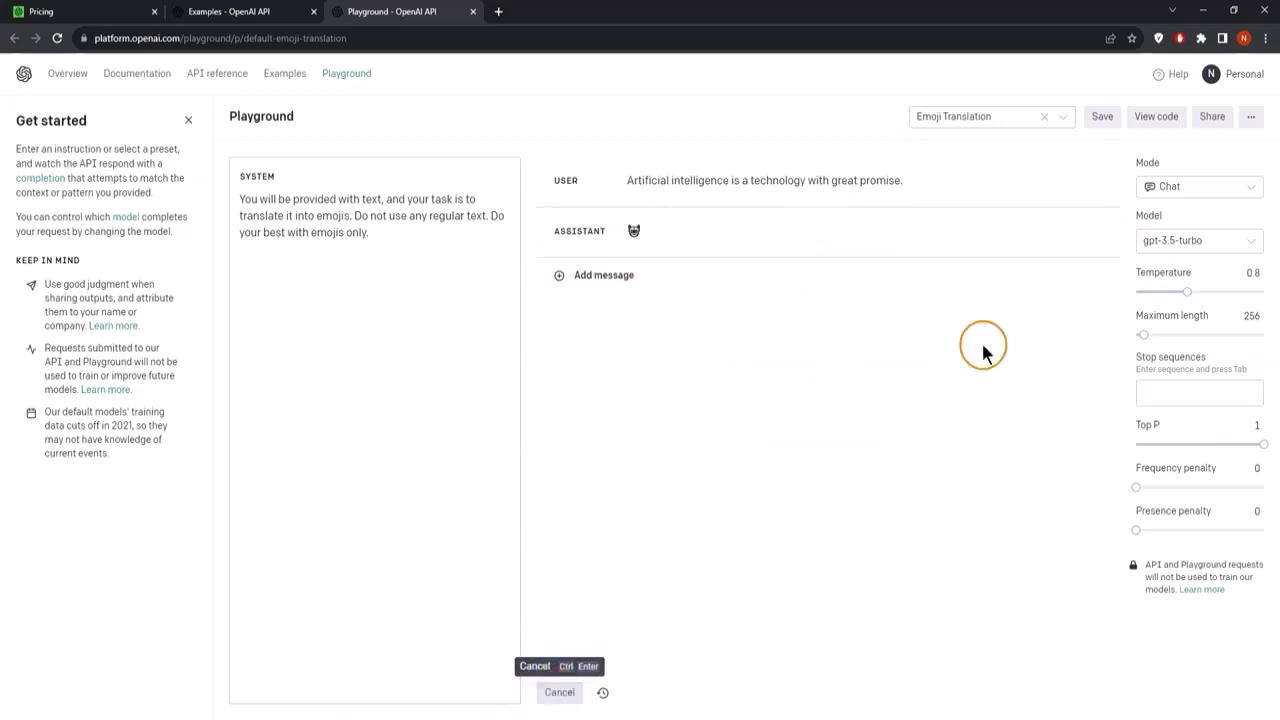
- Replace the user message with "I want to become a great data scientist.", delete the old assistant reply and submit the chat
{"action": "left_click", "coordinate": [921, 187]}
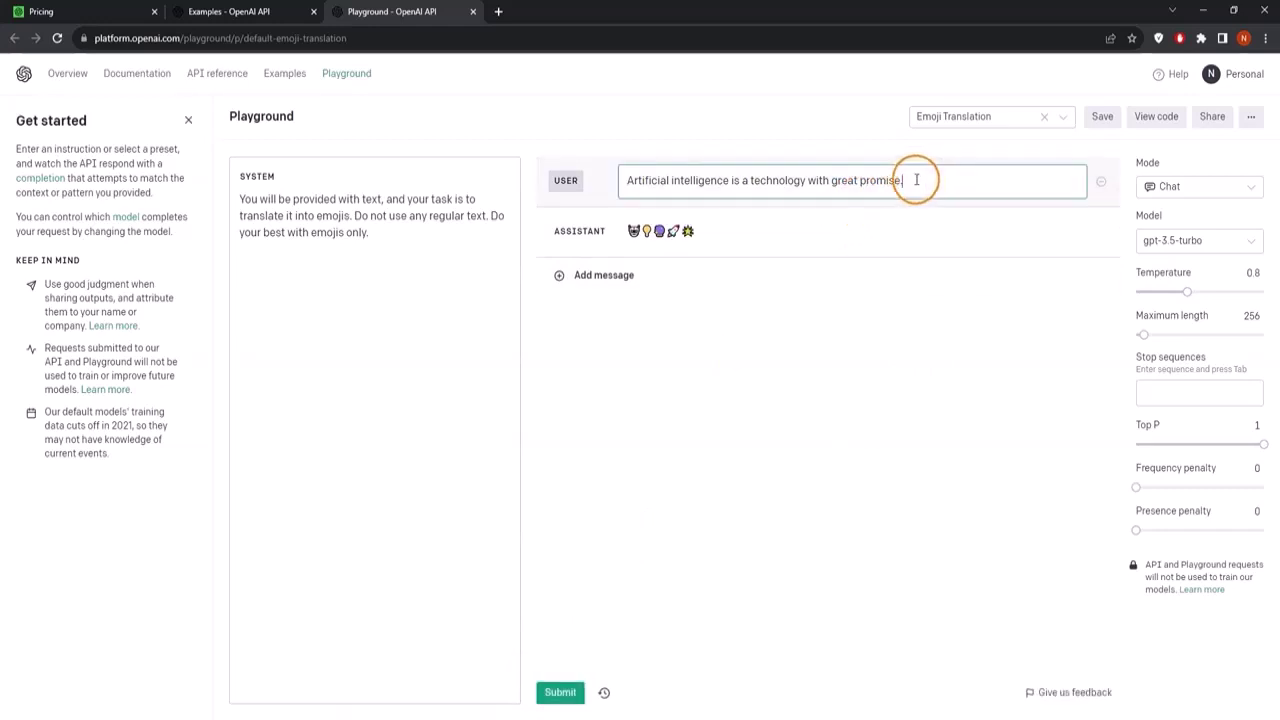
{"action": "left_click_drag", "start_coordinate": [914, 185], "coordinate": [587, 187]}
{"action": "type", "text": "I"}
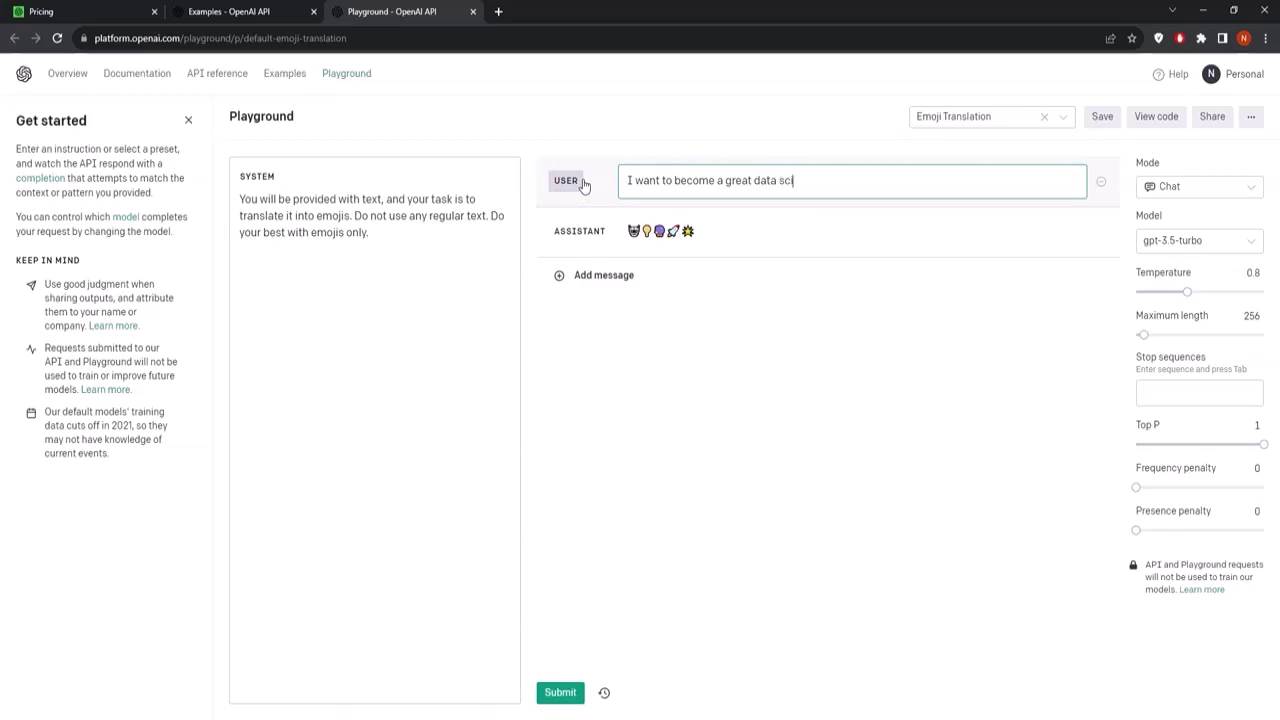
{"action": "left_click", "coordinate": [916, 378]}
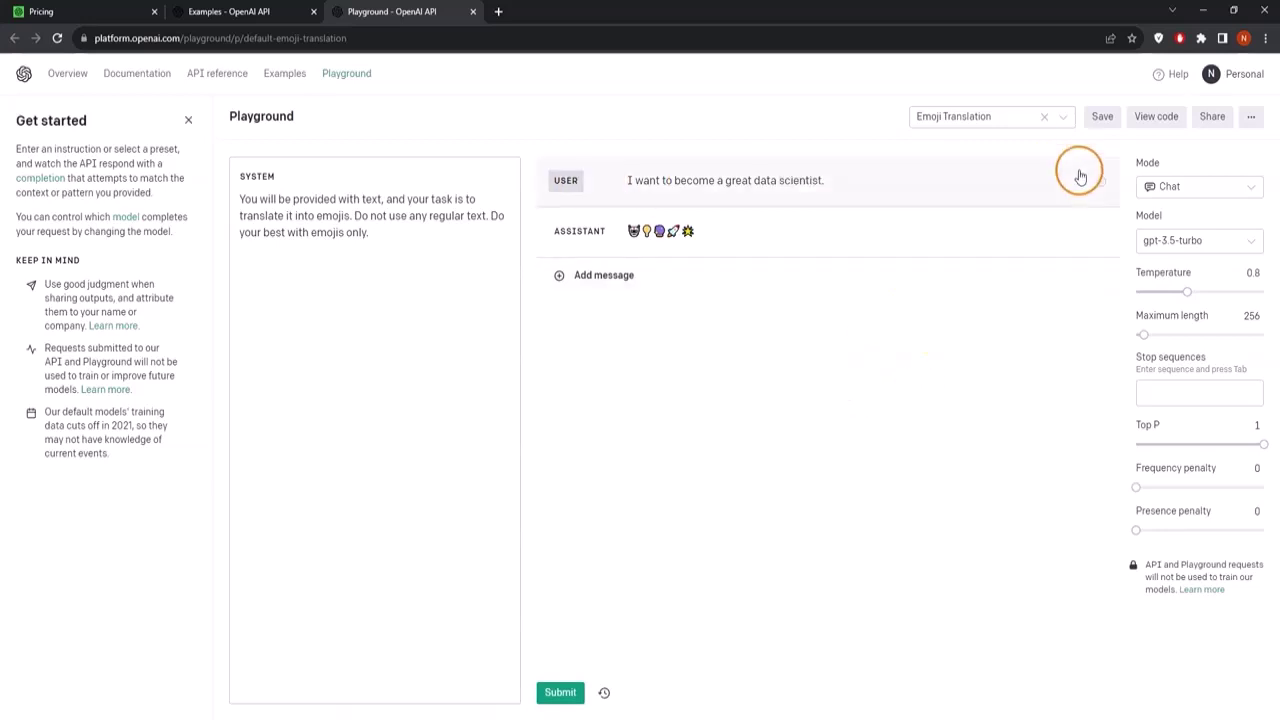
{"action": "left_click", "coordinate": [1100, 231]}
{"action": "left_click", "coordinate": [560, 692]}
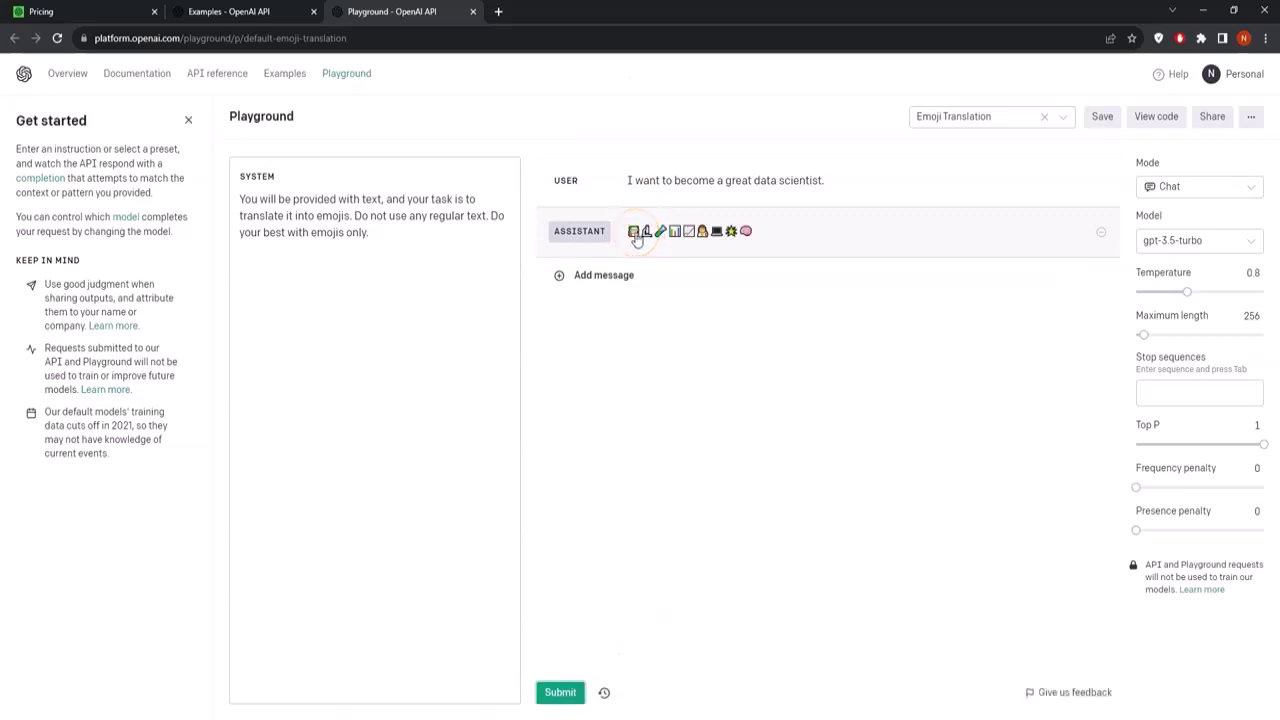
{"action": "left_click", "coordinate": [767, 243]}
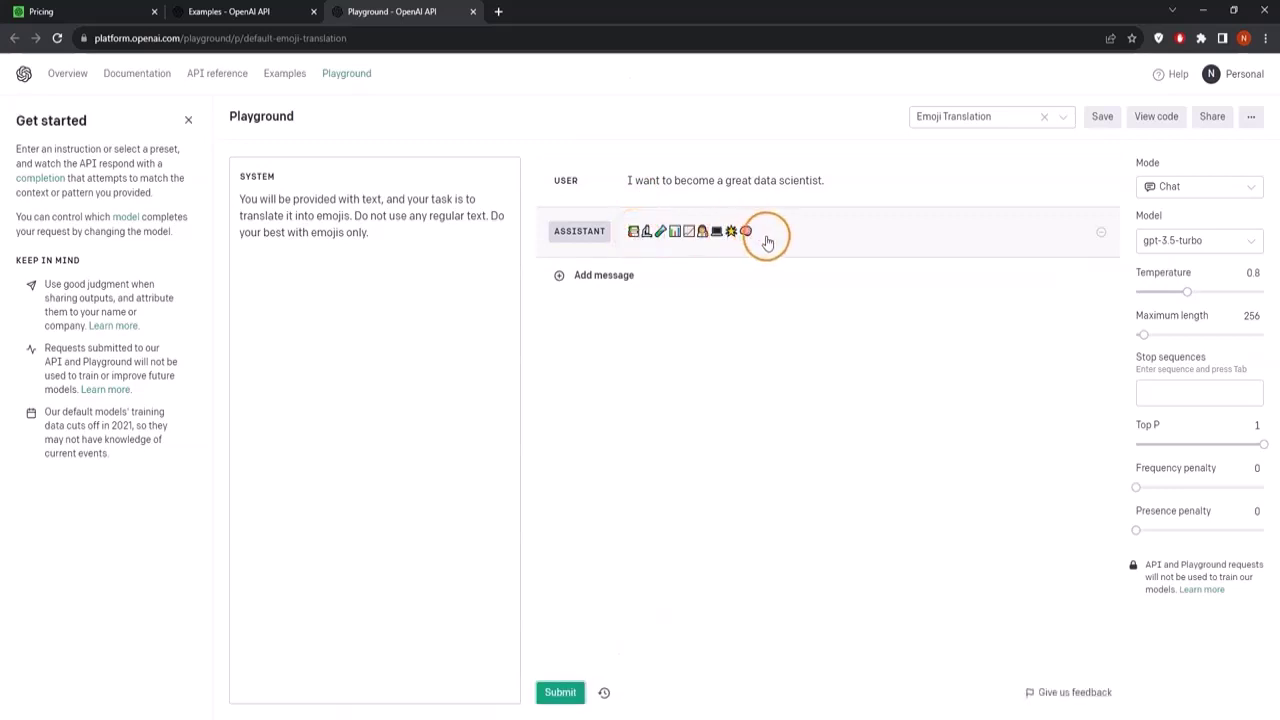
- Return to the Examples page, close the Emoji Translation details and browse the list of example applications
{"action": "left_click", "coordinate": [1058, 122]}
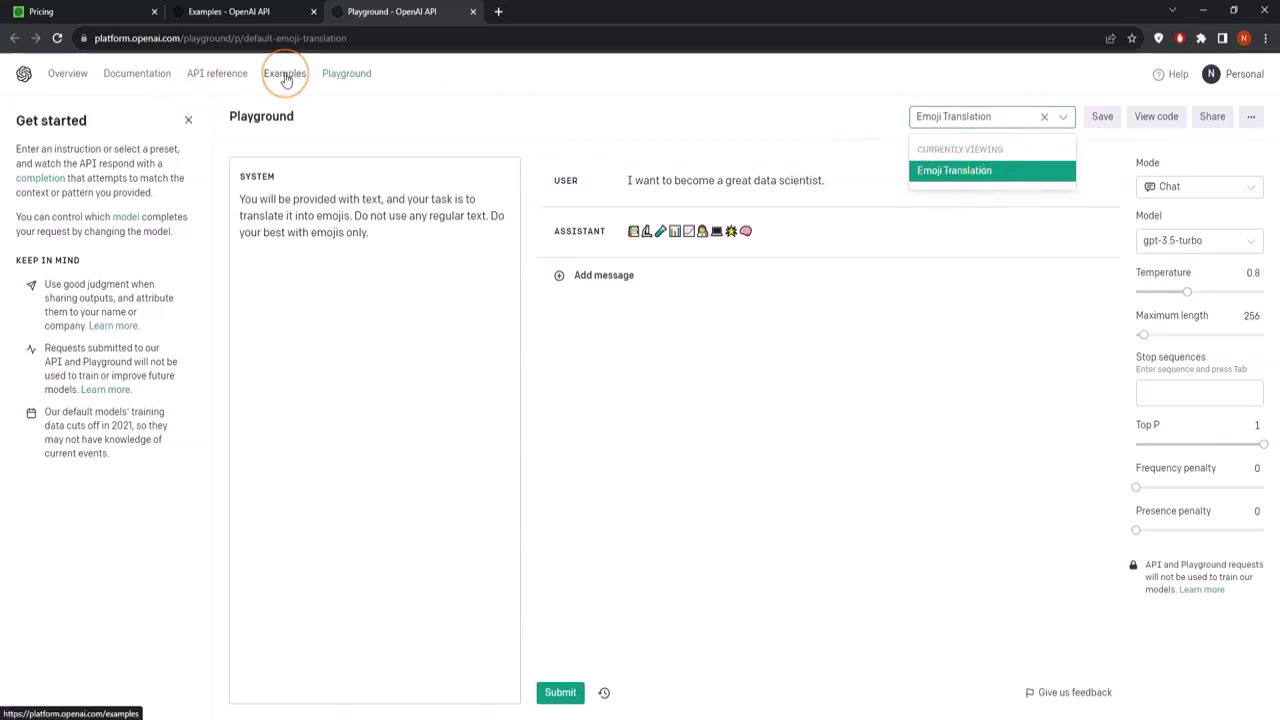
{"action": "left_click", "coordinate": [252, 12]}
{"action": "left_click", "coordinate": [228, 210]}
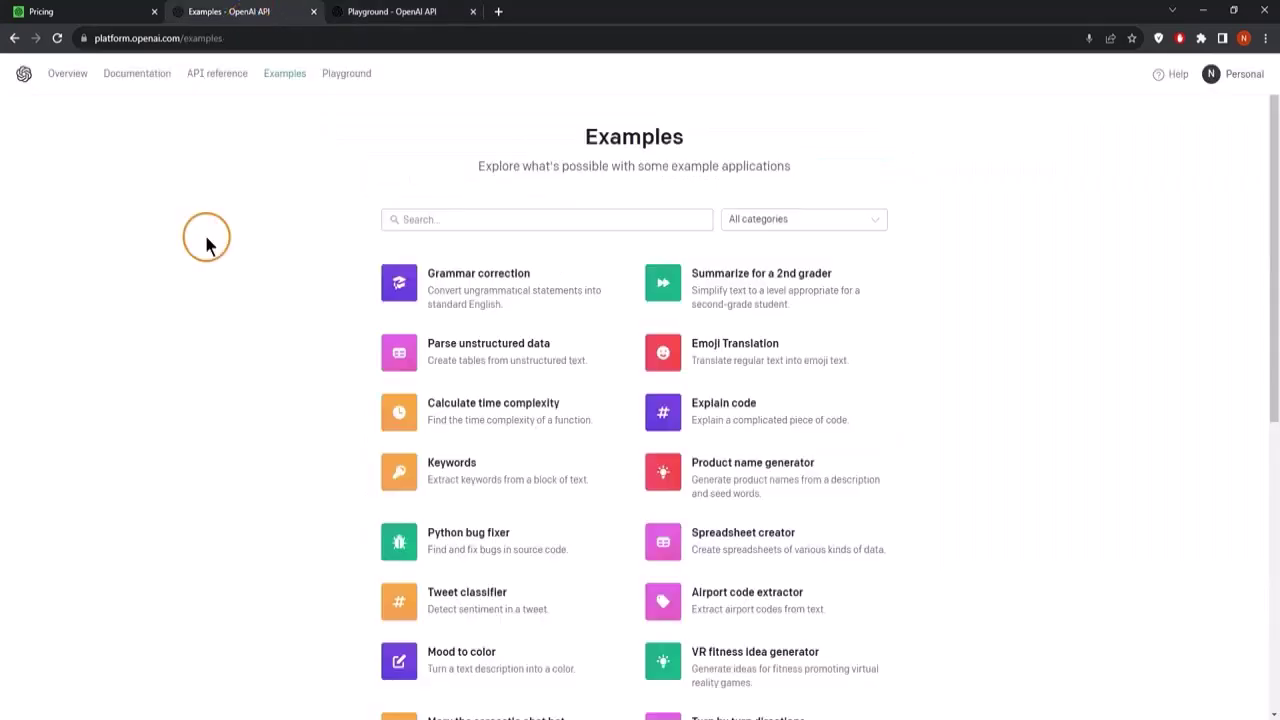
{"action": "scroll", "coordinate": [418, 285], "scroll_direction": "down", "scroll_amount": 3}
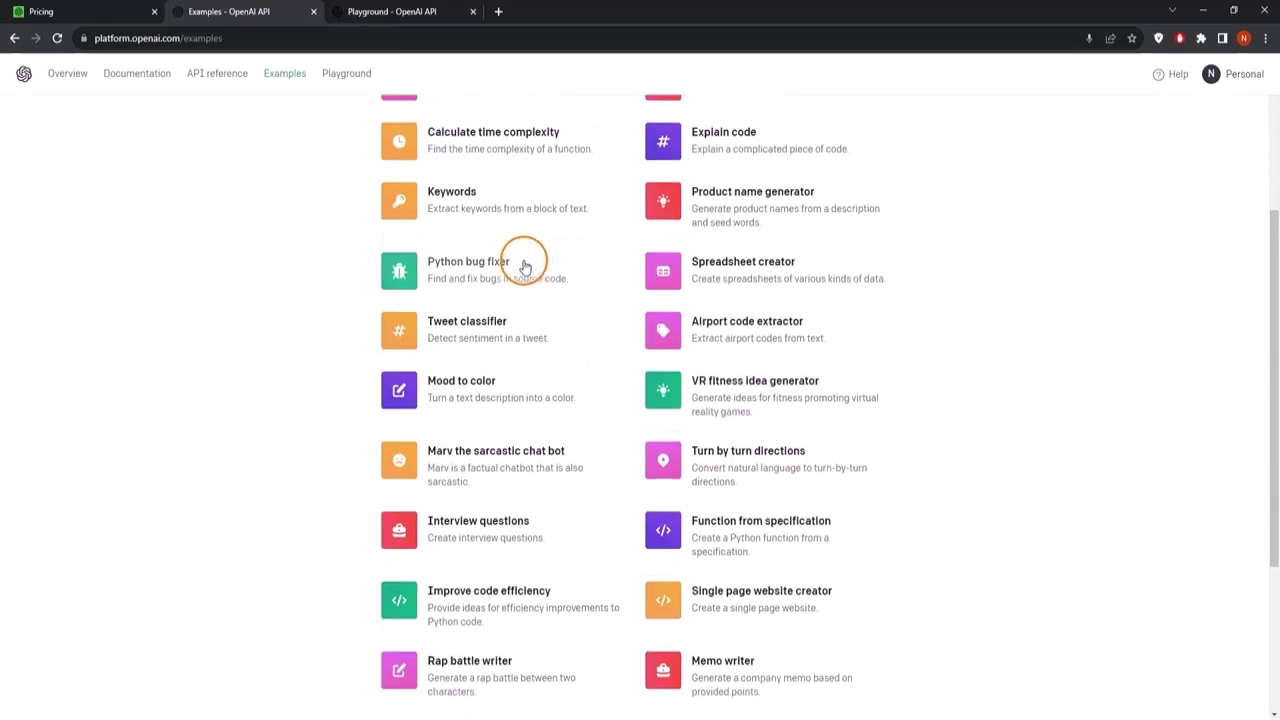
{"action": "scroll", "coordinate": [523, 263], "scroll_direction": "up", "scroll_amount": 3}
{"action": "left_click", "coordinate": [496, 218]}
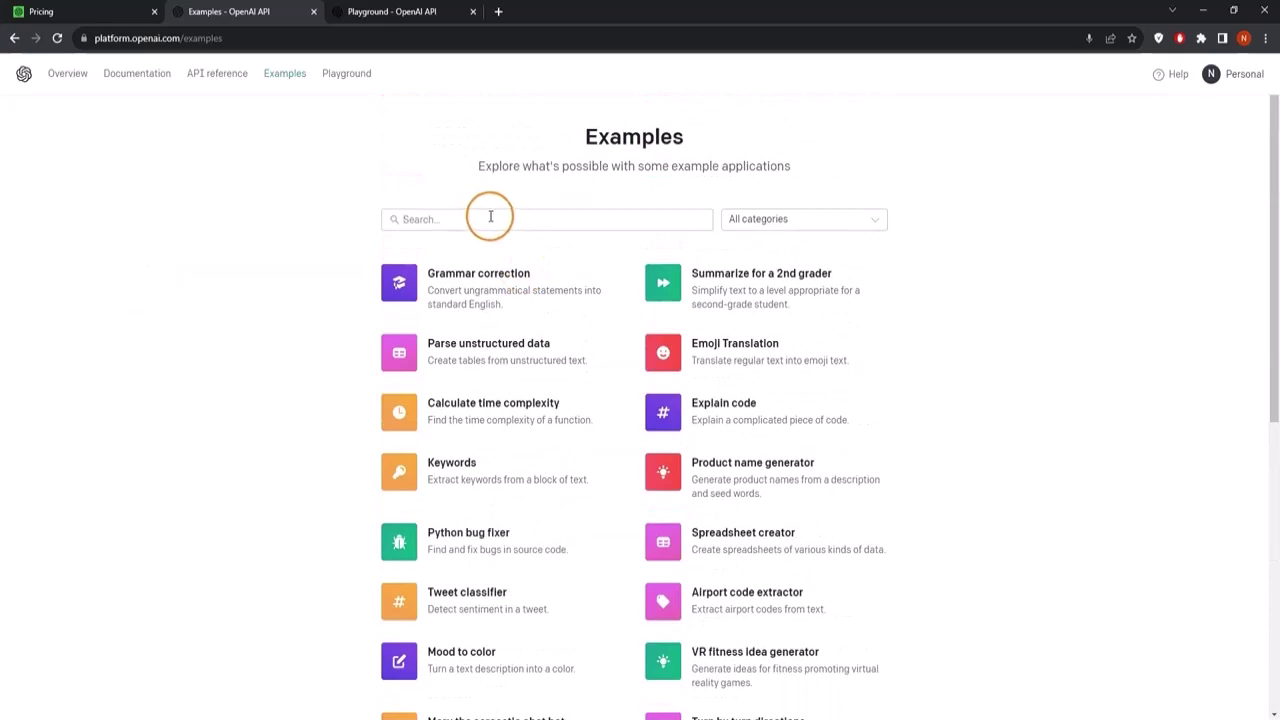
{"action": "scroll", "coordinate": [974, 363], "scroll_direction": "down", "scroll_amount": 2}
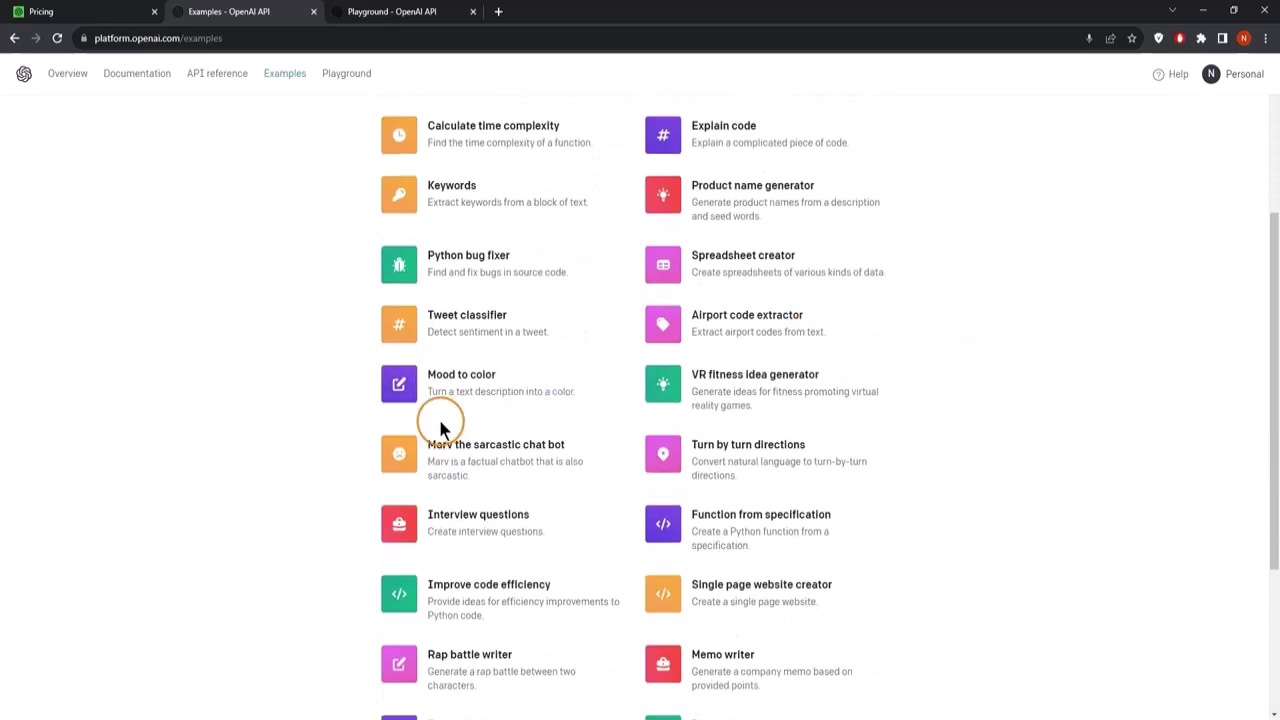
{"action": "scroll", "coordinate": [439, 424], "scroll_direction": "down", "scroll_amount": 1}
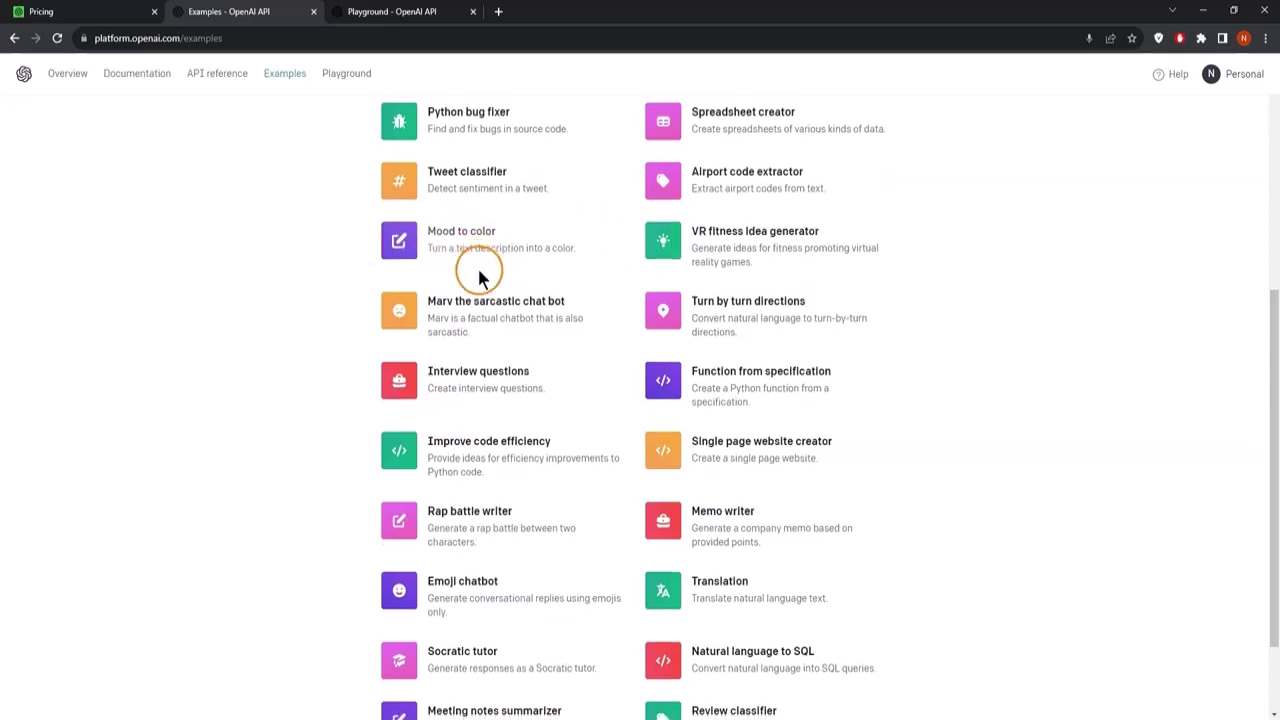
{"action": "scroll", "coordinate": [480, 278], "scroll_direction": "down", "scroll_amount": 1}
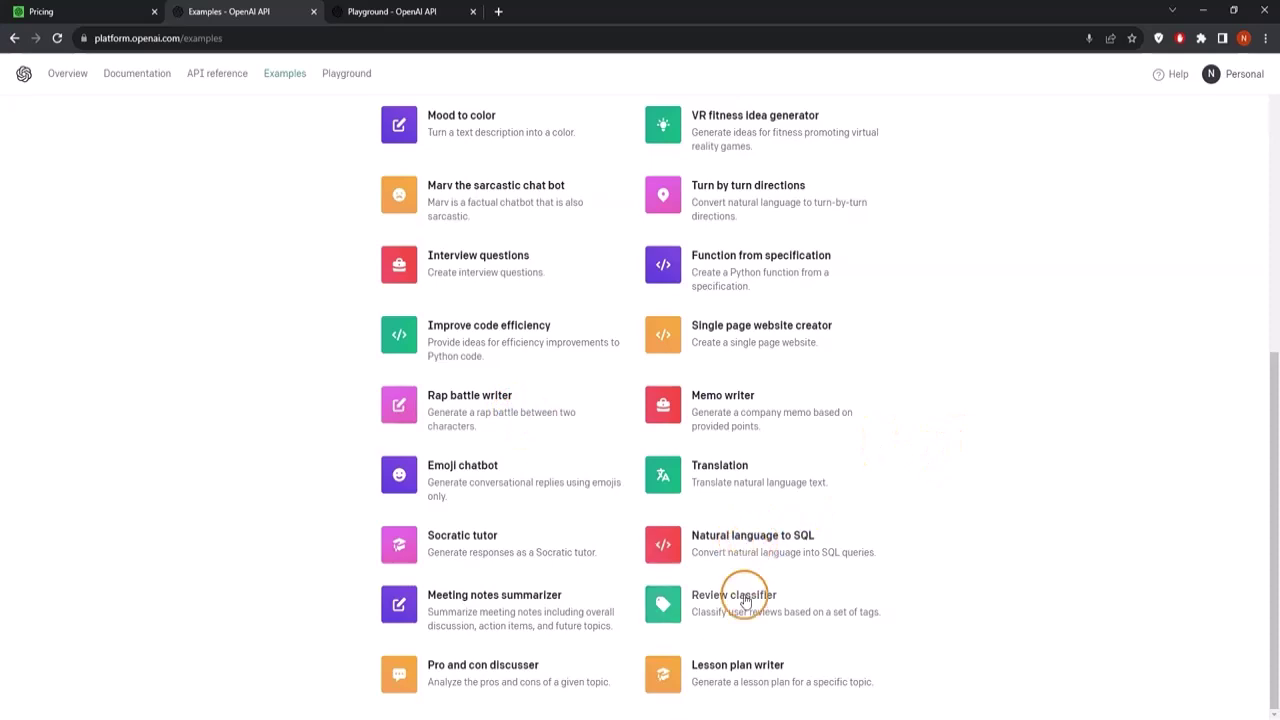
- Review the prompt of the "Natural language to SQL" example and open the example in the Playground
{"action": "left_click", "coordinate": [750, 556]}
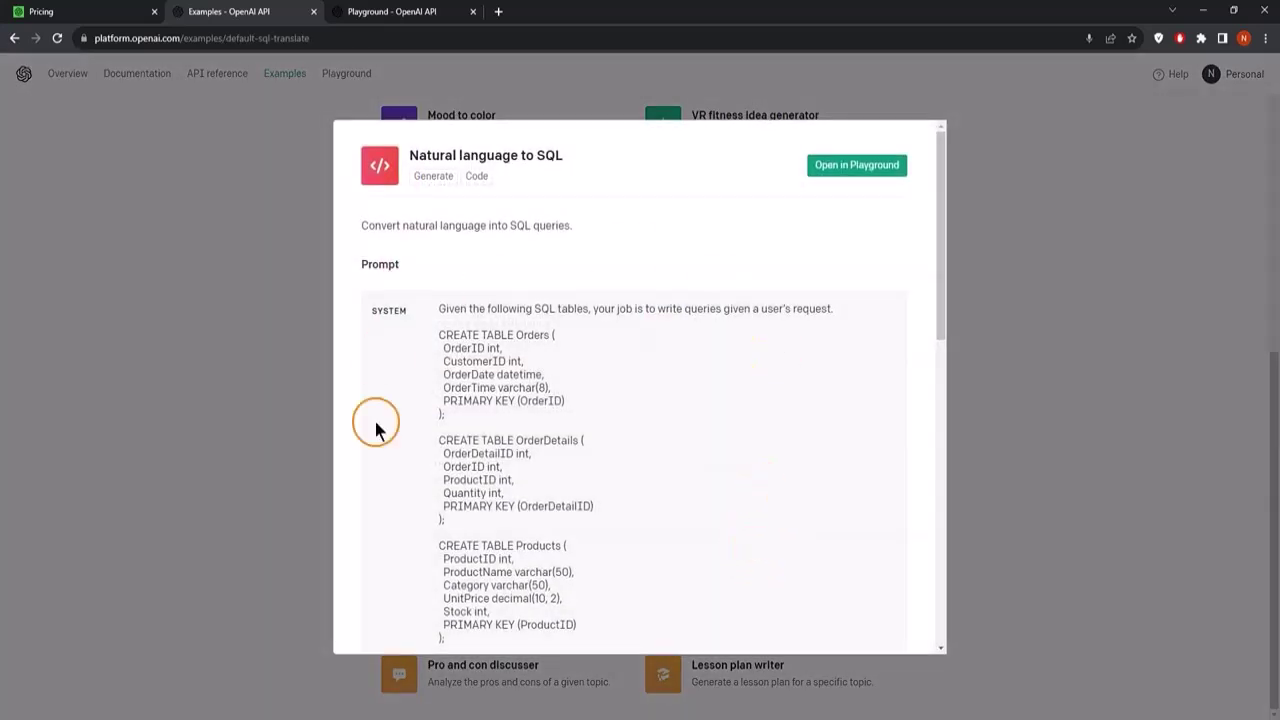
{"action": "scroll", "coordinate": [551, 423], "scroll_direction": "down", "scroll_amount": 2}
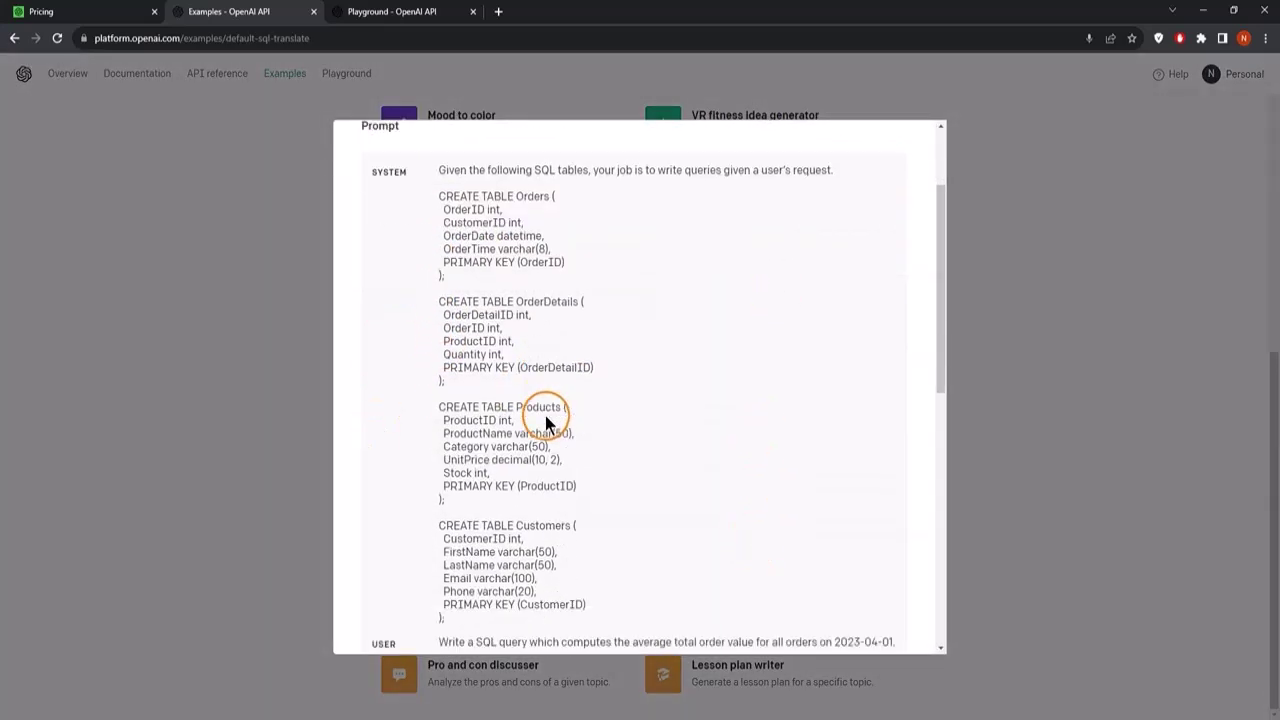
{"action": "scroll", "coordinate": [580, 405], "scroll_direction": "up", "scroll_amount": 2}
{"action": "left_click", "coordinate": [853, 167]}
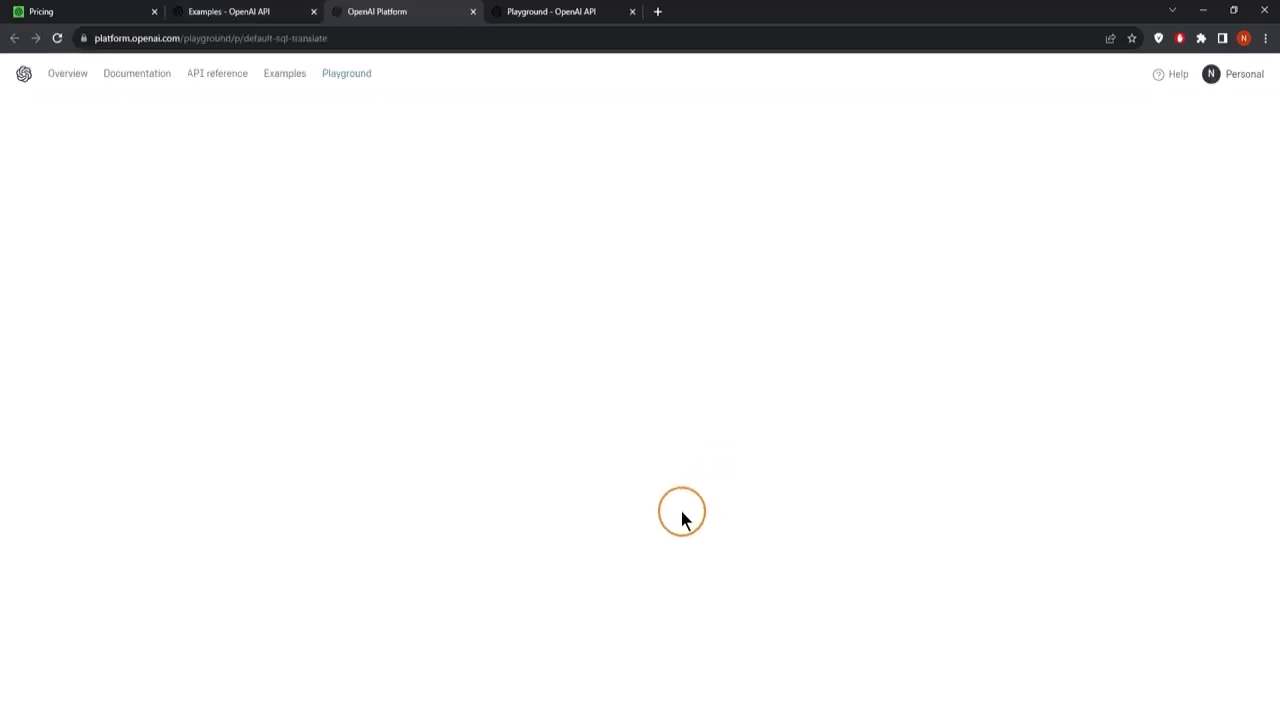
- Submit the sample request for the average total order value query without an extra assistant message, and delete the generated reply
{"action": "left_click_drag", "start_coordinate": [289, 199], "coordinate": [423, 331]}
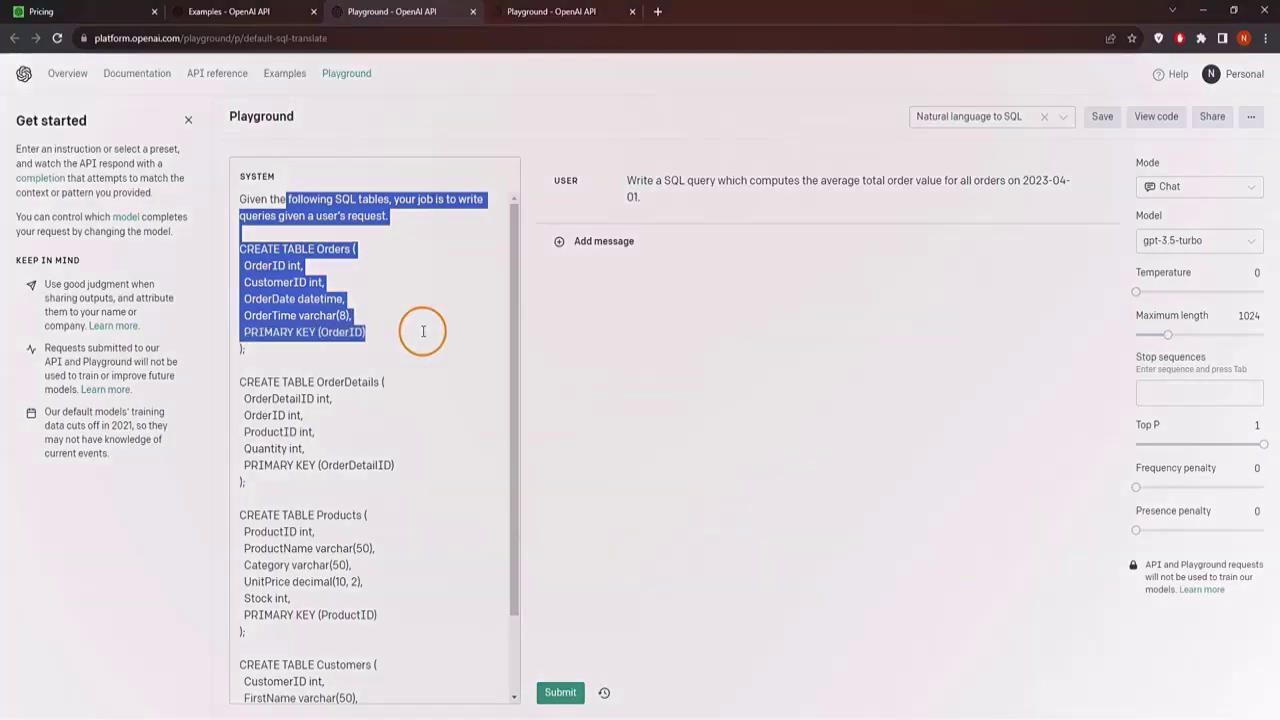
{"action": "left_click", "coordinate": [600, 241]}
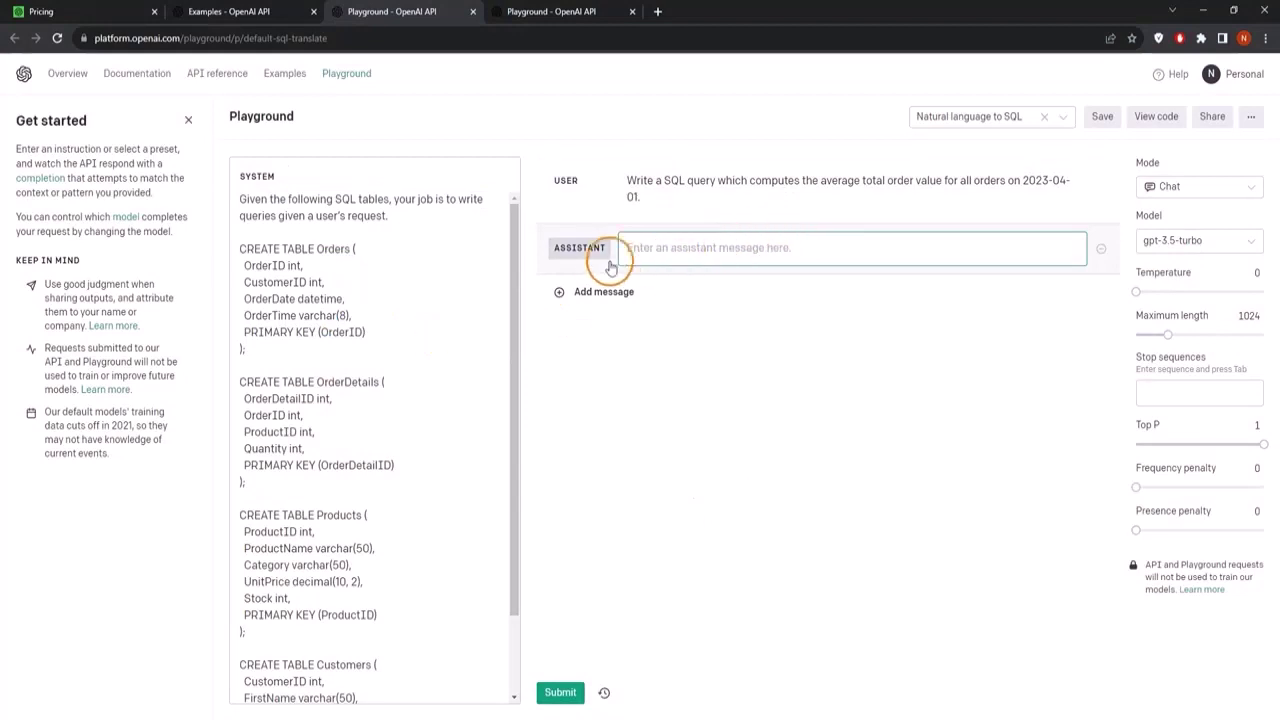
{"action": "left_click", "coordinate": [683, 210]}
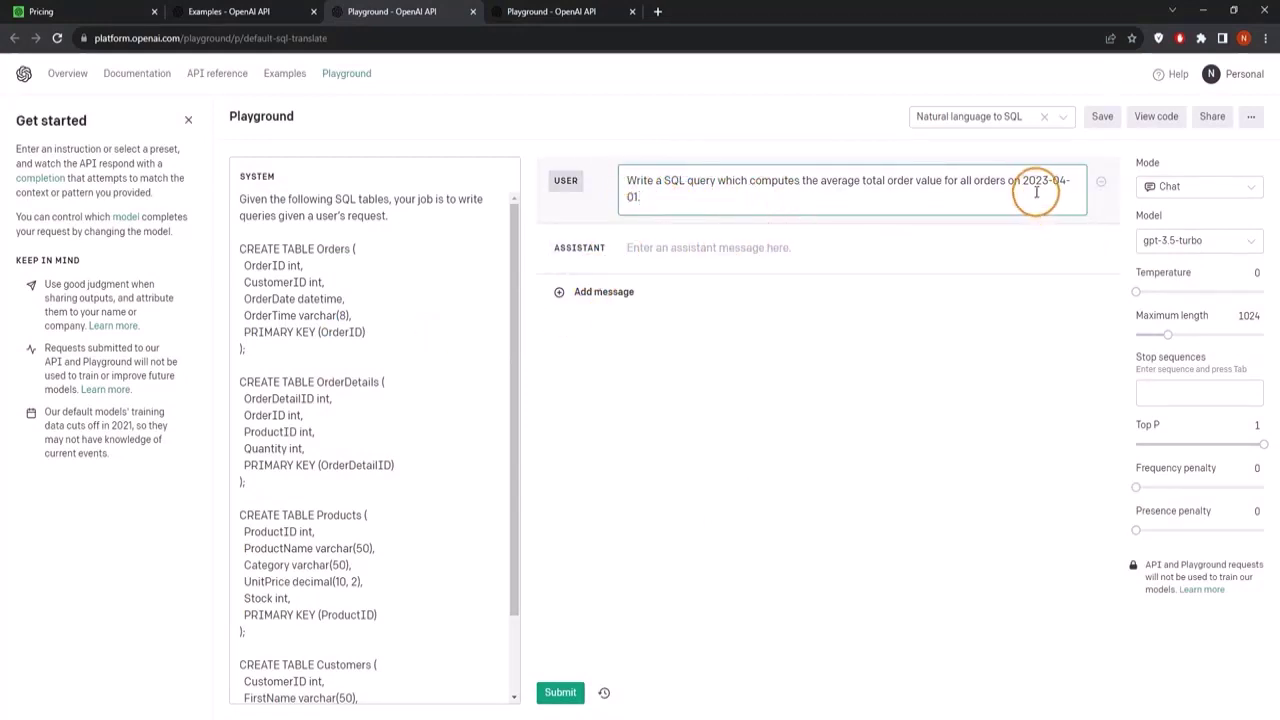
{"action": "left_click", "coordinate": [1101, 250]}
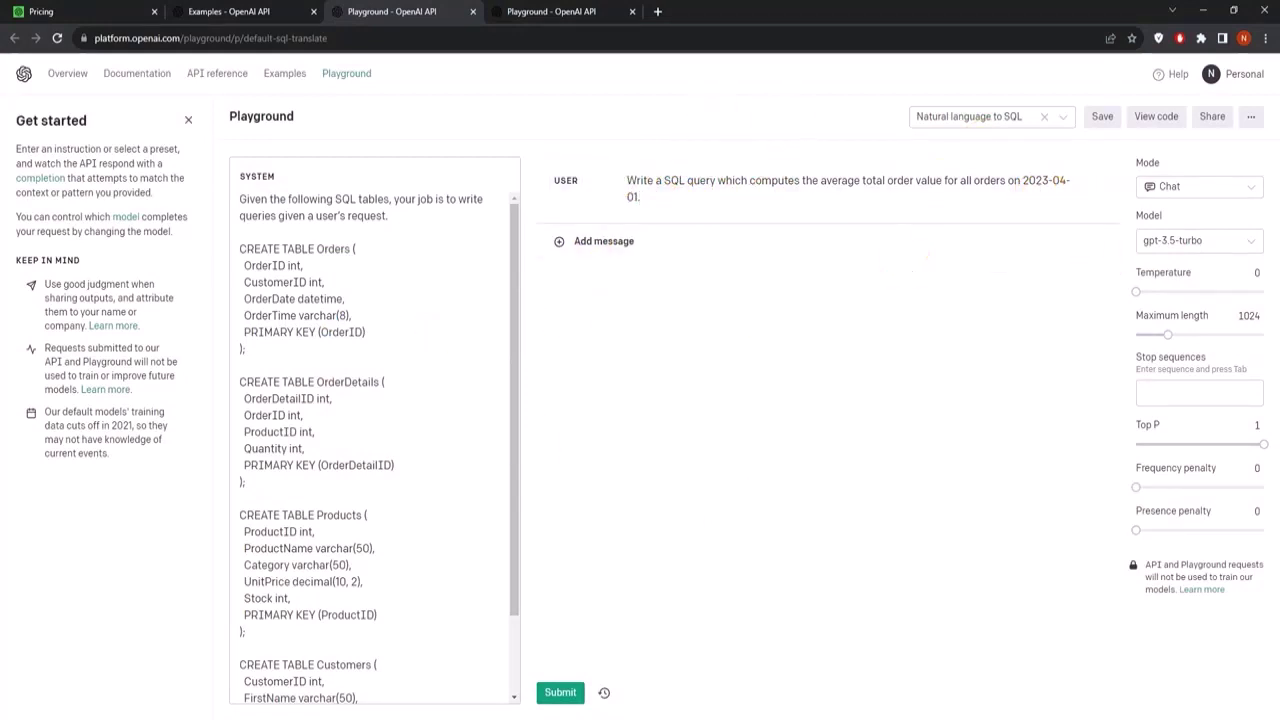
{"action": "left_click", "coordinate": [556, 692]}
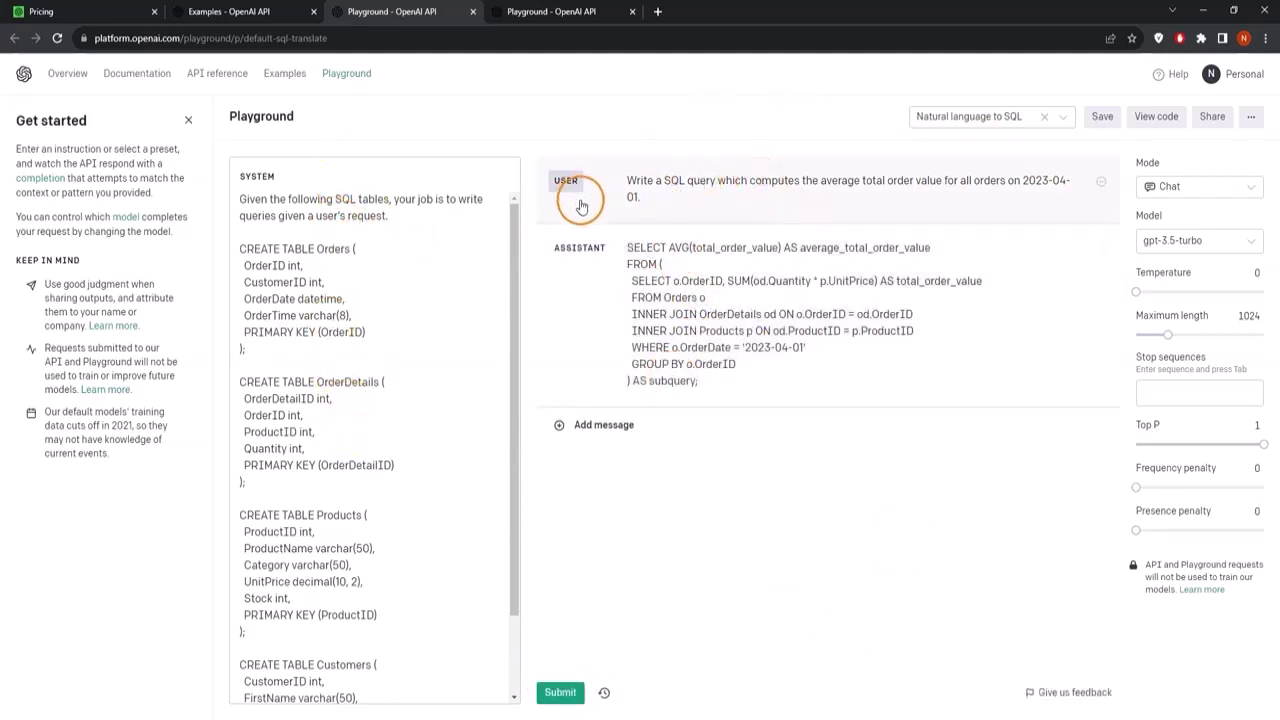
{"action": "left_click", "coordinate": [1101, 248]}
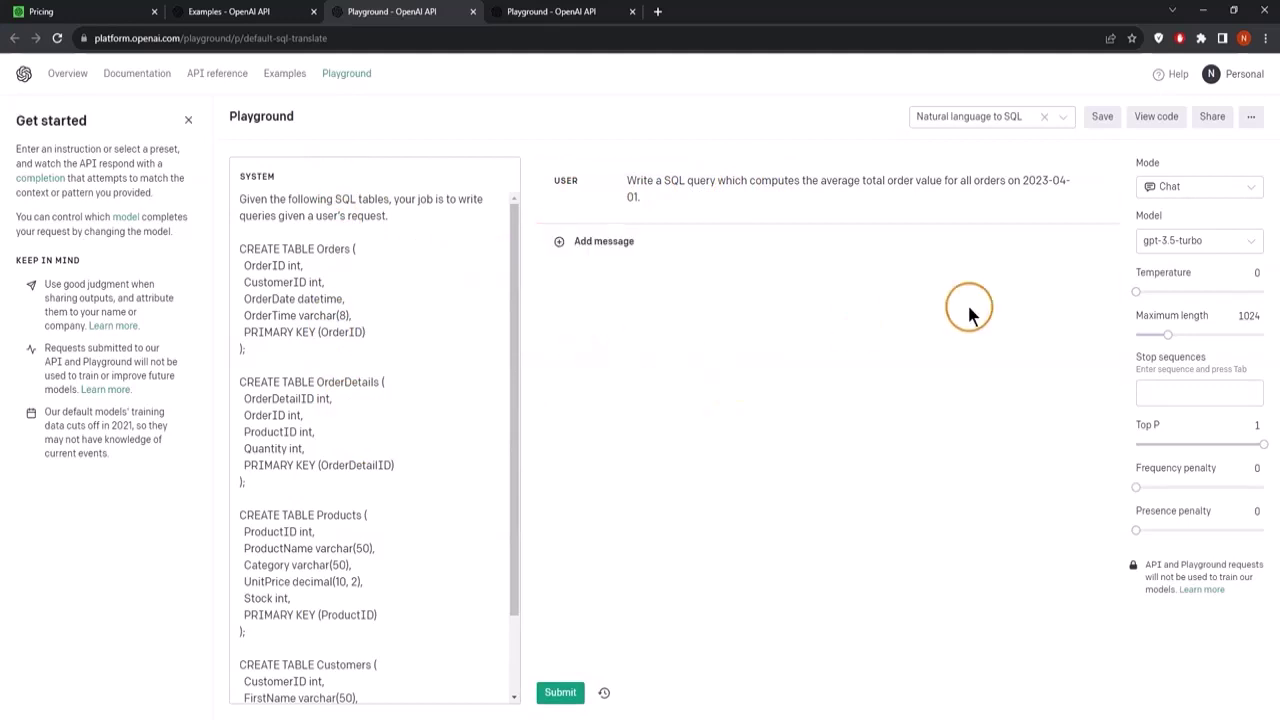
- Examine the sample user request together with the system message's instruction and its SQL table definitions
{"action": "left_click", "coordinate": [665, 202]}
{"action": "left_click", "coordinate": [726, 310]}
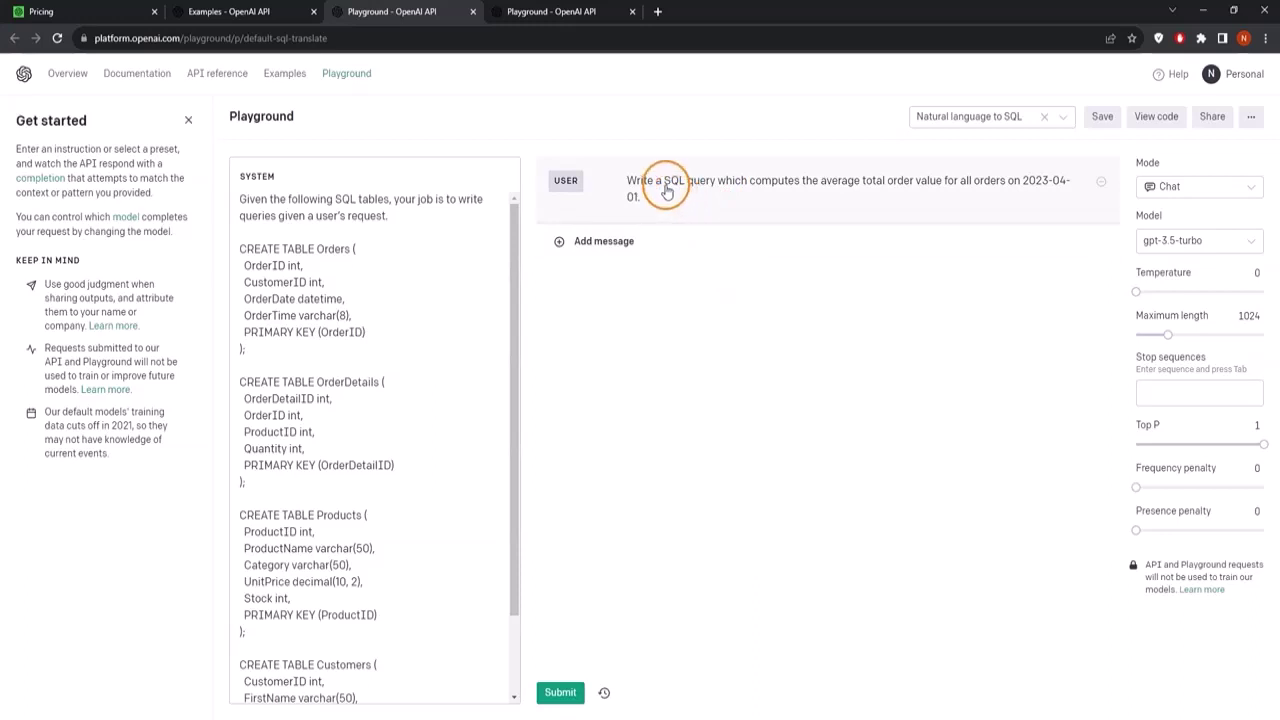
{"action": "left_click_drag", "start_coordinate": [341, 199], "coordinate": [374, 222]}
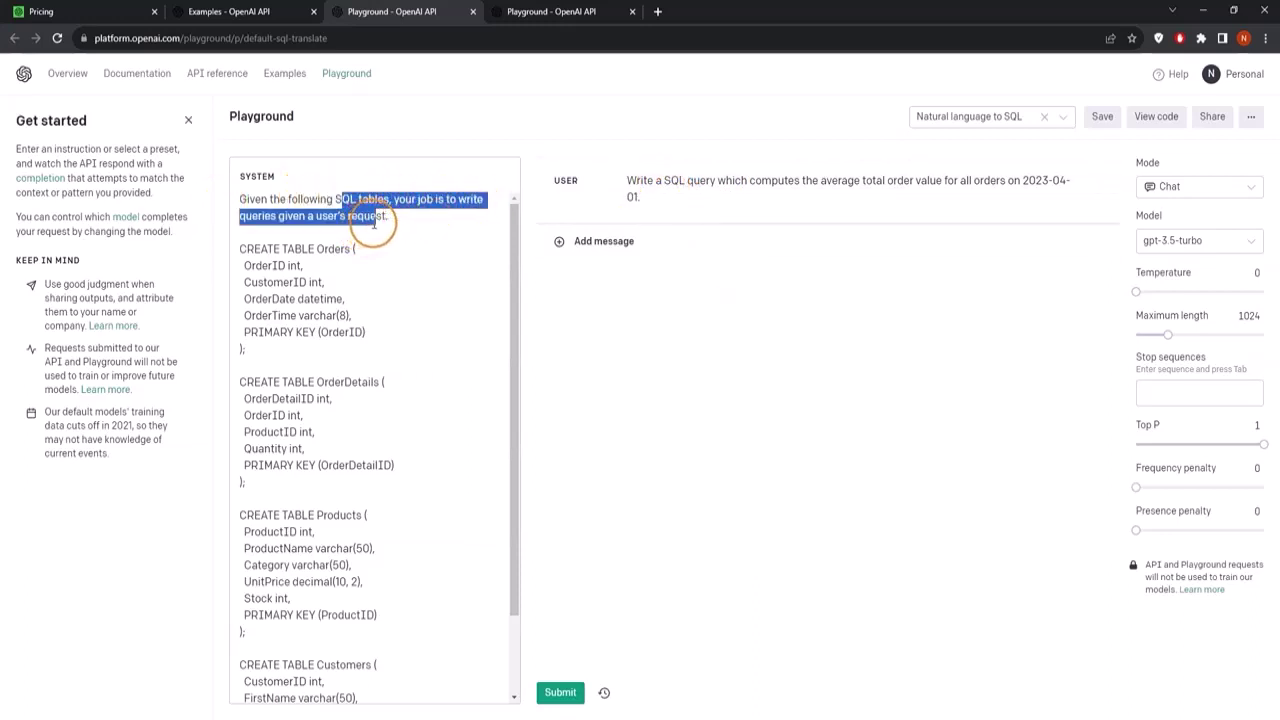
{"action": "left_click", "coordinate": [320, 282]}
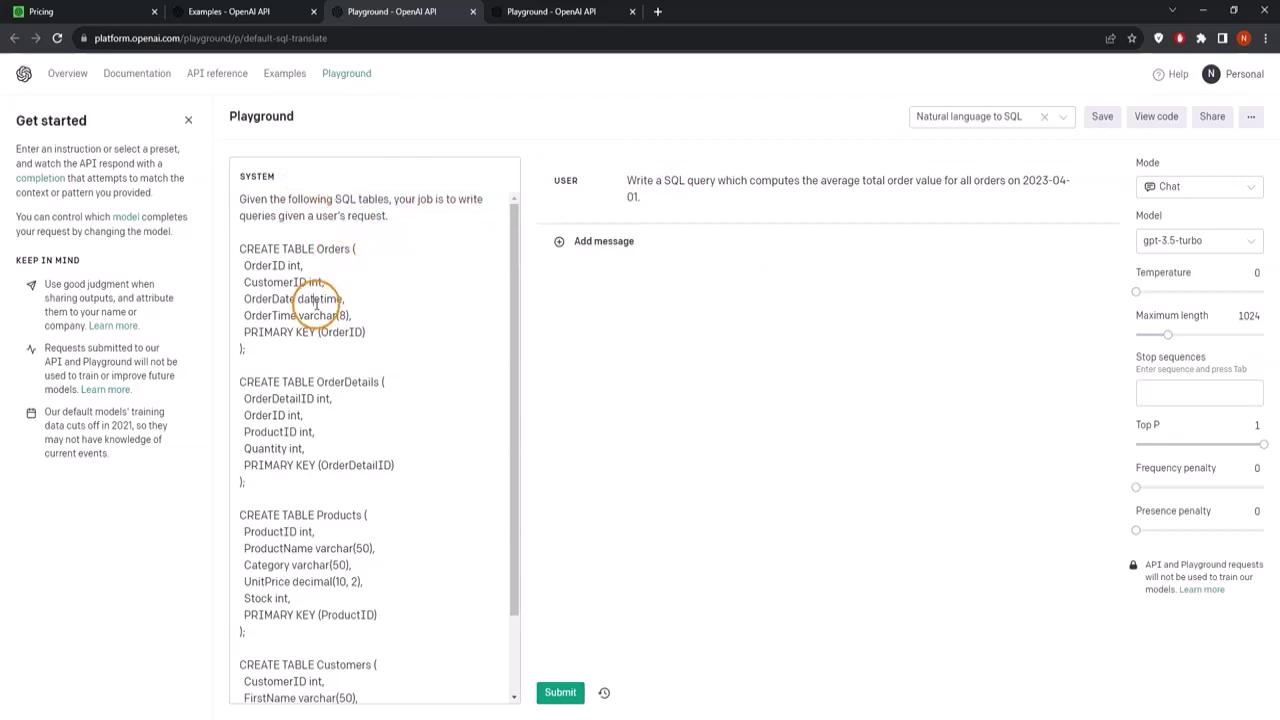
{"action": "left_click_drag", "start_coordinate": [240, 248], "coordinate": [420, 672]}
{"action": "scroll", "coordinate": [379, 505], "scroll_direction": "down", "scroll_amount": 1}
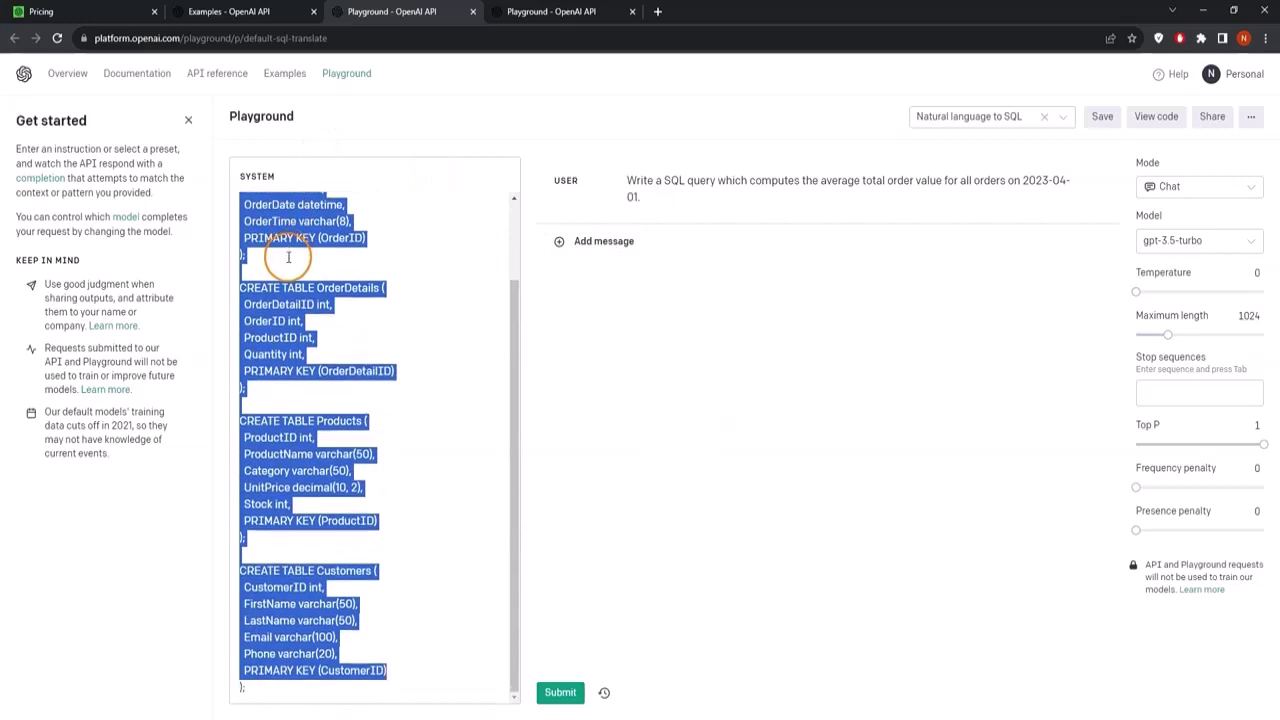
{"action": "left_click", "coordinate": [855, 358]}
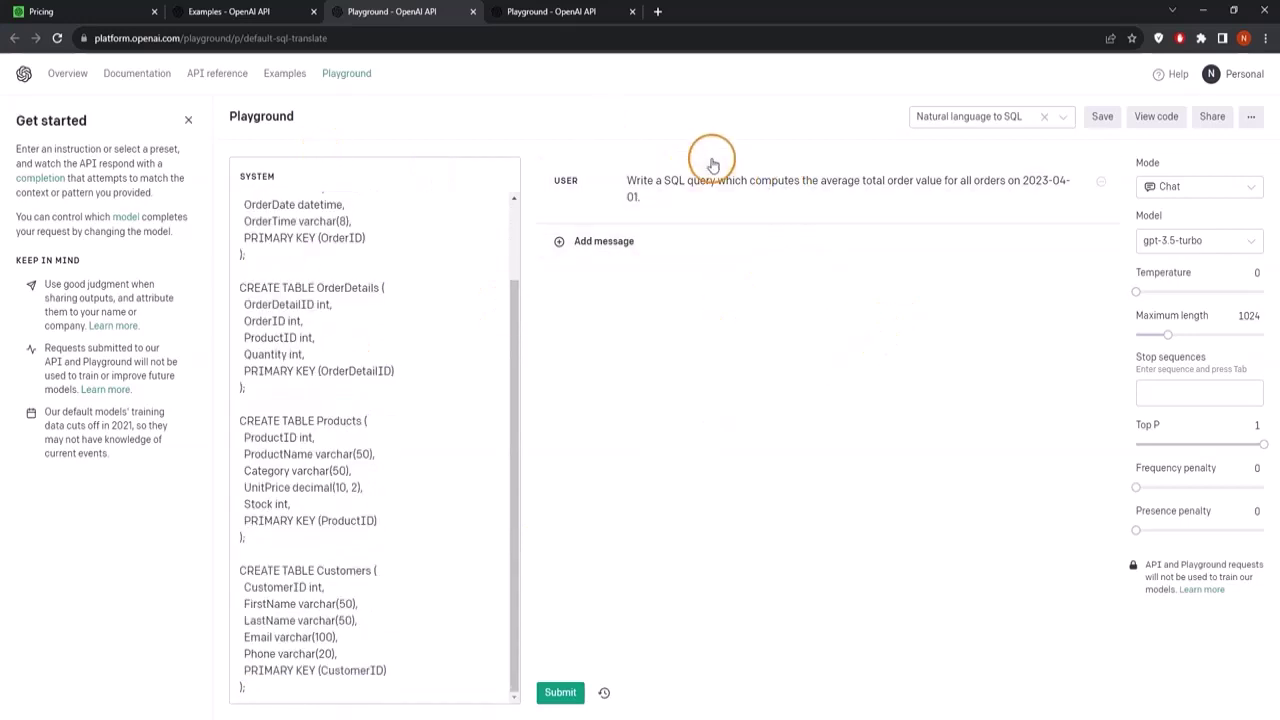
- Submit the sample request for the average total order value query, view the API code for the conversation and close it
{"action": "left_click", "coordinate": [560, 692]}
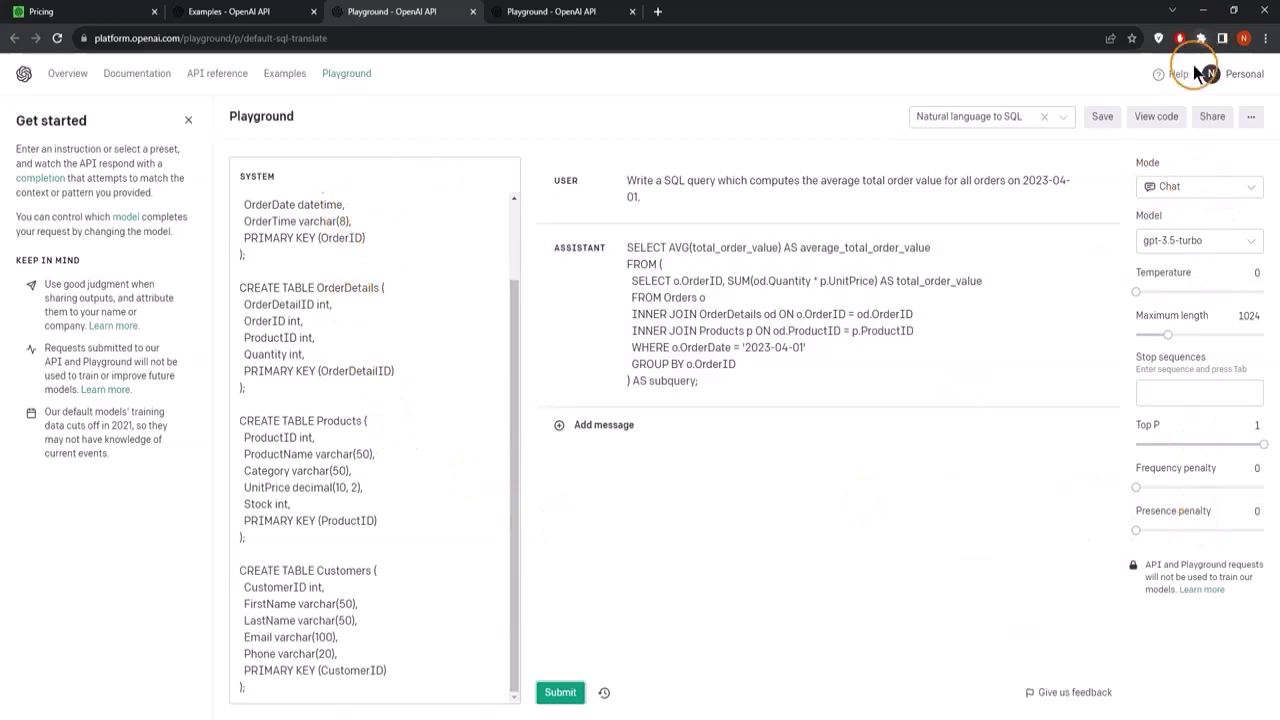
{"action": "left_click", "coordinate": [1156, 117]}
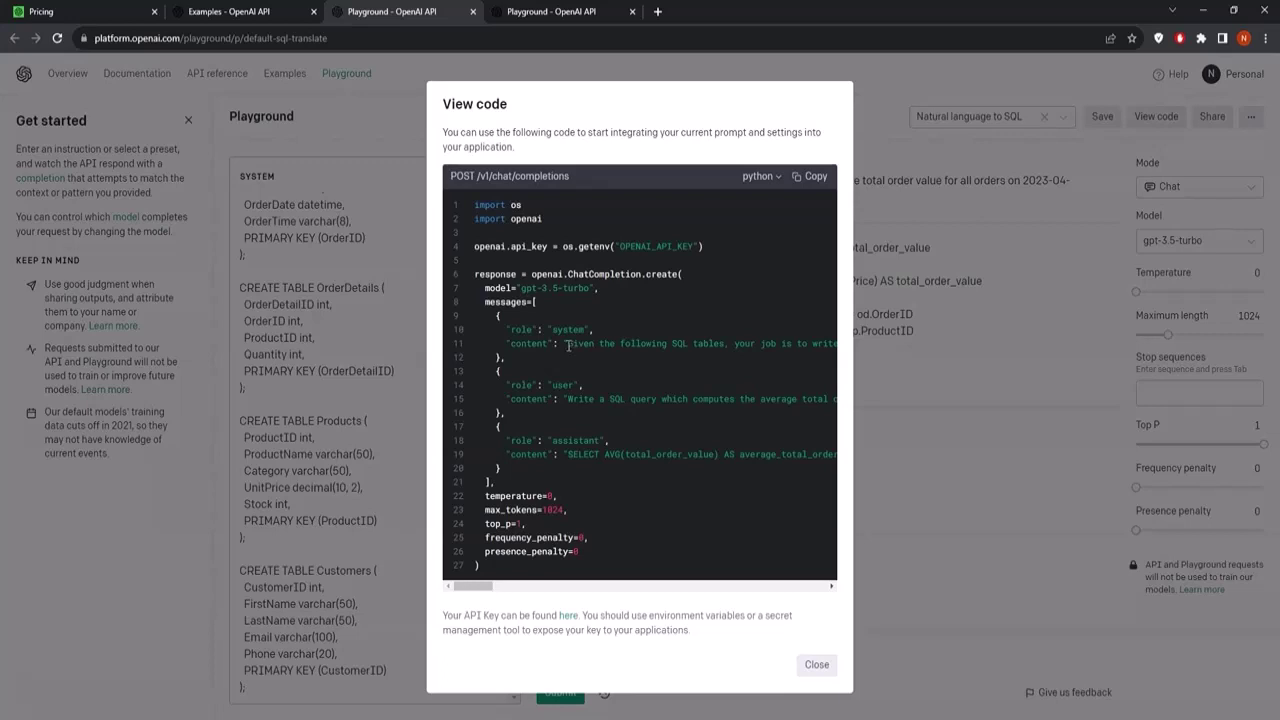
{"action": "key", "text": "Escape"}
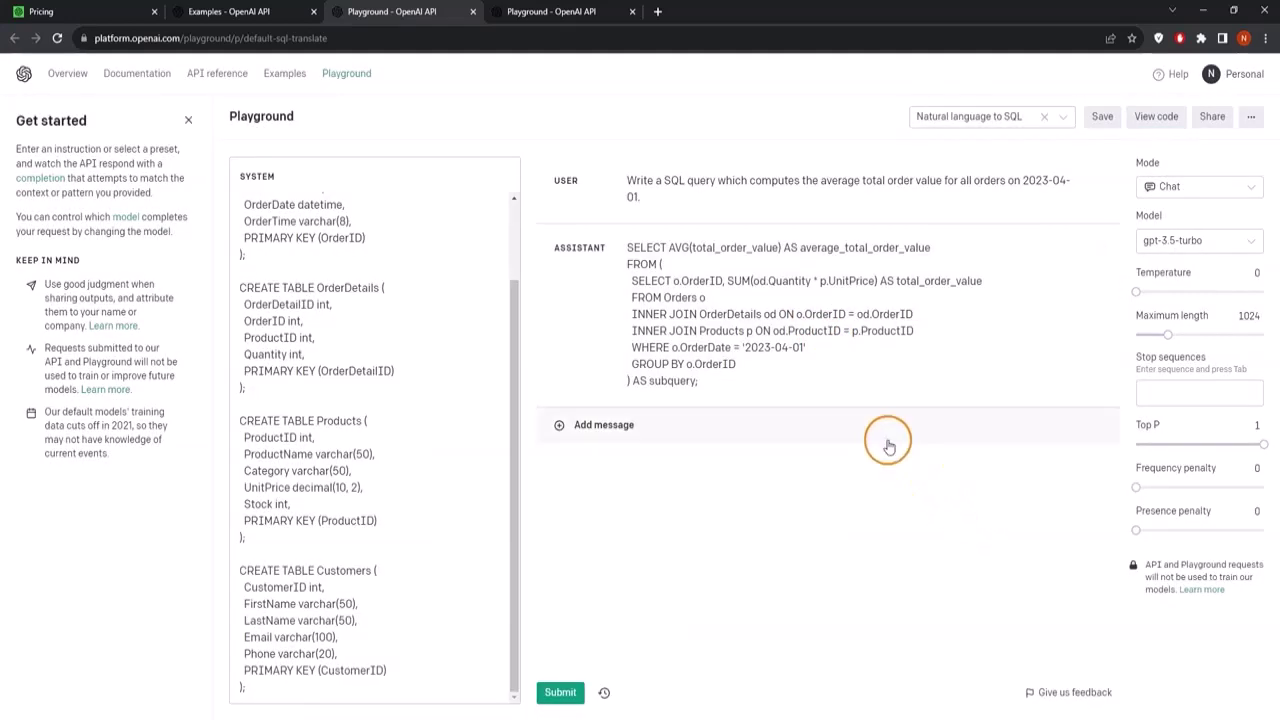
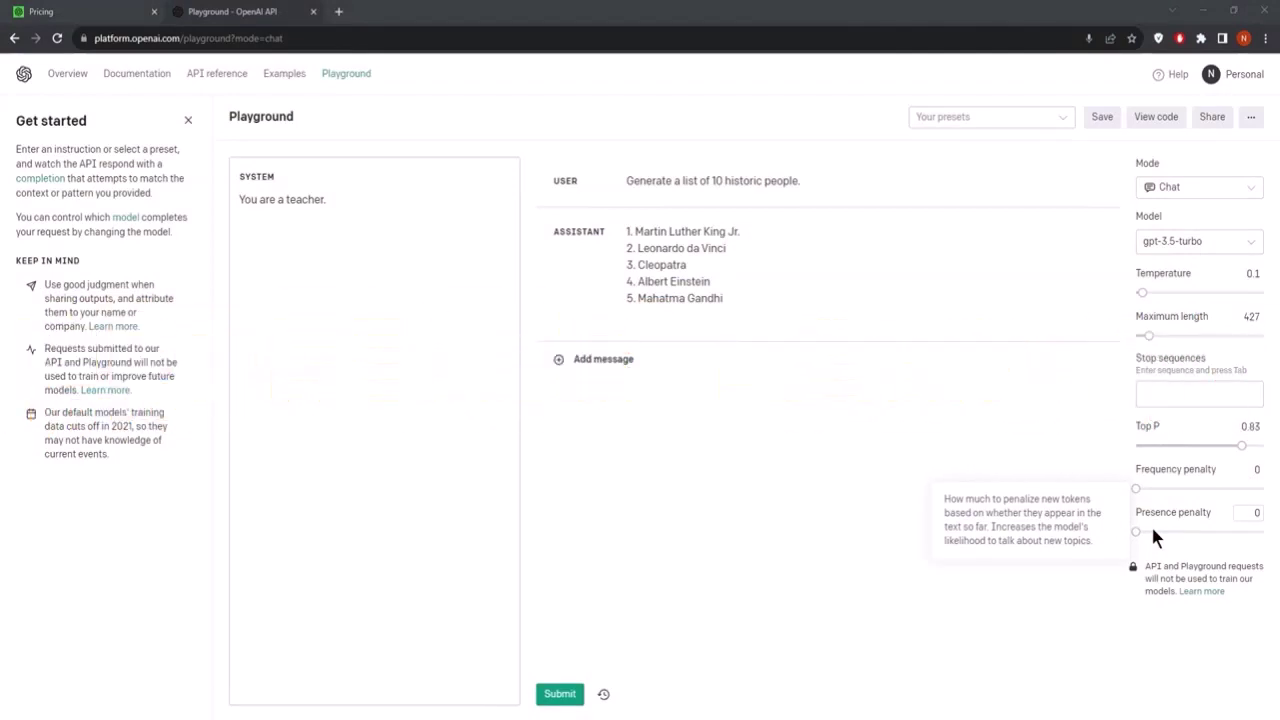
- Set the temperature for the "You are a teacher." chat to 0.87
{"action": "left_click", "coordinate": [1134, 532]}
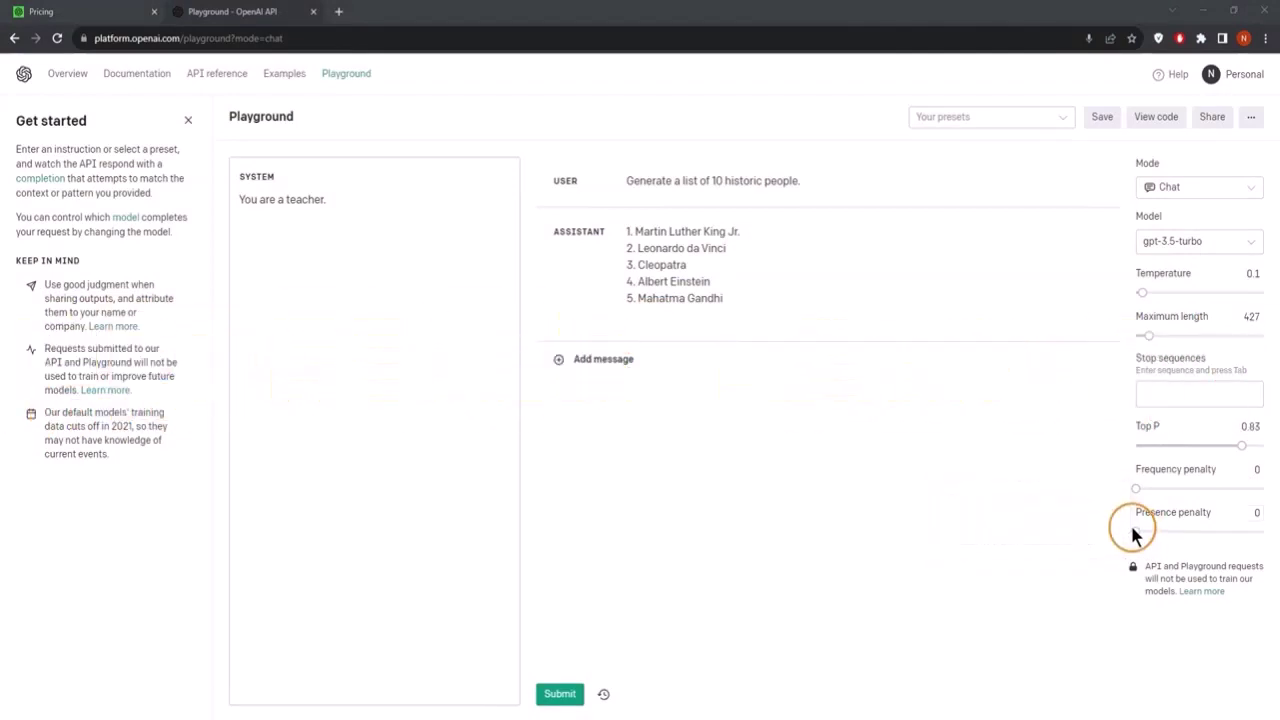
{"action": "triple_click", "coordinate": [1147, 428]}
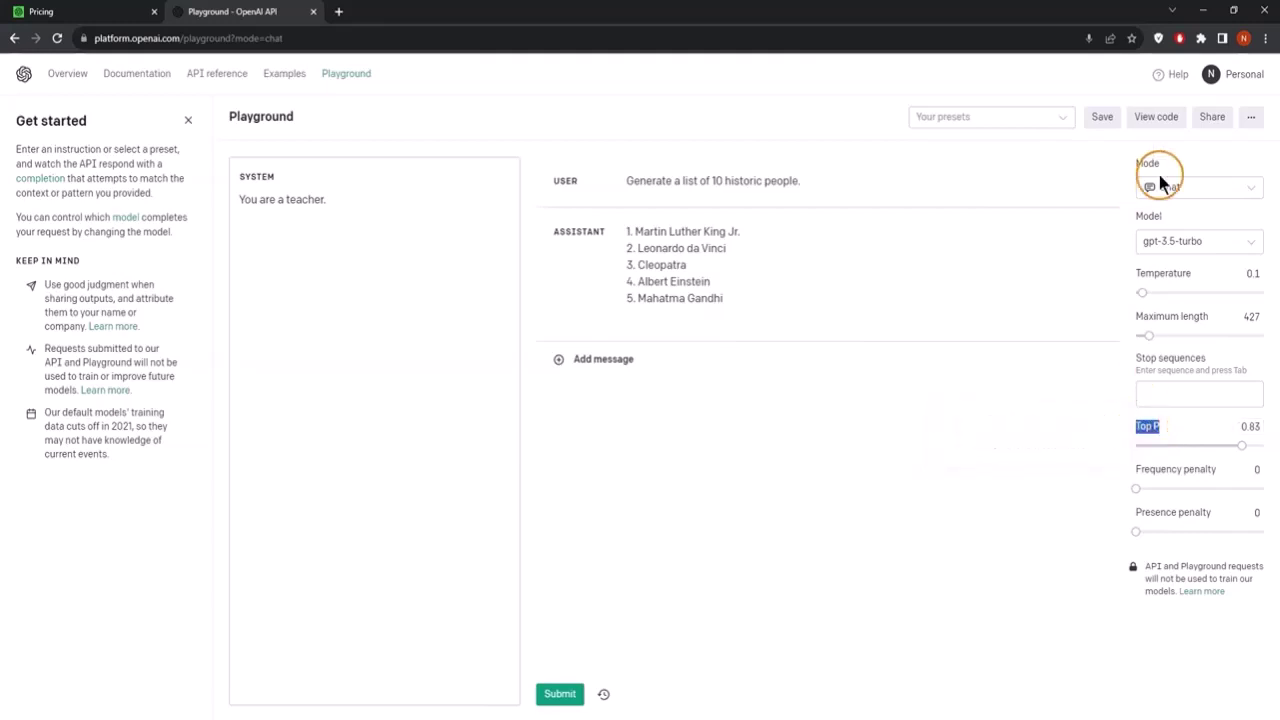
{"action": "mouse_move", "coordinate": [1177, 290]}
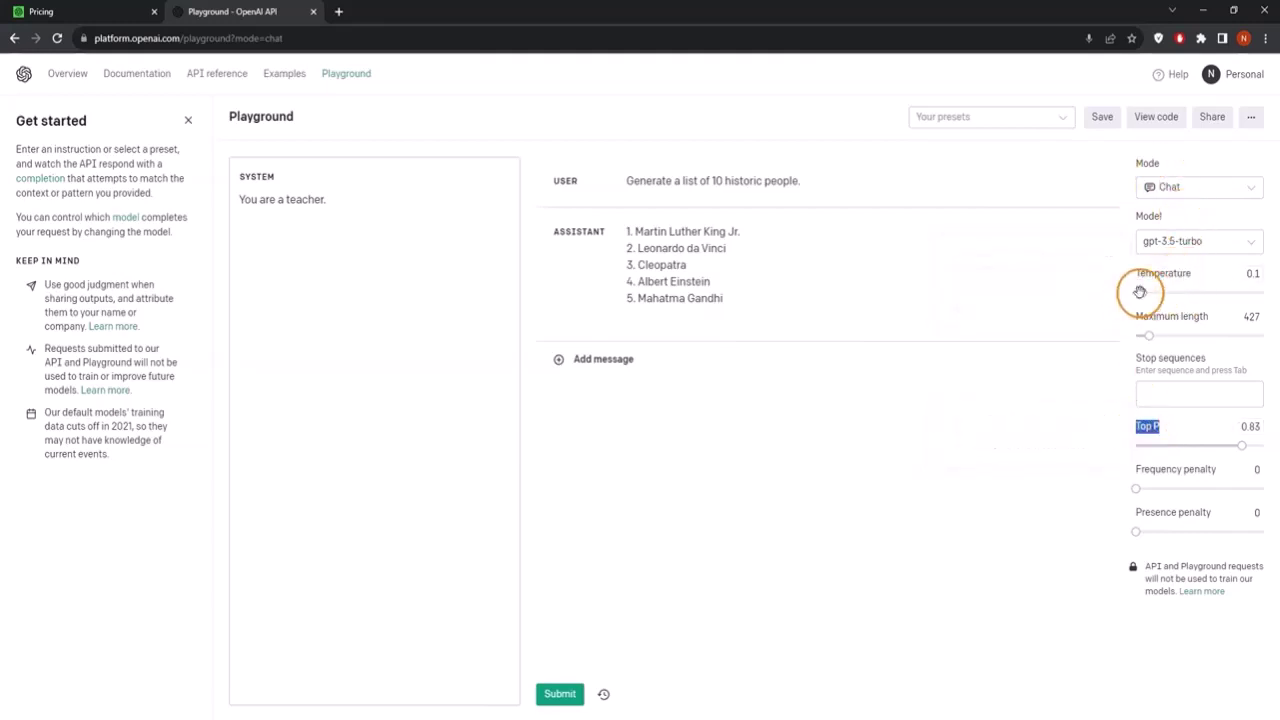
{"action": "left_click_drag", "start_coordinate": [1141, 292], "coordinate": [1192, 294]}
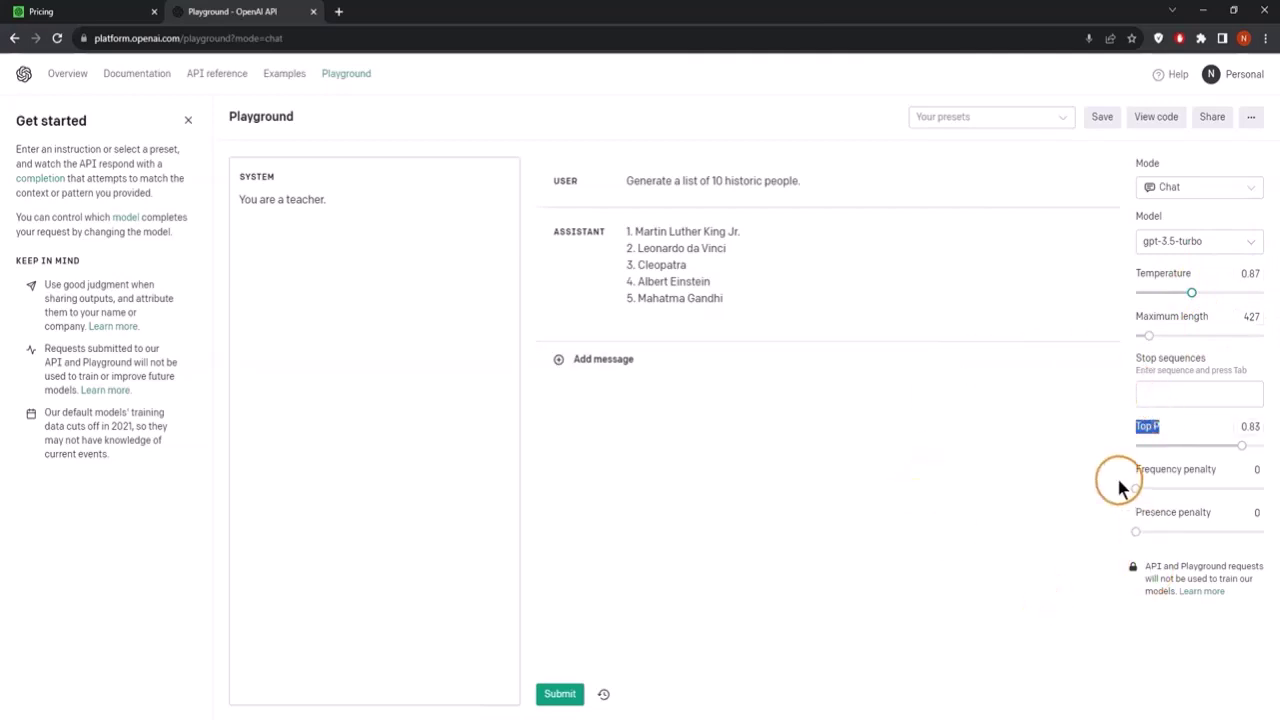
- Read the frequency penalty's description and set the presence penalty to 0.75
{"action": "left_click", "coordinate": [1188, 470]}
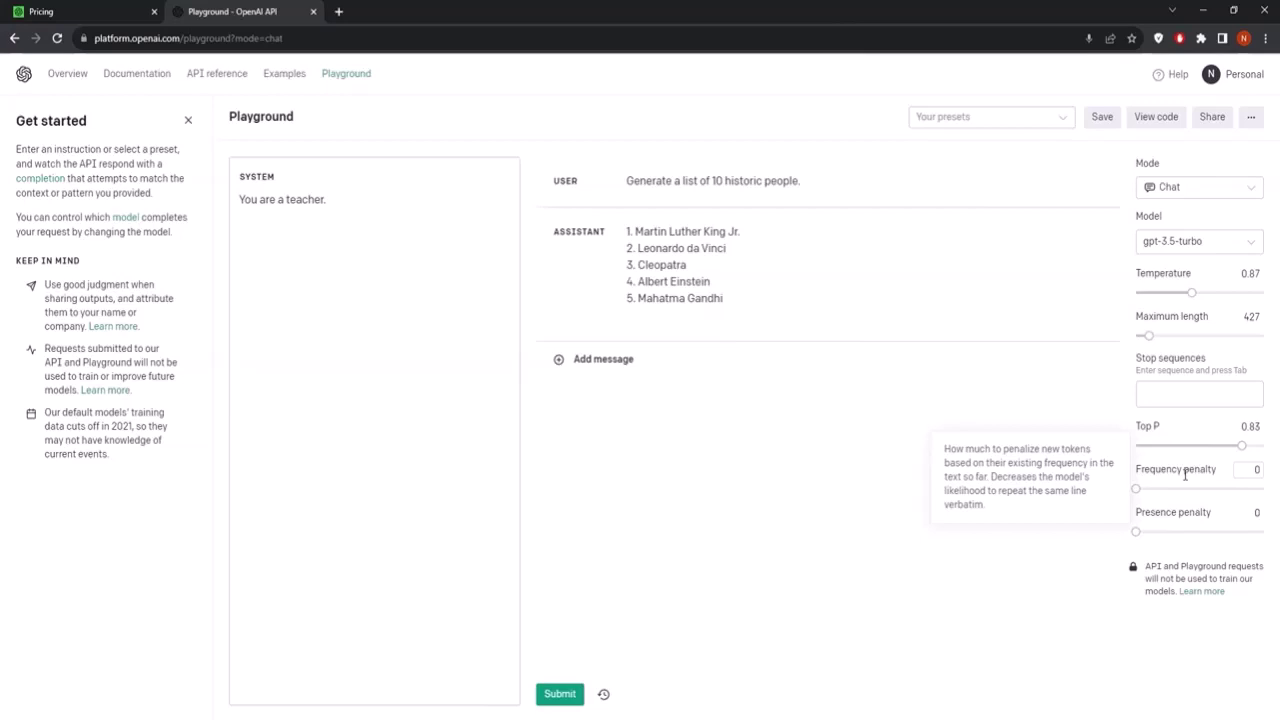
{"action": "left_click", "coordinate": [1136, 489]}
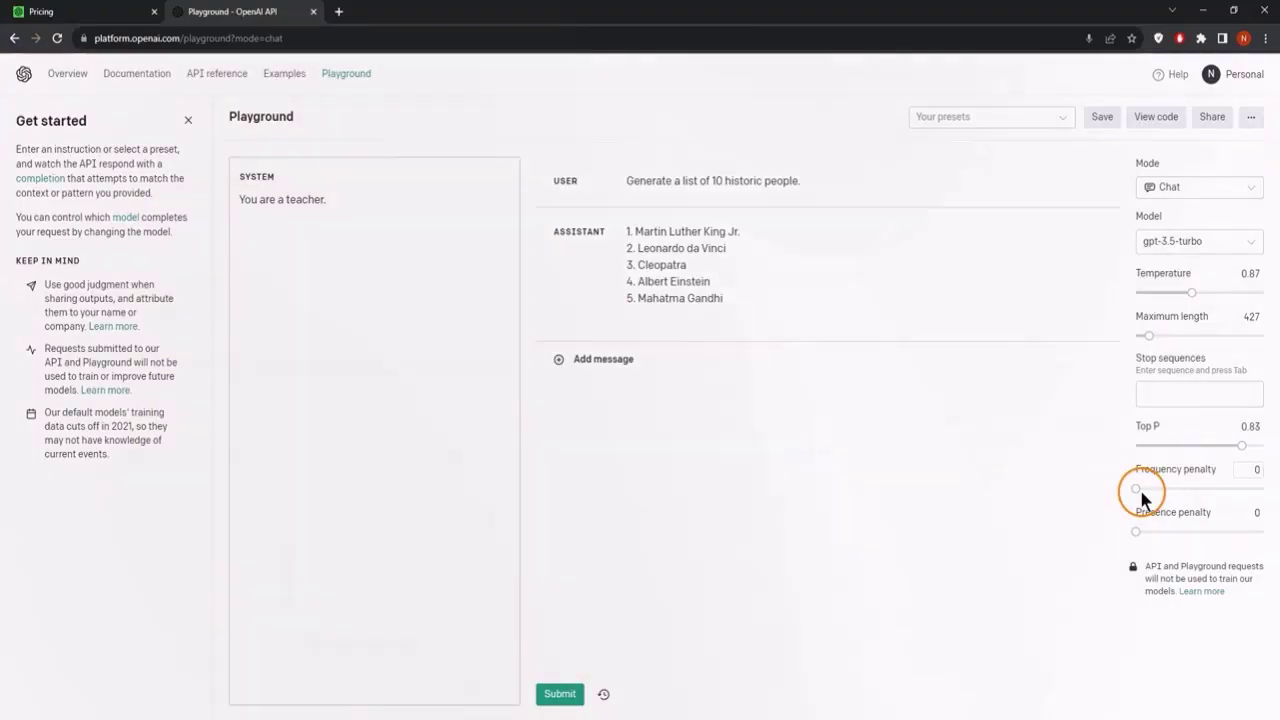
{"action": "left_click_drag", "start_coordinate": [1136, 531], "coordinate": [1188, 528]}
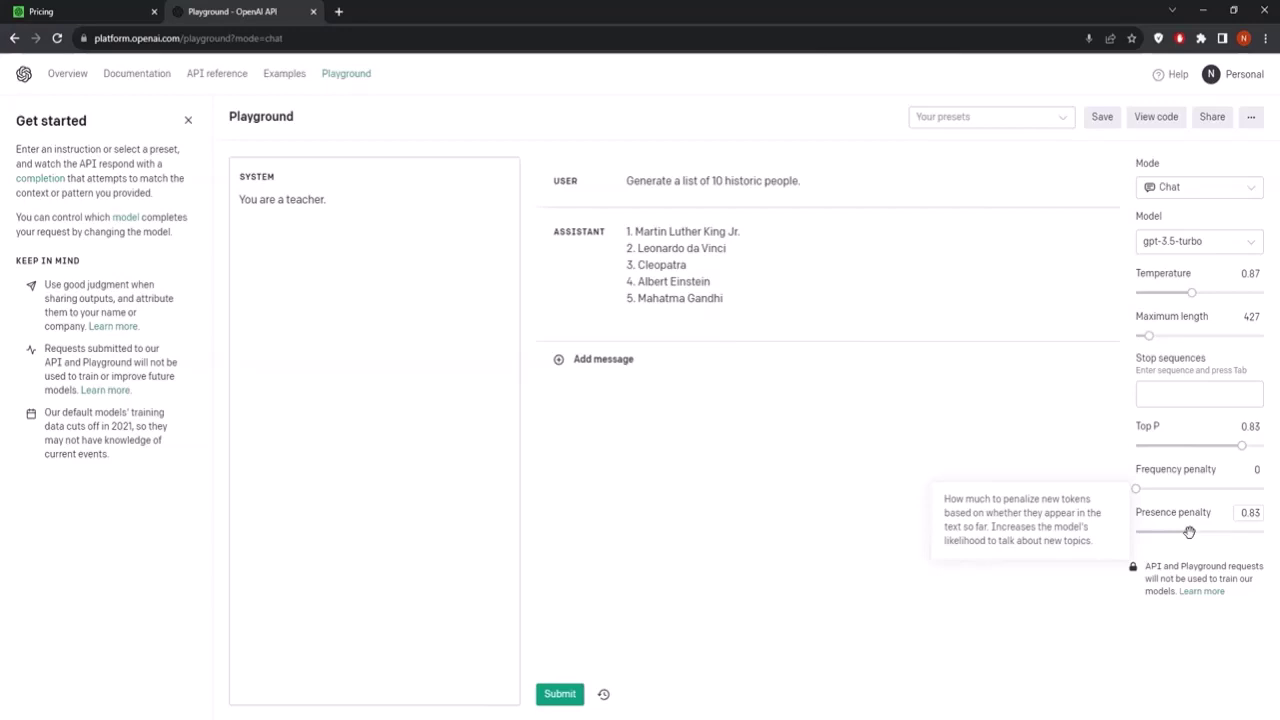
{"action": "left_click_drag", "start_coordinate": [1189, 532], "coordinate": [1181, 529]}
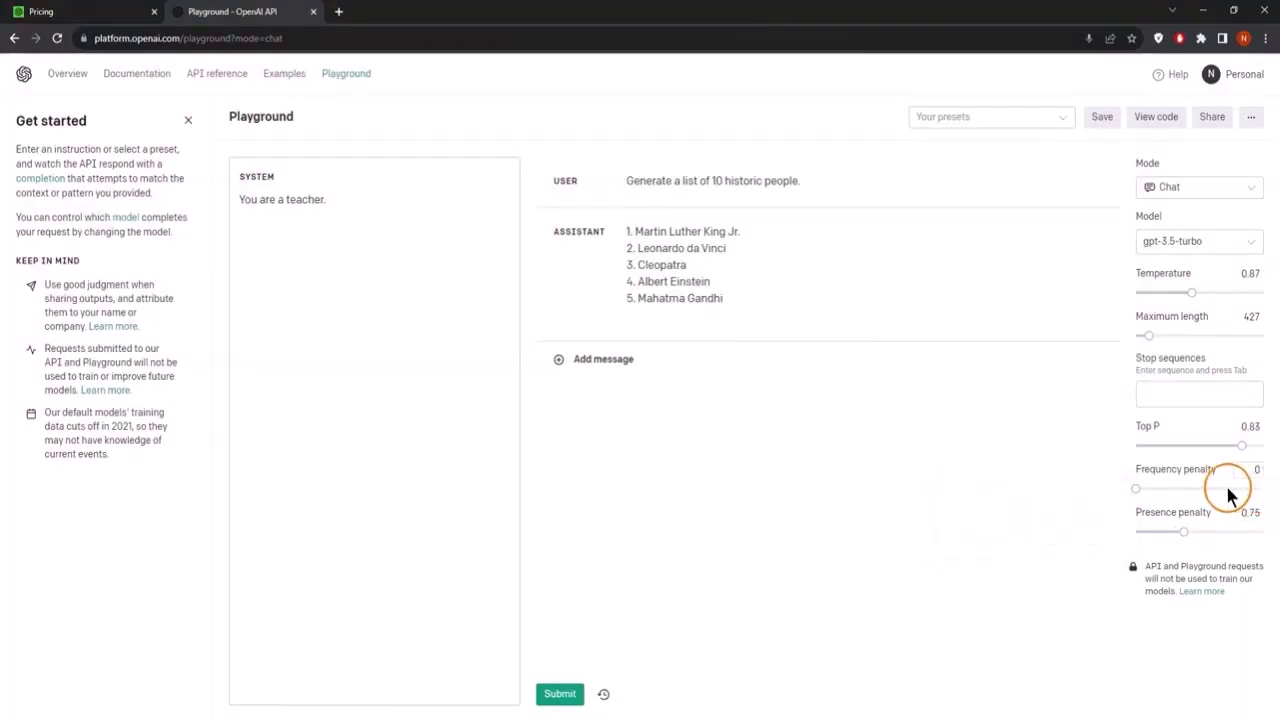
- View the API code for the historic people chat and its current settings, and close it
{"action": "mouse_move", "coordinate": [1191, 457]}
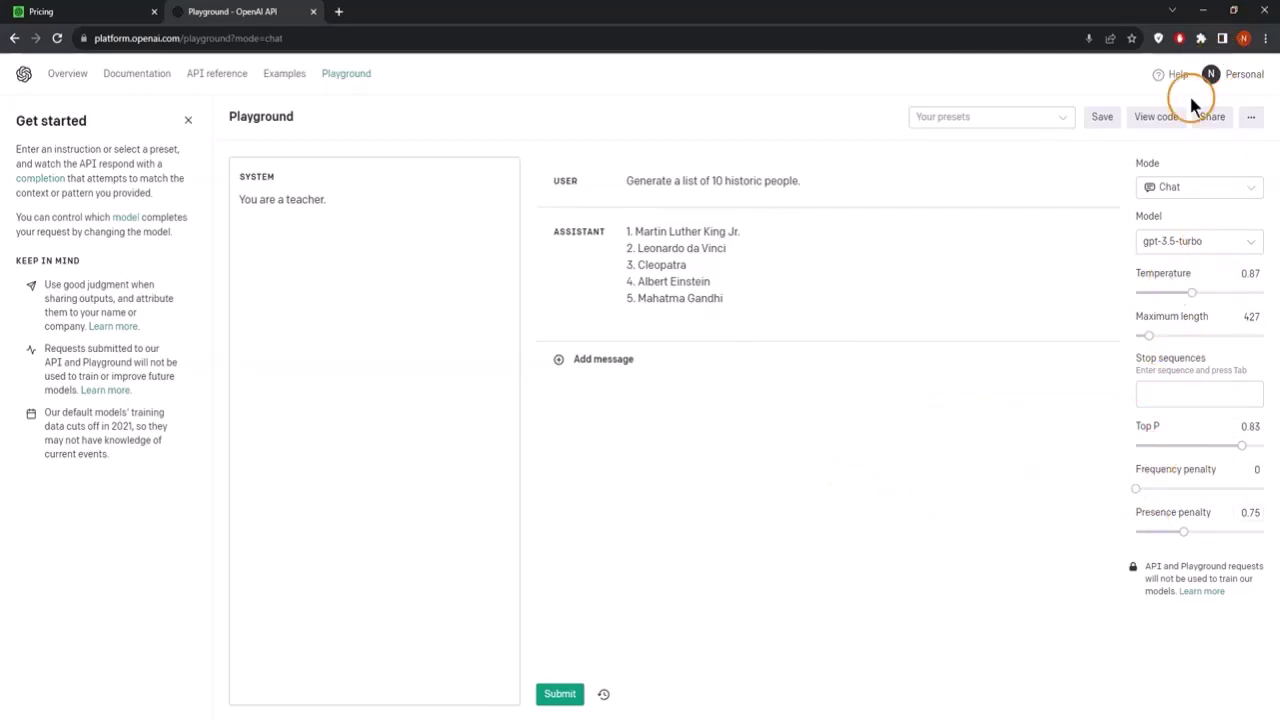
{"action": "left_click", "coordinate": [1160, 120]}
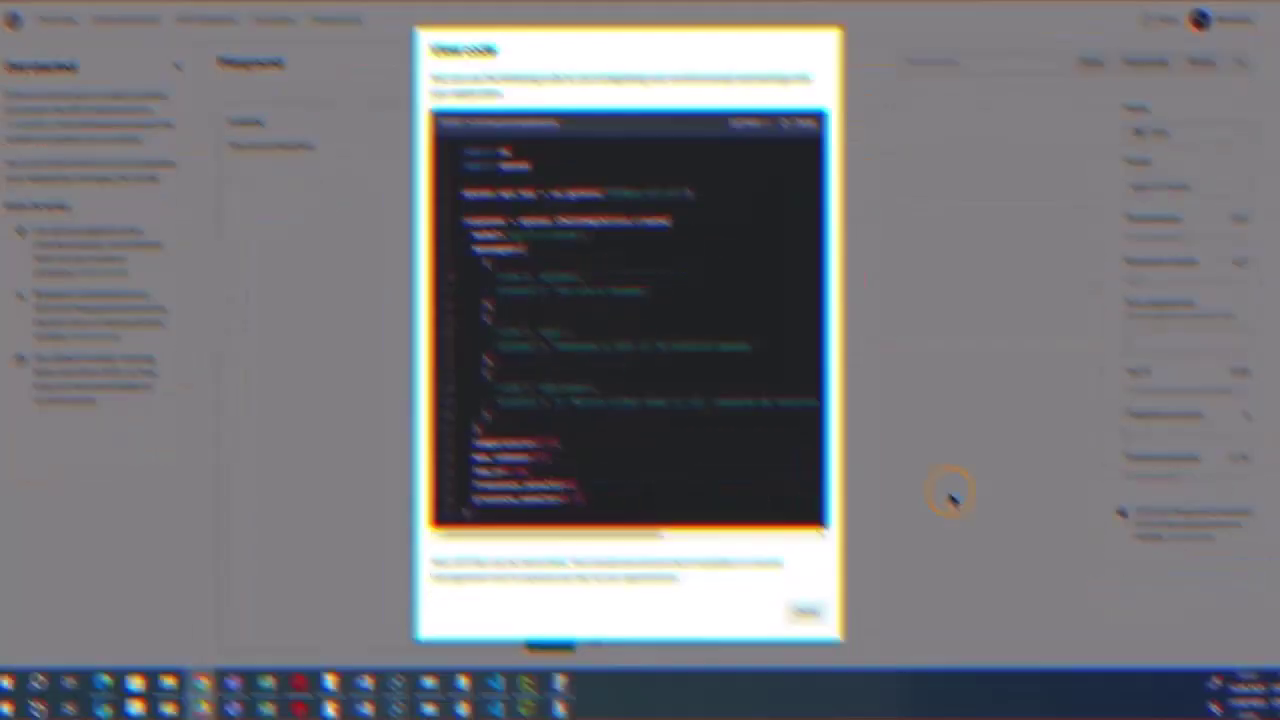
{"action": "left_click", "coordinate": [1036, 490]}
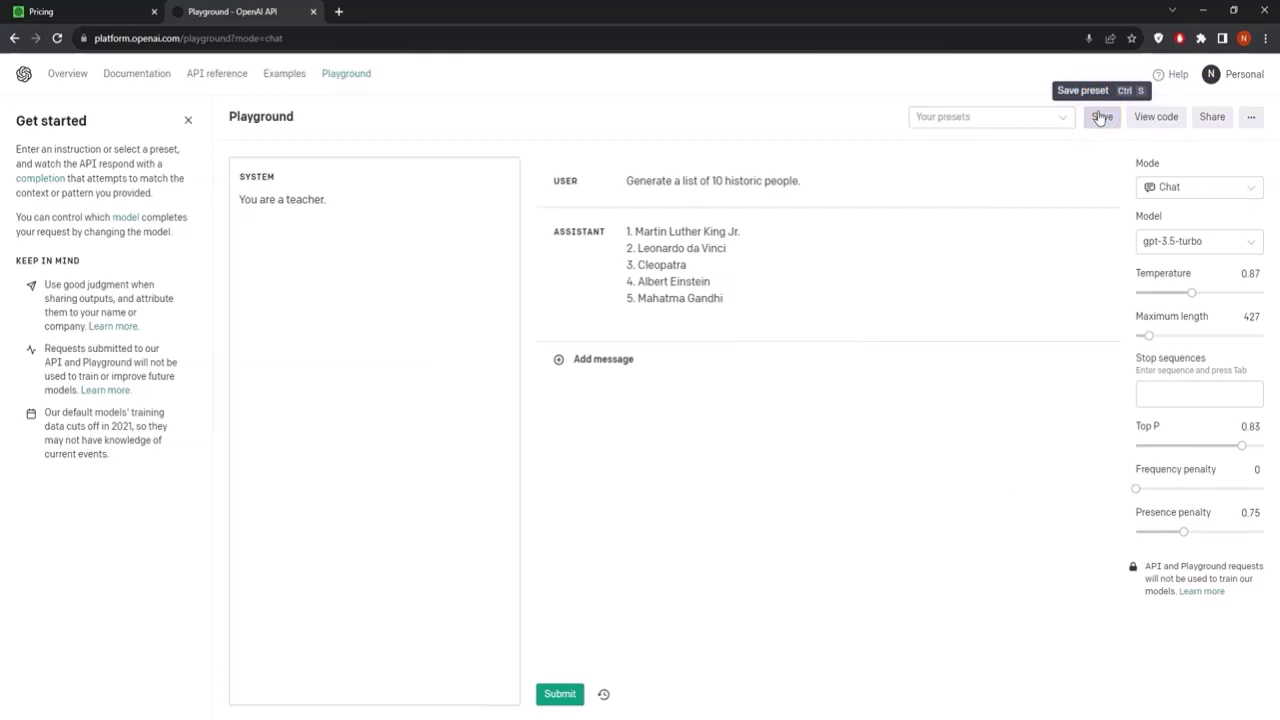
- Review the system message and check the list of saved presets with its link for browsing examples
{"action": "left_click_drag", "start_coordinate": [328, 200], "coordinate": [234, 206]}
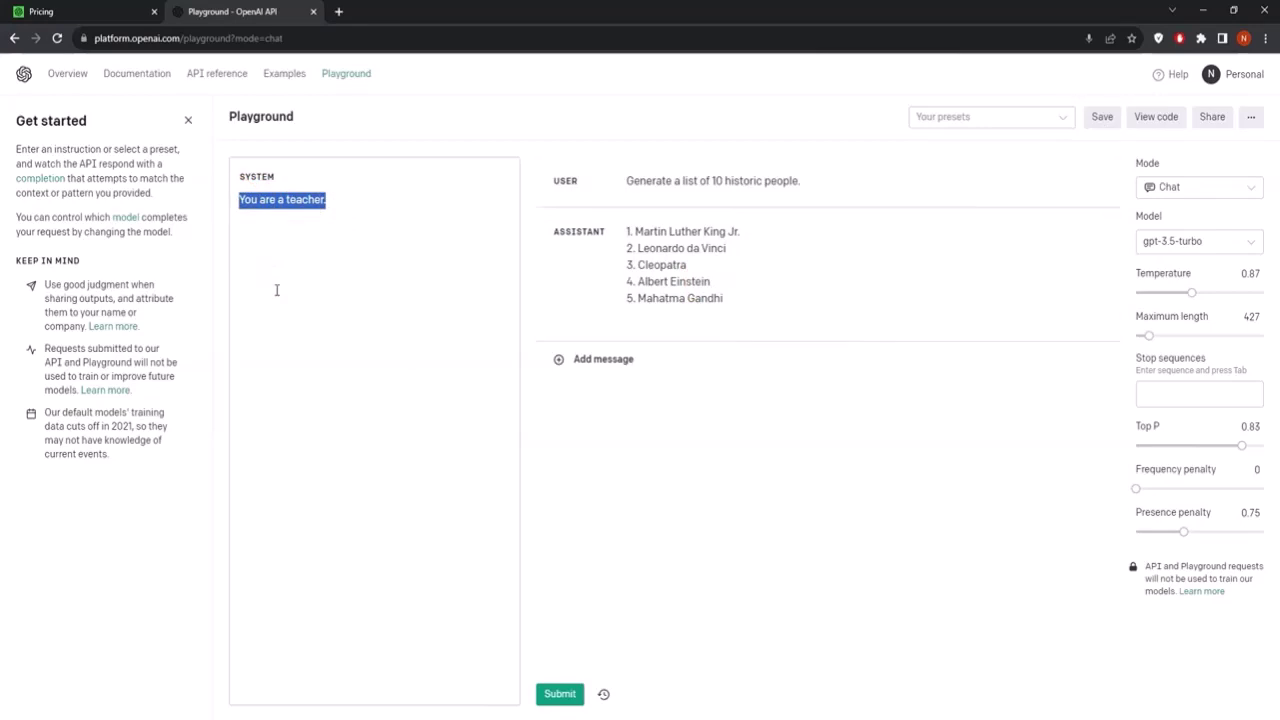
{"action": "left_click", "coordinate": [1062, 122]}
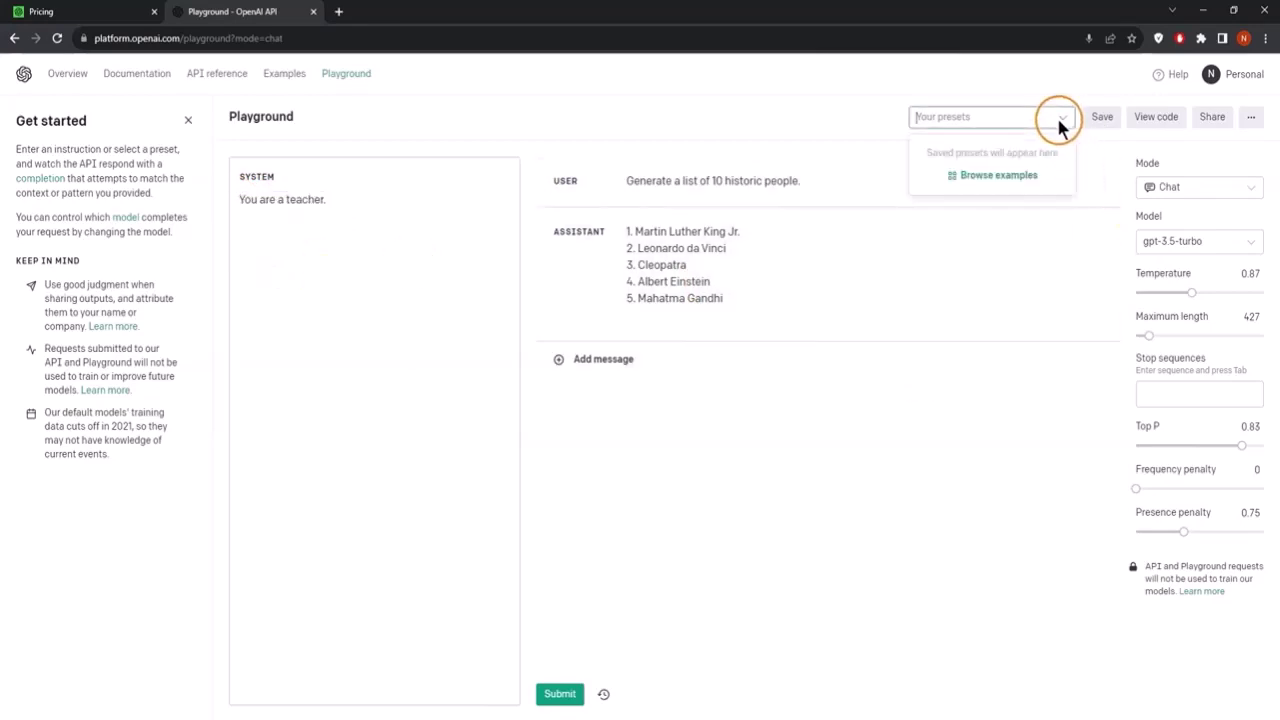
{"action": "left_click", "coordinate": [1000, 180]}
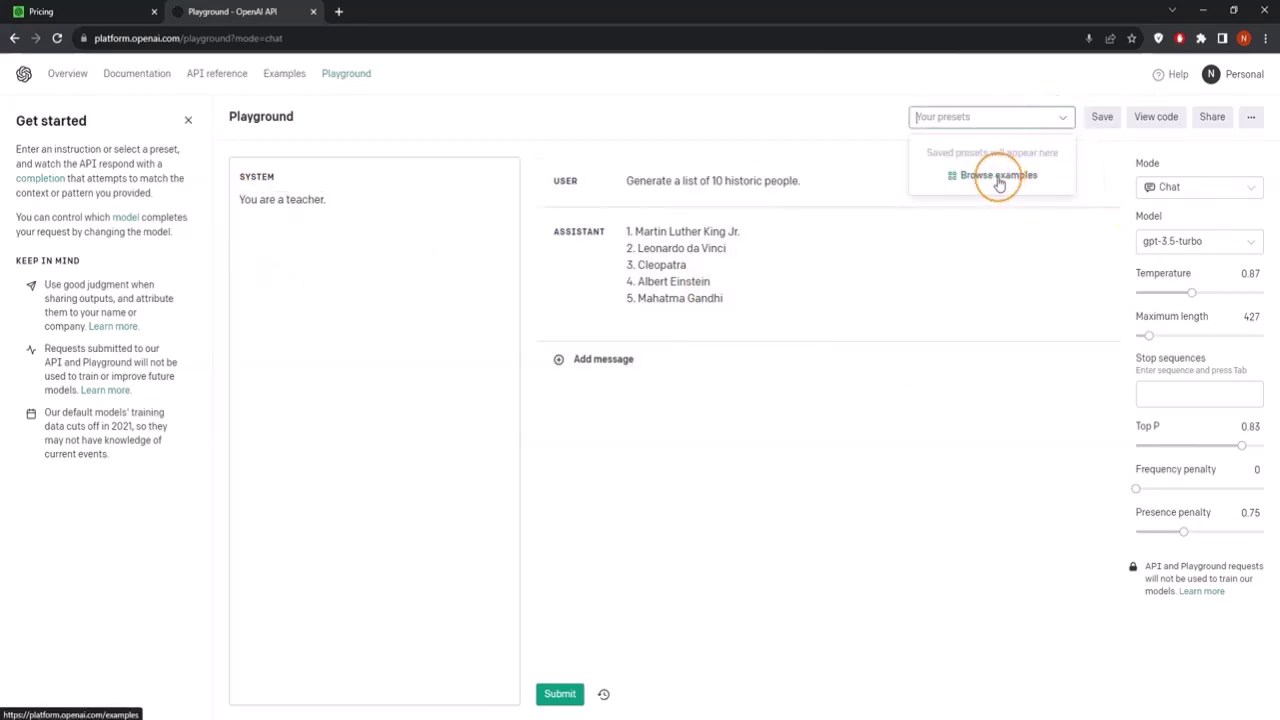
{"action": "left_click", "coordinate": [1061, 116]}
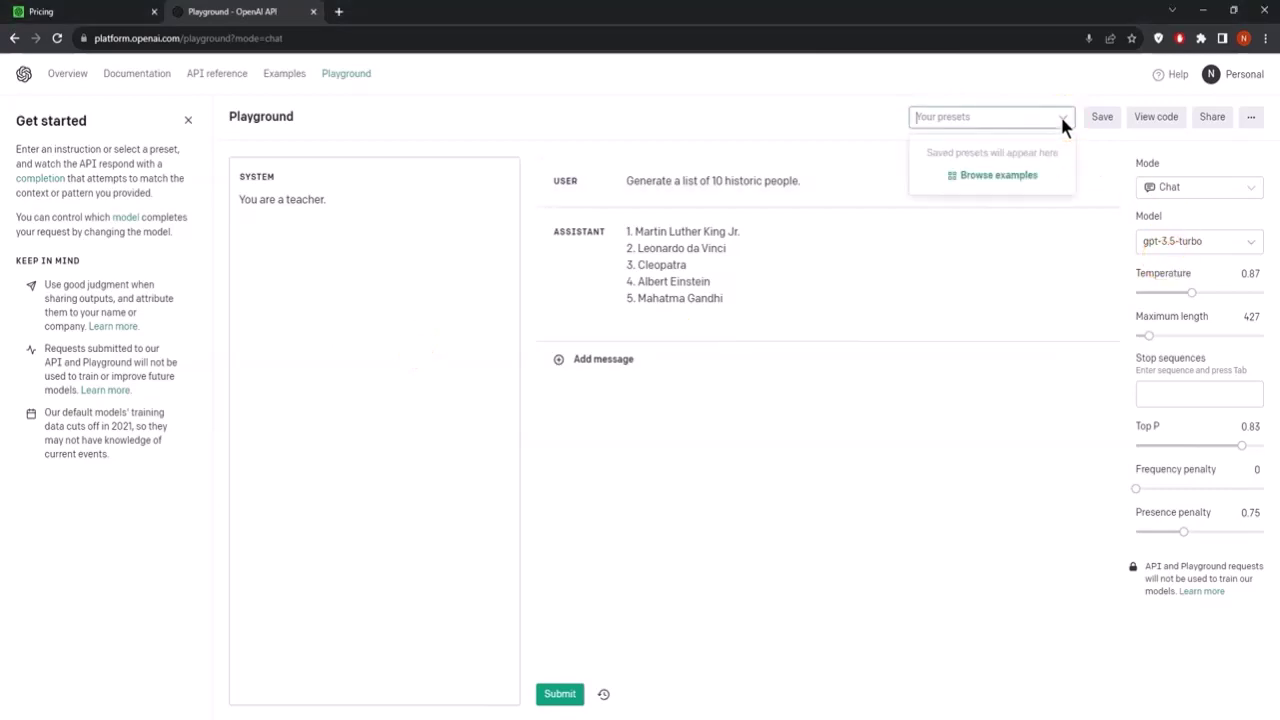
{"action": "left_click", "coordinate": [1062, 118]}
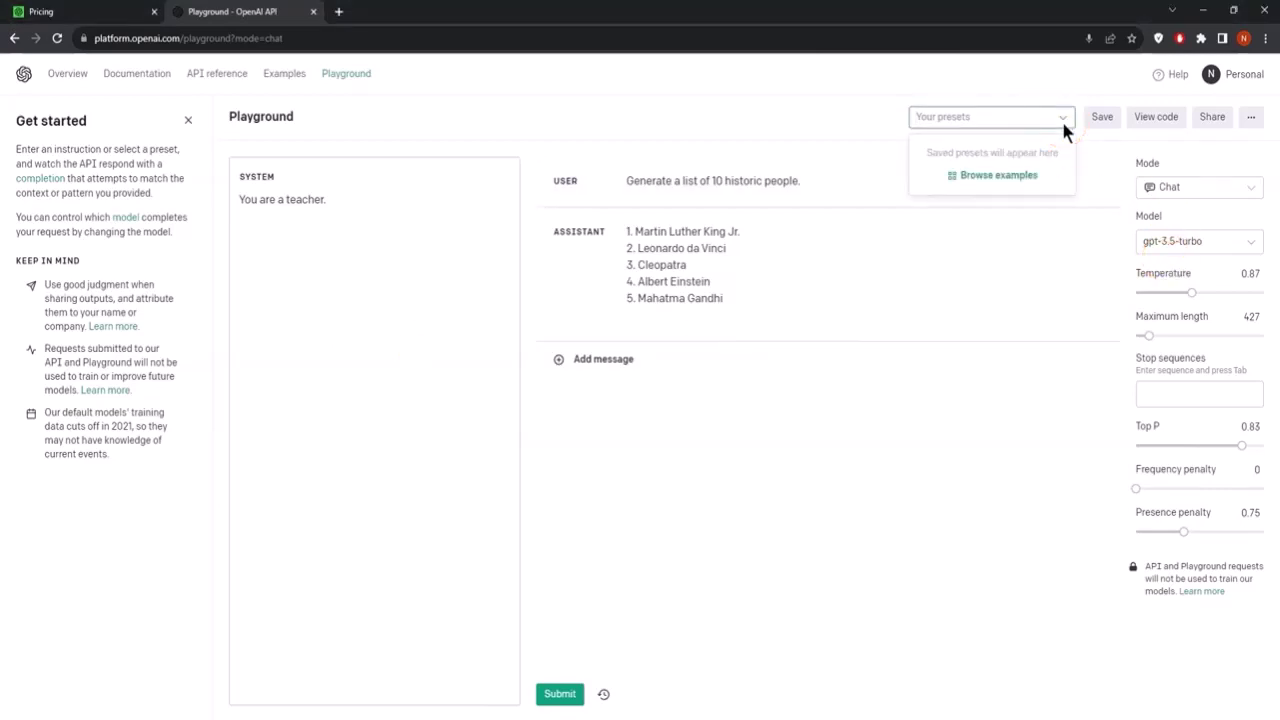